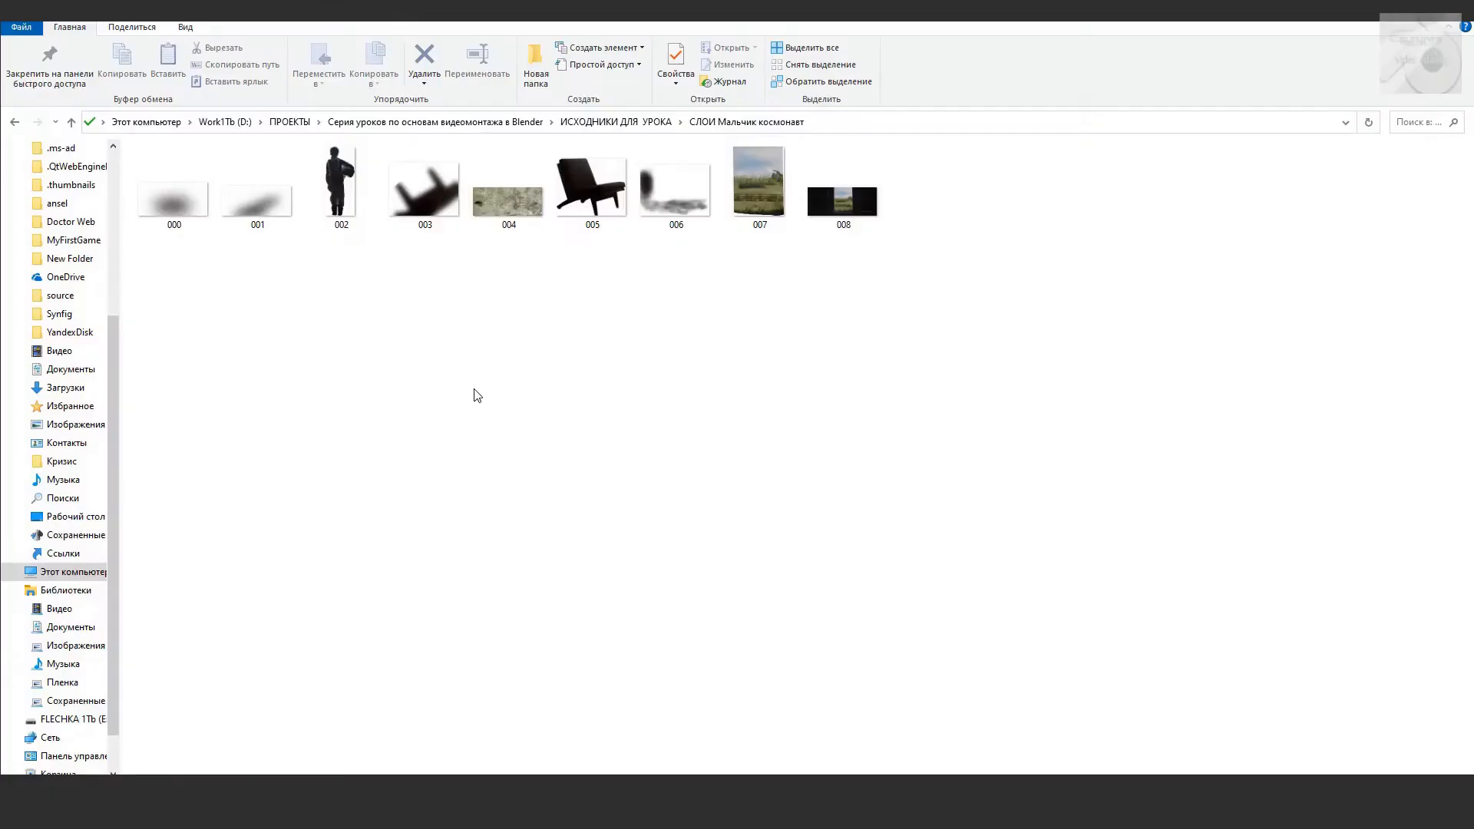
# Step: Open the Мальчик-космонавт image from the ИСХОДНИКИ ДЛЯ УРОКА folder in GIMP
pyautogui.hotkey('alt', 'Up')
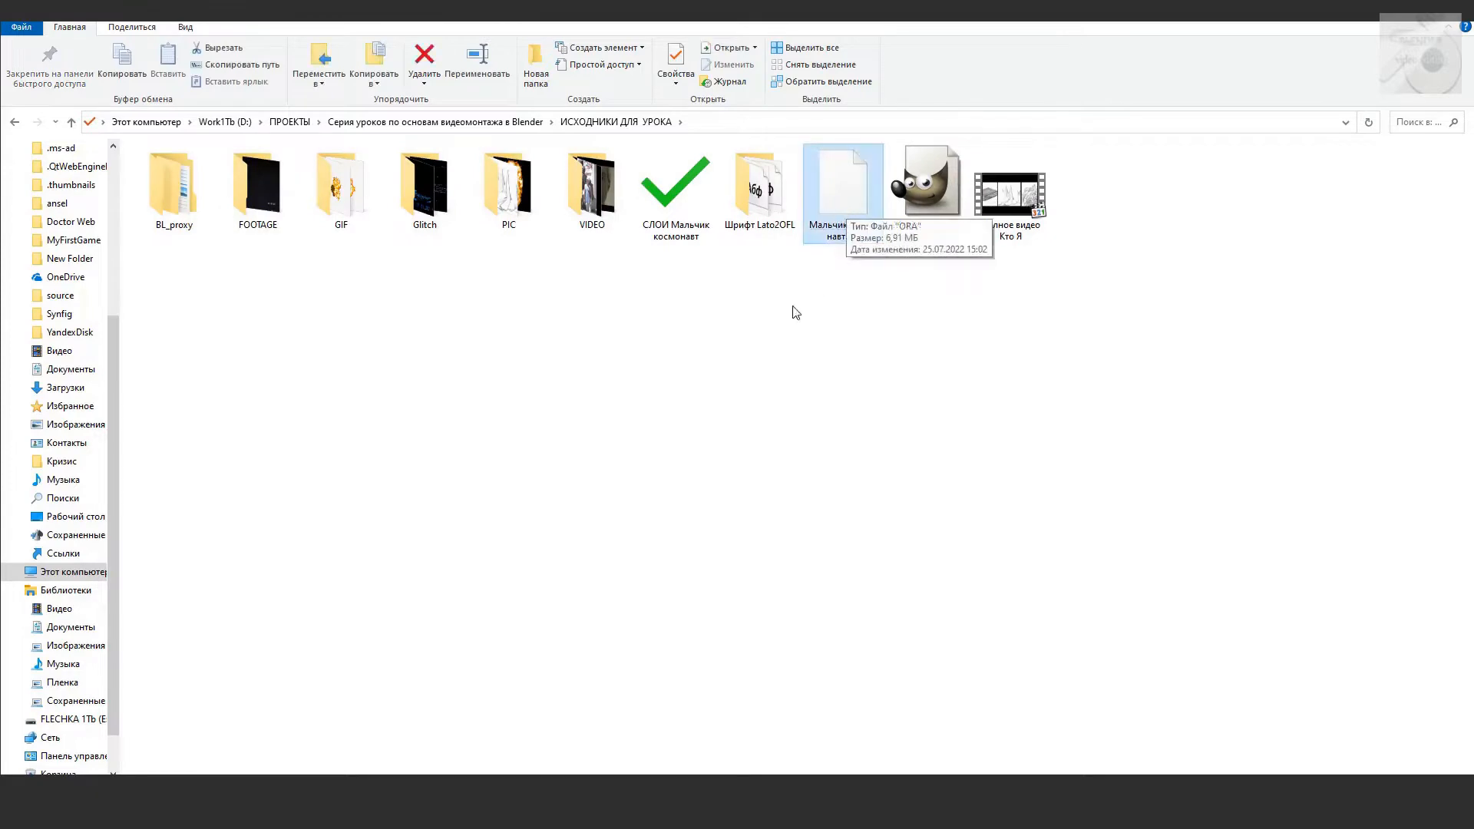
pyautogui.click(661, 222)
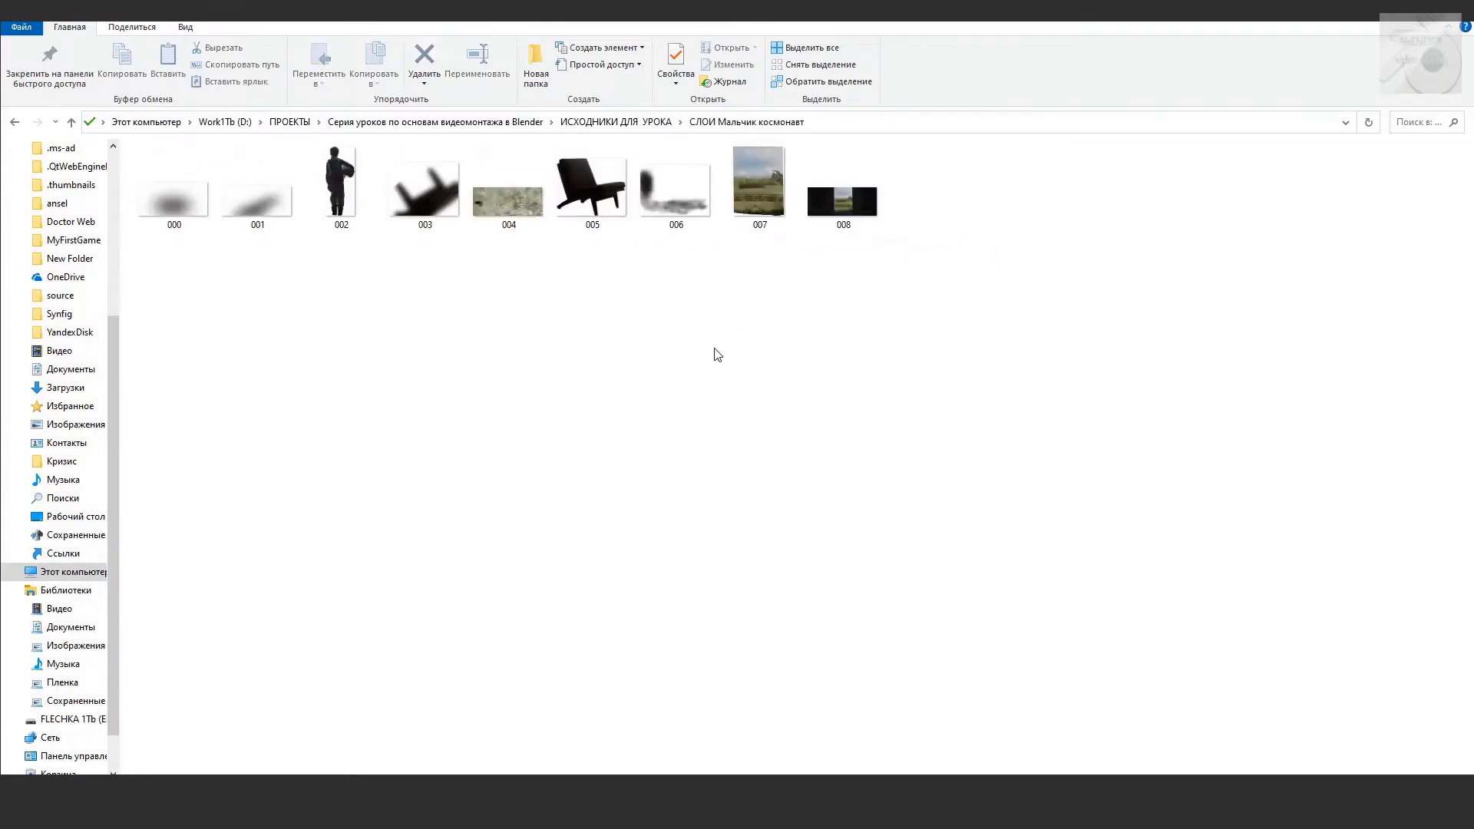
pyautogui.hotkey('alt', 'Up')
pyautogui.rightClick(918, 194)
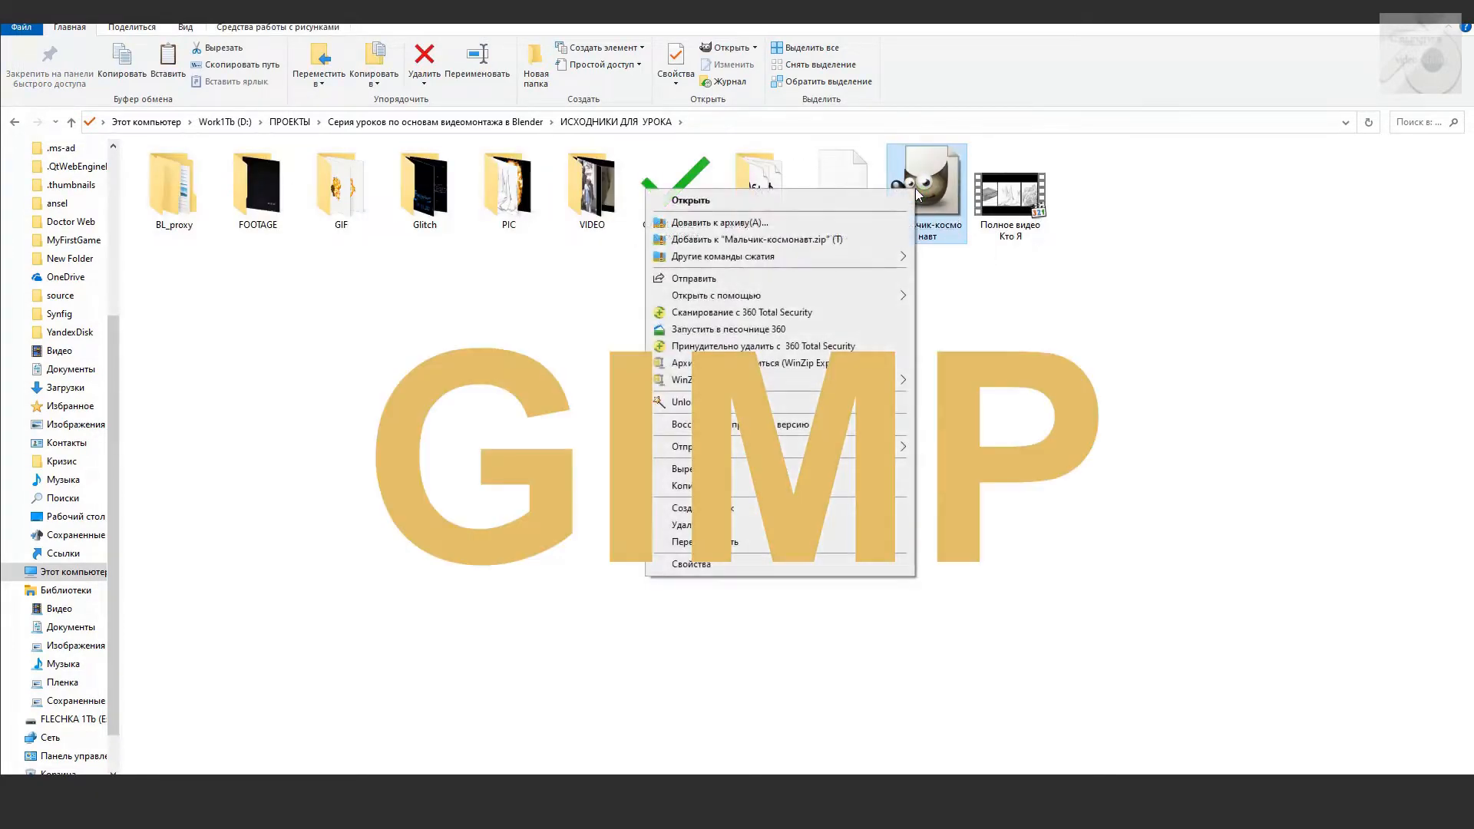
pyautogui.moveTo(883, 296)
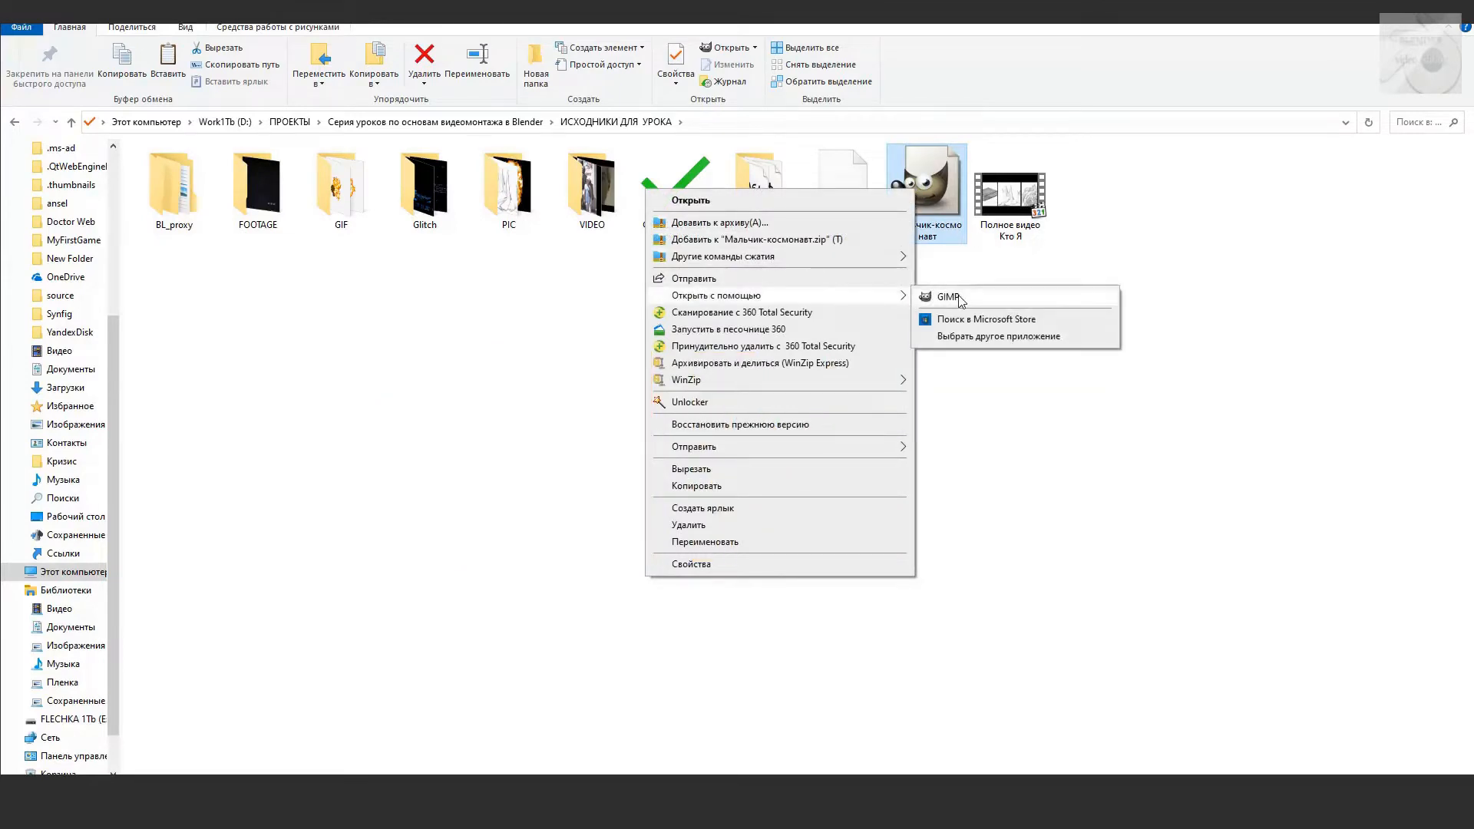
pyautogui.click(960, 298)
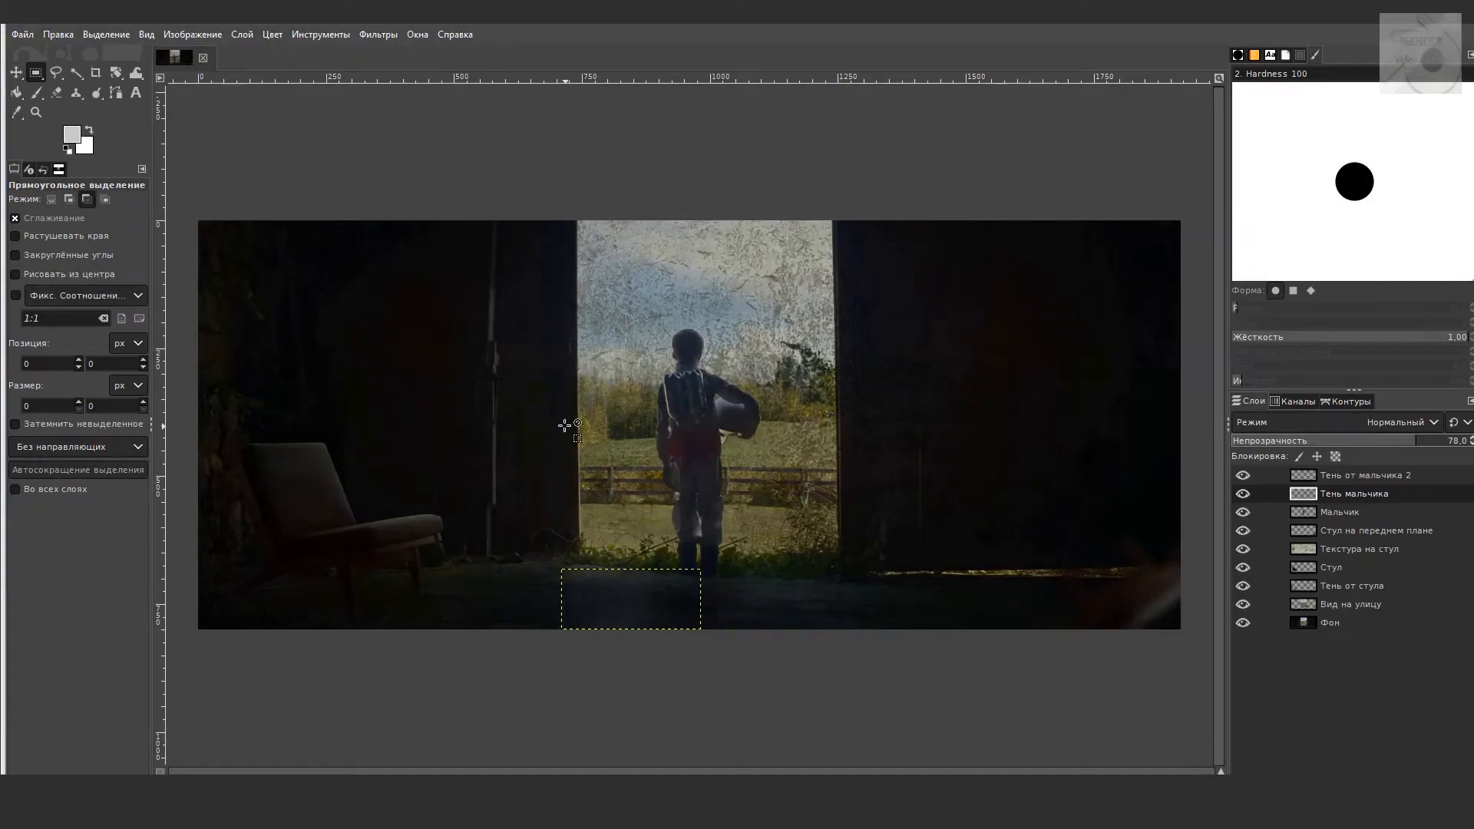
# Step: Export the layered image in ora format to the ИСХОДНИКИ ДЛЯ УРОКА folder
pyautogui.hotkey('ctrl', 'e')
pyautogui.press('BackSpace')
pyautogui.press('BackSpace')
pyautogui.press('BackSpace')
pyautogui.write('ora')
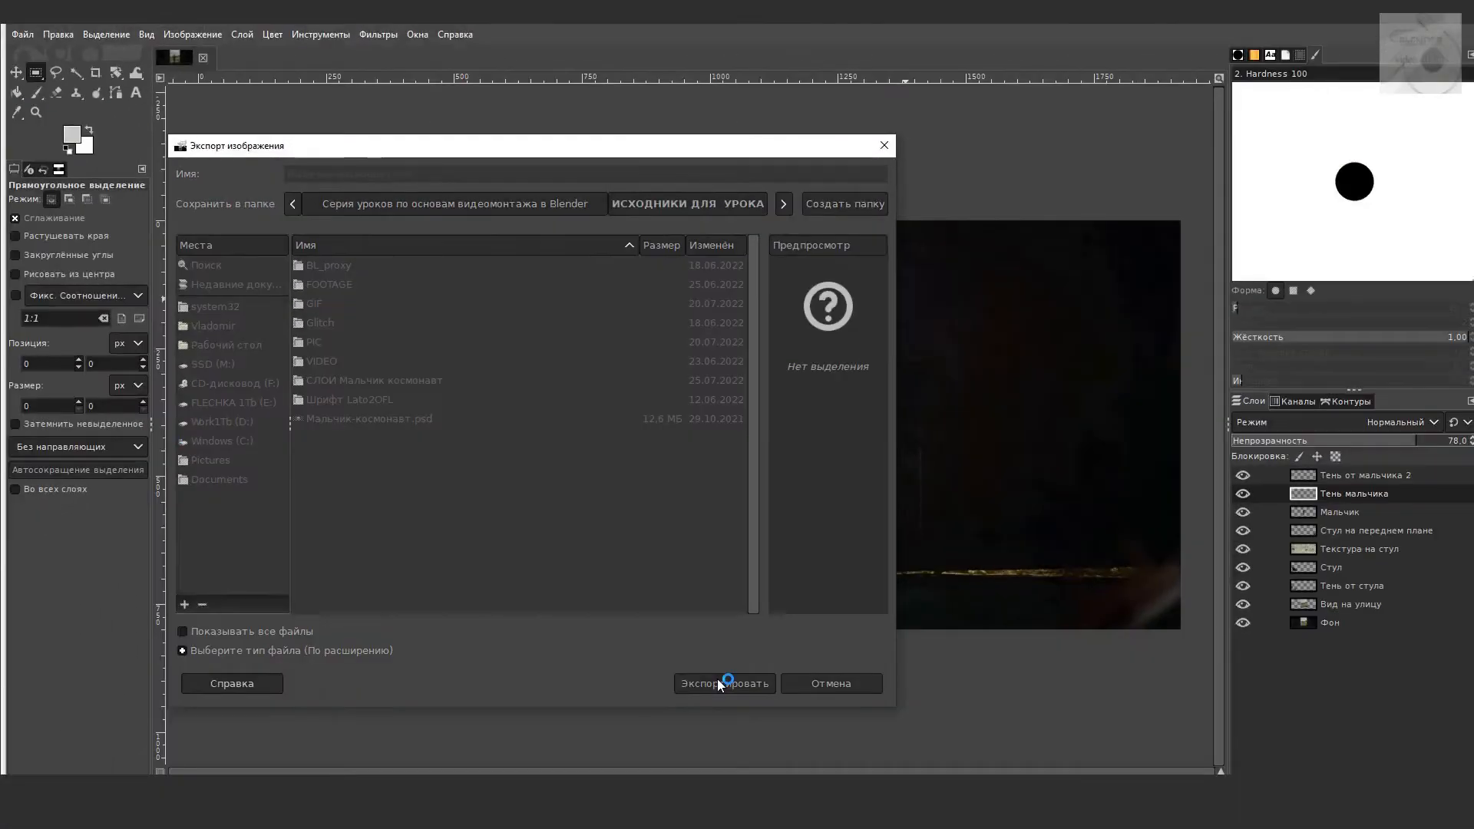
pyautogui.click(717, 679)
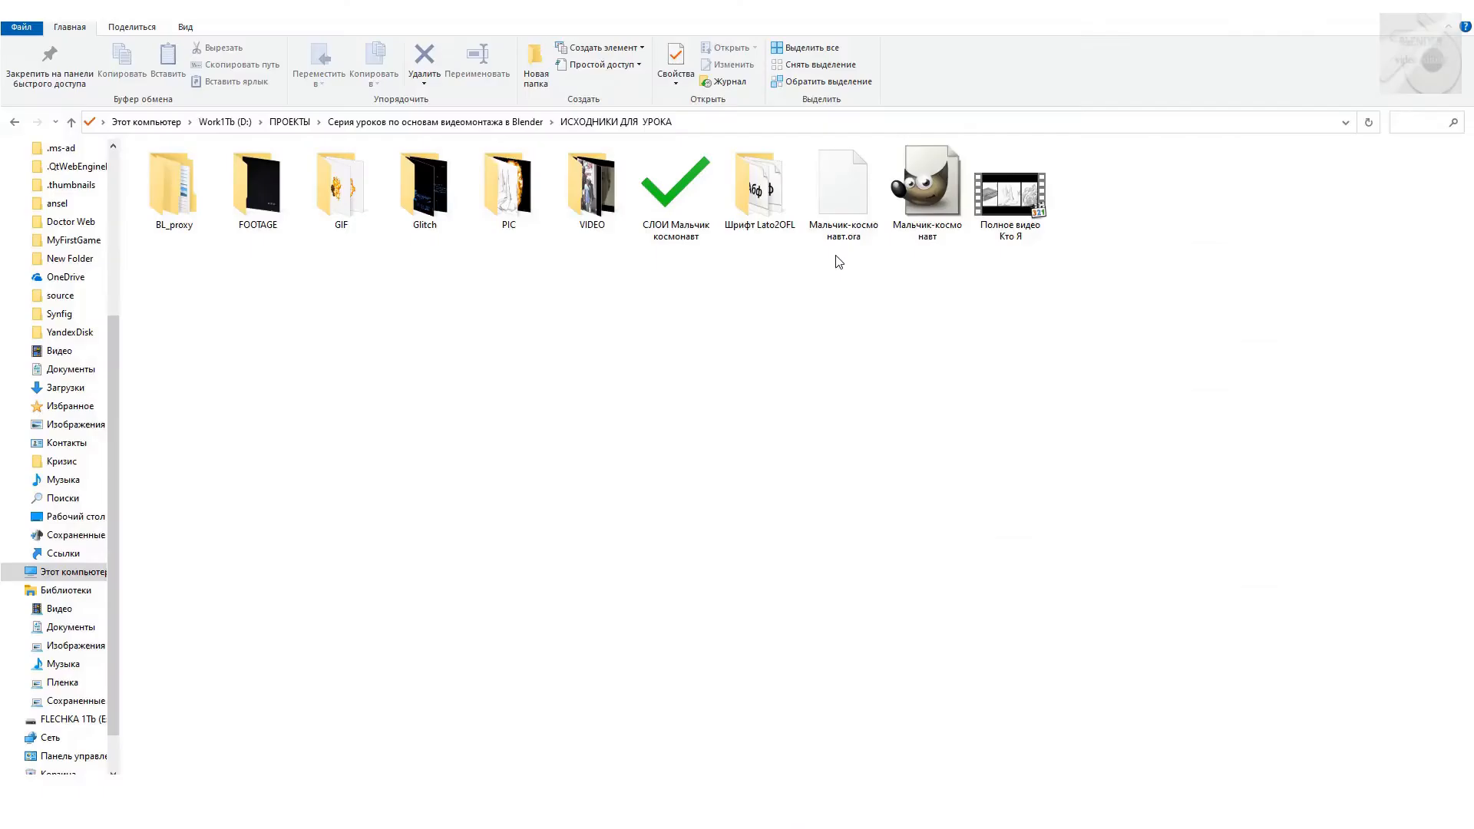
# Step: Open Мальчик-космонавт.ora as an archive in 360 Zip and extract it into the suggested Мальчик-космонавт folder
pyautogui.click(842, 193)
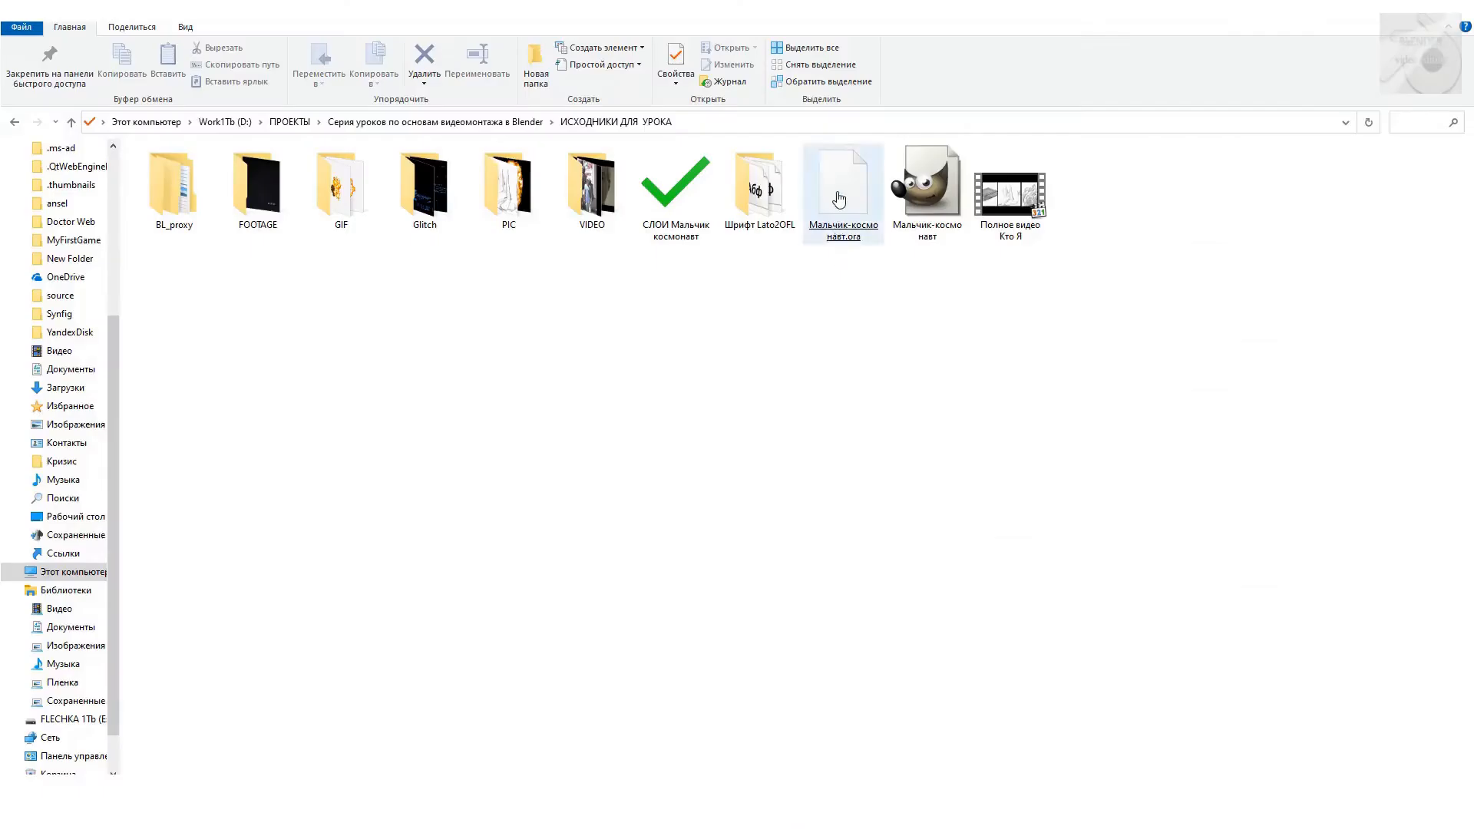
pyautogui.rightClick(837, 191)
pyautogui.moveTo(821, 259)
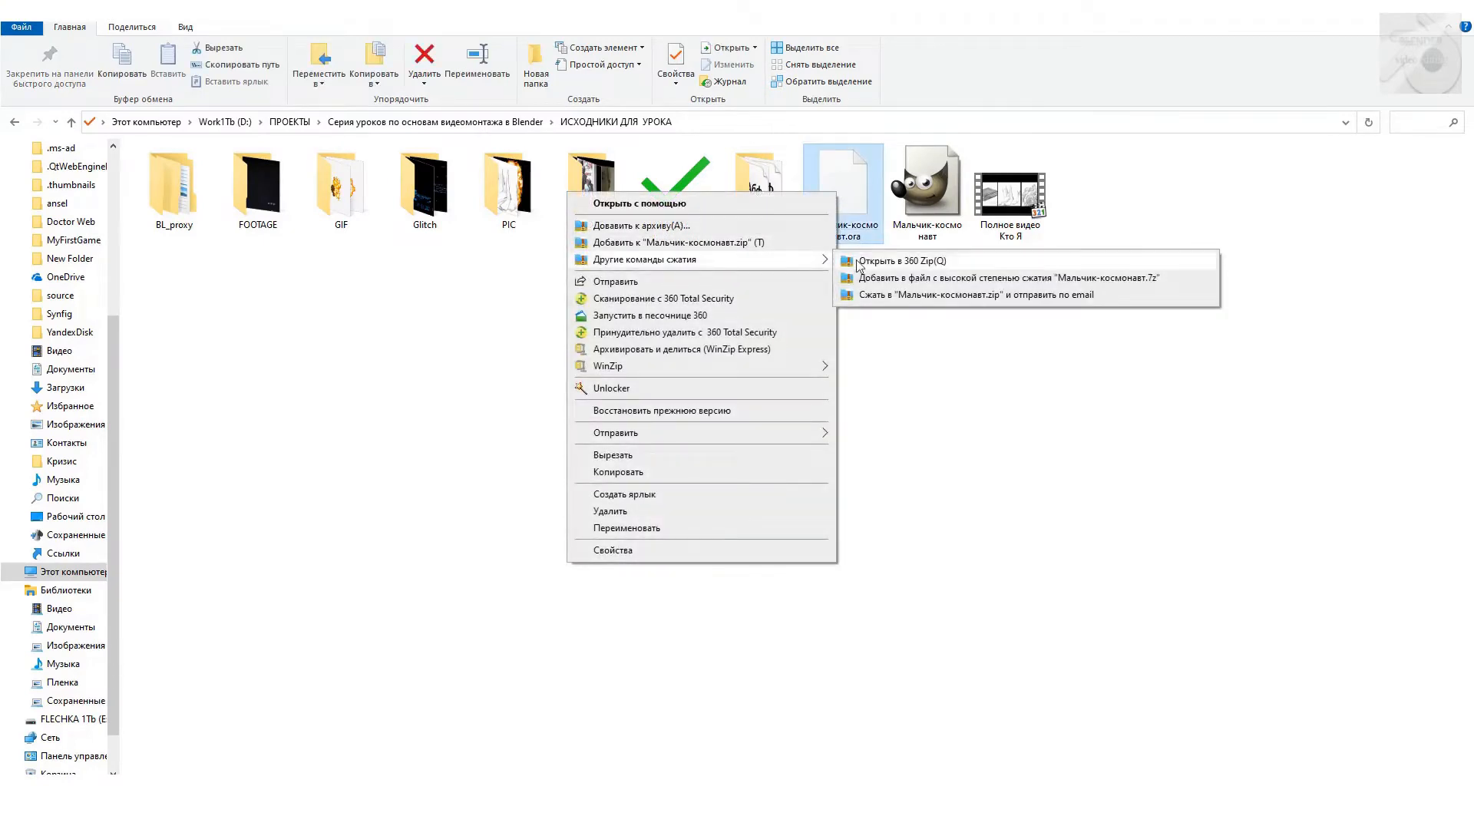
pyautogui.click(895, 263)
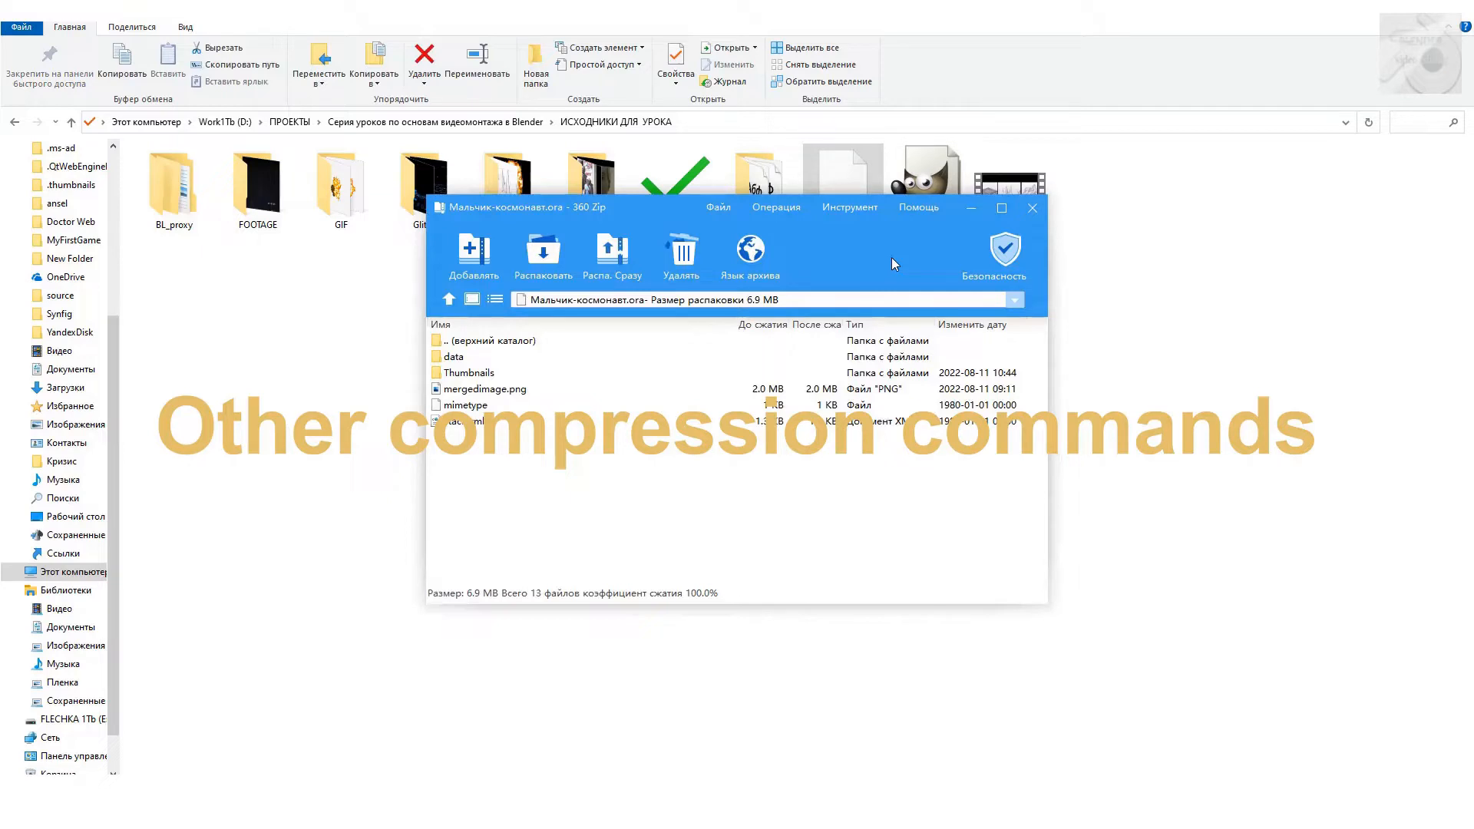
pyautogui.click(542, 257)
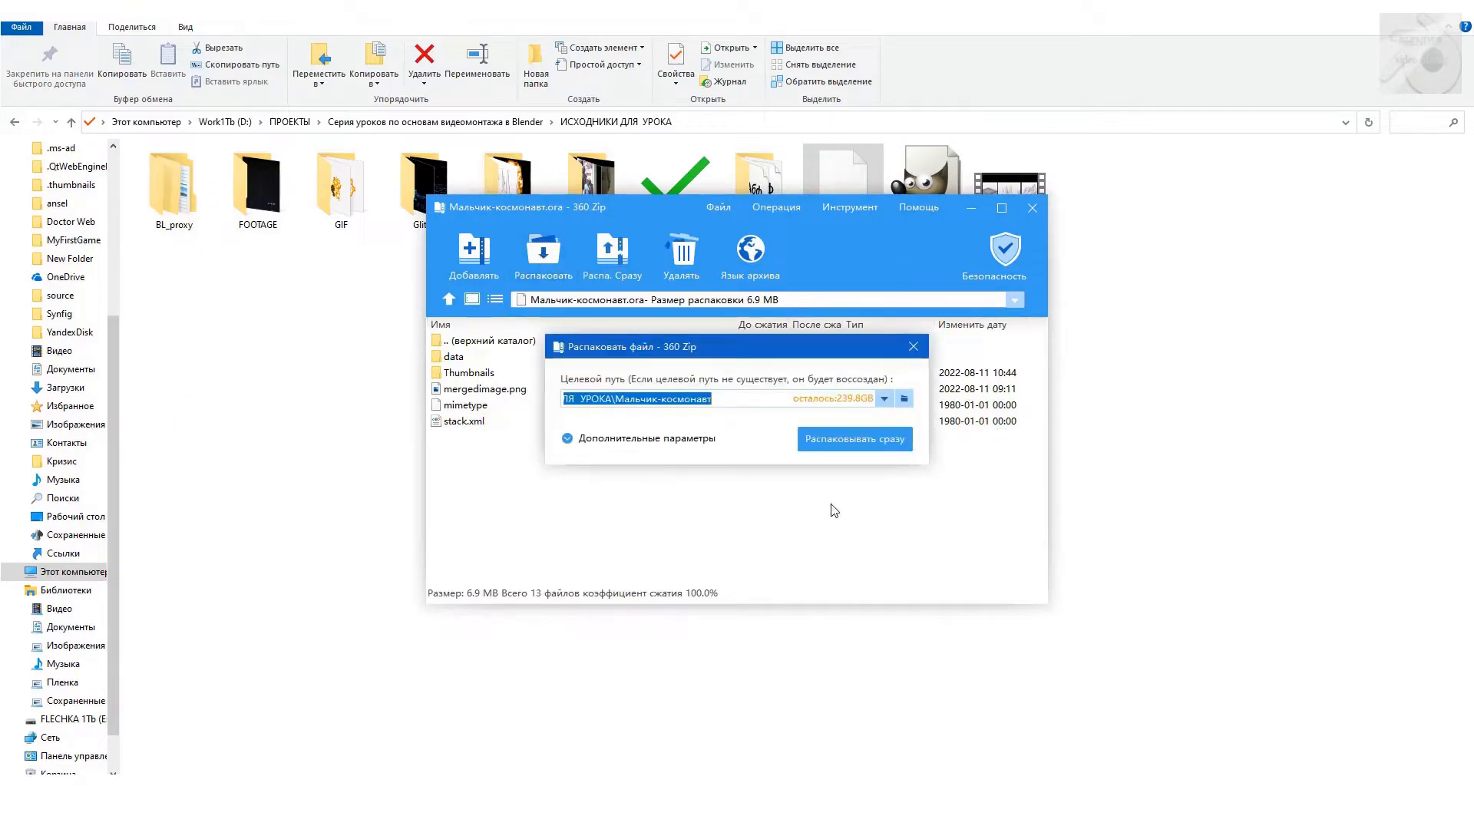
pyautogui.click(843, 439)
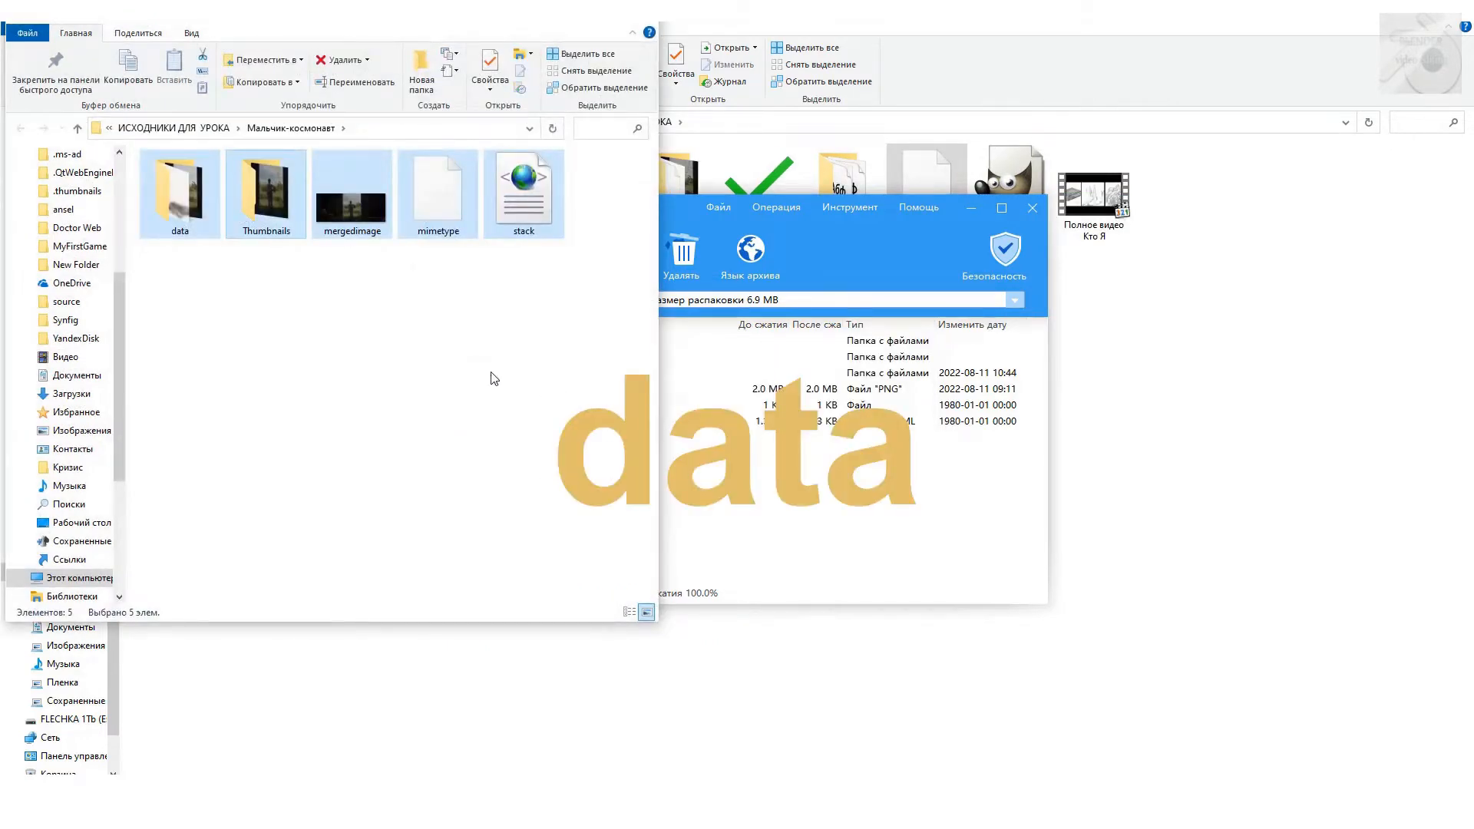
# Step: Open the extracted data folder and maximize its window
pyautogui.click(391, 337)
pyautogui.doubleClick(180, 196)
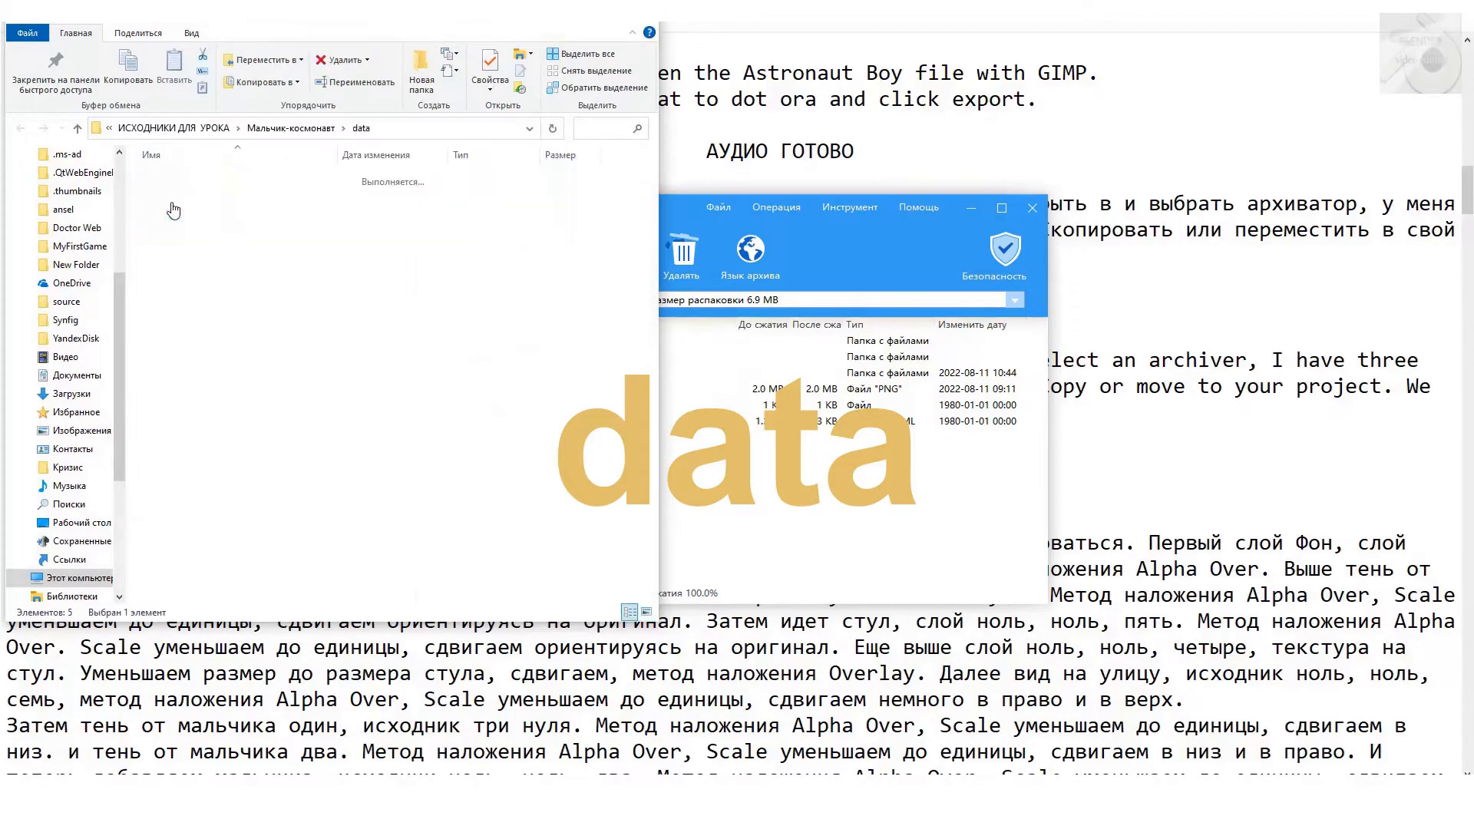
pyautogui.doubleClick(612, 20)
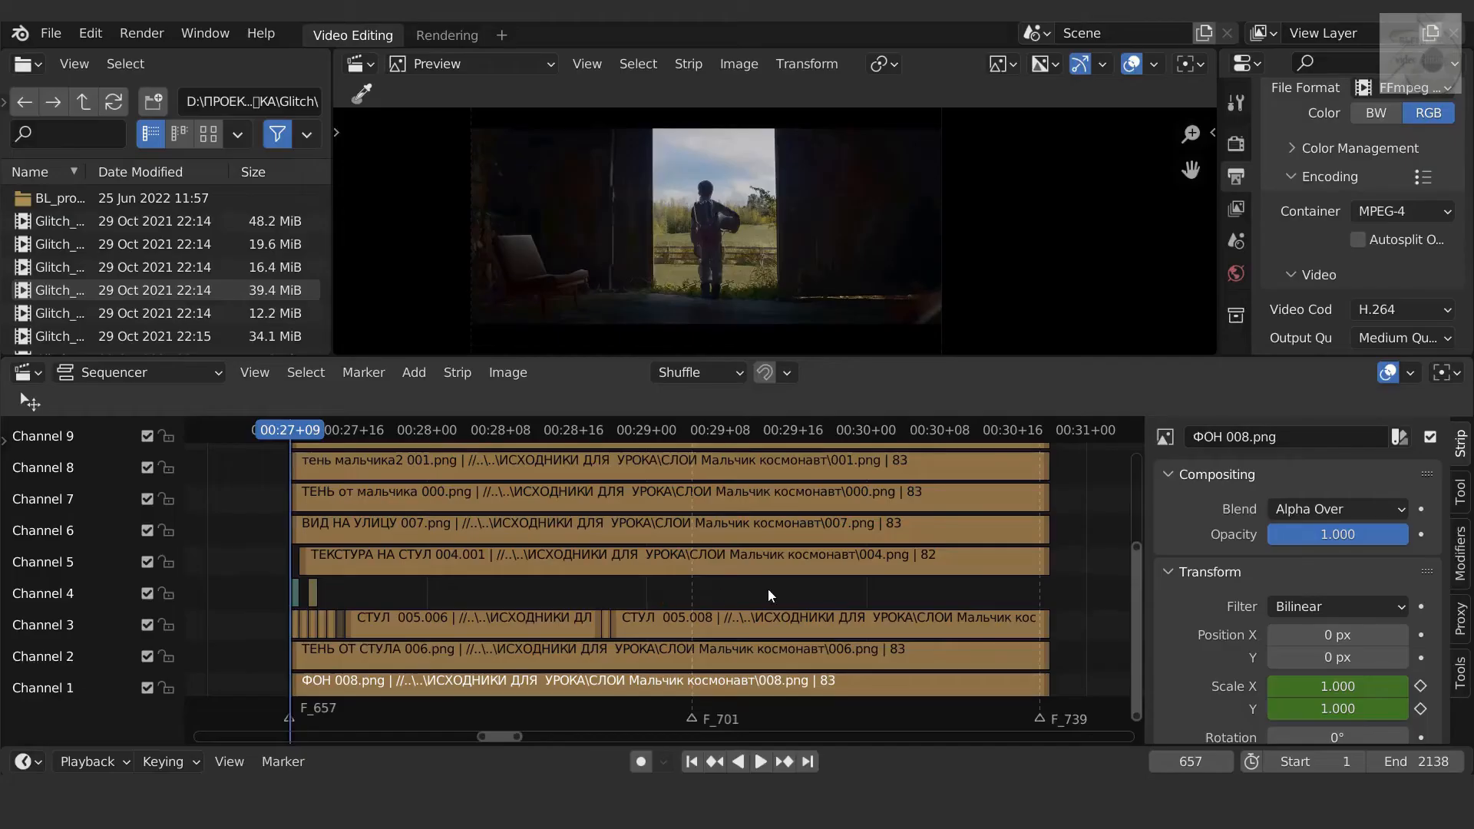
# Step: In Blender's sequencer, lower the opacity of the Полное видео Кто Я.mp4 strip in channel 15 to 0.425
pyautogui.moveTo(768, 588); pyautogui.dragTo(819, 551, button='middle')
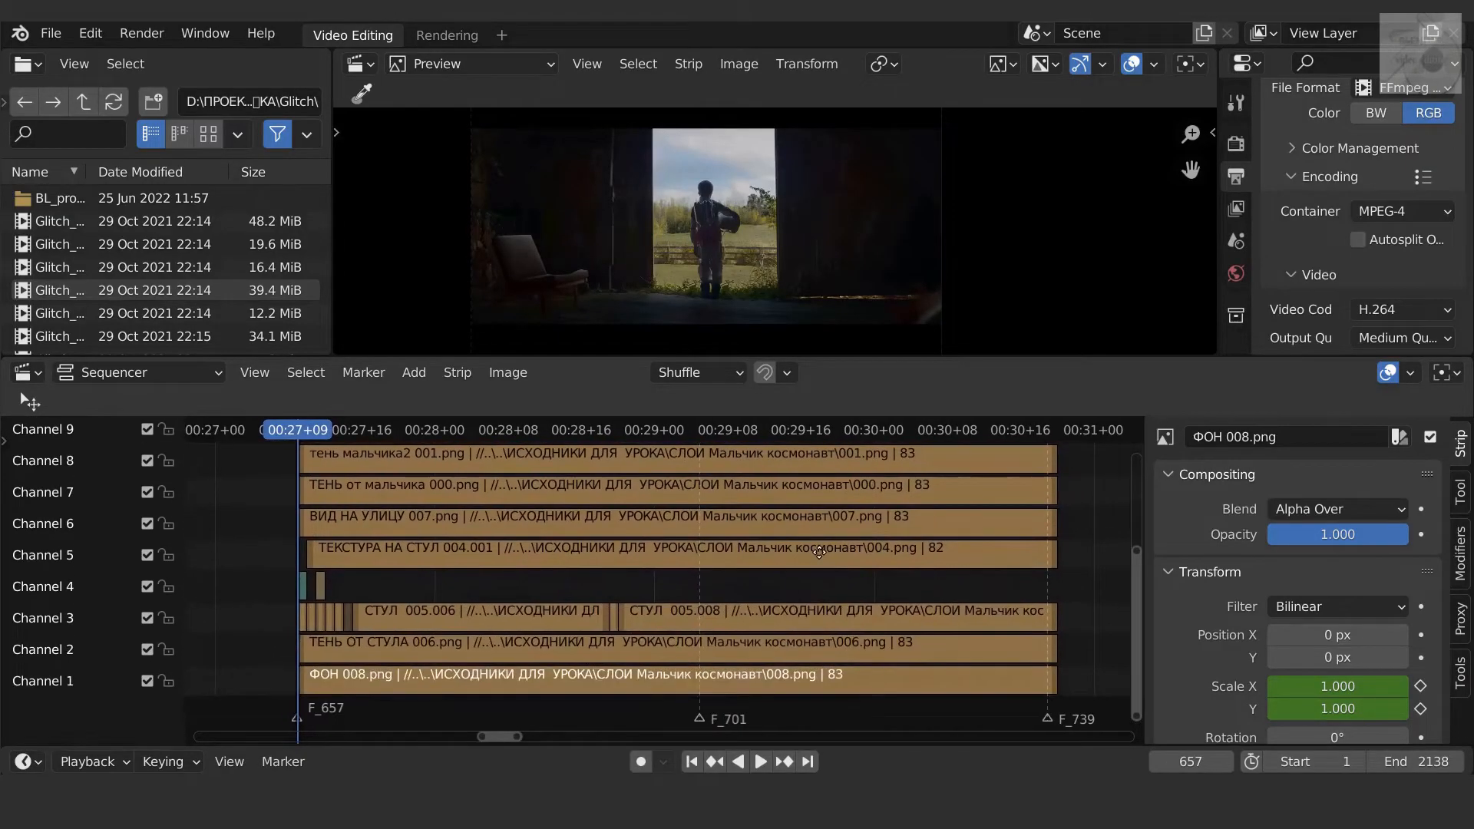
pyautogui.click(653, 677)
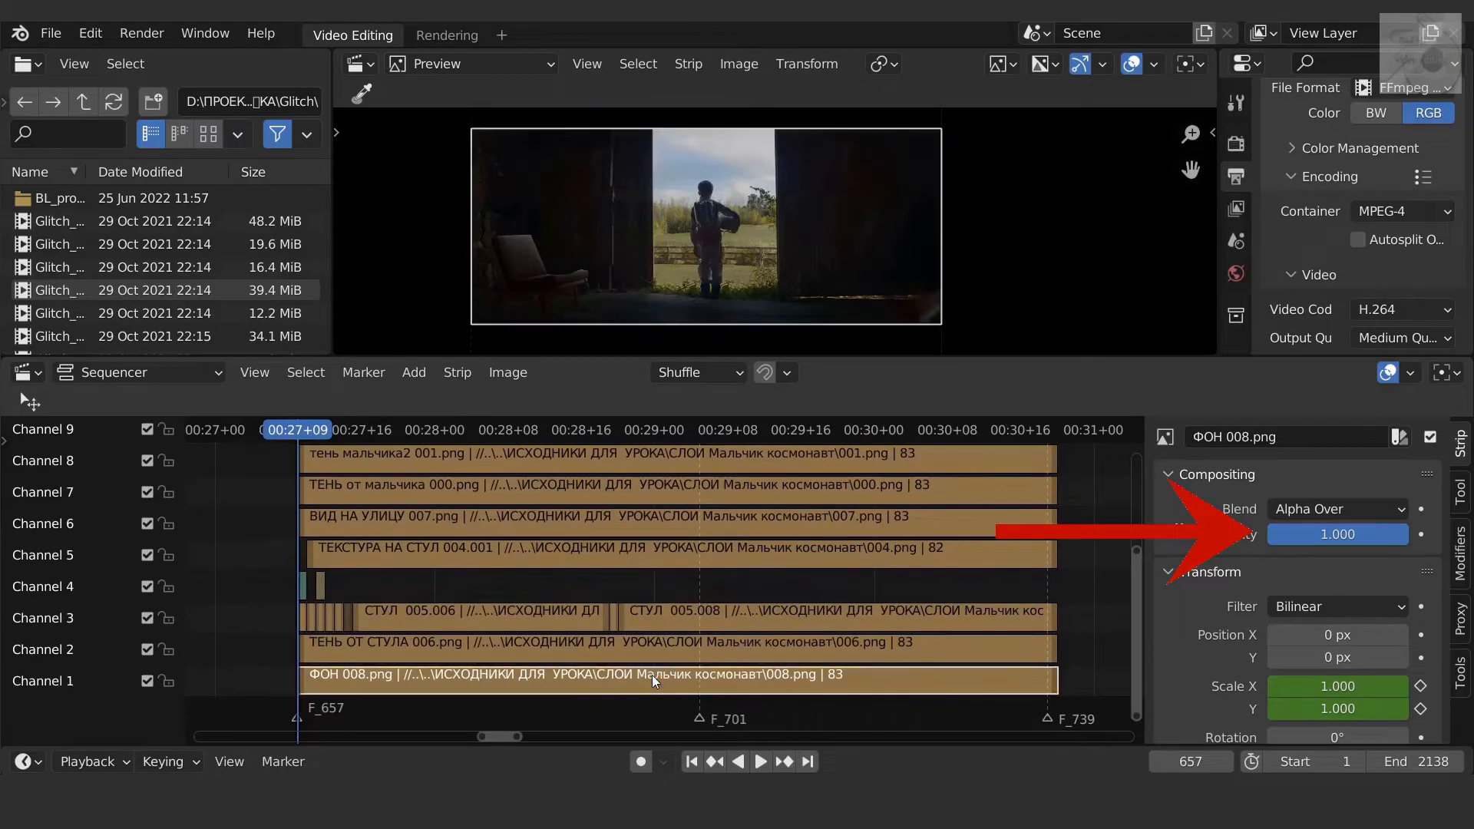
pyautogui.moveTo(730, 545); pyautogui.dragTo(710, 448, button='middle')
pyautogui.click(761, 459)
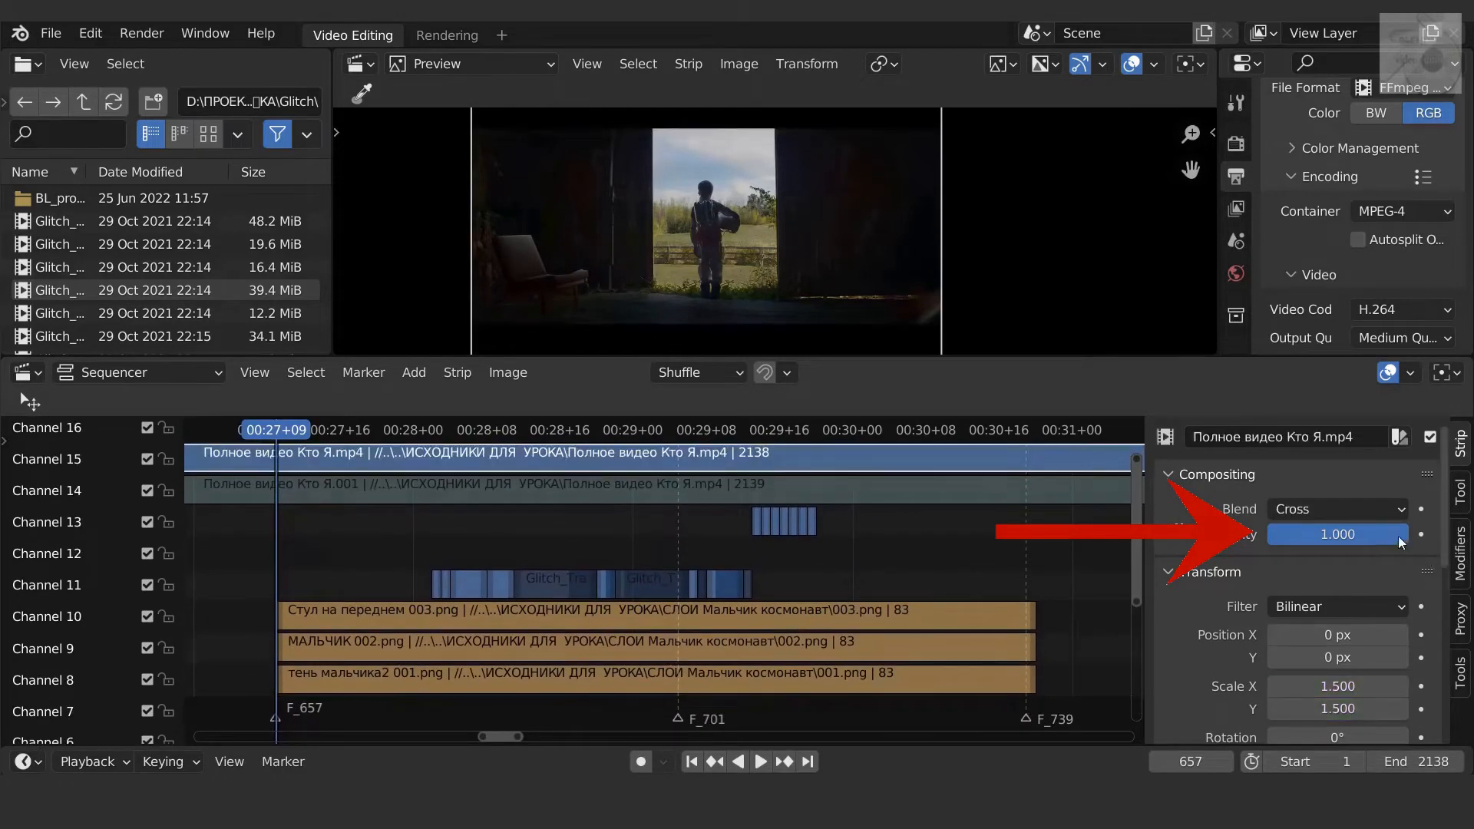
pyautogui.moveTo(1398, 536); pyautogui.dragTo(1318, 536)
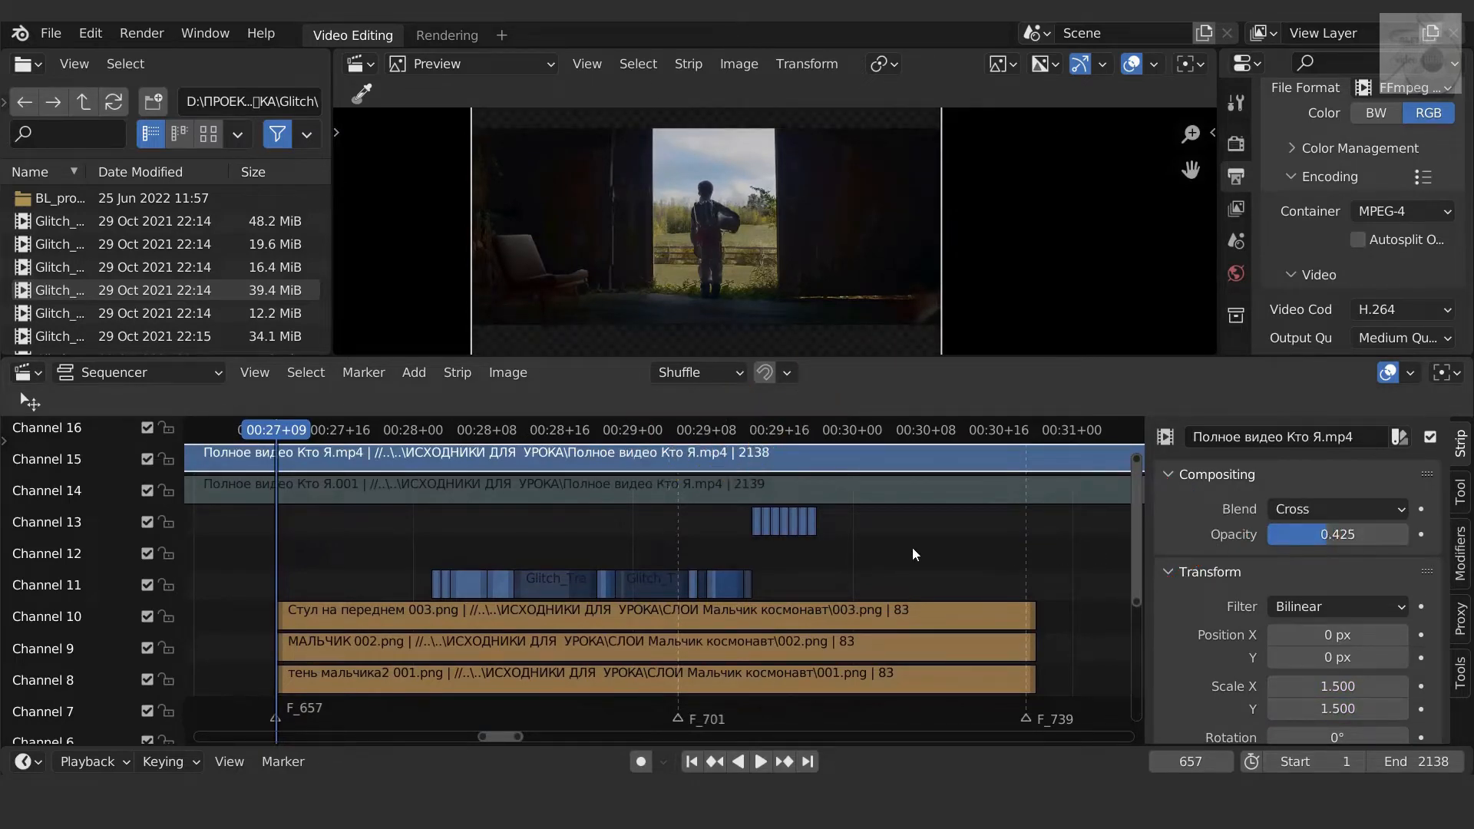
# Step: Rename the background image strip in channel 1 to ФОН.png
pyautogui.moveTo(913, 549); pyautogui.dragTo(904, 547, button='middle')
pyautogui.moveTo(958, 593); pyautogui.dragTo(939, 690, button='middle')
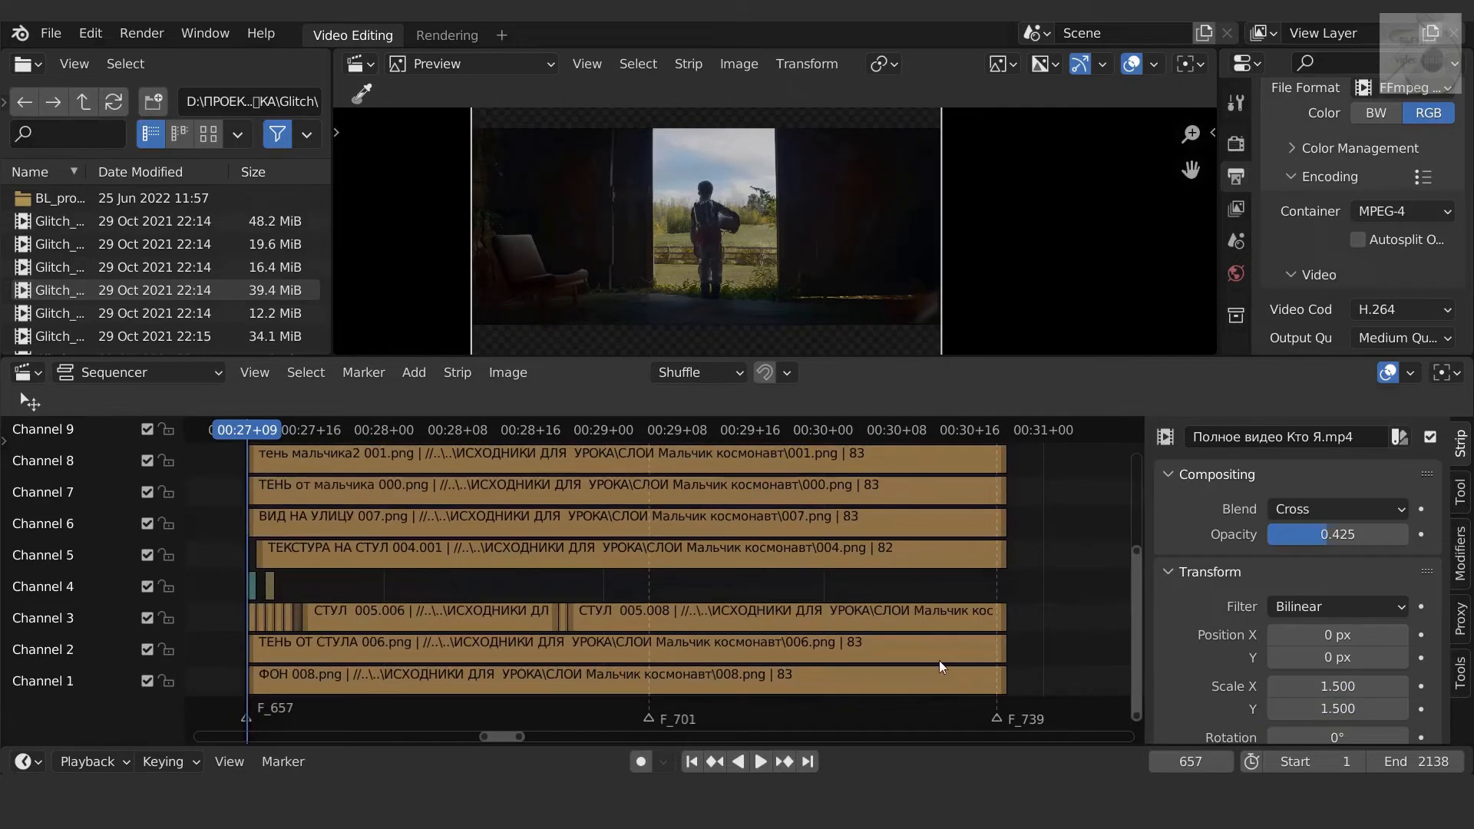
pyautogui.click(635, 680)
pyautogui.click(1278, 435)
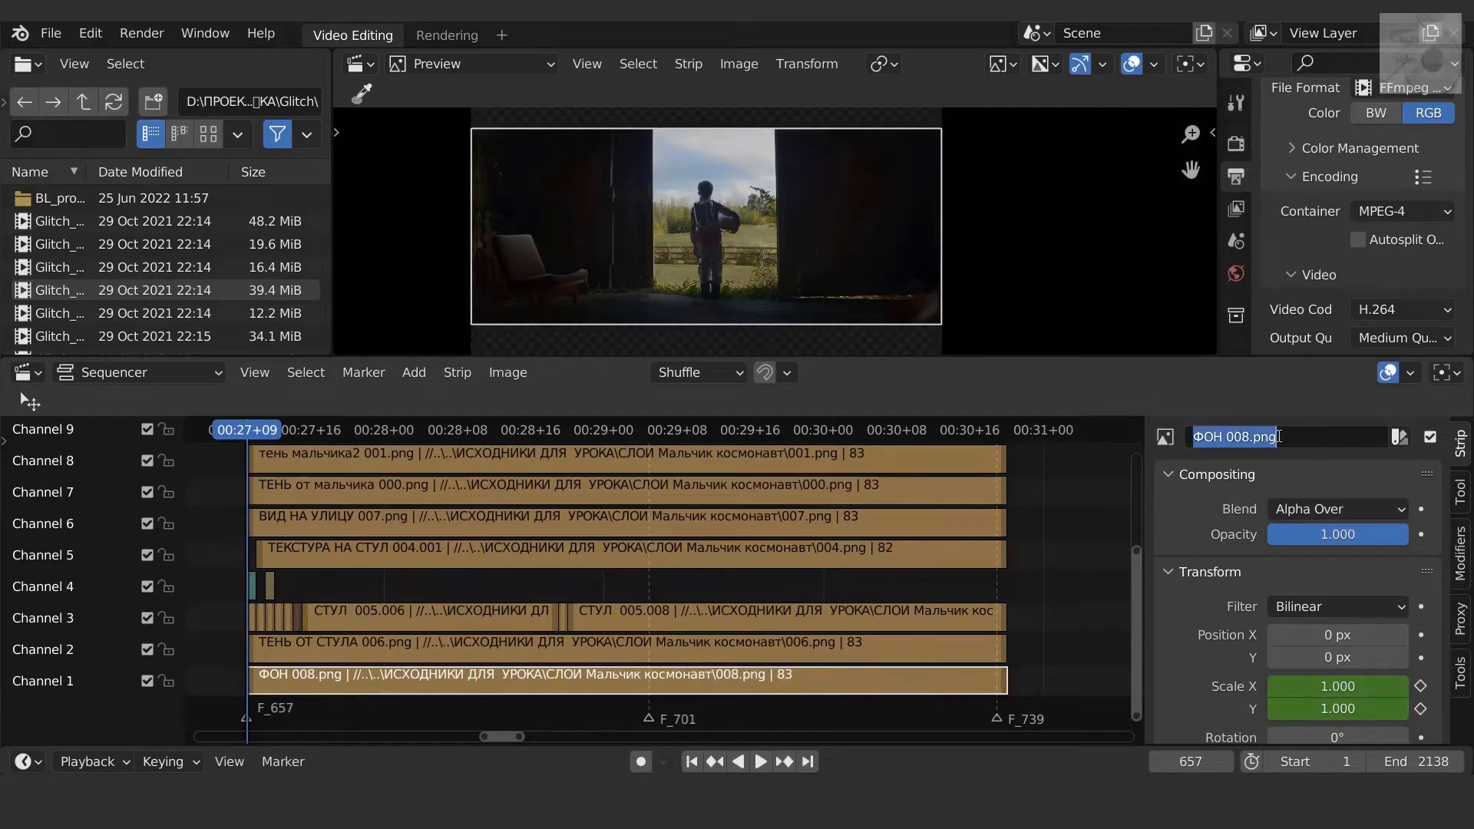
pyautogui.press('Left')
pyautogui.press('Right')
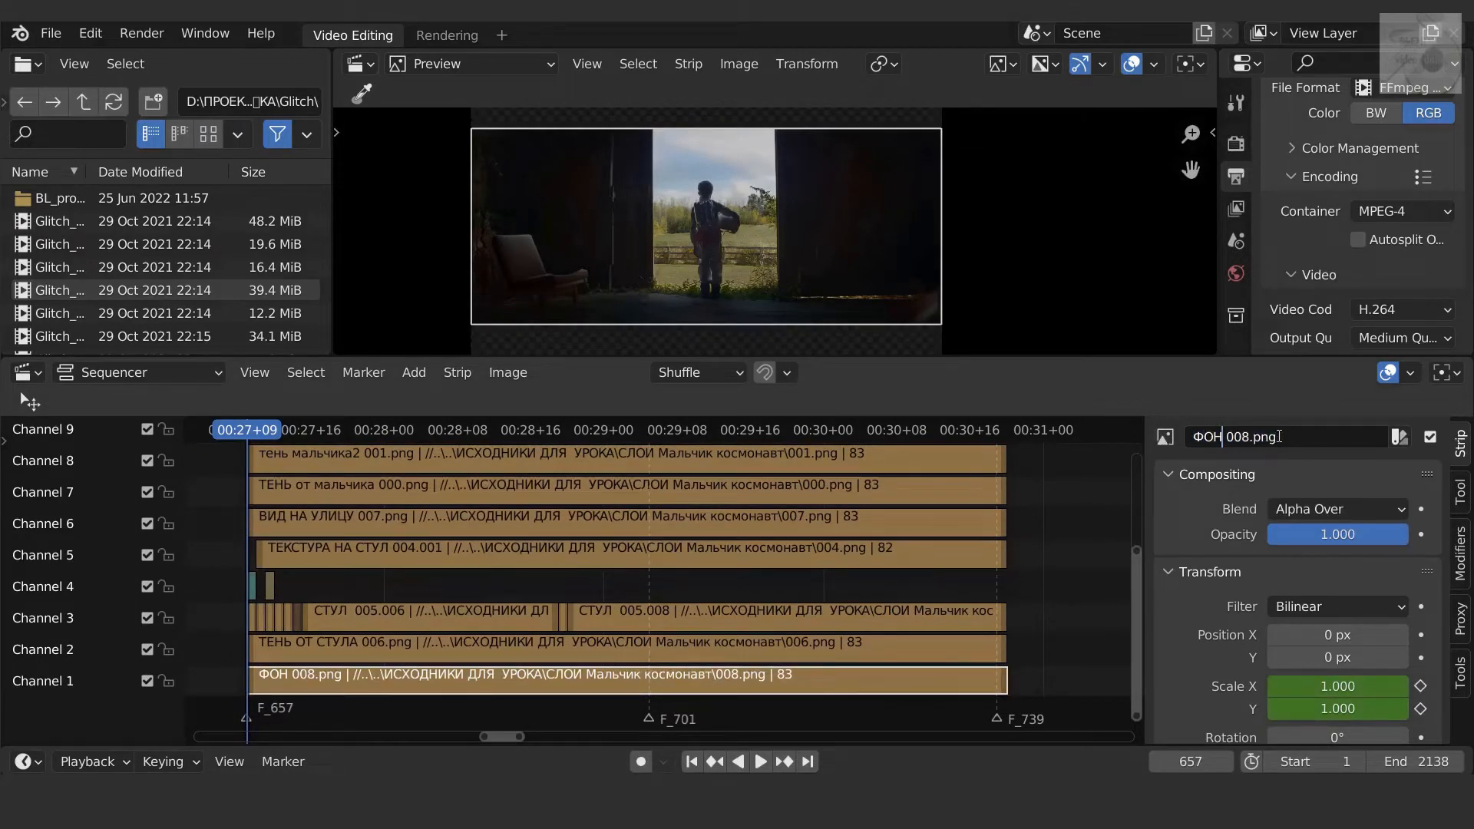
pyautogui.press('Delete')
pyautogui.press('Delete')
pyautogui.press('Delete')
pyautogui.press('Delete')
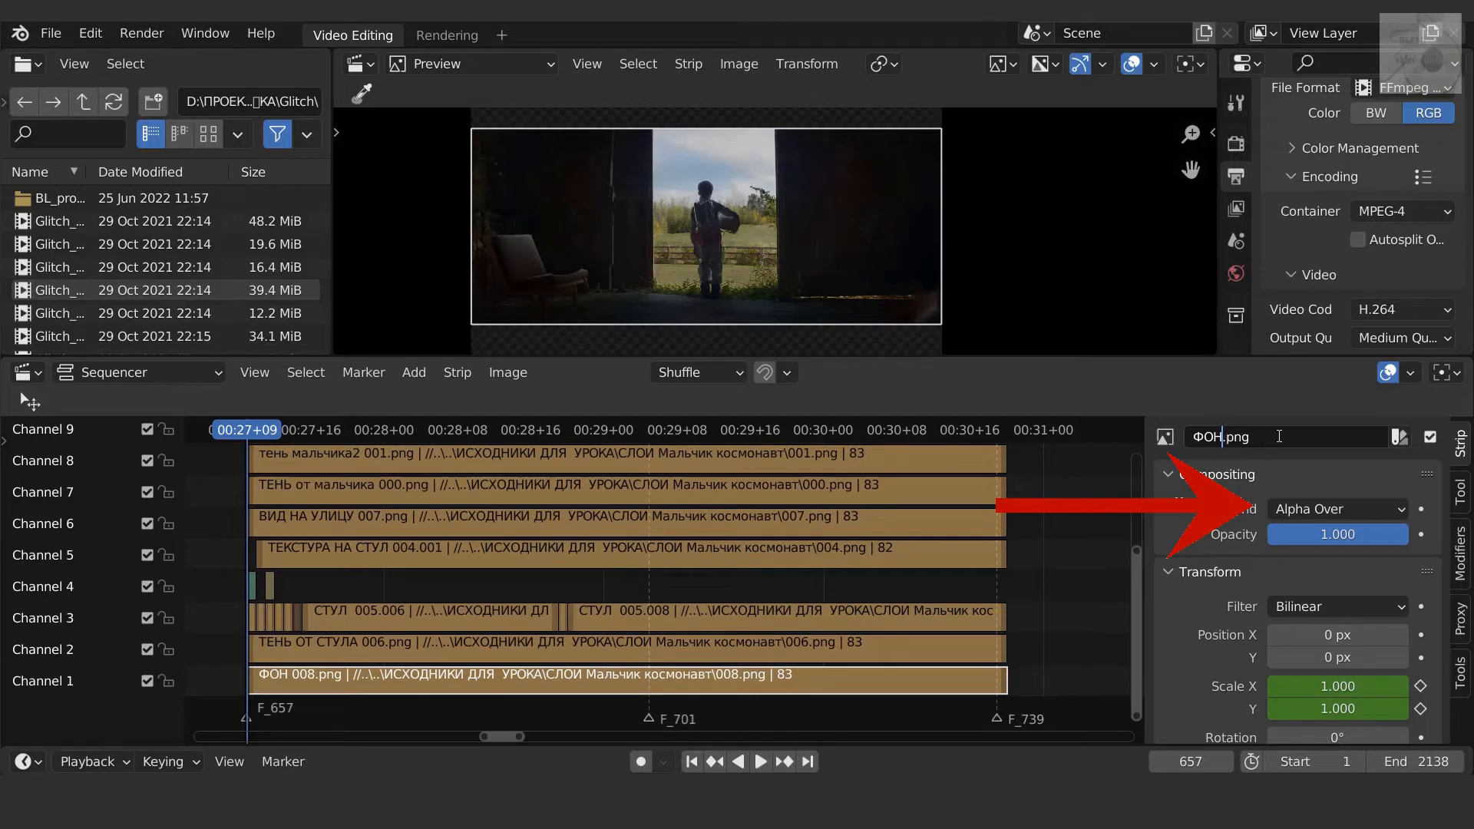
pyautogui.press('Return')
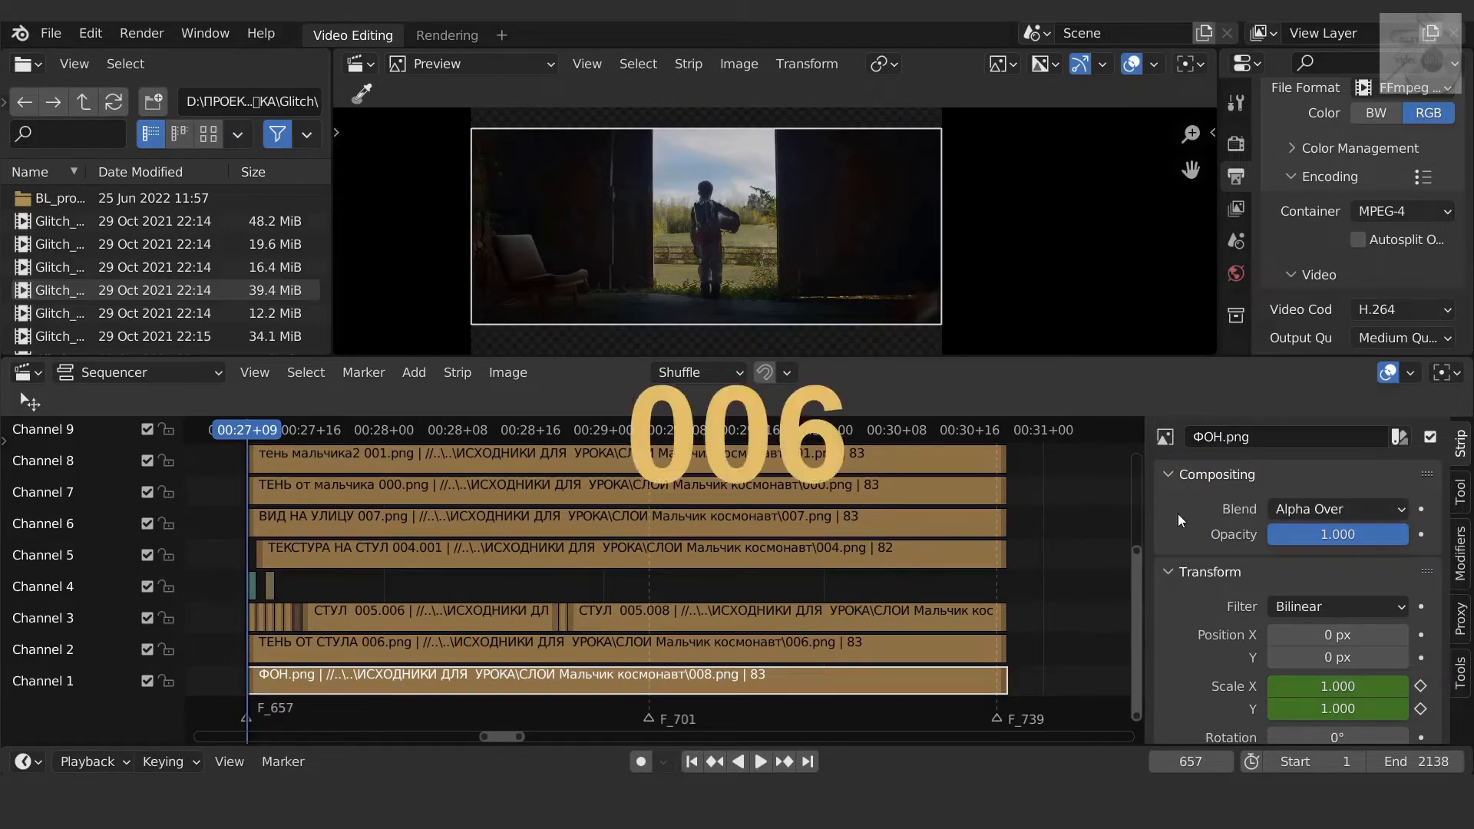
# Step: Remove the number 006 from the name of the ТЕНЬ ОТ СТУЛА strip in channel 2, keeping the .png ending
pyautogui.click(619, 647)
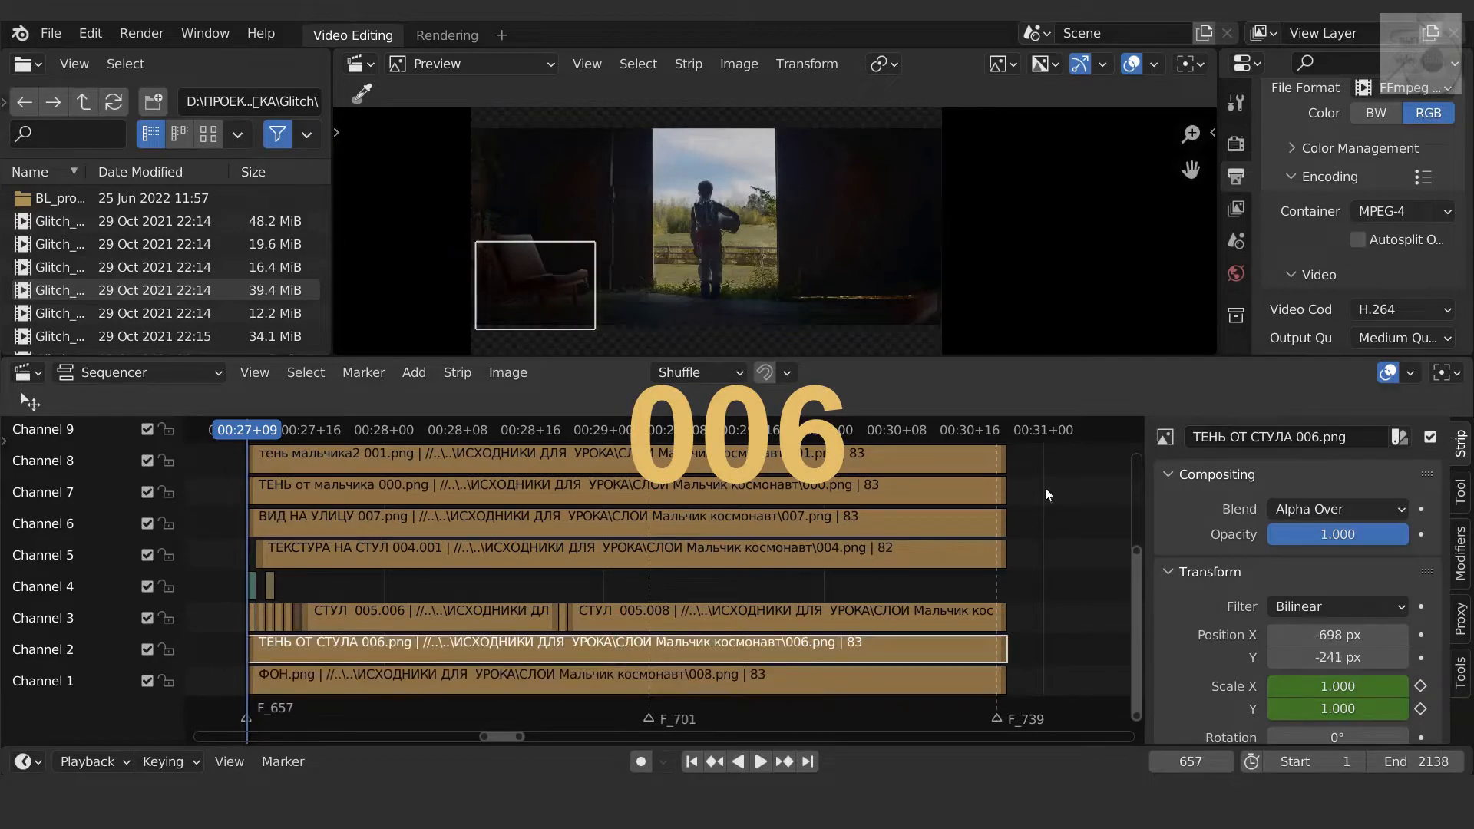
pyautogui.doubleClick(1253, 438)
pyautogui.press('Home')
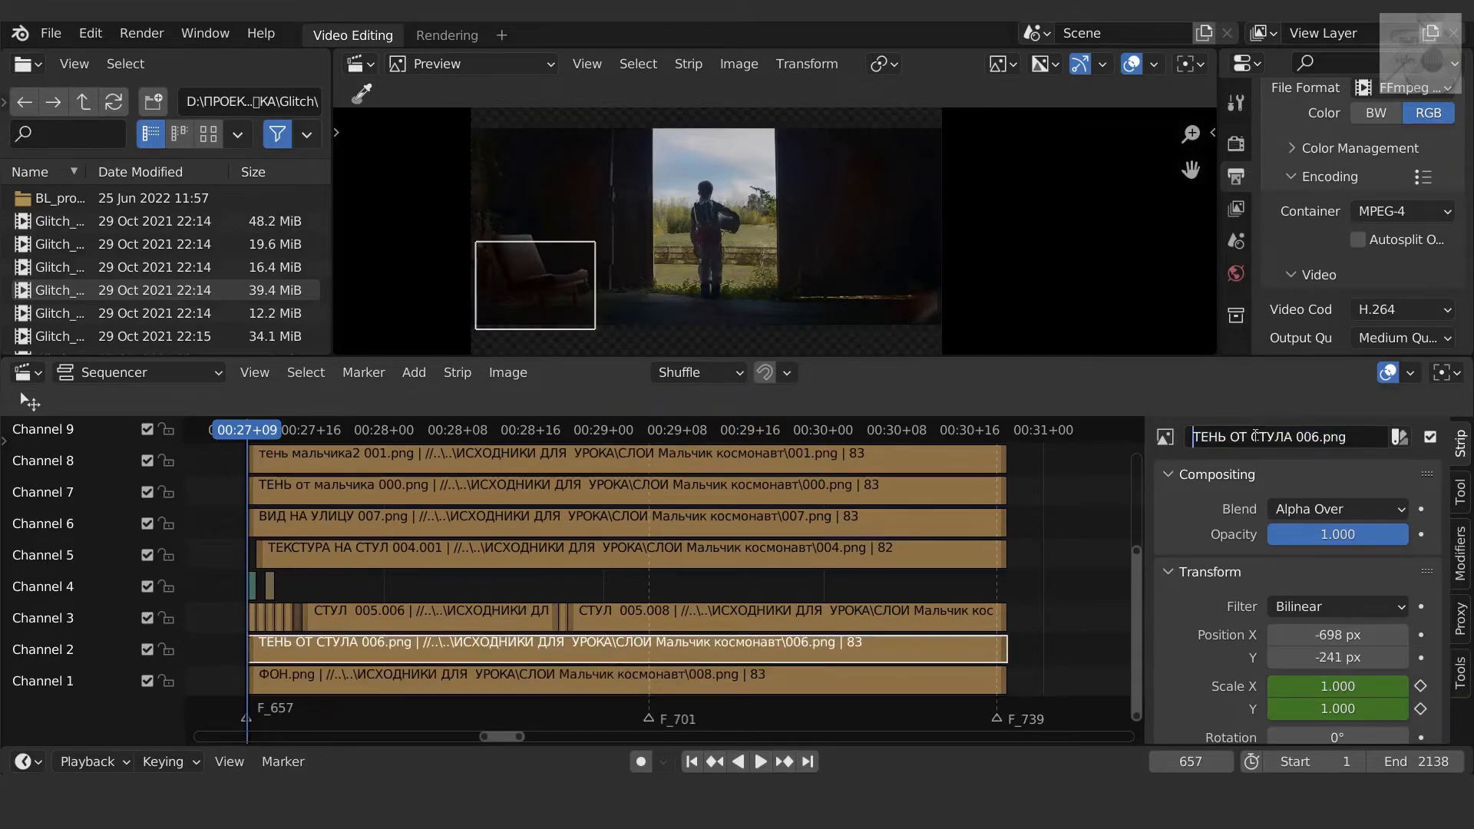
pyautogui.press('Right')
pyautogui.press('Right')
pyautogui.press('Right')
pyautogui.press('Right')
pyautogui.press('Right')
pyautogui.press('Delete')
pyautogui.press('Delete')
pyautogui.press('Delete')
pyautogui.press('Return')
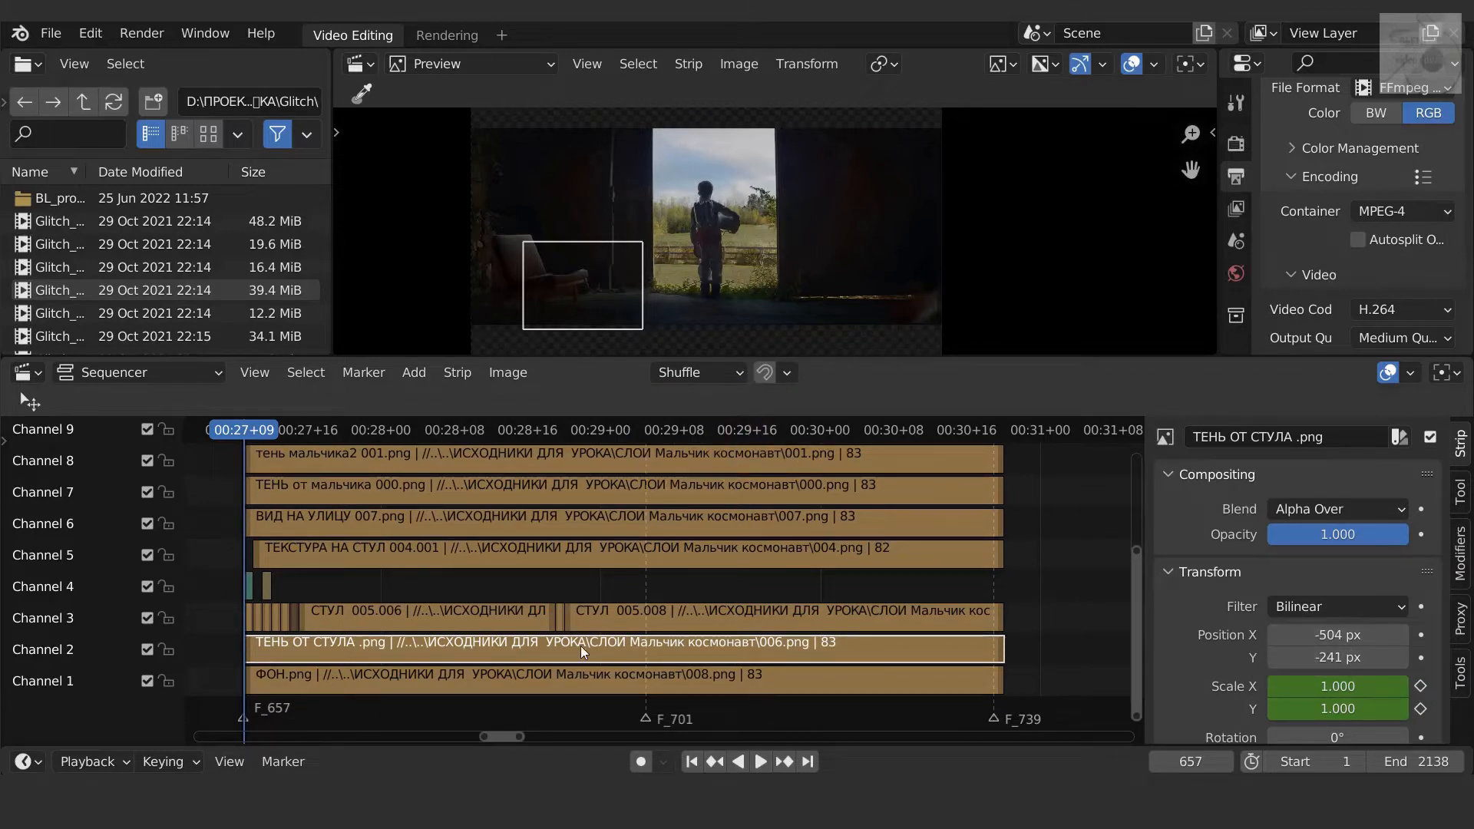
# Step: Examine the blend modes and transform settings of the chair, chair texture, street view, boy's shadow and boy strips, one by one
pyautogui.click(649, 614)
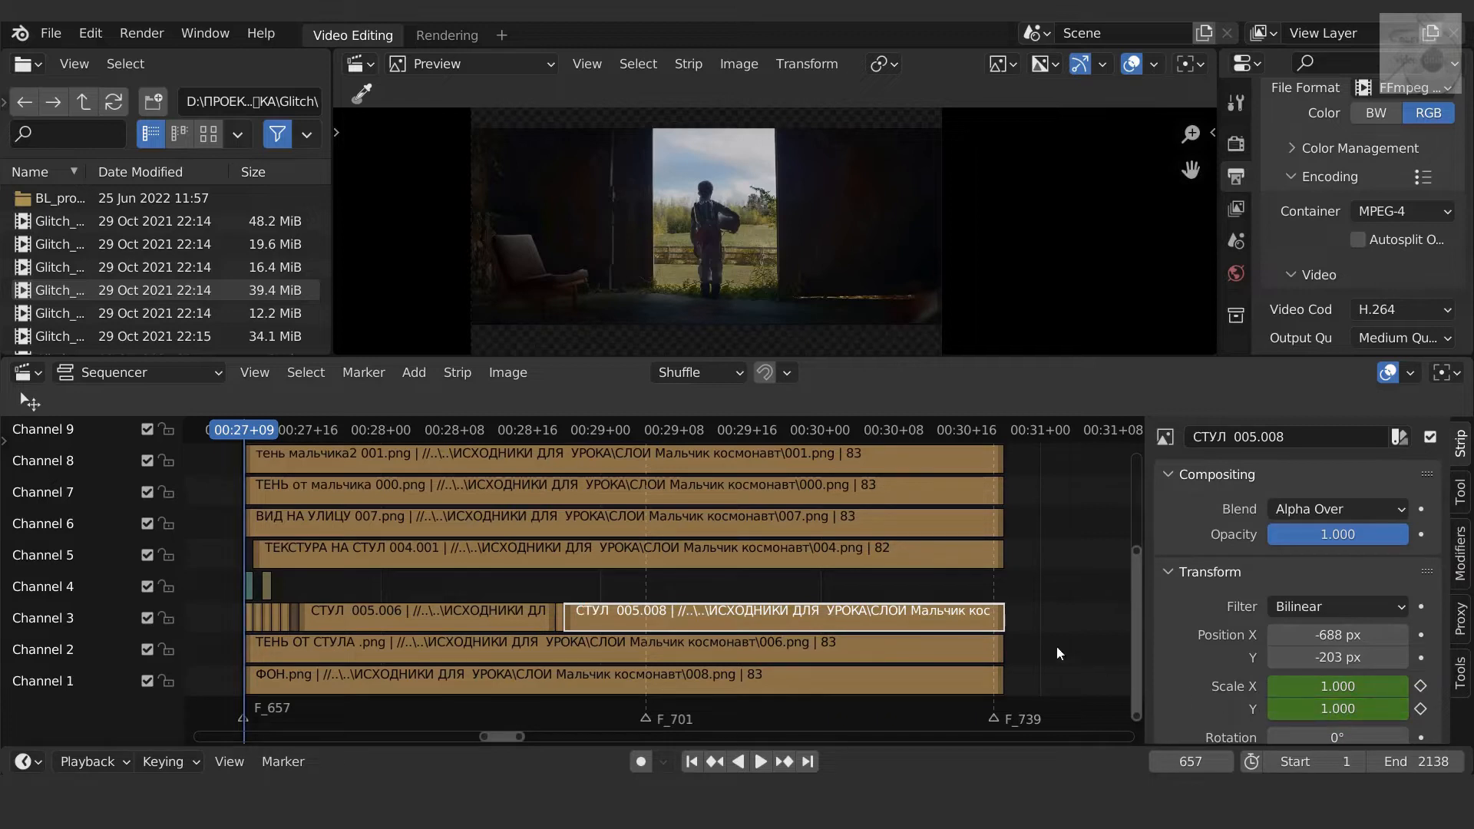
pyautogui.click(606, 551)
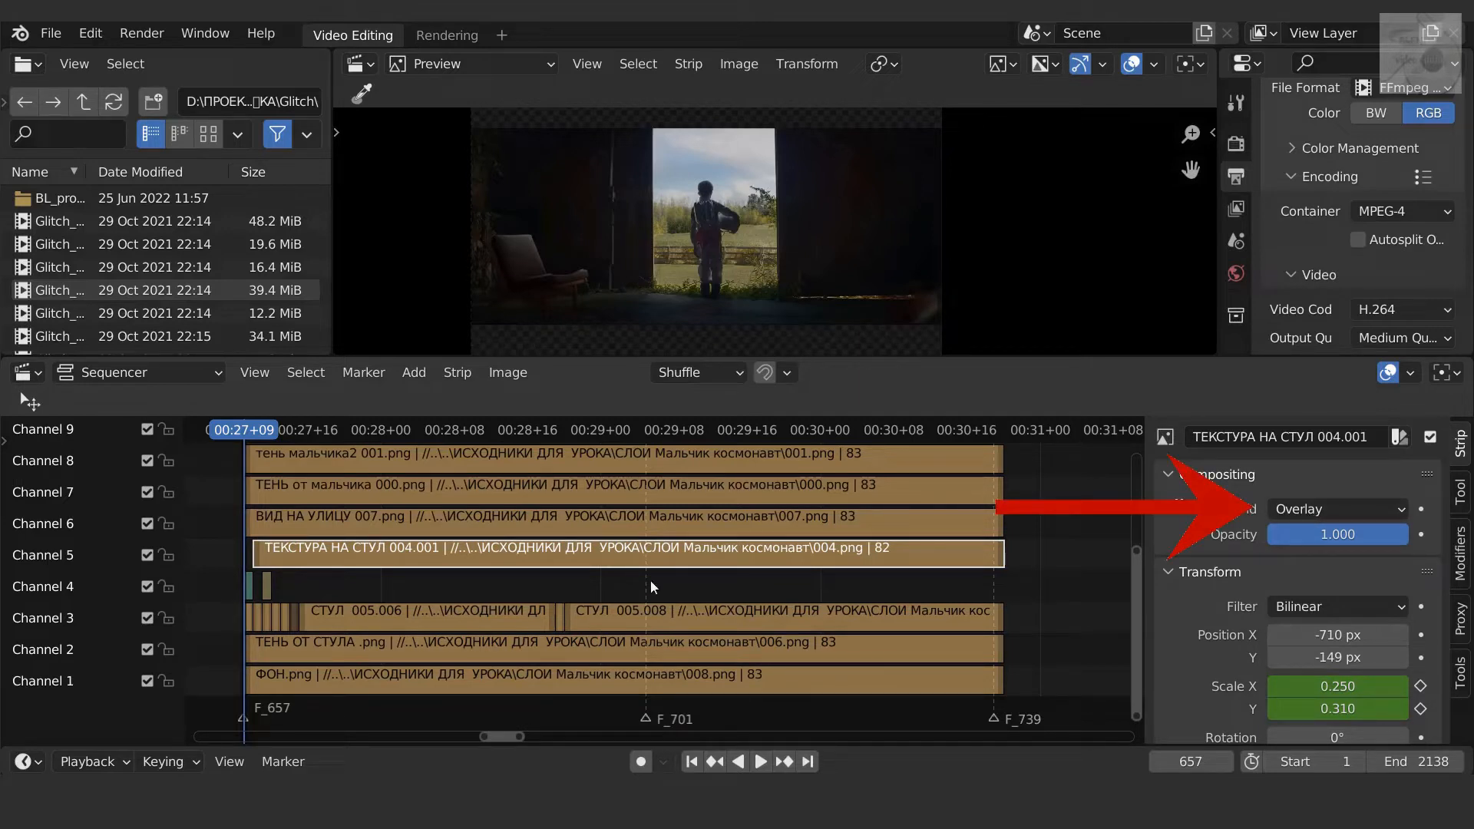
pyautogui.click(590, 516)
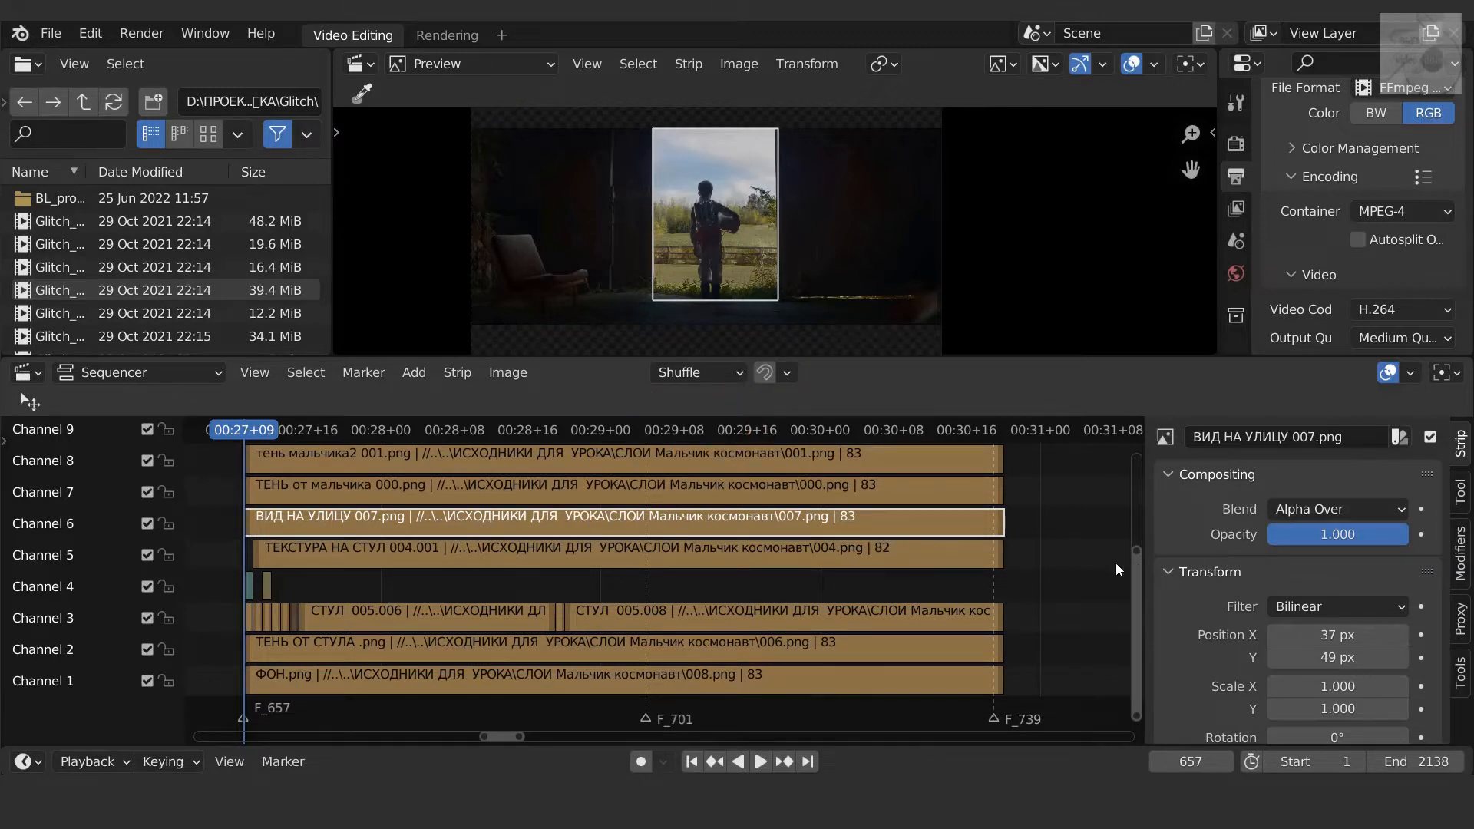
pyautogui.scroll(-1, 1208, 639)
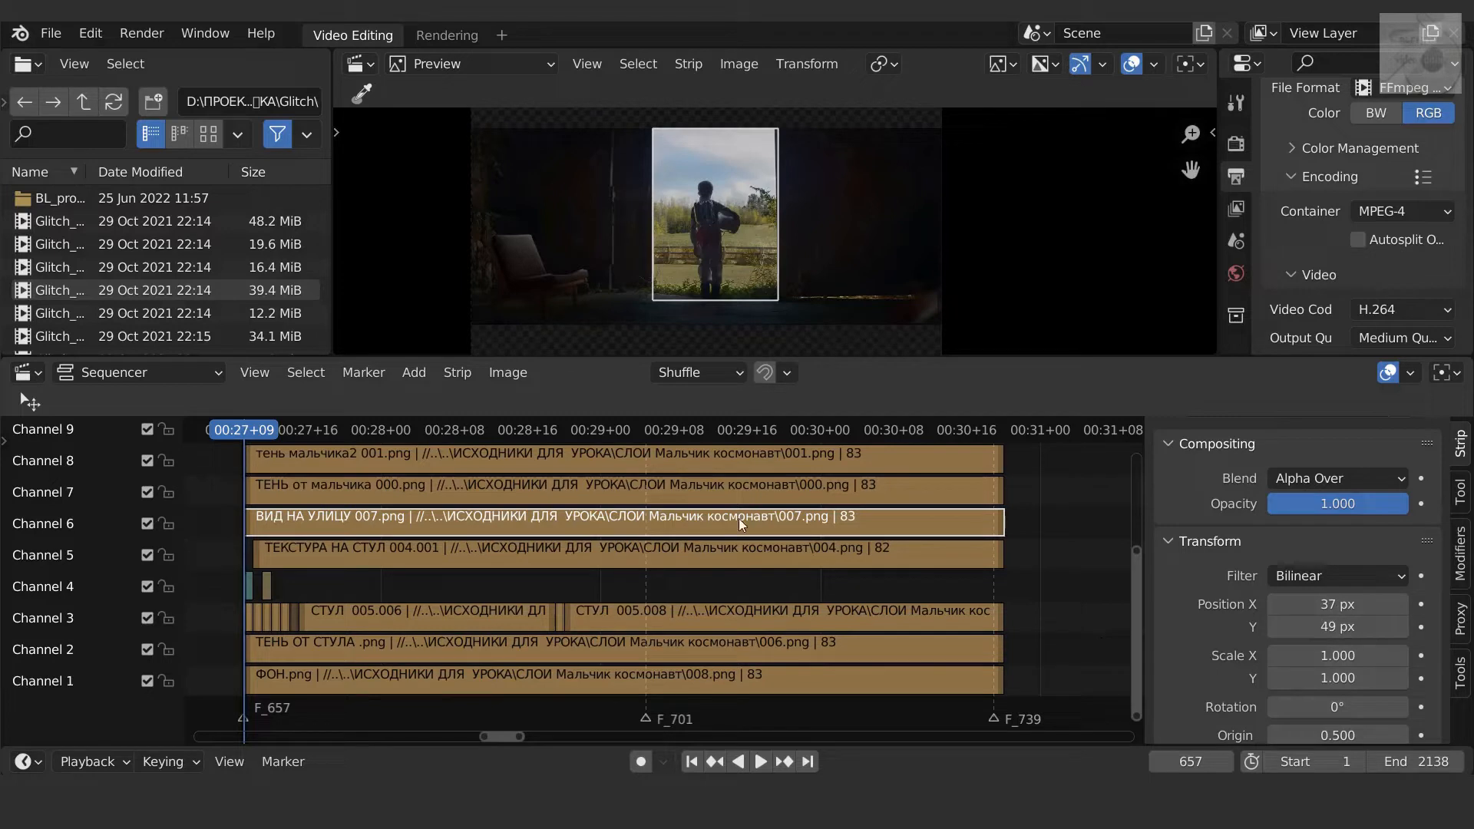
pyautogui.click(702, 489)
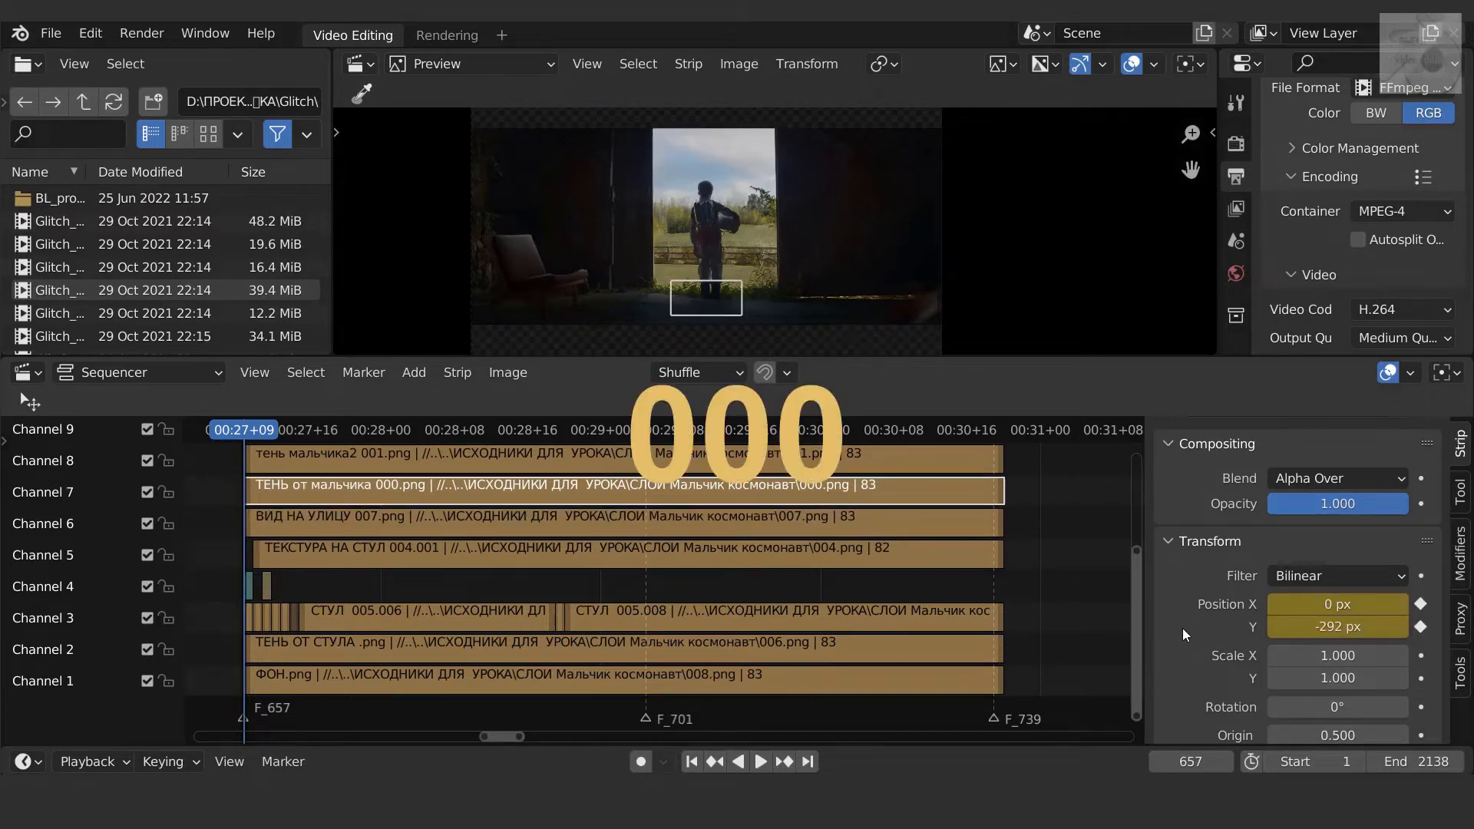
pyautogui.scroll(1, 1284, 558)
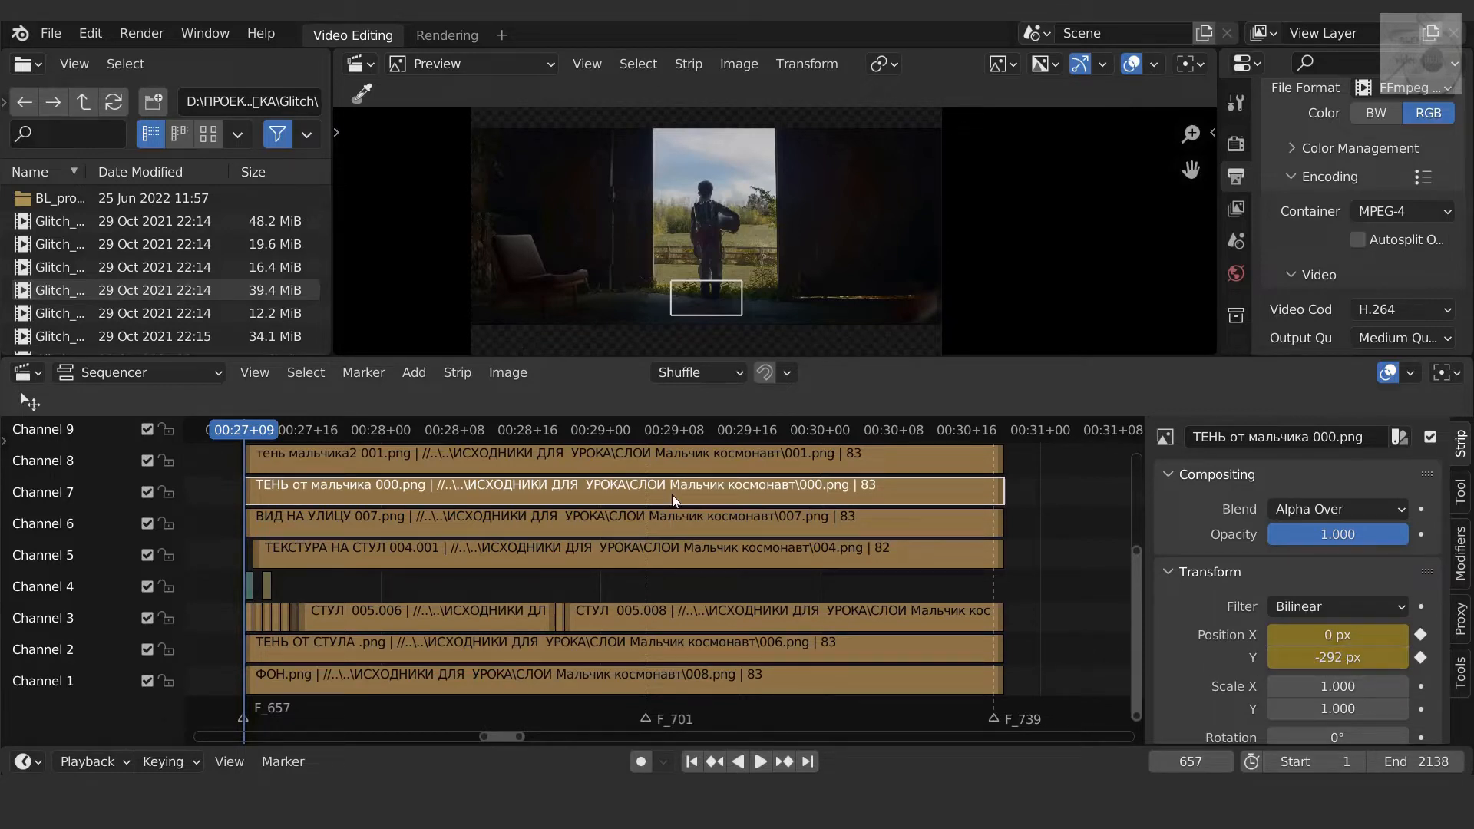
pyautogui.click(639, 454)
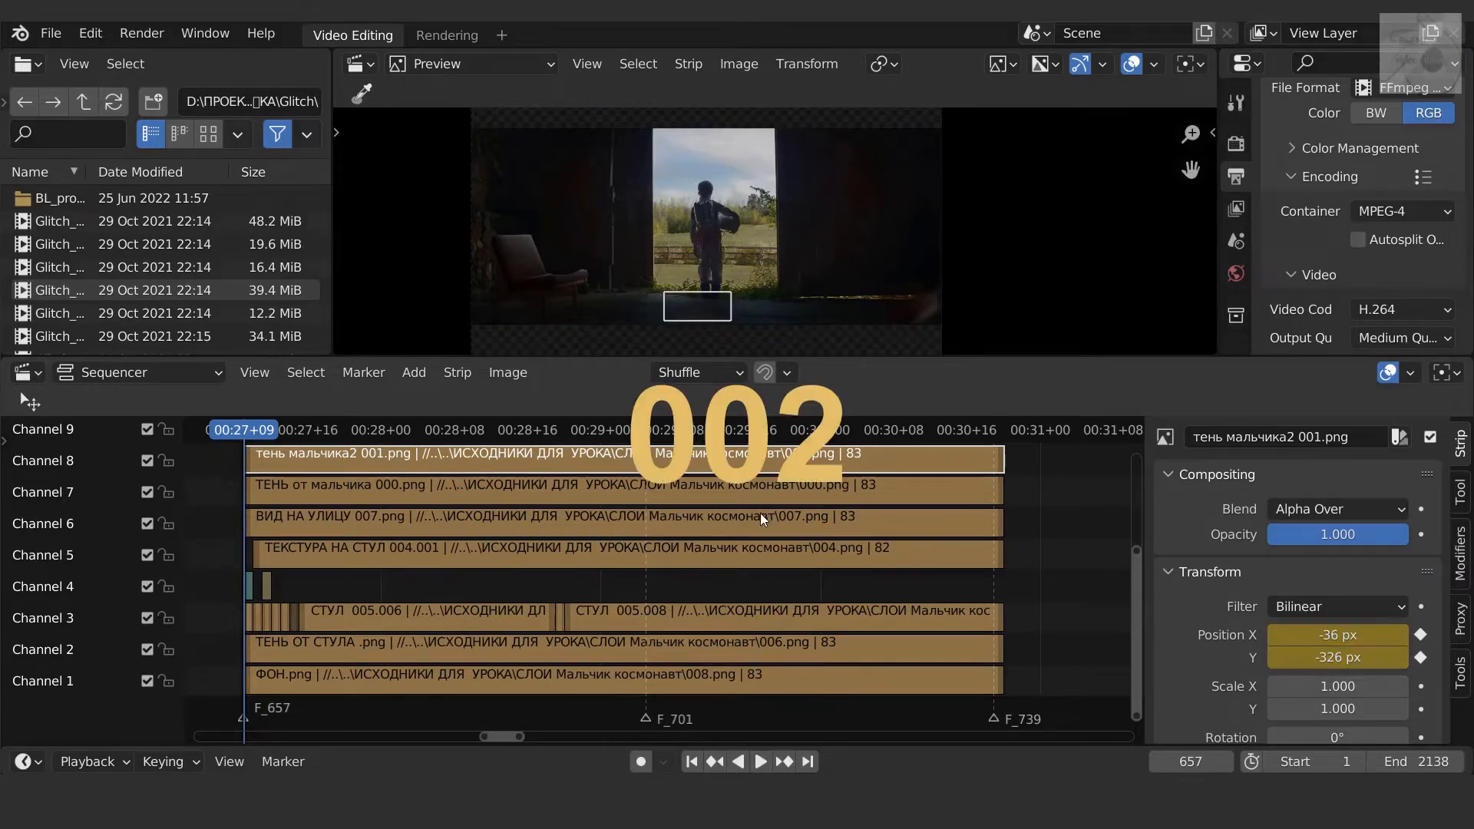
pyautogui.moveTo(760, 513); pyautogui.dragTo(763, 648, button='middle')
pyautogui.click(651, 563)
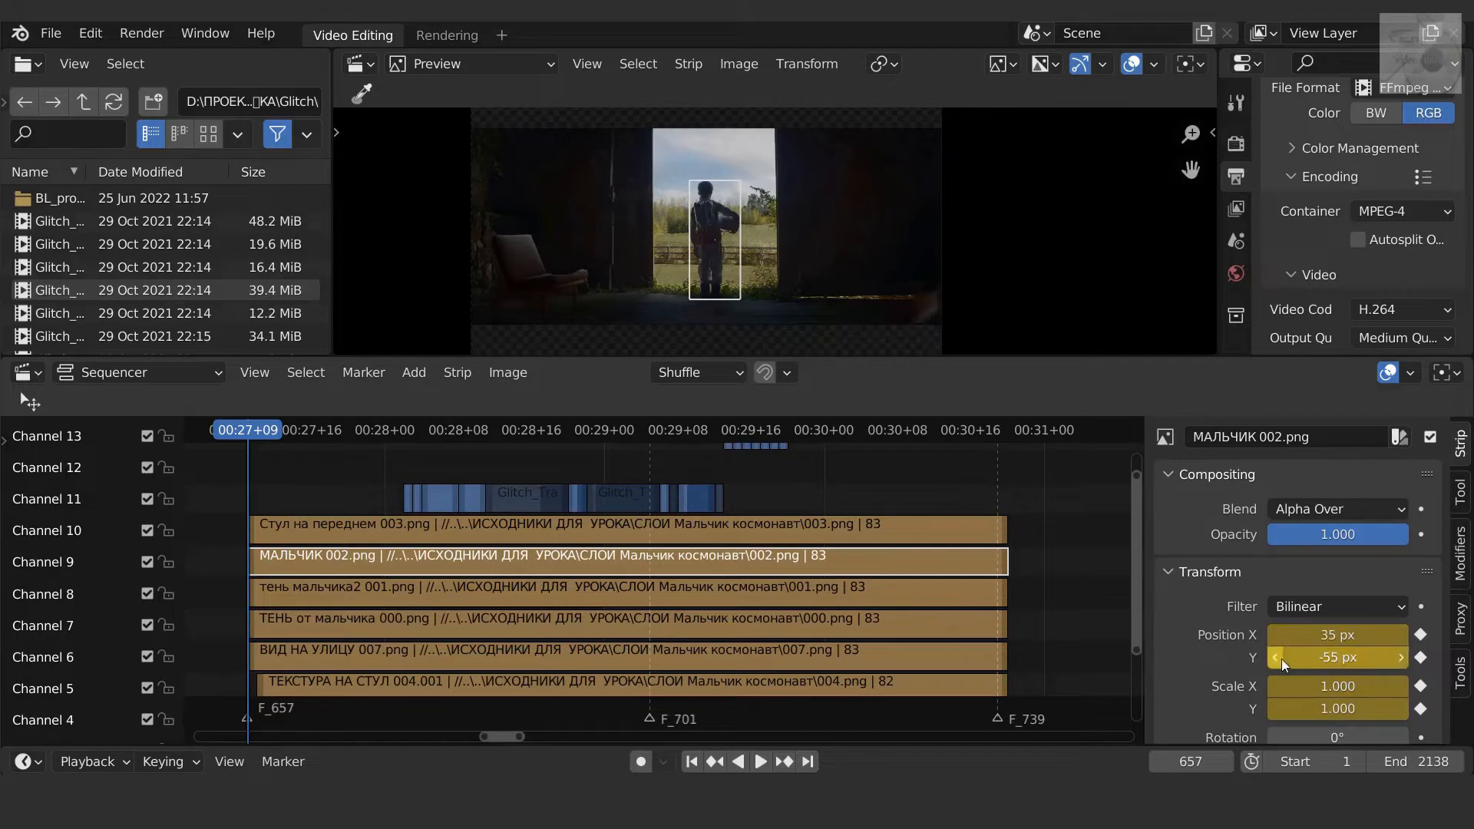
pyautogui.scroll(3, 786, 230)
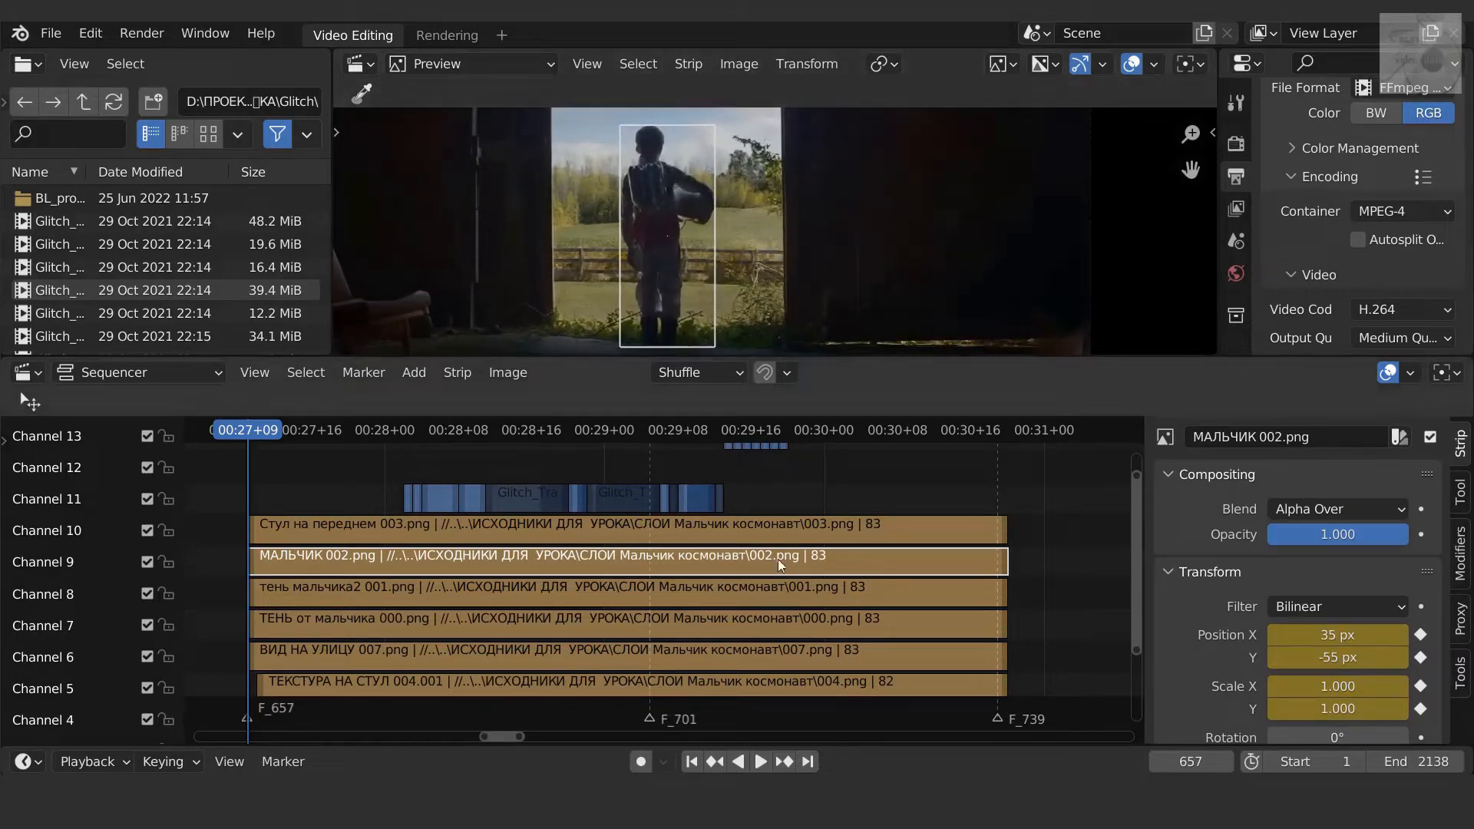
# Step: Examine the foreground chair strip's blend mode and transform settings, and its placement in the preview
pyautogui.click(761, 528)
pyautogui.moveTo(1035, 307); pyautogui.dragTo(886, 218, button='middle')
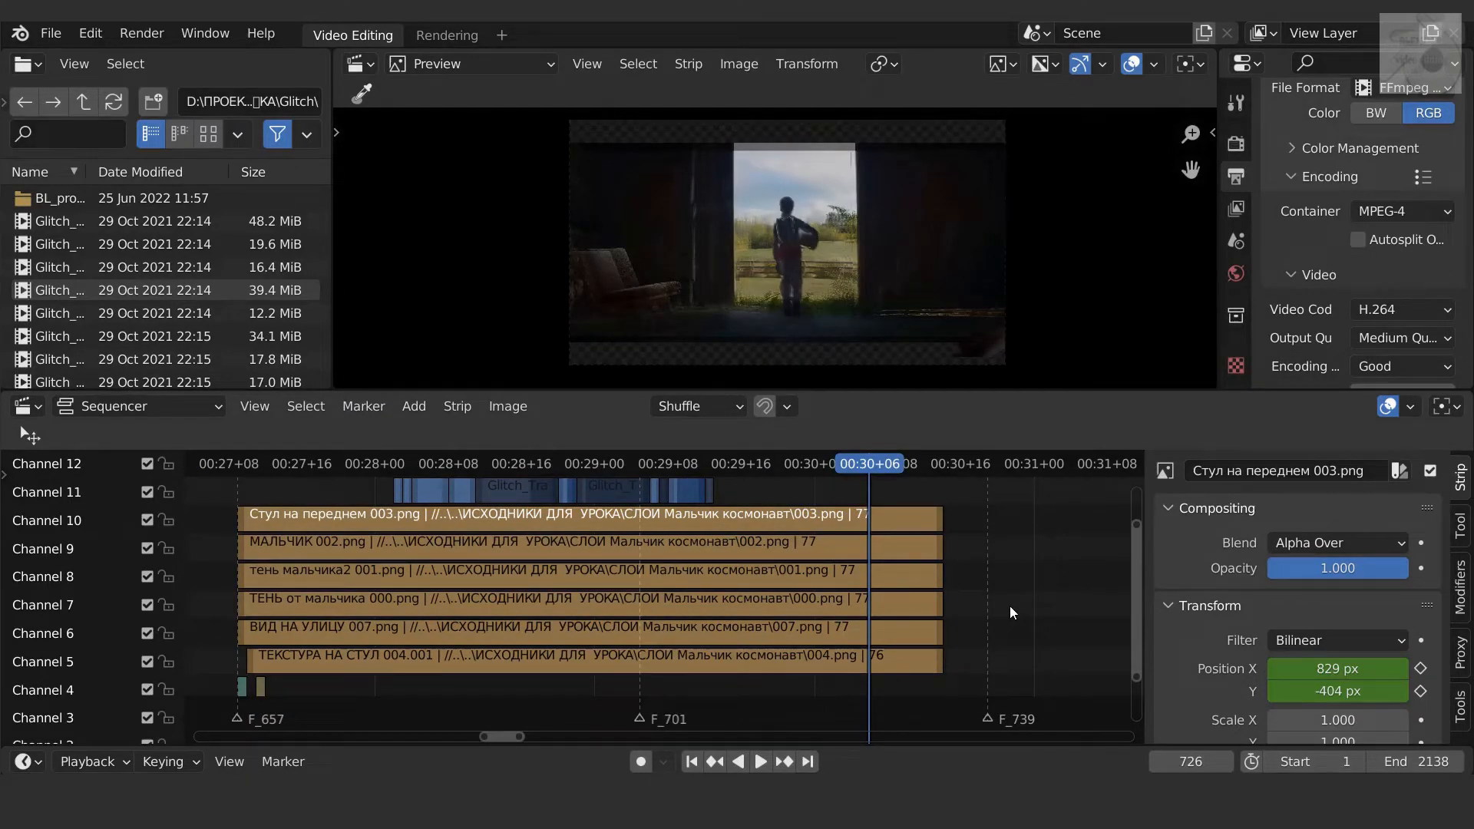
pyautogui.click(728, 524)
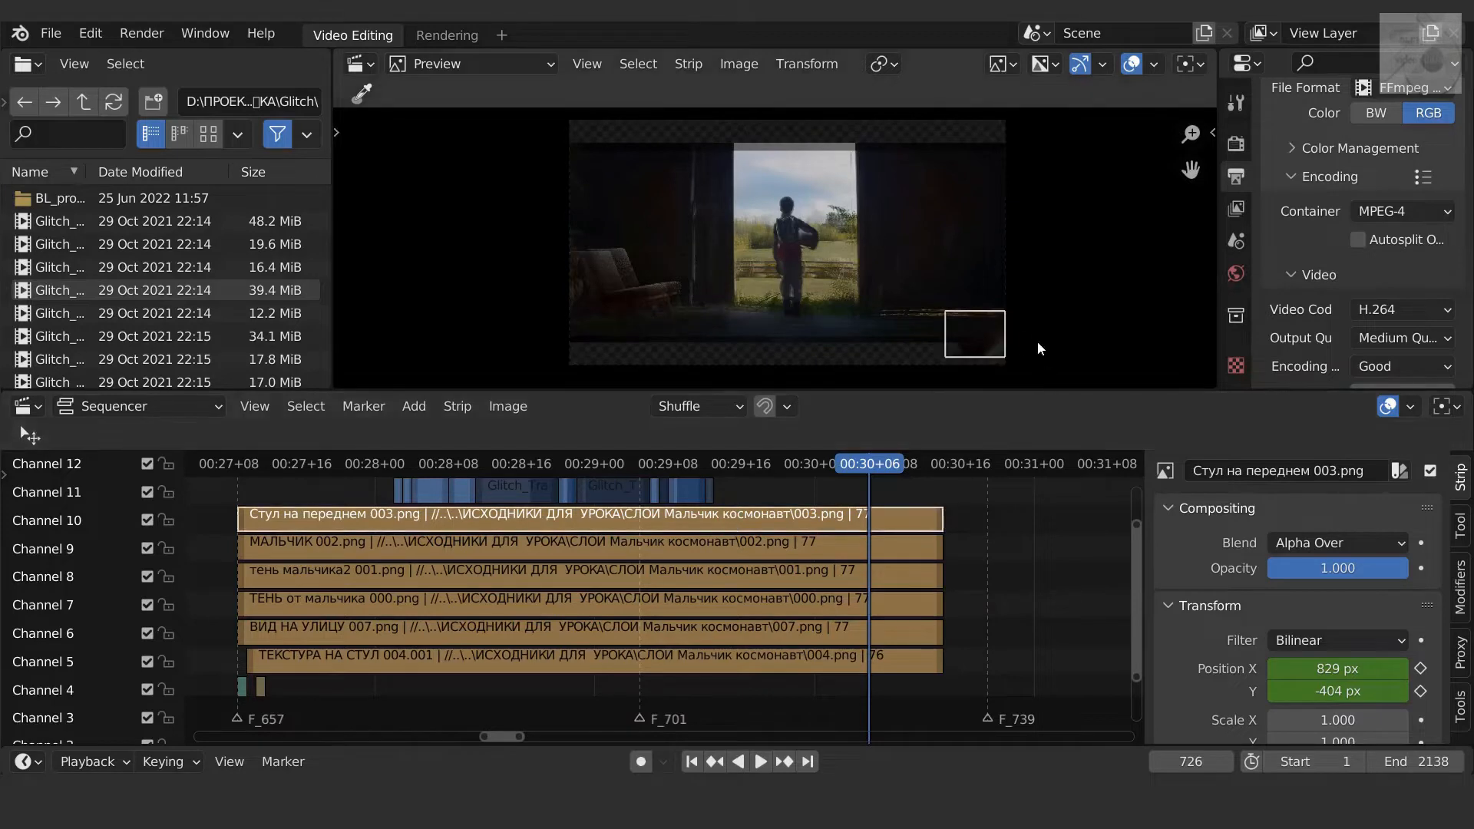
pyautogui.scroll(2, 1025, 316)
pyautogui.scroll(1, 1027, 316)
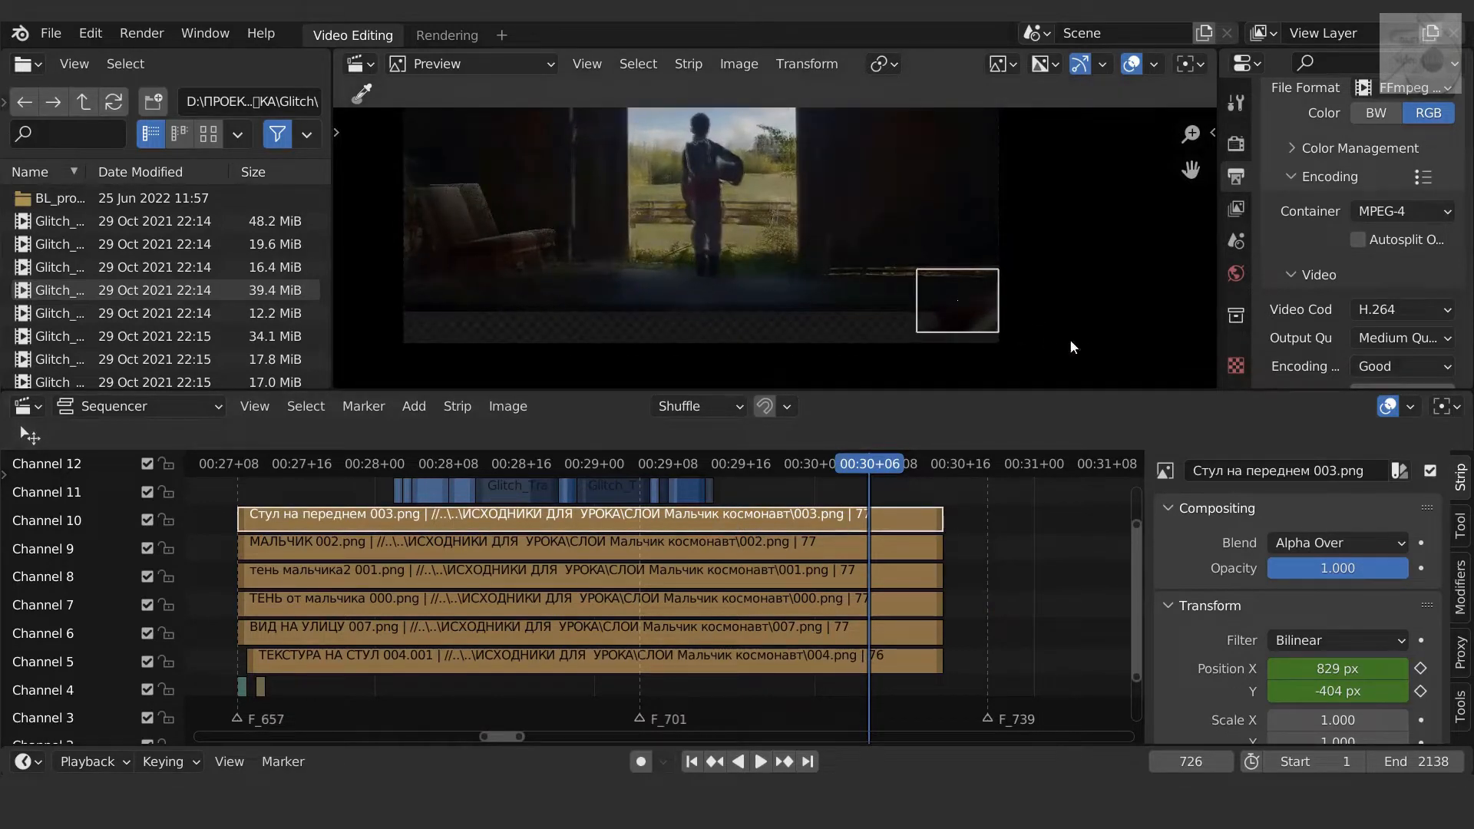
pyautogui.click(1021, 544)
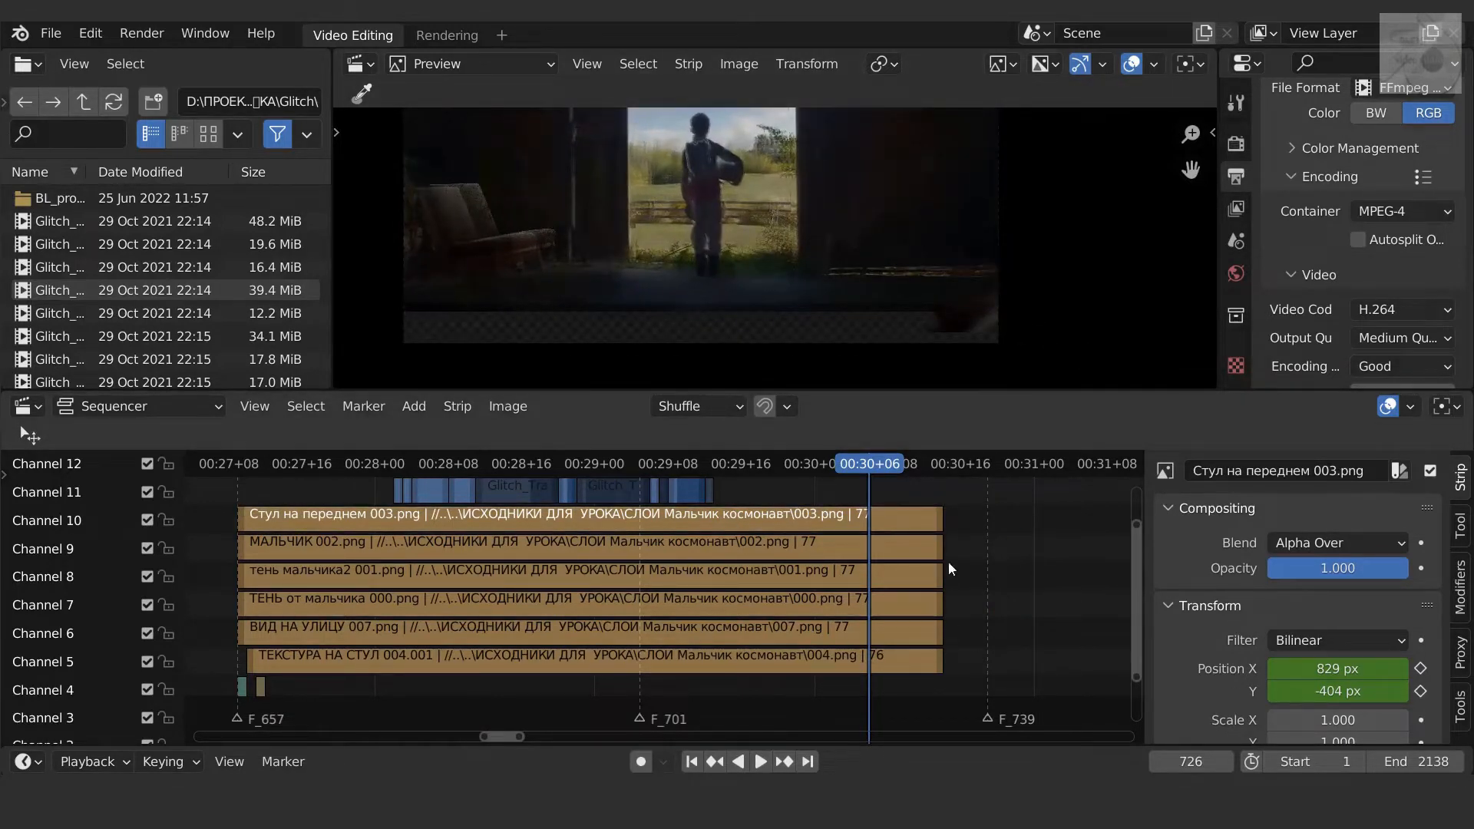
# Step: Extend the ends of all the astronaut layer strips in channels 1 to 10 to frame 739, including the last chair strip
pyautogui.moveTo(871, 462); pyautogui.dragTo(990, 469)
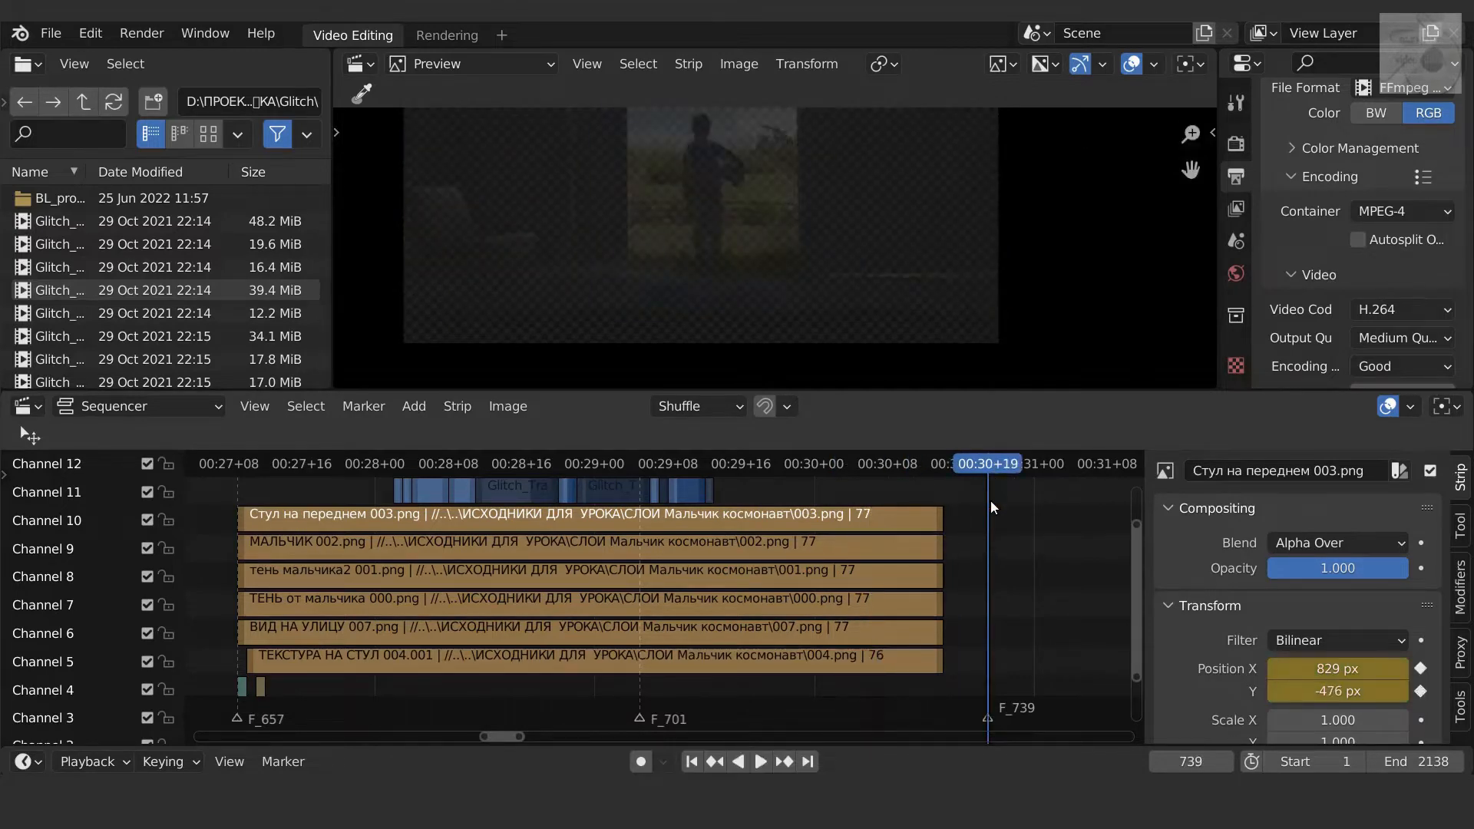
pyautogui.click(940, 522)
pyautogui.keyDown('shift'); pyautogui.click(939, 550); pyautogui.keyUp('shift')
pyautogui.keyDown('shift'); pyautogui.click(940, 578); pyautogui.keyUp('shift')
pyautogui.keyDown('shift'); pyautogui.click(940, 606); pyautogui.keyUp('shift')
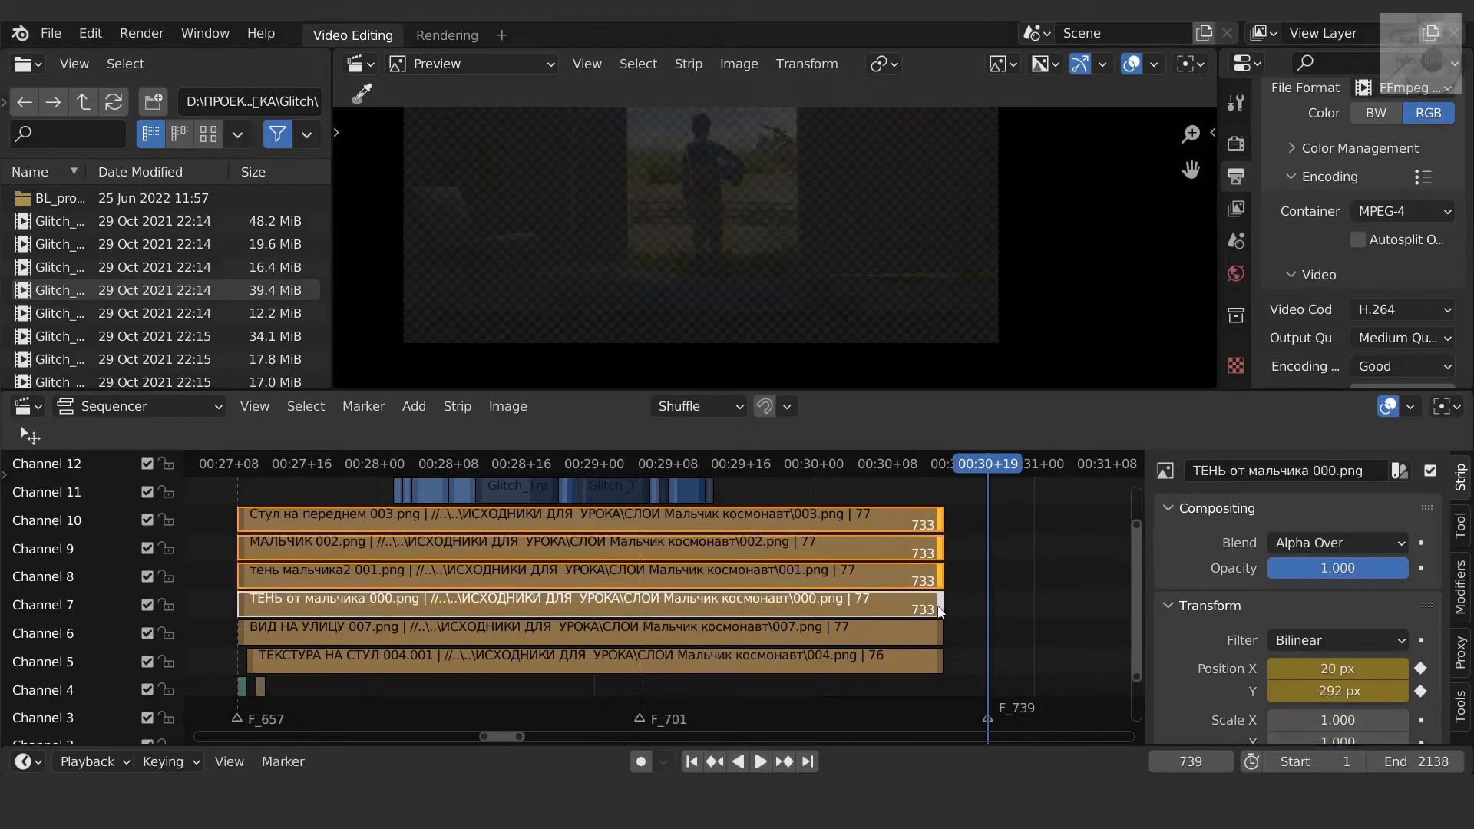
pyautogui.keyDown('shift'); pyautogui.click(940, 635); pyautogui.keyUp('shift')
pyautogui.keyDown('shift'); pyautogui.click(940, 662); pyautogui.keyUp('shift')
pyautogui.moveTo(969, 645); pyautogui.dragTo(966, 516, button='middle')
pyautogui.keyDown('shift'); pyautogui.click(940, 631); pyautogui.keyUp('shift')
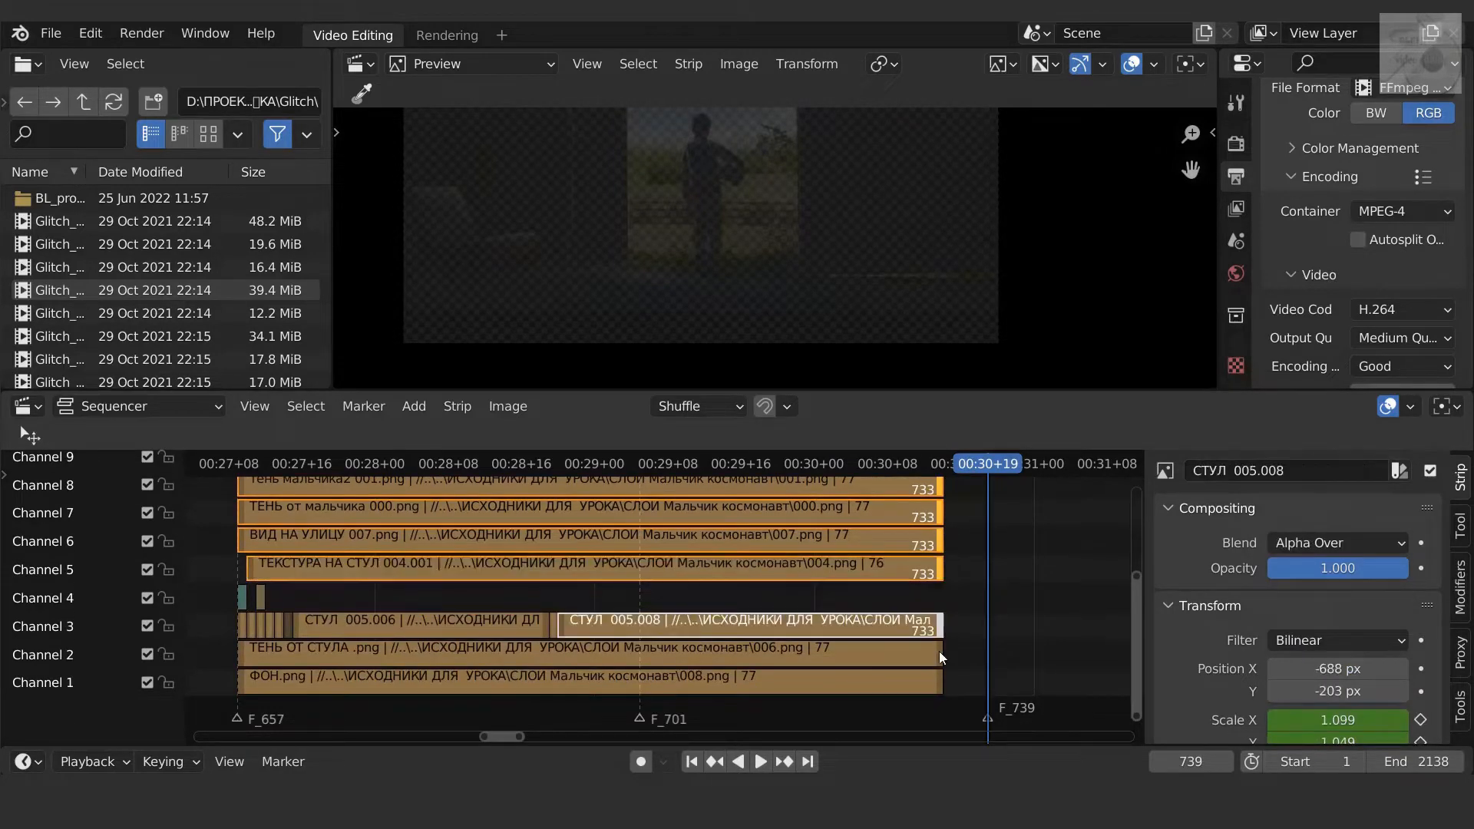
pyautogui.keyDown('shift'); pyautogui.click(939, 653); pyautogui.keyUp('shift')
pyautogui.keyDown('shift'); pyautogui.click(941, 680); pyautogui.keyUp('shift')
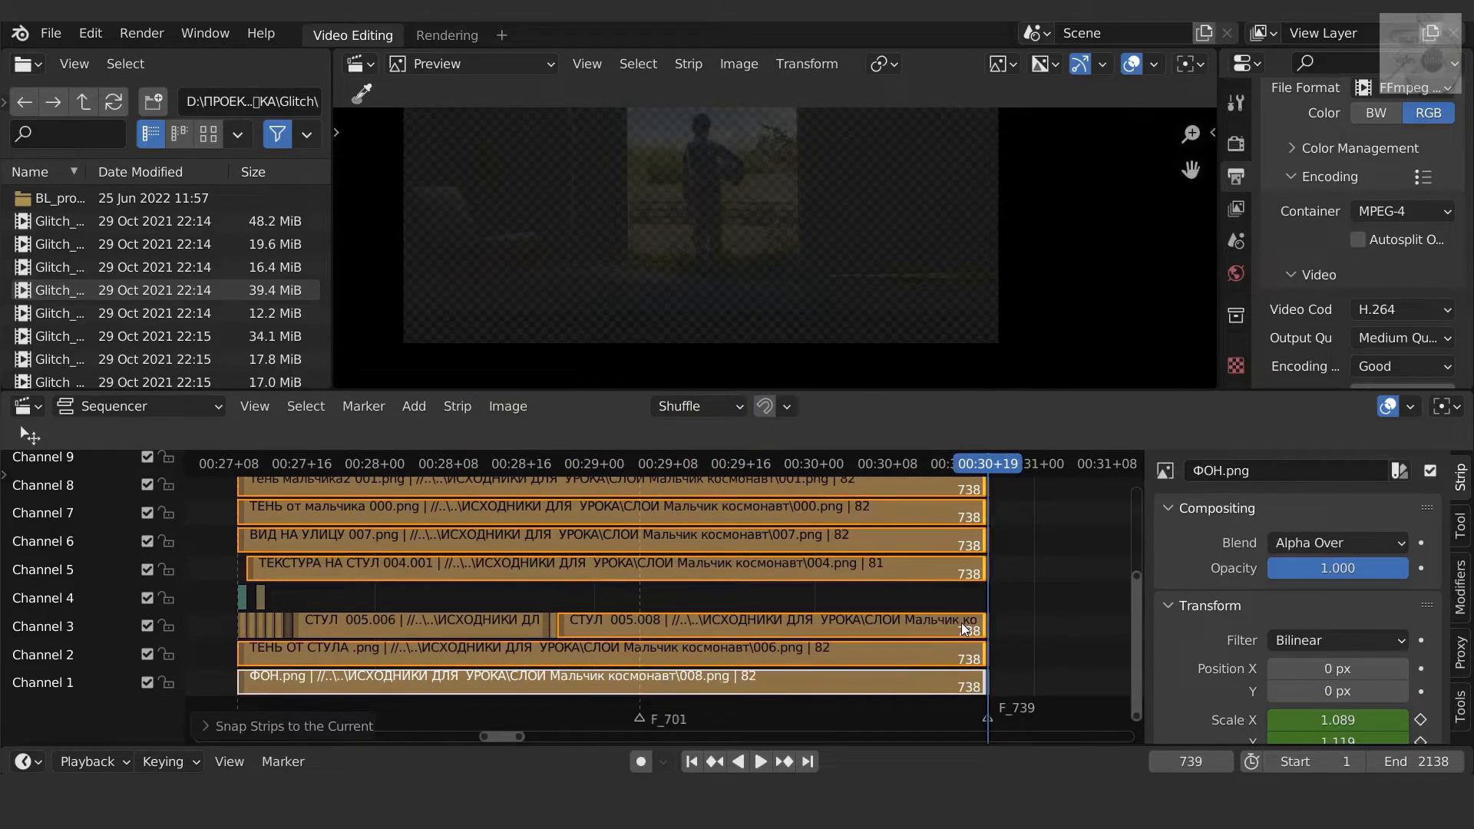
# Step: Keyframe the ФОН.png strip's scale at frame 657 with X 1.090 and Y 1.120
pyautogui.press('Left')
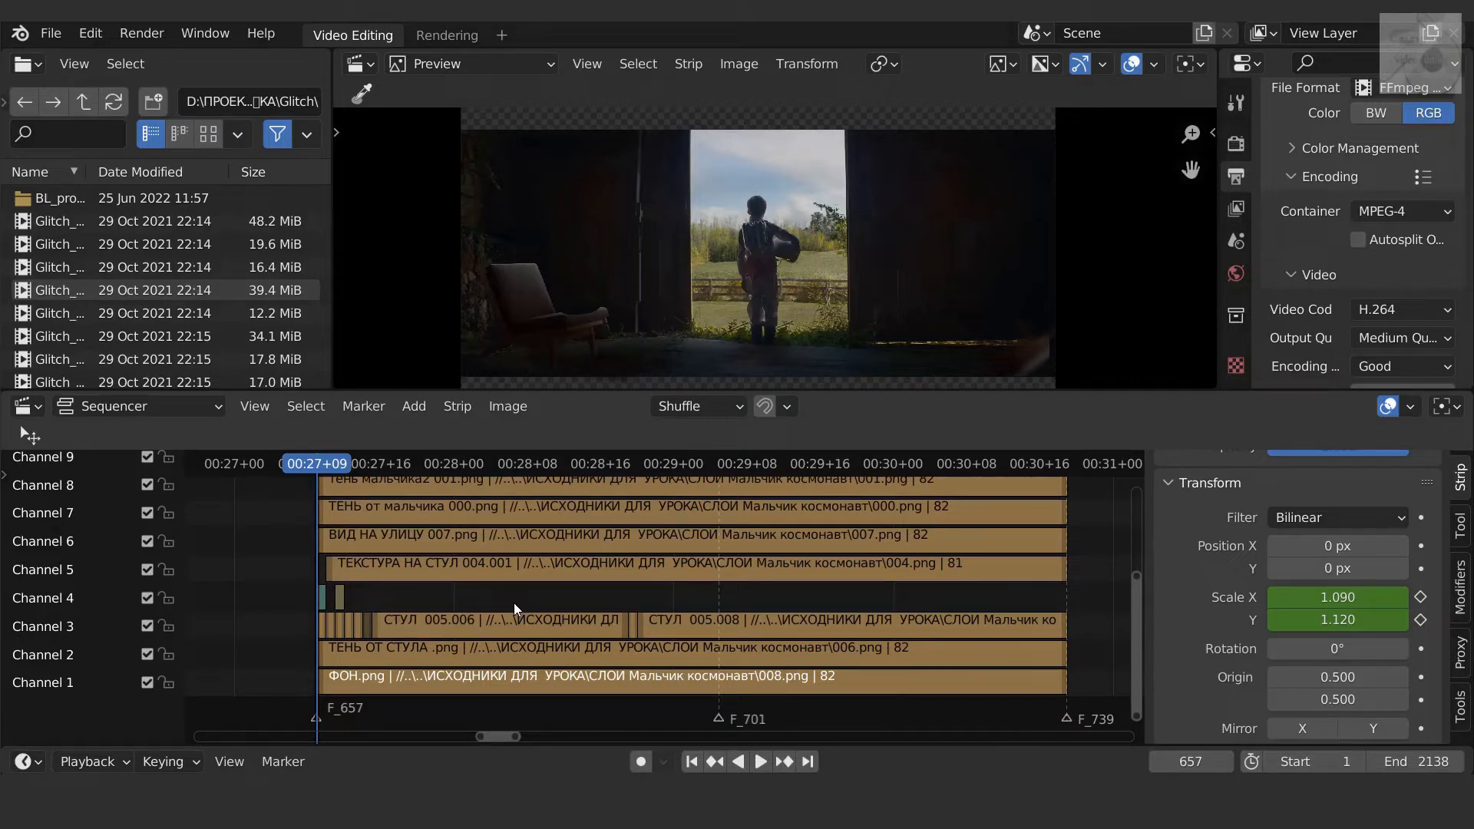
pyautogui.click(513, 679)
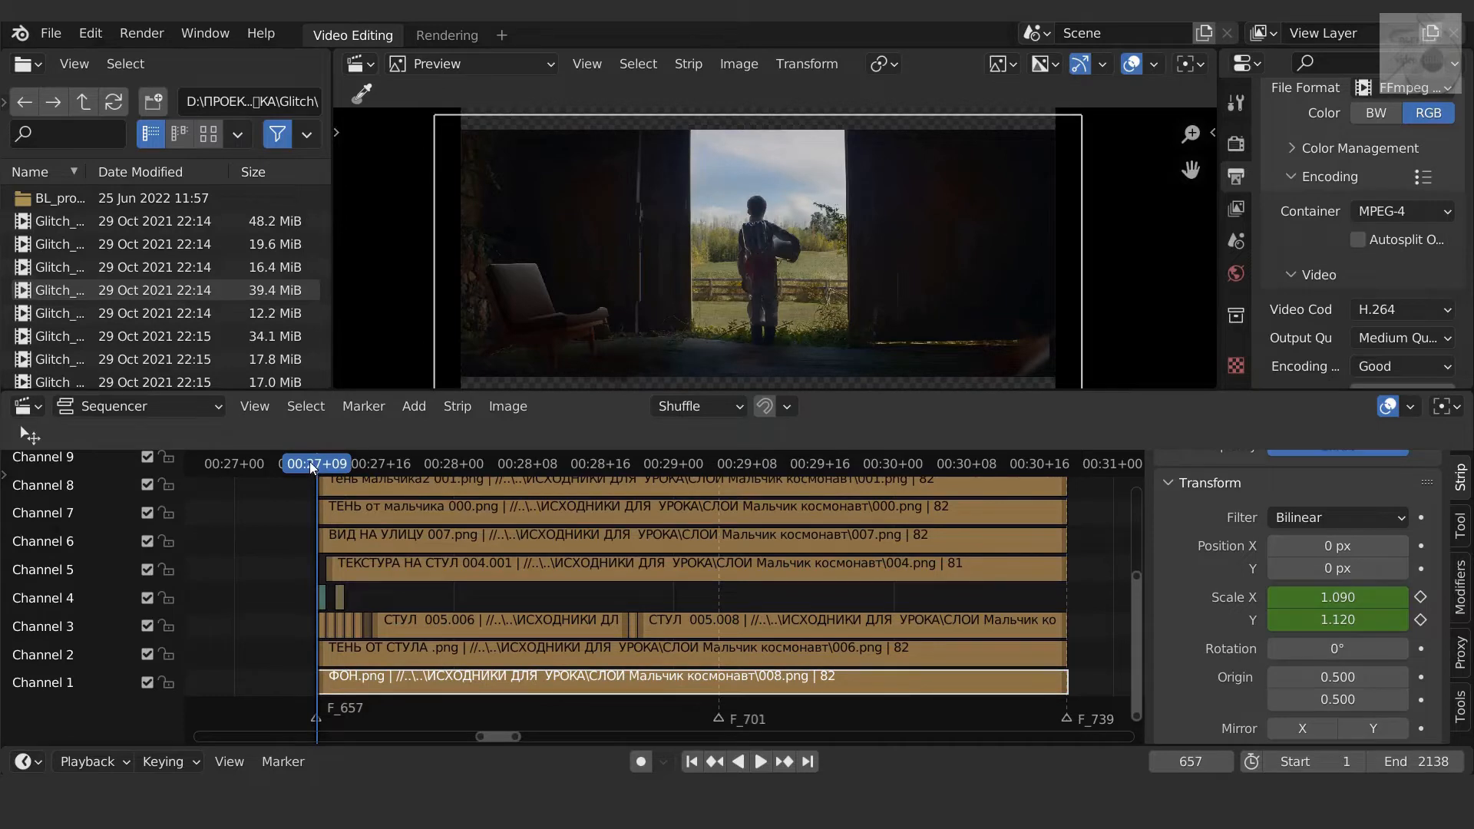
pyautogui.press('space')
pyautogui.moveTo(557, 465); pyautogui.dragTo(328, 463)
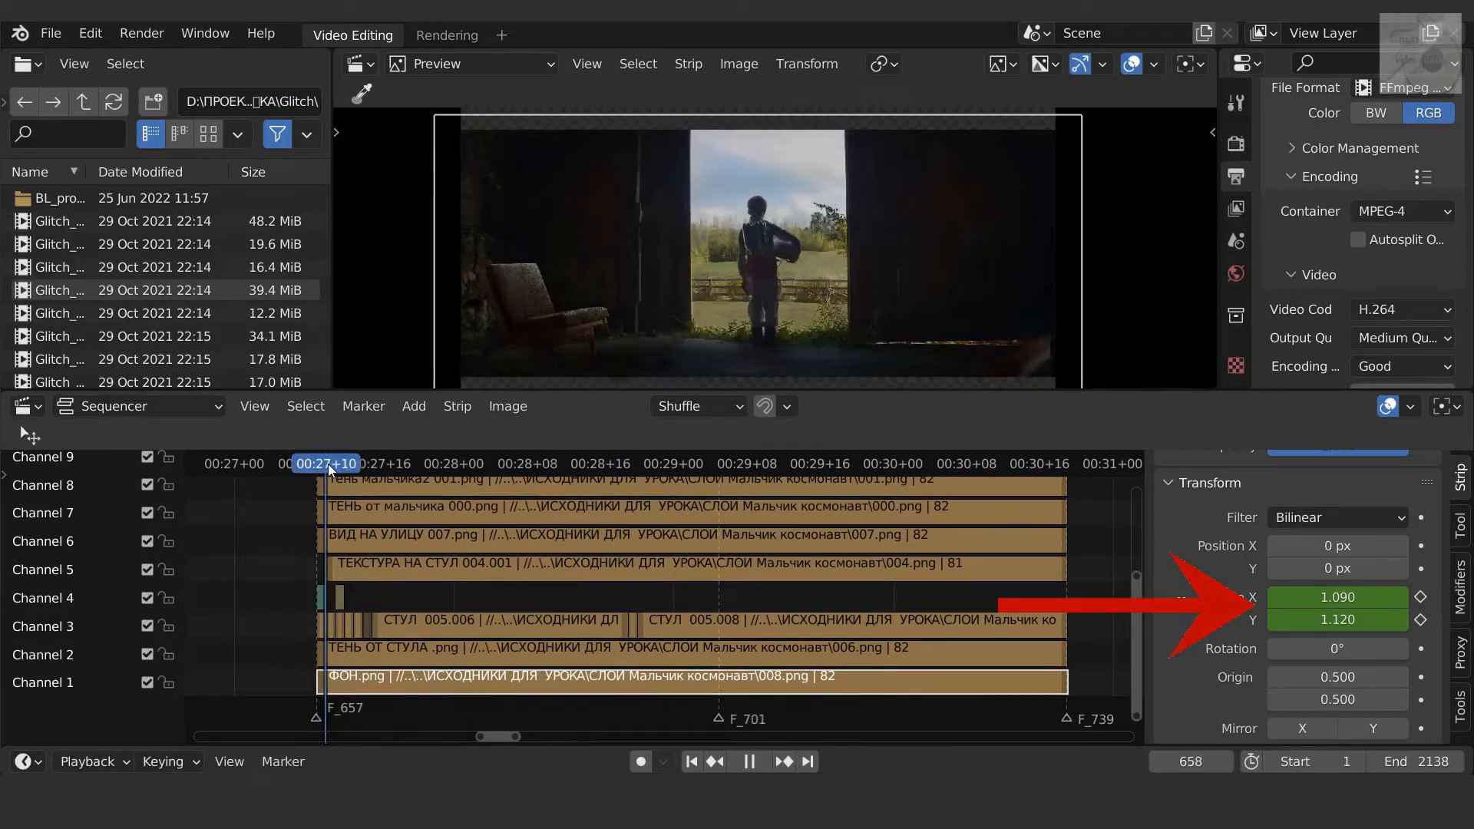
pyautogui.press('Escape')
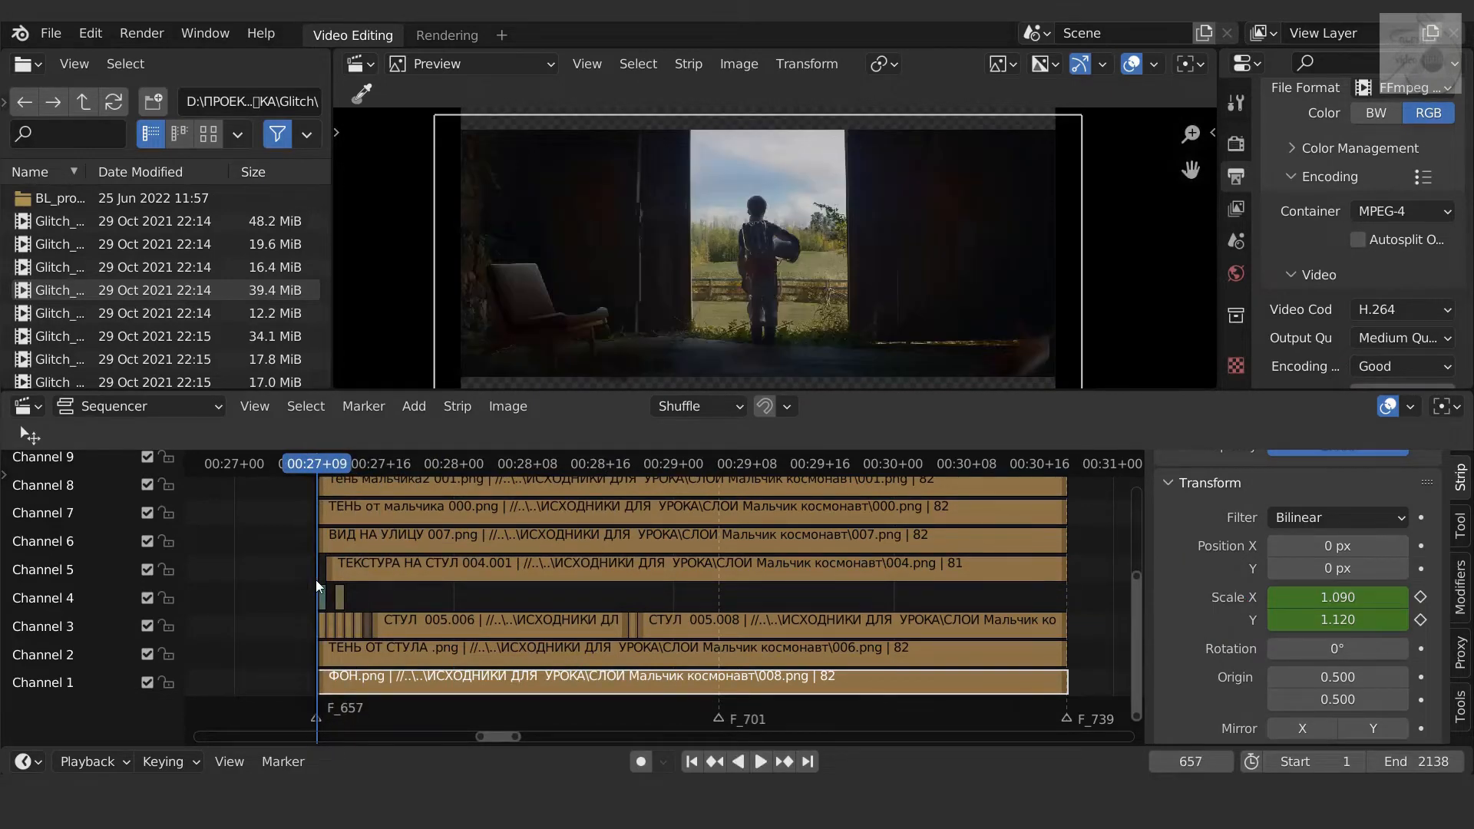
pyautogui.click(1420, 597)
pyautogui.click(1420, 620)
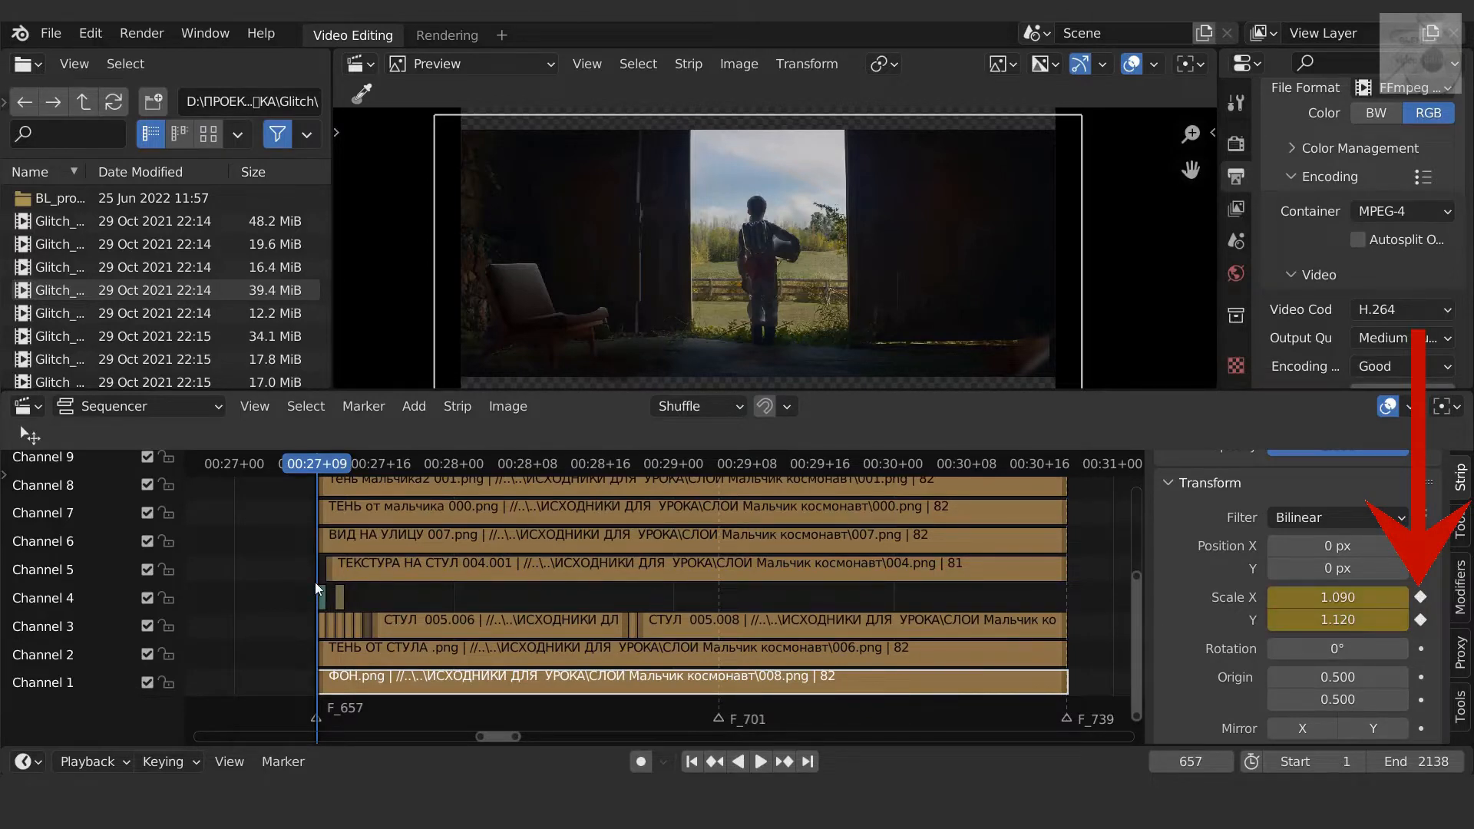
# Step: Keyframe the ФОН.png strip's X and Y scale at frame 738 with the same values, and play the shot back
pyautogui.moveTo(317, 464); pyautogui.dragTo(1062, 463)
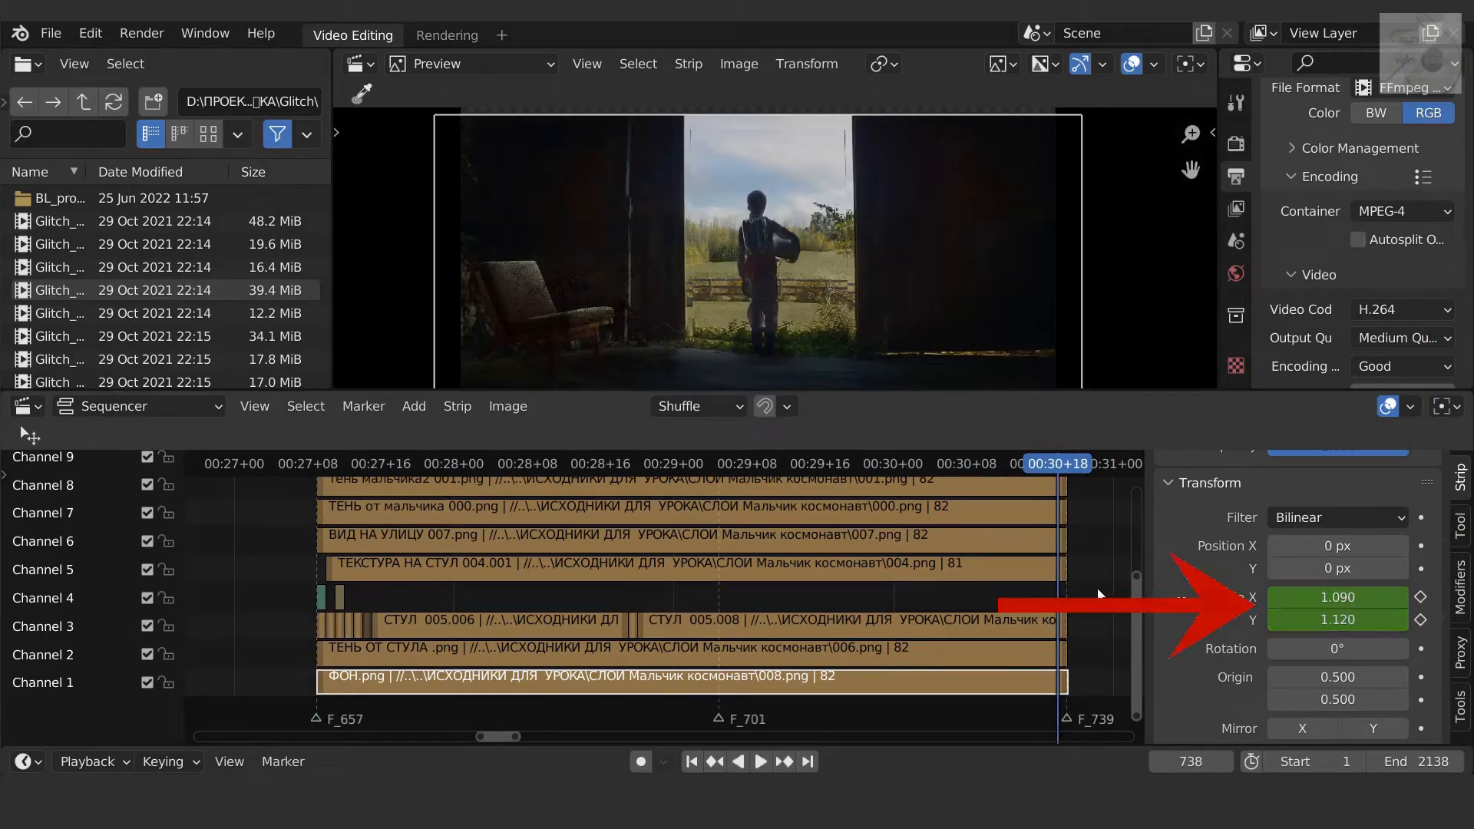
pyautogui.click(1420, 597)
pyautogui.click(1420, 619)
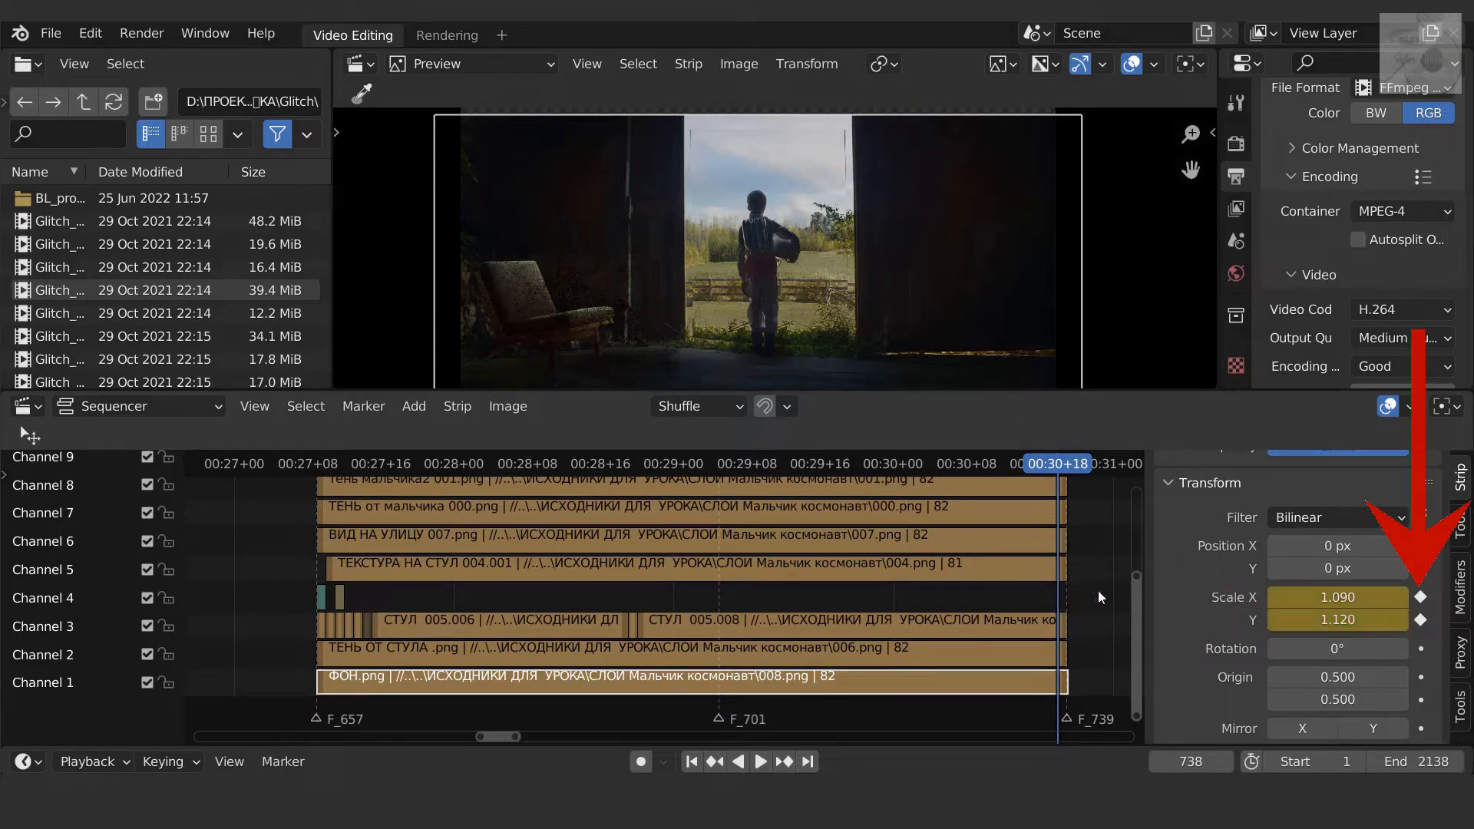
pyautogui.hotkey('shift', 'ctrl', 'space')
pyautogui.moveTo(659, 476); pyautogui.dragTo(445, 481)
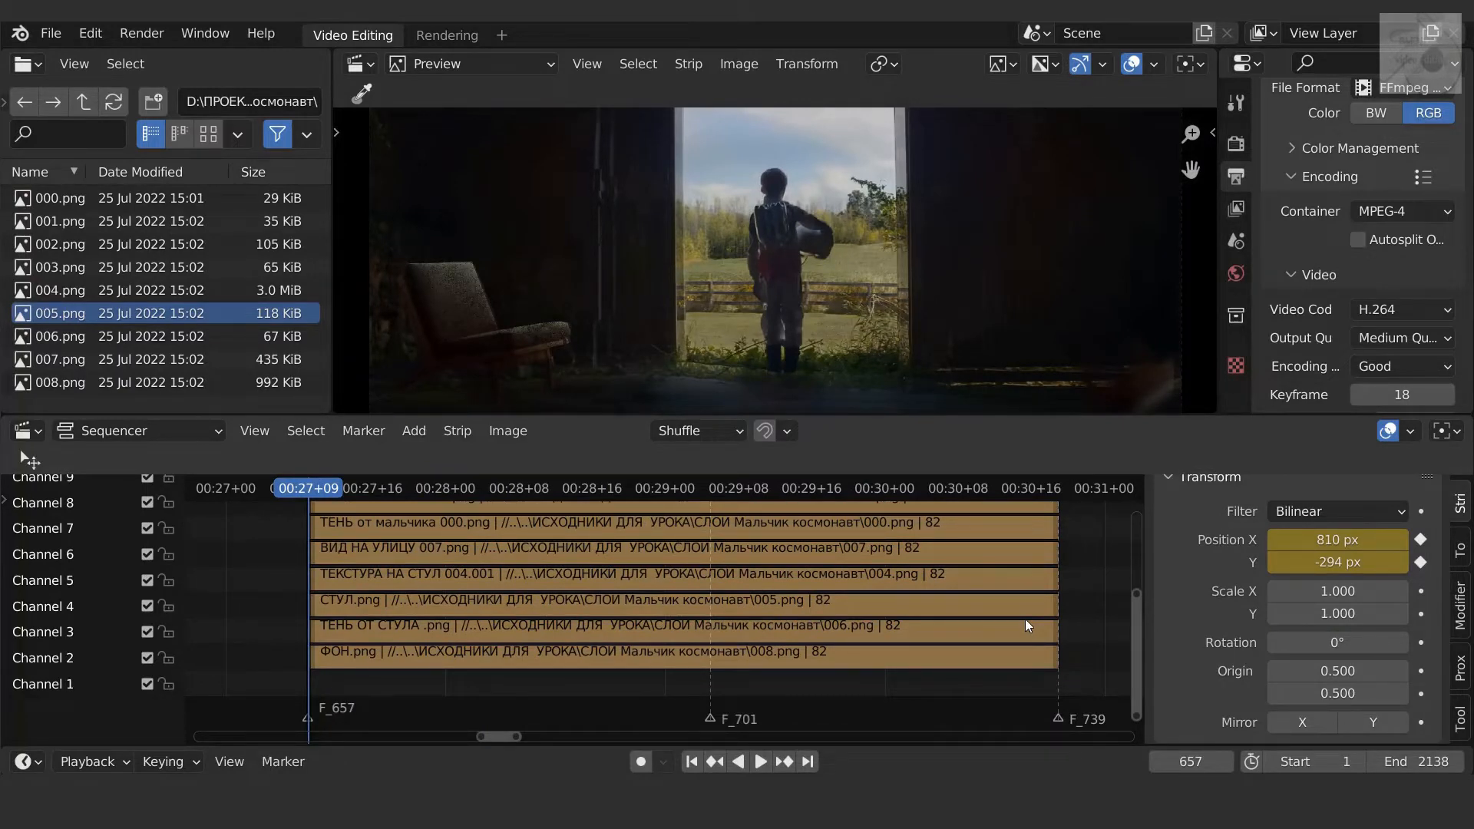
# Step: Keyframe the СТУЛ.png strip's X and Y scale of 1.000 at frame 657
pyautogui.click(643, 605)
pyautogui.click(482, 630)
pyautogui.click(476, 578)
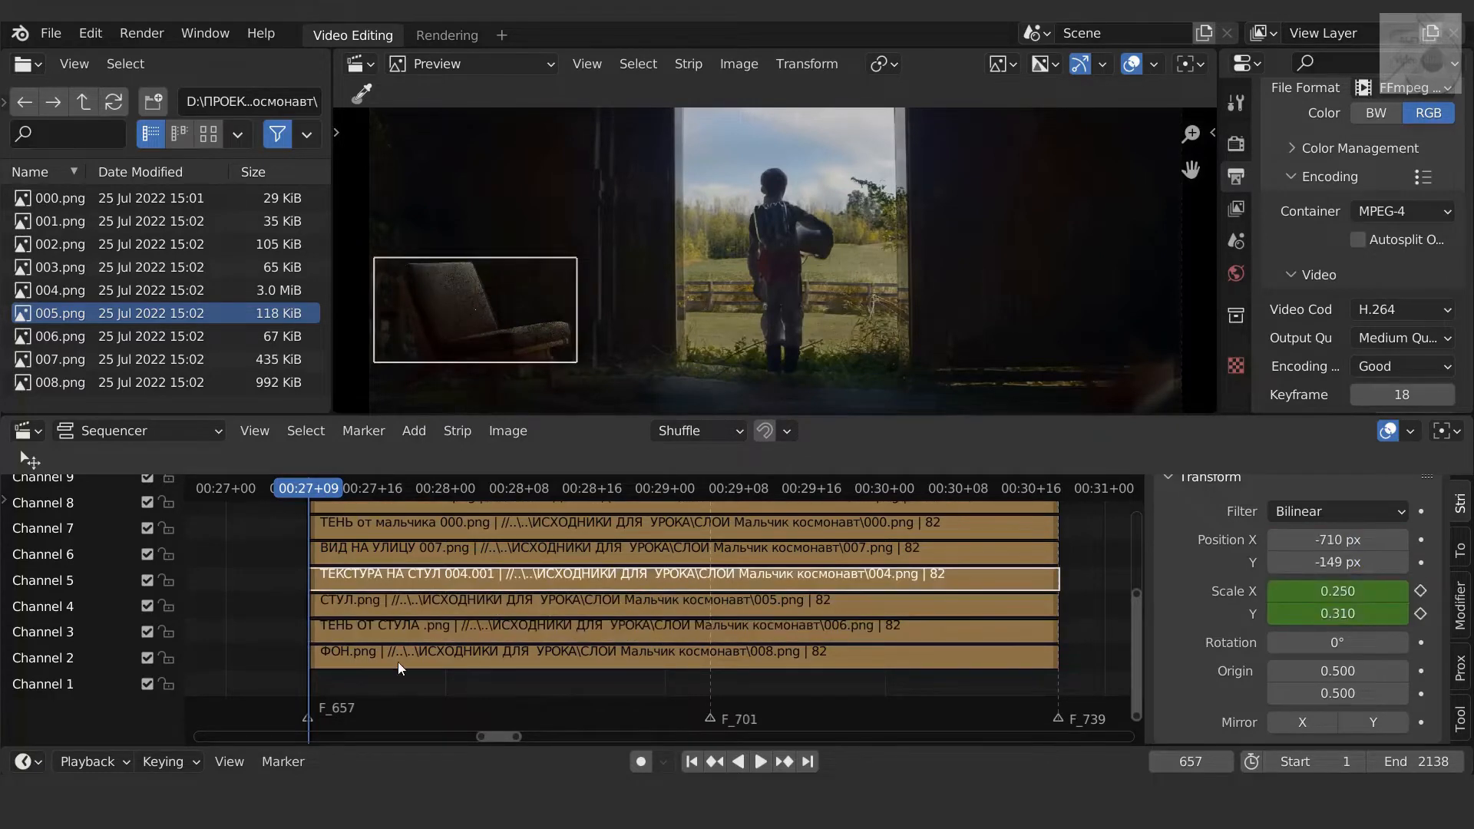
pyautogui.click(463, 604)
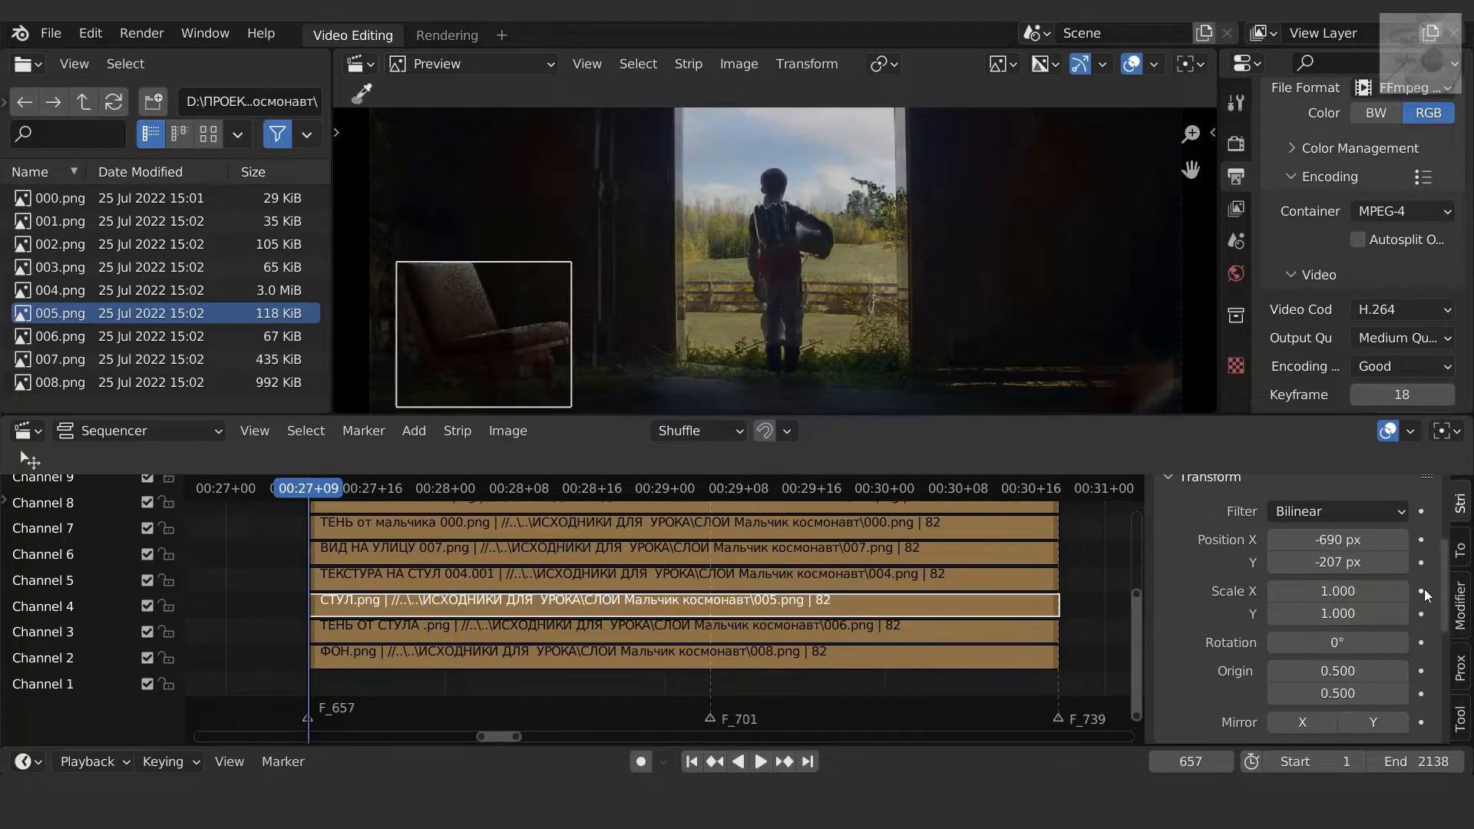
# Step: At frame 738, set the СТУЛ.png strip's X scale to 1.1 and keyframe it
pyautogui.moveTo(319, 482); pyautogui.dragTo(1056, 515)
pyautogui.press('Left')
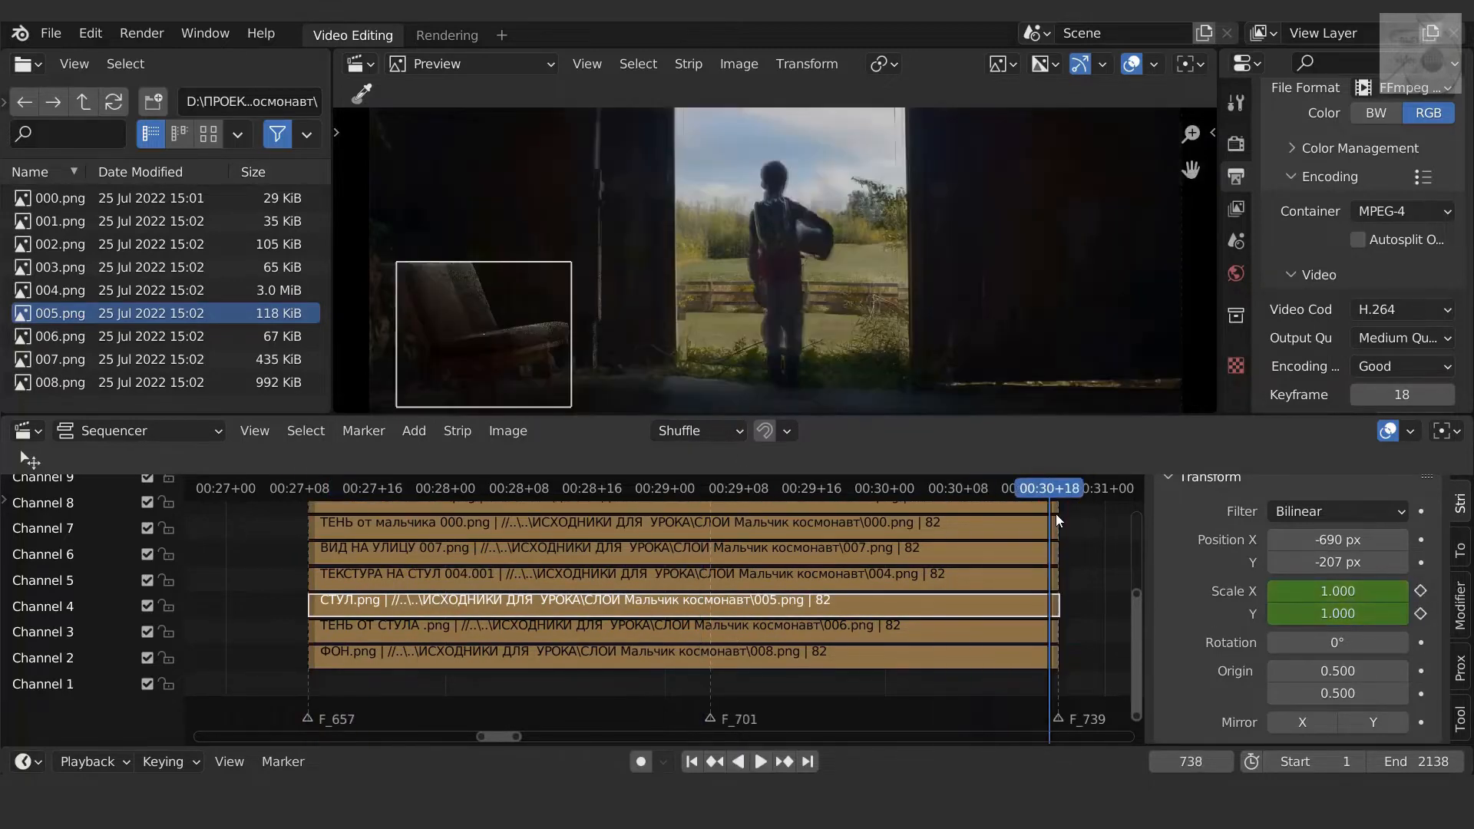
pyautogui.moveTo(1401, 600); pyautogui.dragTo(1361, 598)
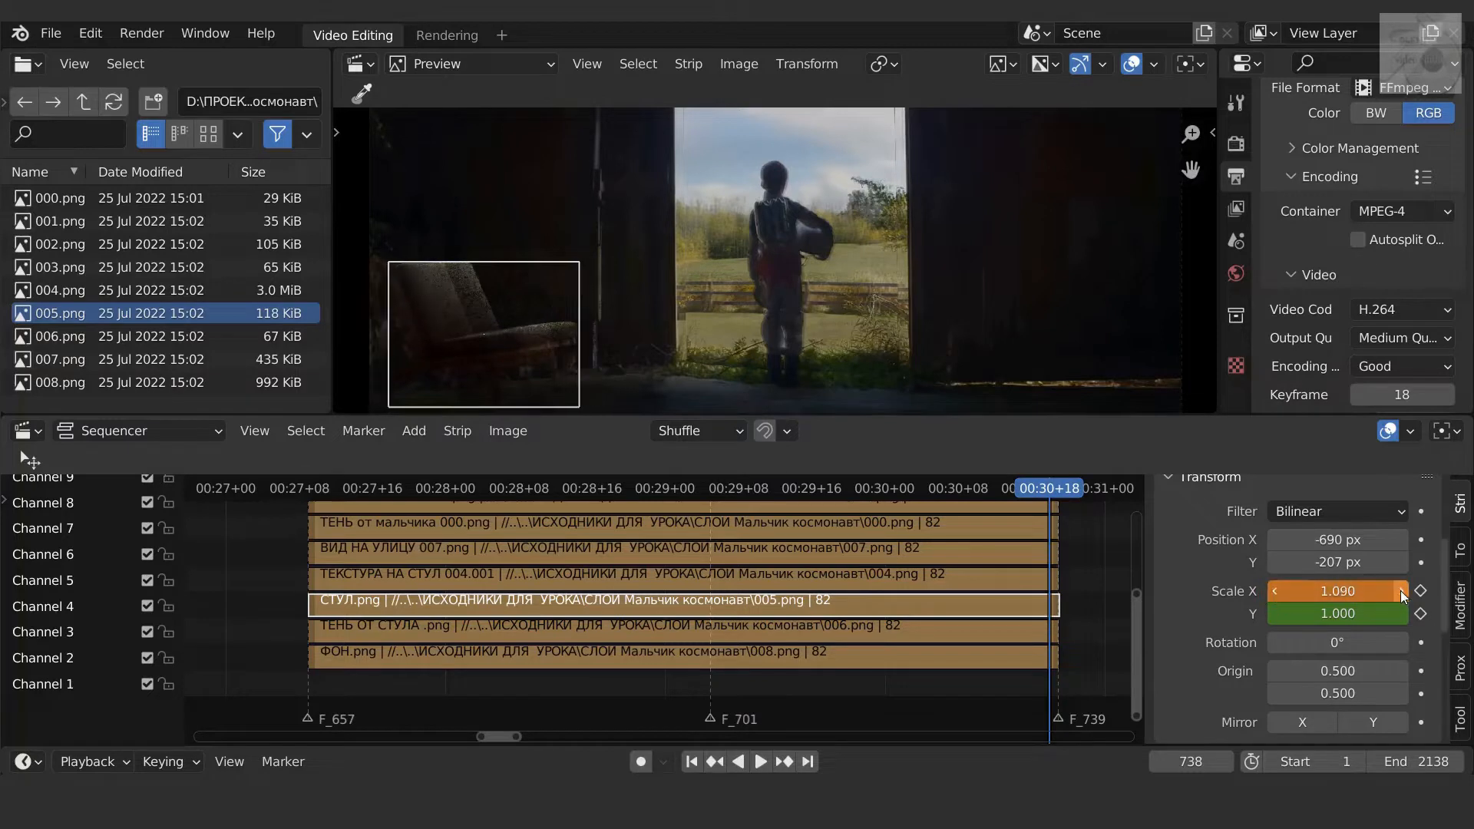
pyautogui.click(1360, 597)
pyautogui.write('1.1')
pyautogui.press('Return')
pyautogui.click(1420, 591)
# Step: Set the СТУЛ.png strip's Y scale to 1.05 at frame 738 and keyframe it
pyautogui.click(1400, 614)
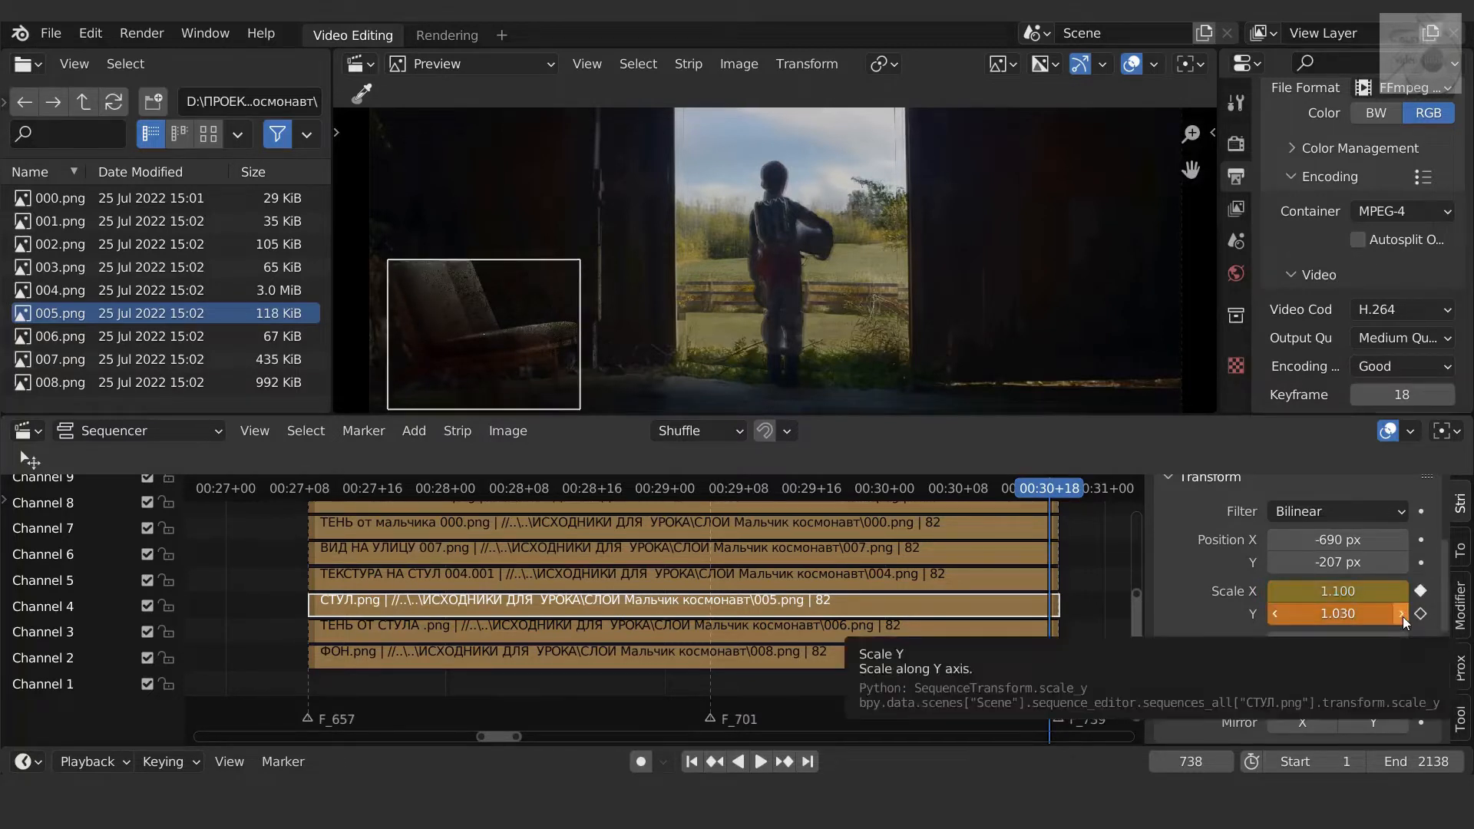
pyautogui.click(1400, 615)
pyautogui.click(1368, 618)
pyautogui.write('1.05')
pyautogui.press('Return')
pyautogui.click(1420, 614)
# Step: Keyframe the X and Y scale of the ТЕНЬ ОТ СТУЛА strip at frame 657
pyautogui.press('Down')
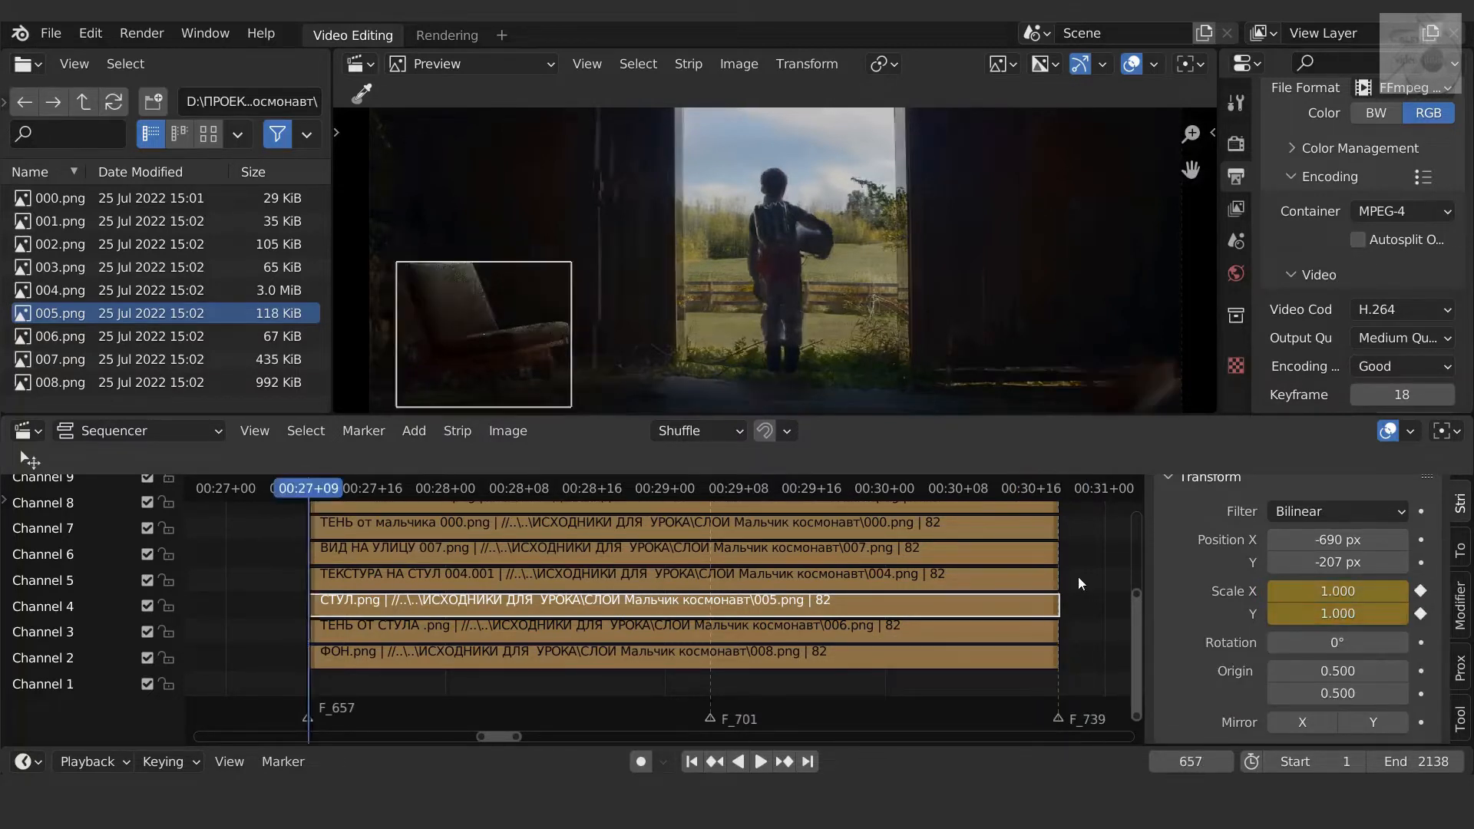
pyautogui.click(478, 636)
pyautogui.click(1421, 613)
pyautogui.click(1421, 592)
# Step: At frame 738, set the chair shadow strip's X scale to 1.1 and keyframe it
pyautogui.press('Up')
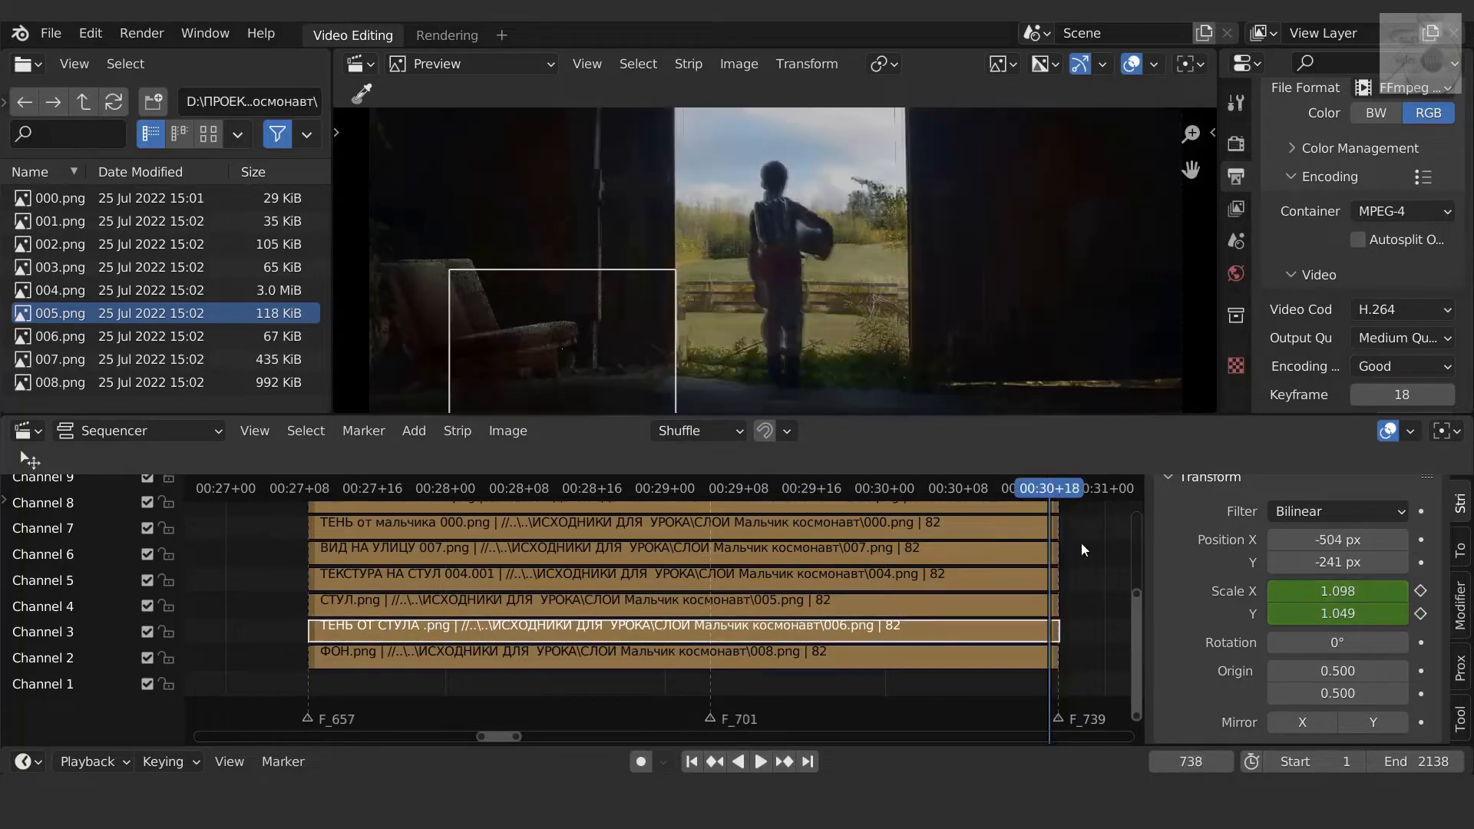
pyautogui.click(1401, 592)
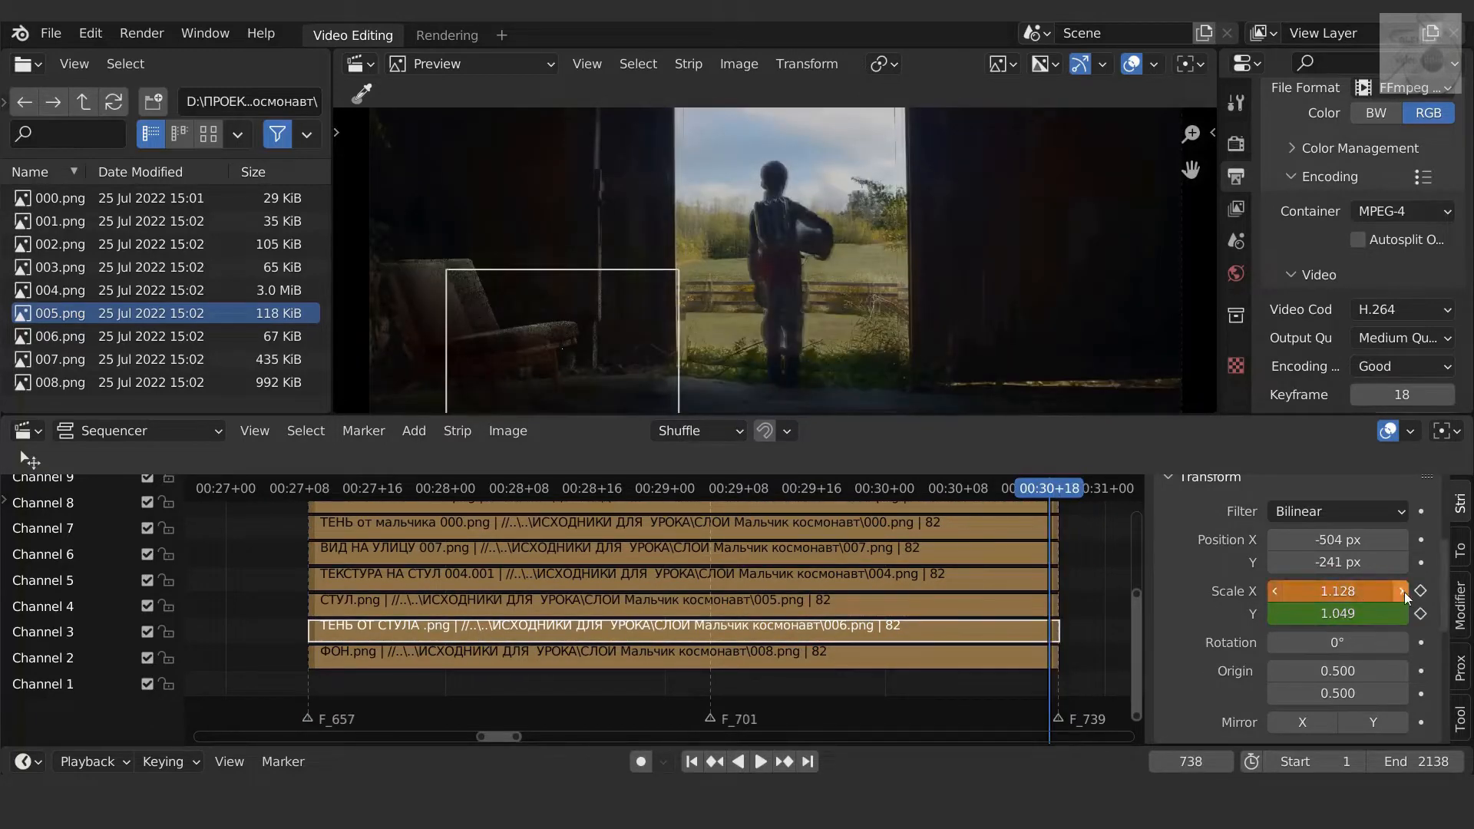
pyautogui.click(1362, 596)
pyautogui.write('1.1')
pyautogui.press('Return')
pyautogui.click(1420, 592)
# Step: Set the chair shadow strip's Y scale to 1.05 at frame 738 and keyframe it
pyautogui.click(1400, 617)
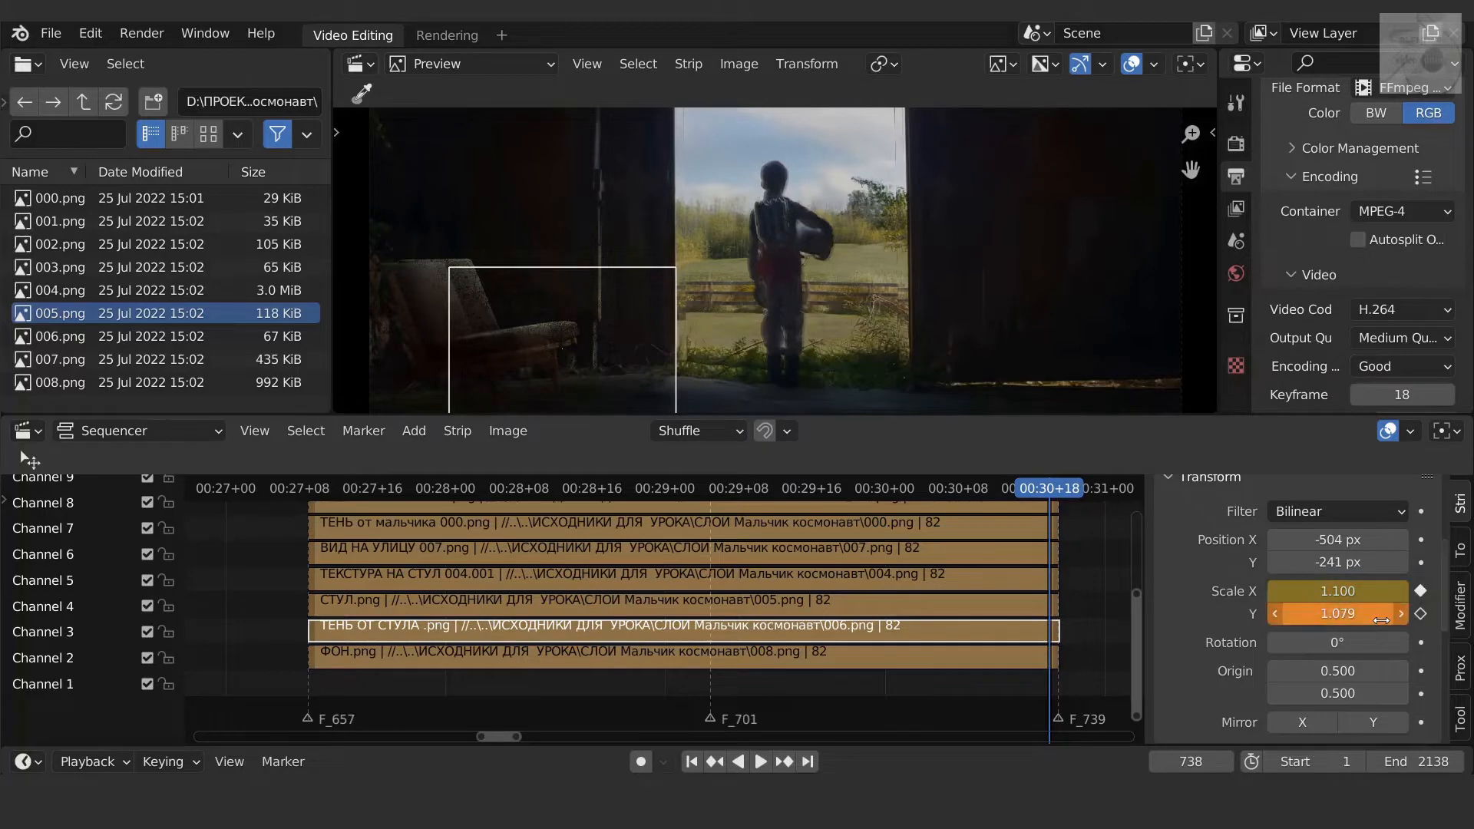
pyautogui.press('BackSpace')
pyautogui.press('BackSpace')
pyautogui.press('BackSpace')
pyautogui.write('5')
pyautogui.press('Return')
pyautogui.click(1420, 615)
# Step: Keyframe the X and Y scale of the ТЕКСТУРА НА СТУЛ strip at its start, and move the playhead to frame 738
pyautogui.press('Down')
pyautogui.click(704, 584)
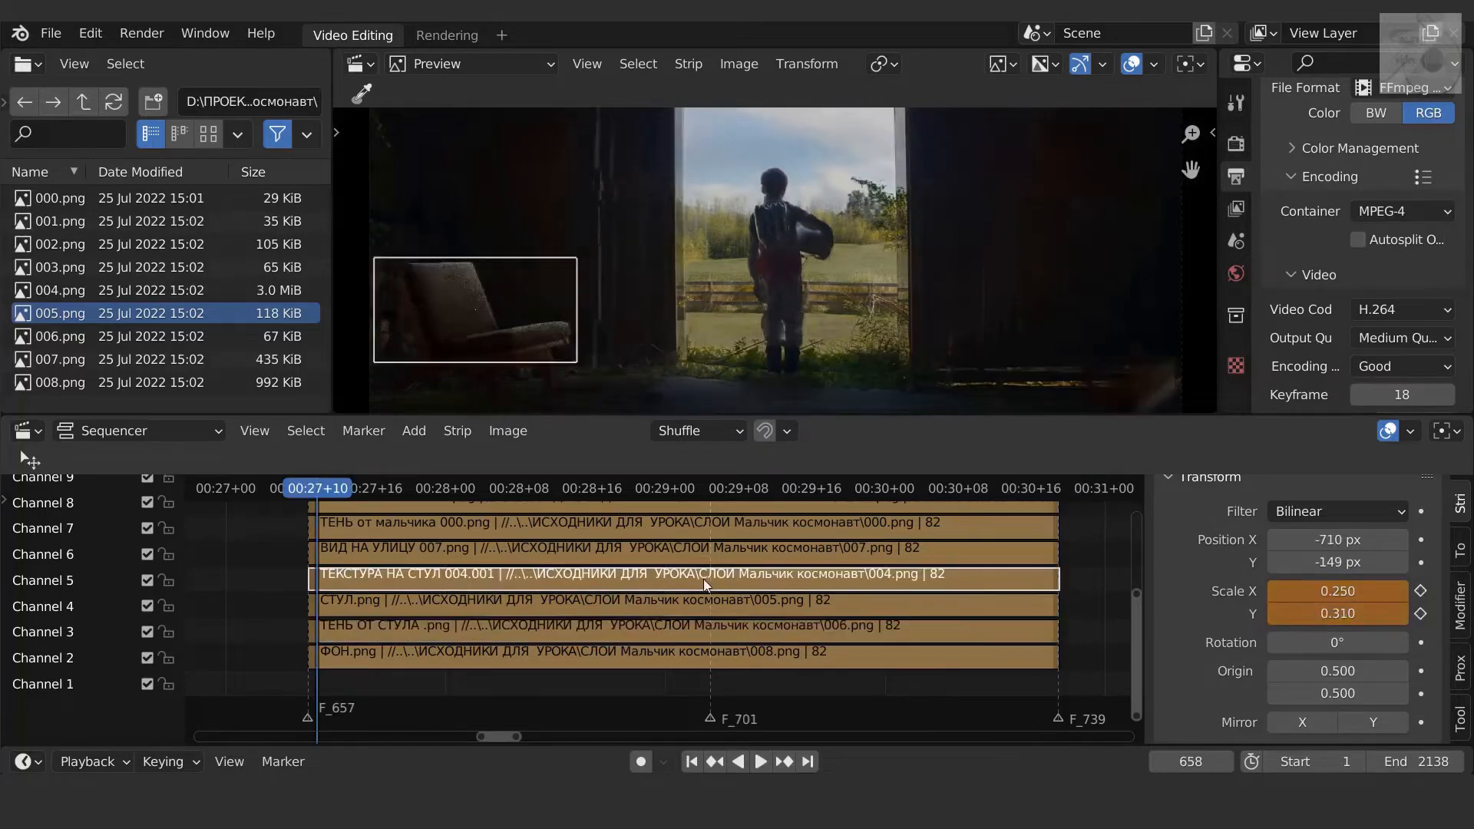
pyautogui.click(1420, 591)
pyautogui.click(1420, 614)
pyautogui.moveTo(319, 491); pyautogui.dragTo(1067, 508)
pyautogui.click(1420, 591)
pyautogui.click(1420, 613)
pyautogui.press('Left')
pyautogui.press('Left')
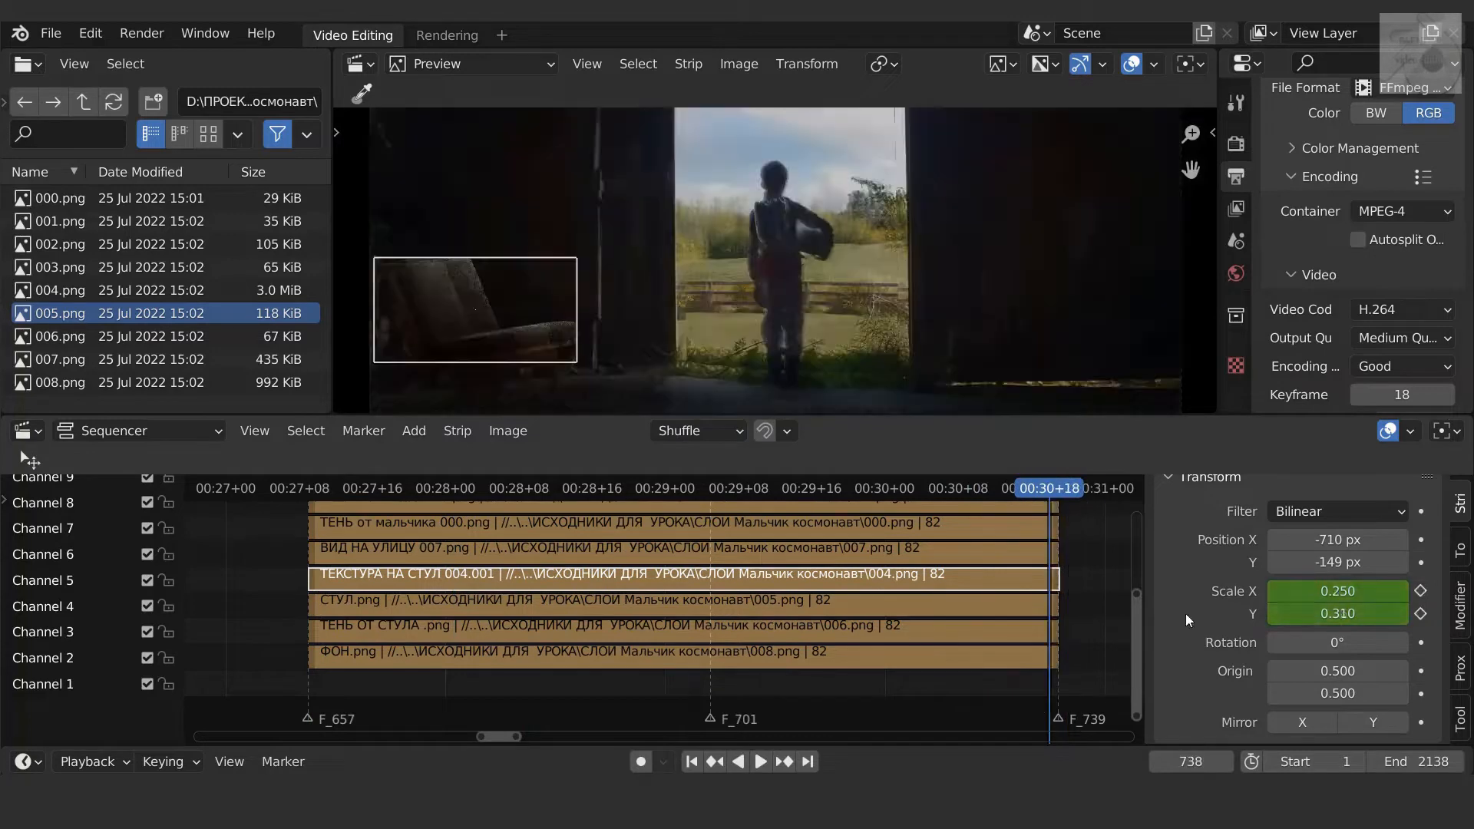
pyautogui.click(1421, 591)
pyautogui.click(1420, 613)
pyautogui.click(1420, 613)
pyautogui.click(1420, 591)
# Step: Set the chair texture strip's X scale to 0.36 at frame 738 and keyframe it
pyautogui.click(1401, 596)
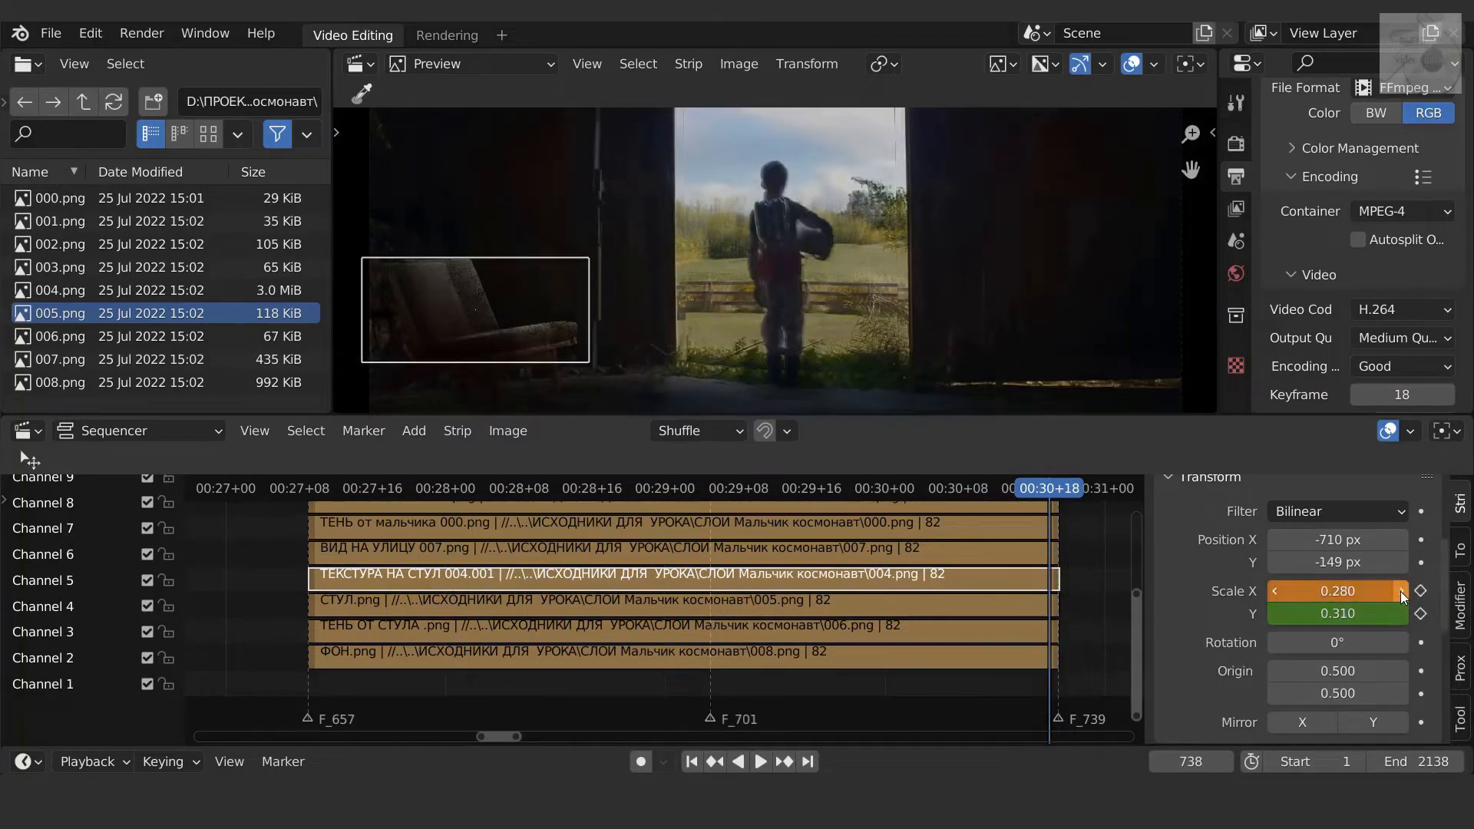
pyautogui.click(1401, 597)
pyautogui.click(1401, 596)
pyautogui.click(1401, 597)
pyautogui.click(1401, 597)
pyautogui.click(1275, 591)
pyautogui.click(1347, 594)
pyautogui.click(1347, 594)
pyautogui.press('BackSpace')
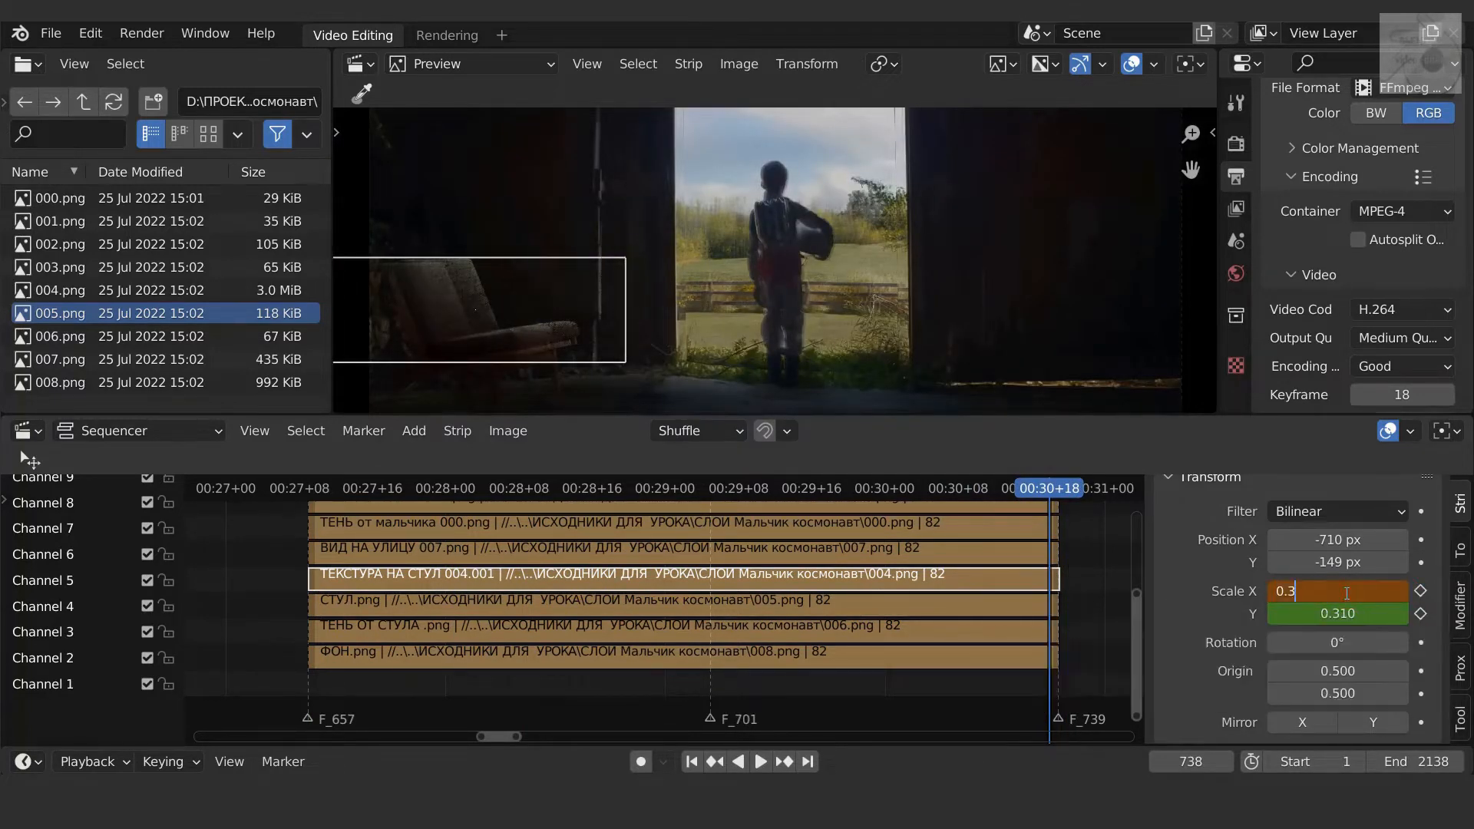
pyautogui.write('6')
pyautogui.press('Return')
pyautogui.click(1420, 591)
# Step: Set the chair texture strip's Y scale to 0.36 at frame 738
pyautogui.click(1354, 614)
pyautogui.click(1354, 614)
pyautogui.press('BackSpace')
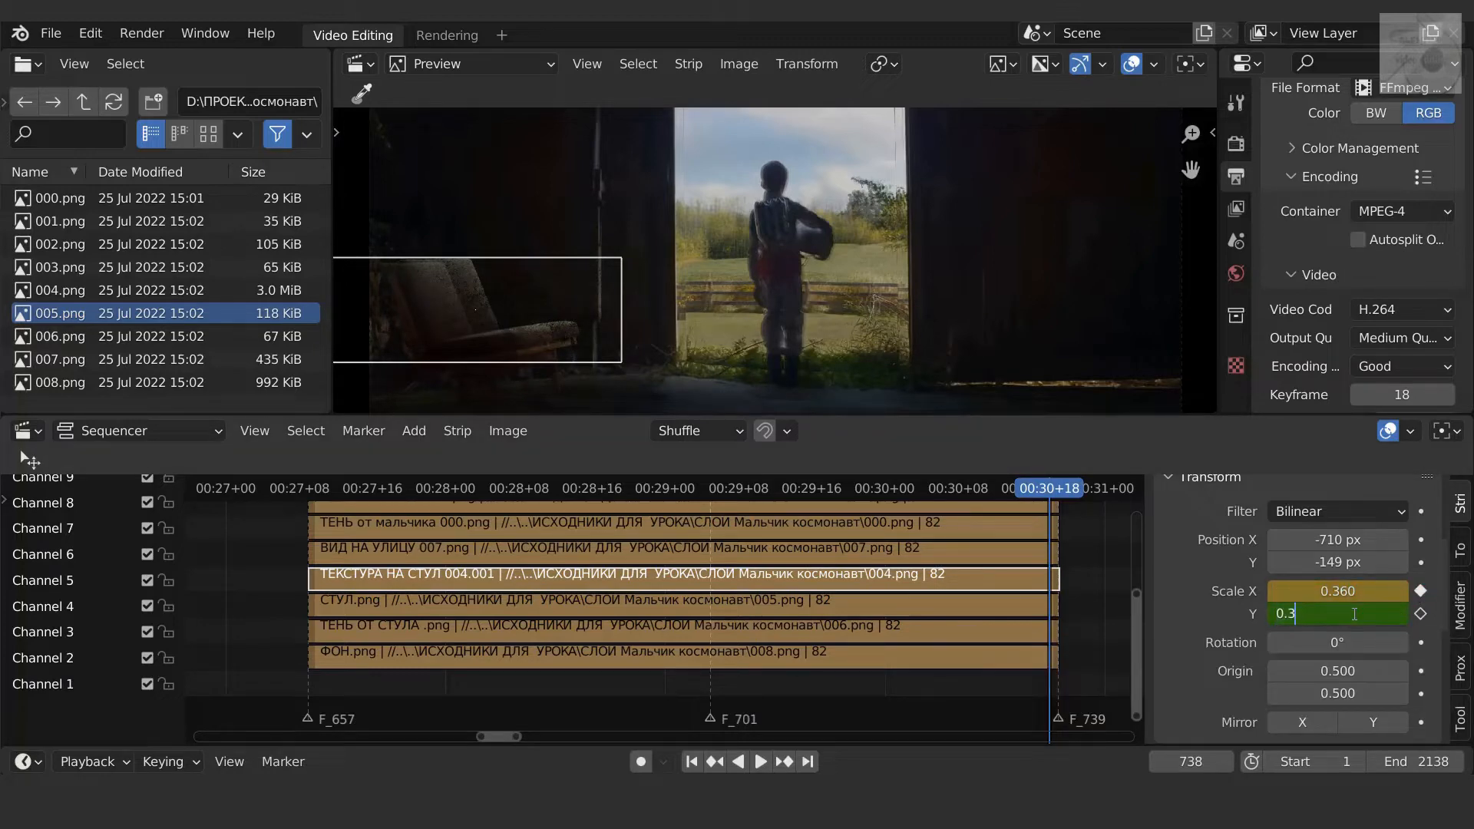
pyautogui.write('6')
pyautogui.press('Return')
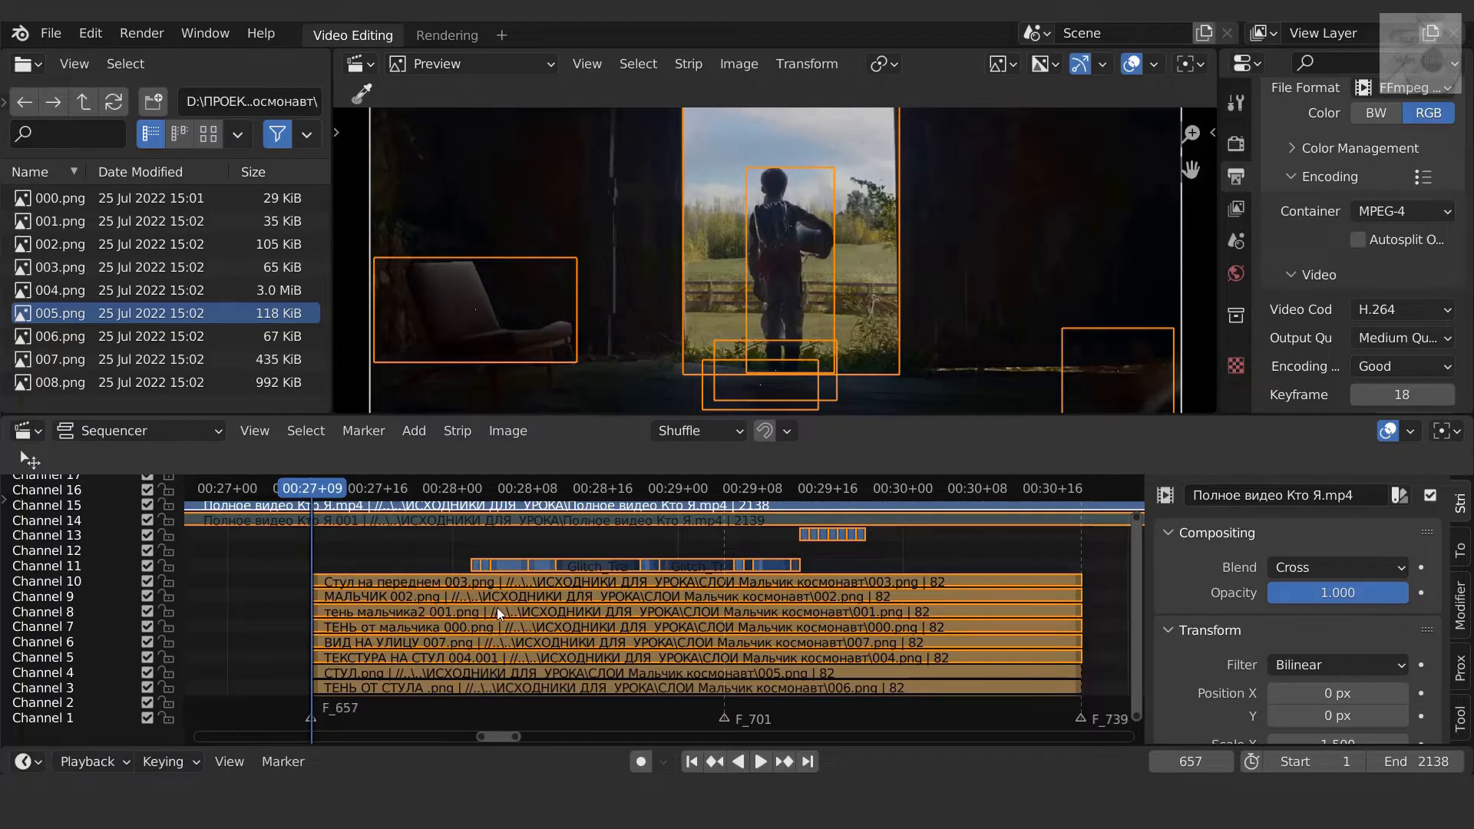
# Step: Move all strips from channel 5 upward up by one channel to free channel 5, and select the СТУЛ.png strip
pyautogui.keyDown('ctrl'); pyautogui.hscroll(2, 261, 622); pyautogui.keyUp('ctrl')
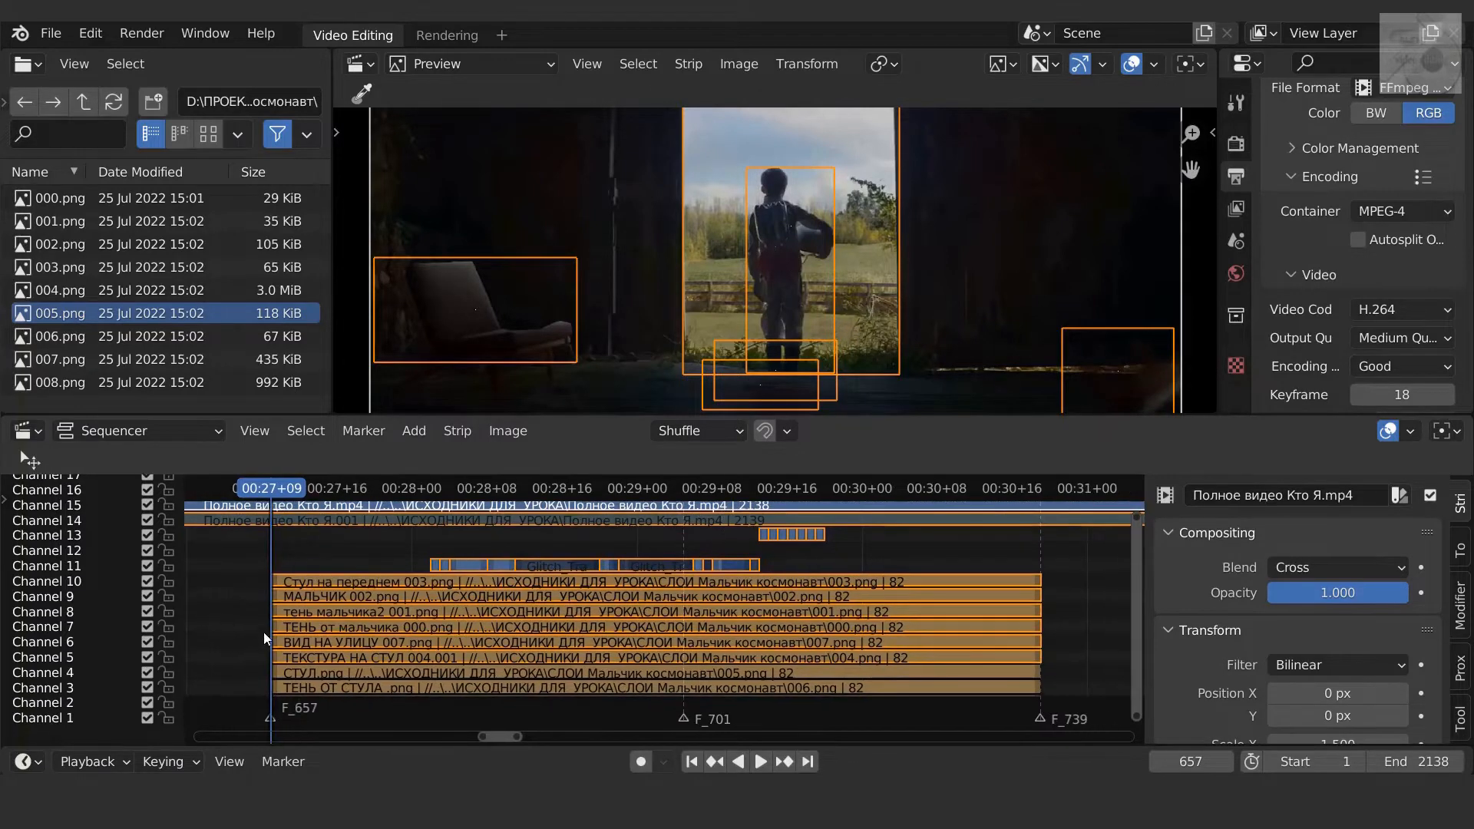
pyautogui.press('g')
pyautogui.press('y')
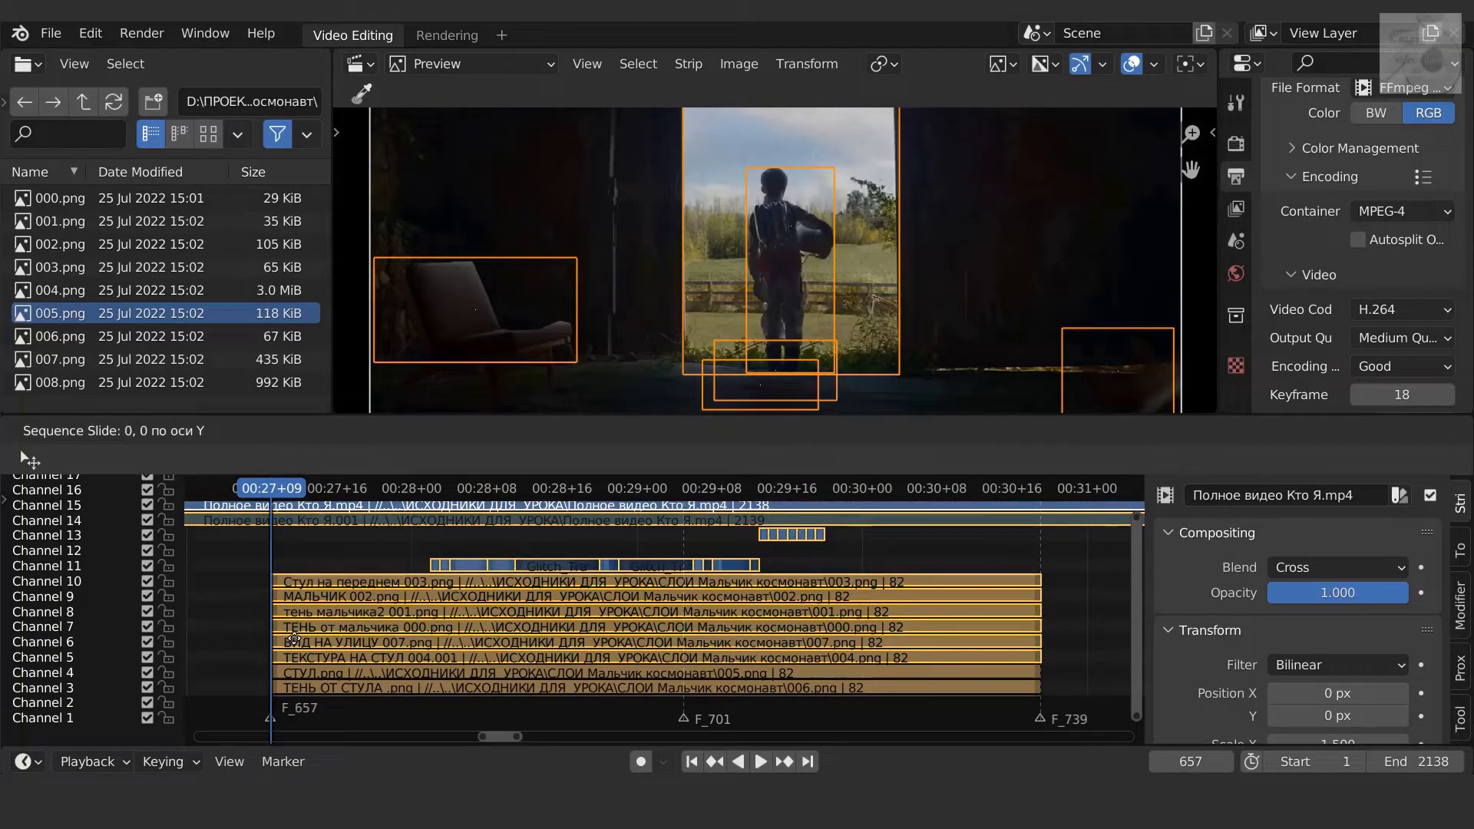
pyautogui.click(301, 627)
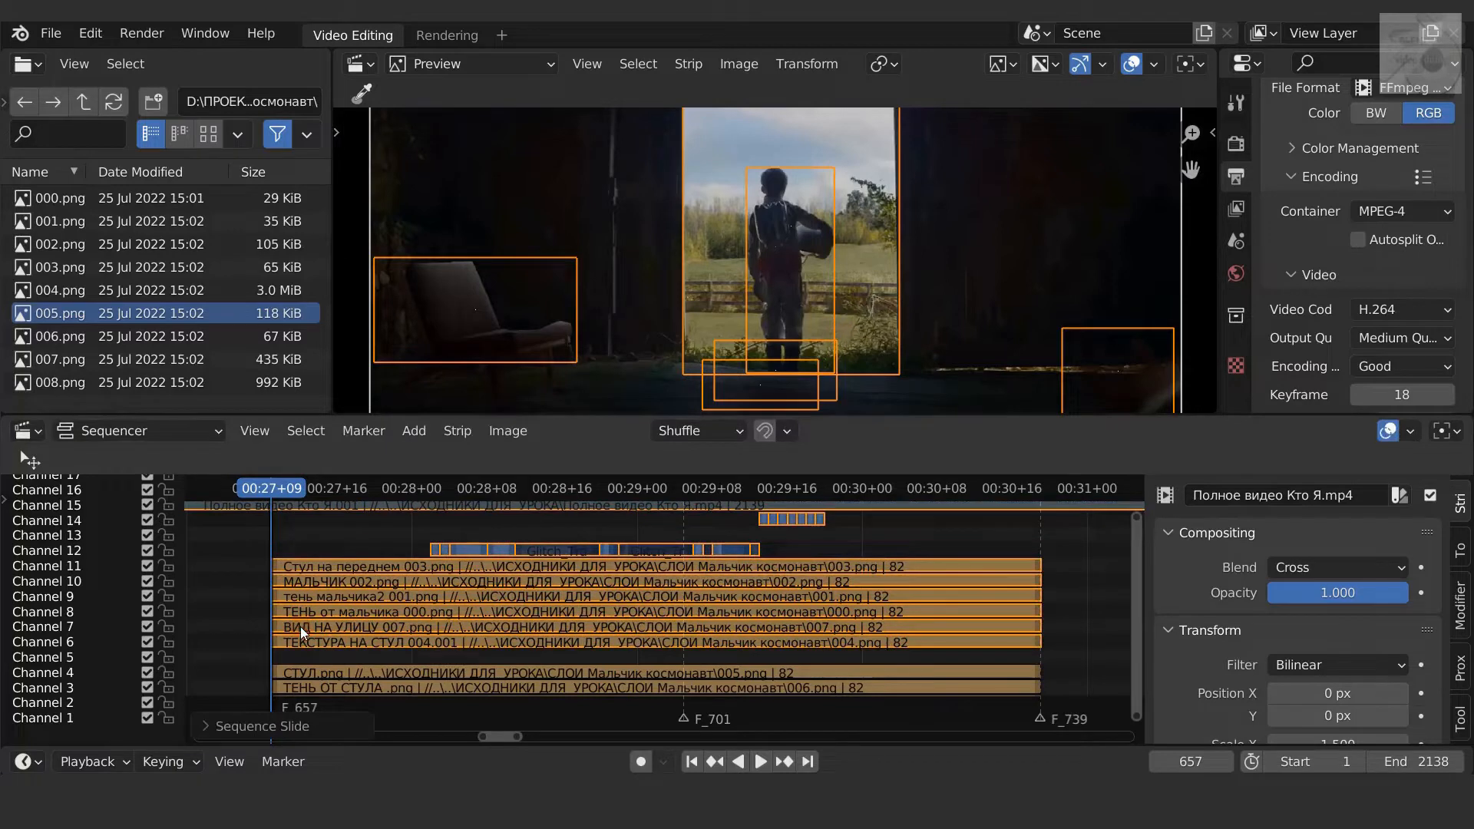
pyautogui.click(487, 670)
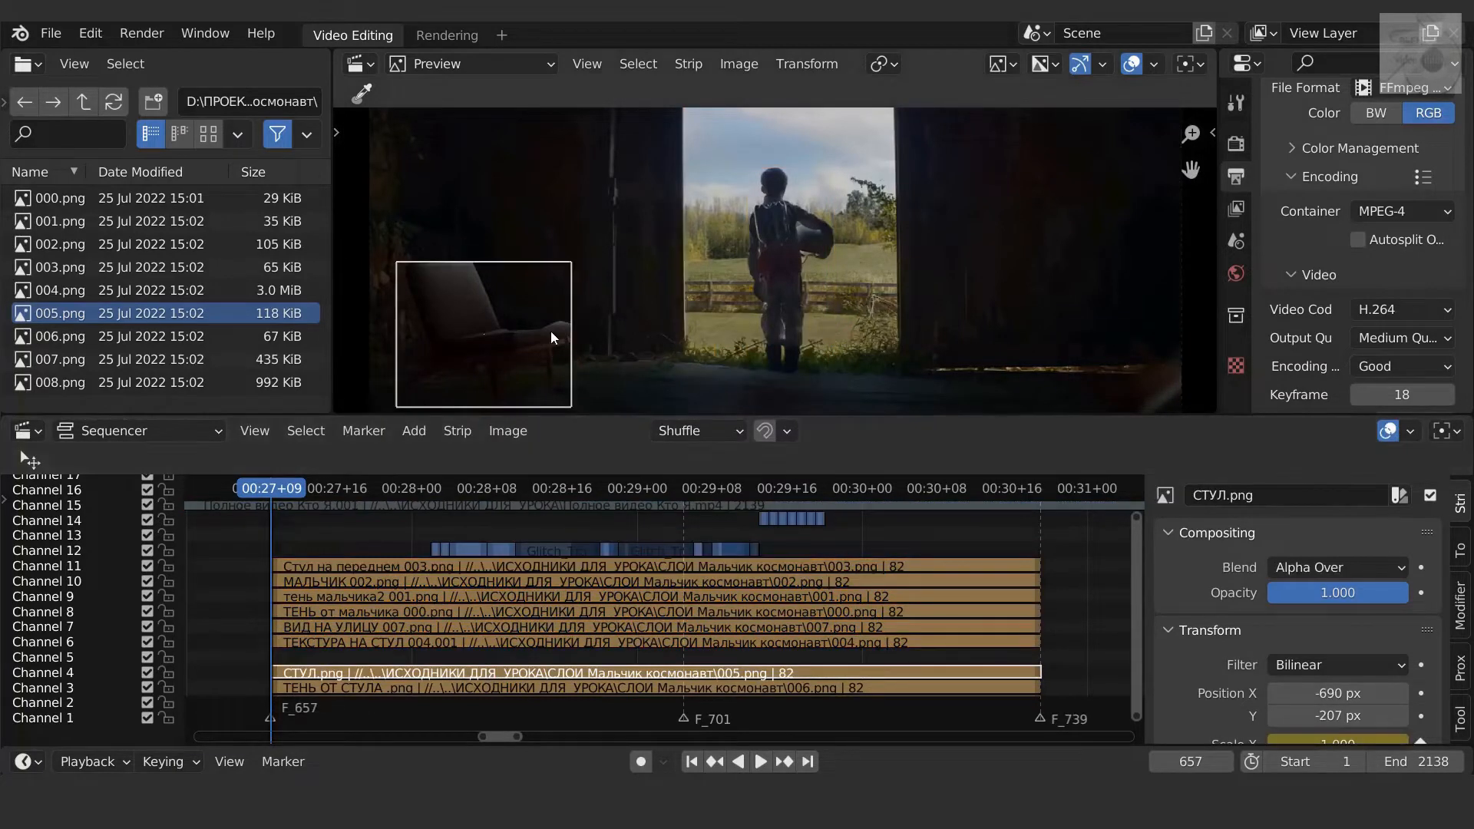
# Step: Step through frames 657 to 663 with the preview enlarged to examine how the chair behaves in the reference, returning to frame 657
pyautogui.scroll(2, 499, 334)
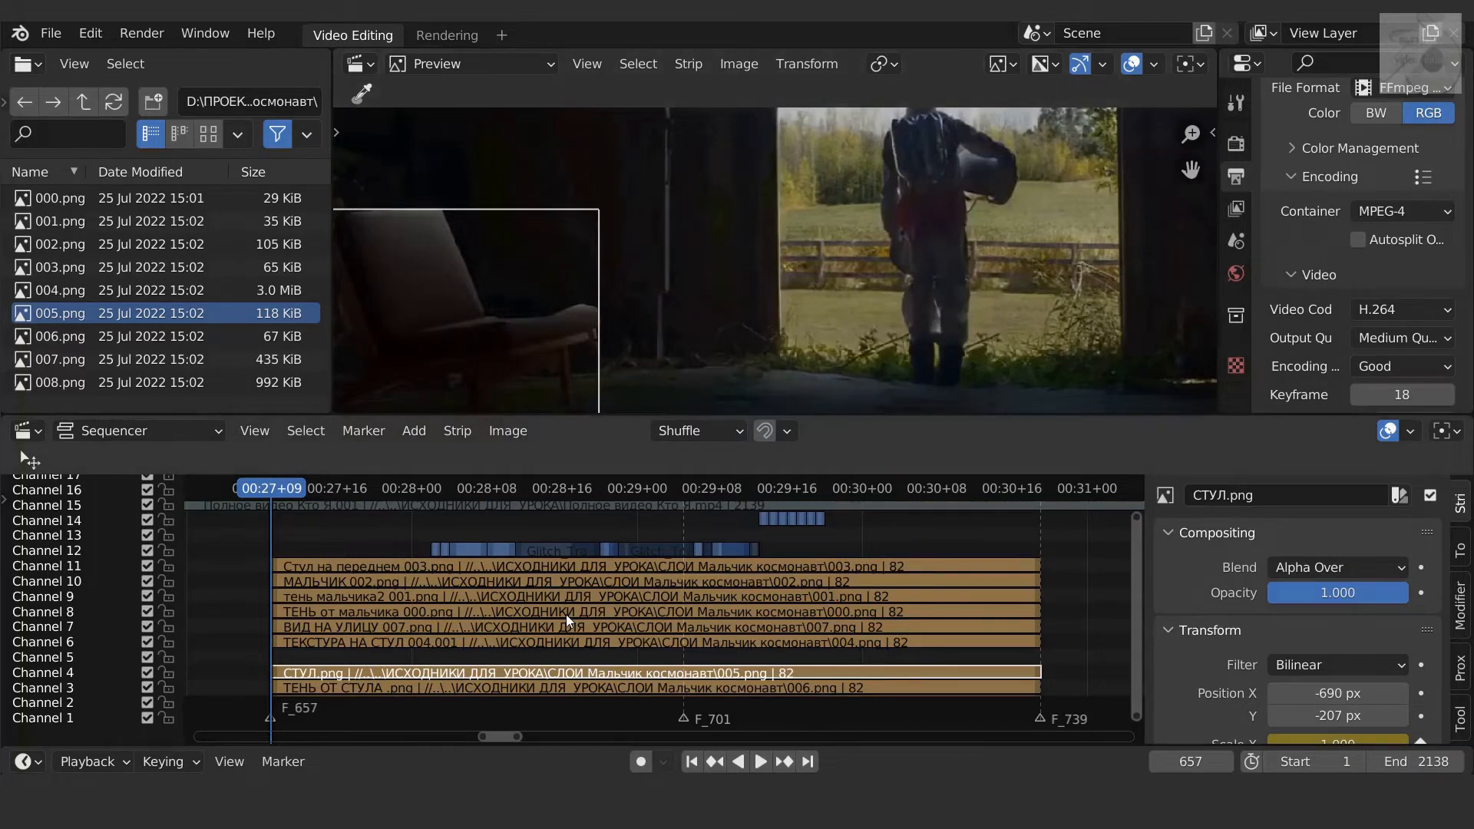
pyautogui.press('Right')
pyautogui.press('Right')
pyautogui.press('Right')
pyautogui.press('Right')
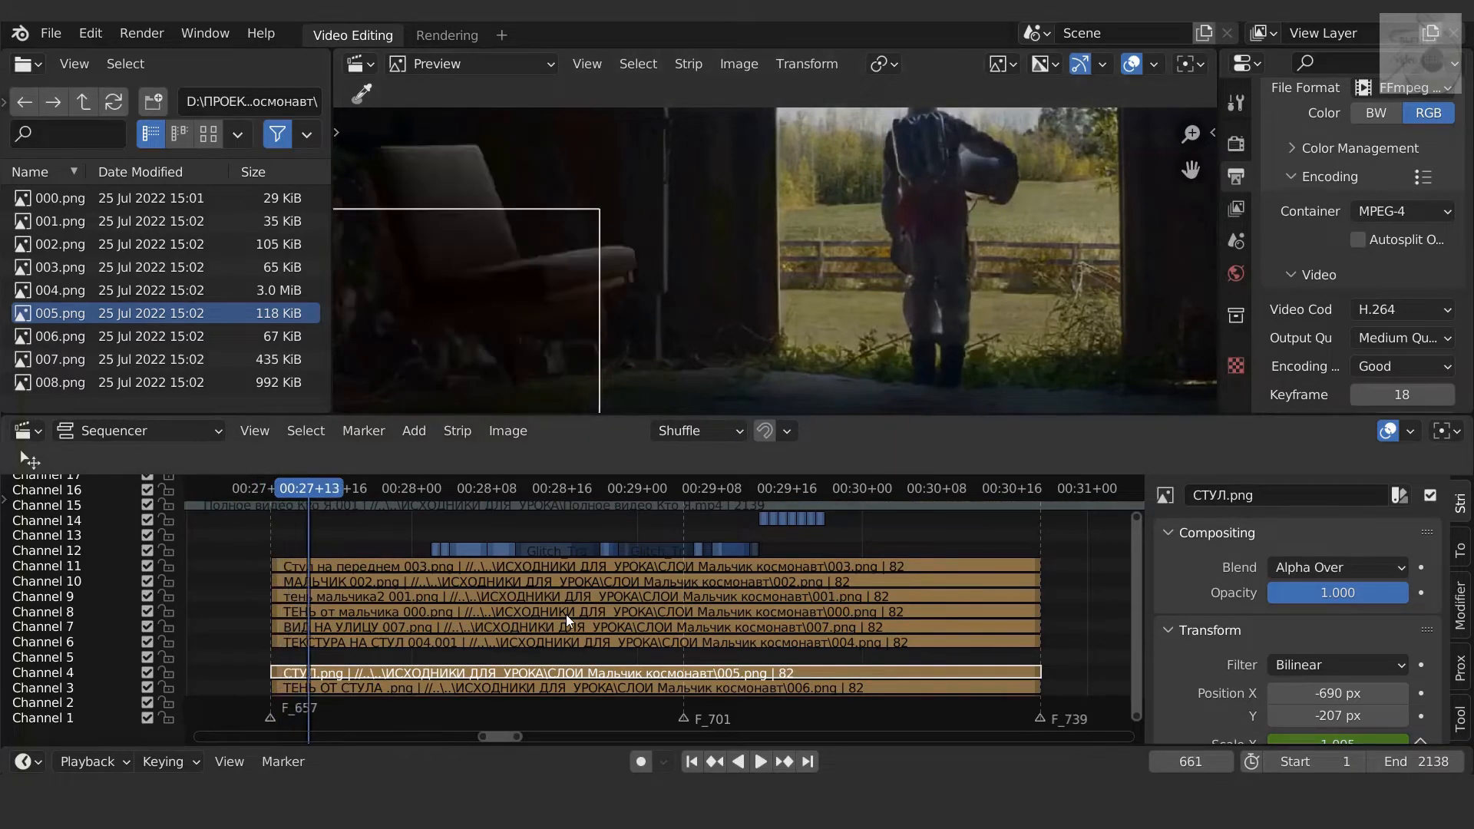
pyautogui.press('Right')
pyautogui.press('Right')
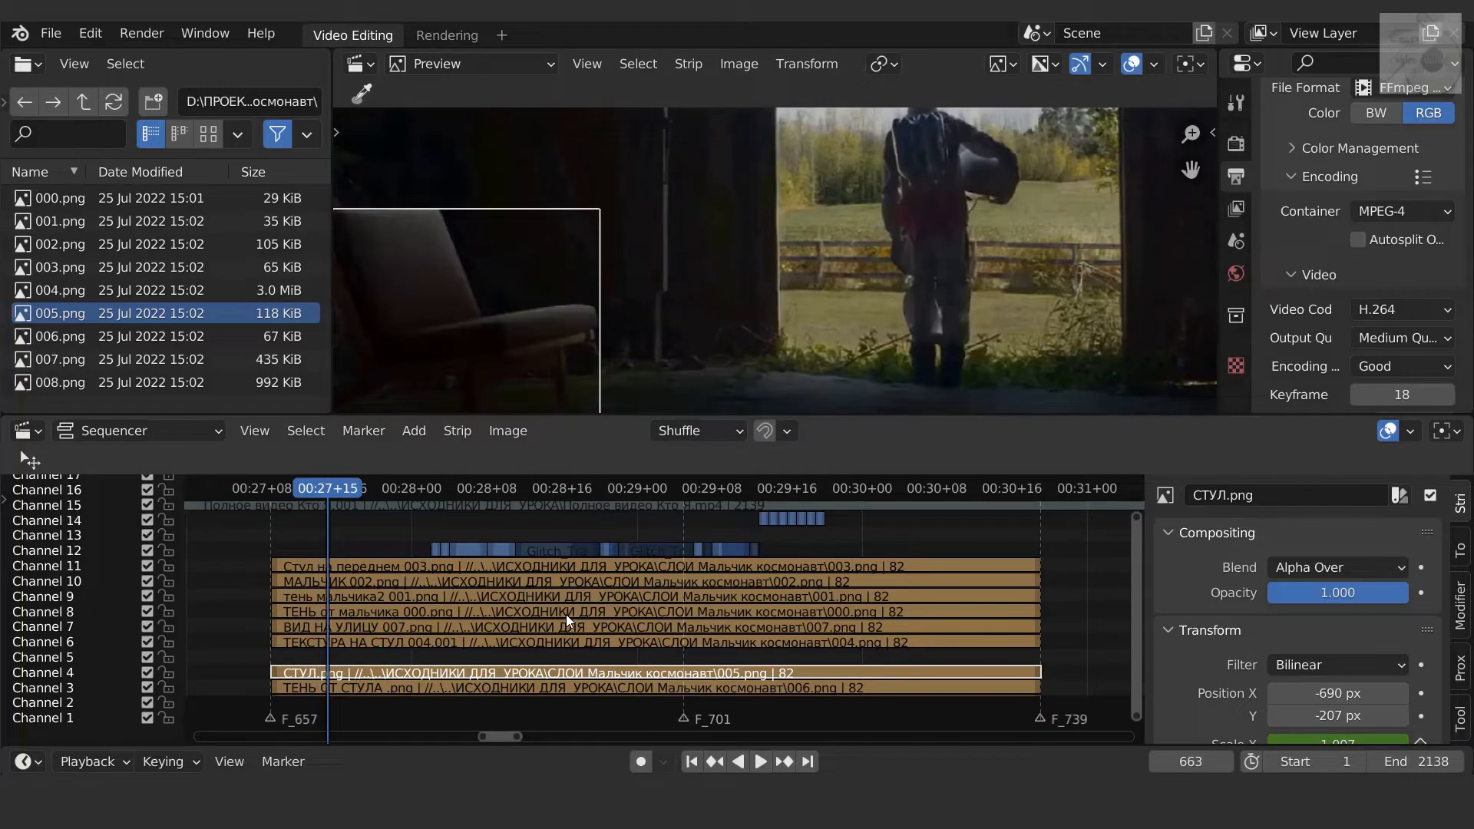
pyautogui.press('Down')
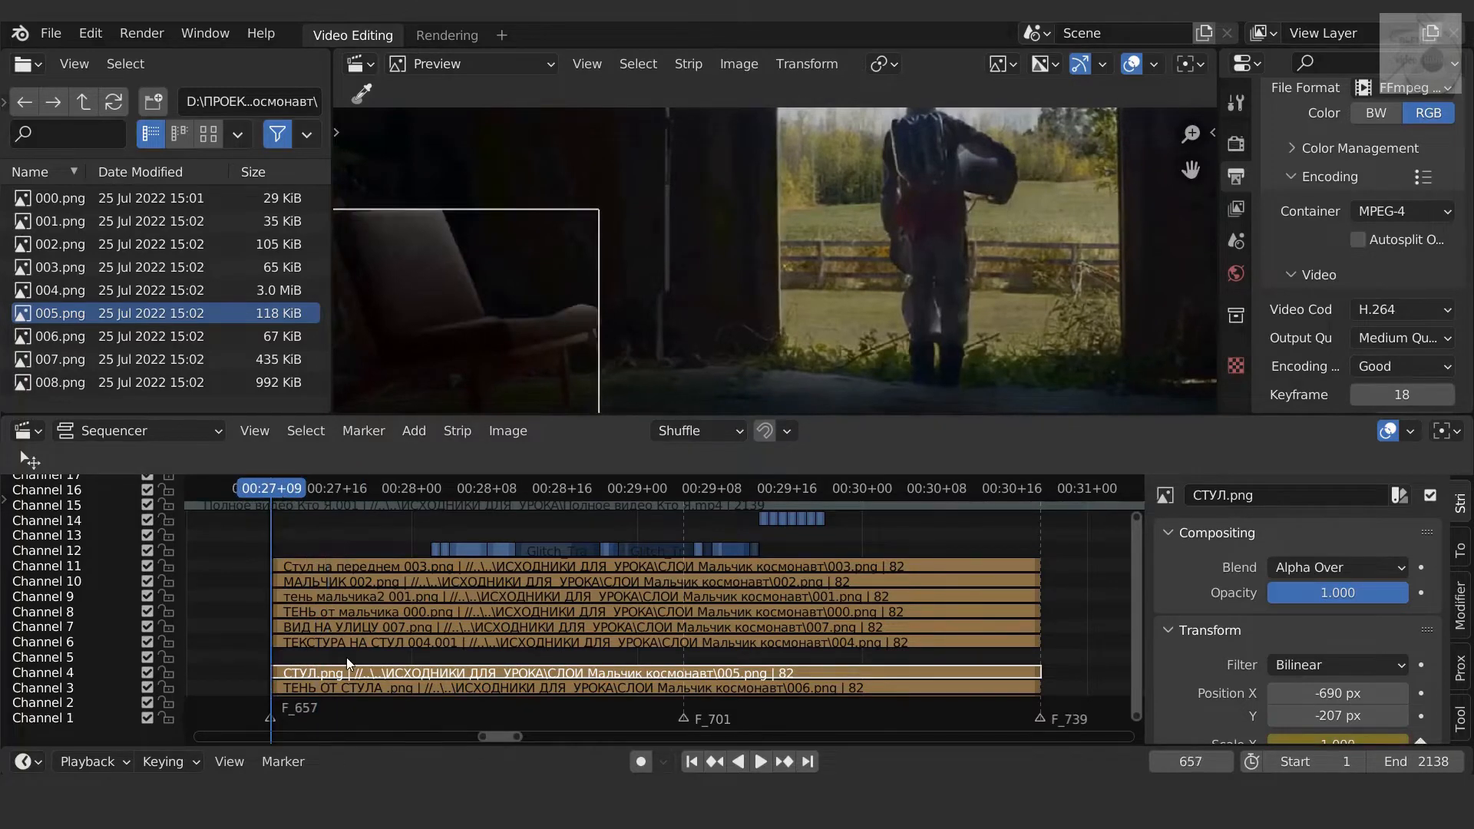
# Step: Split the СТУЛ.png strip into single-frame pieces at frames 658, 659 and 660
pyautogui.press('Right')
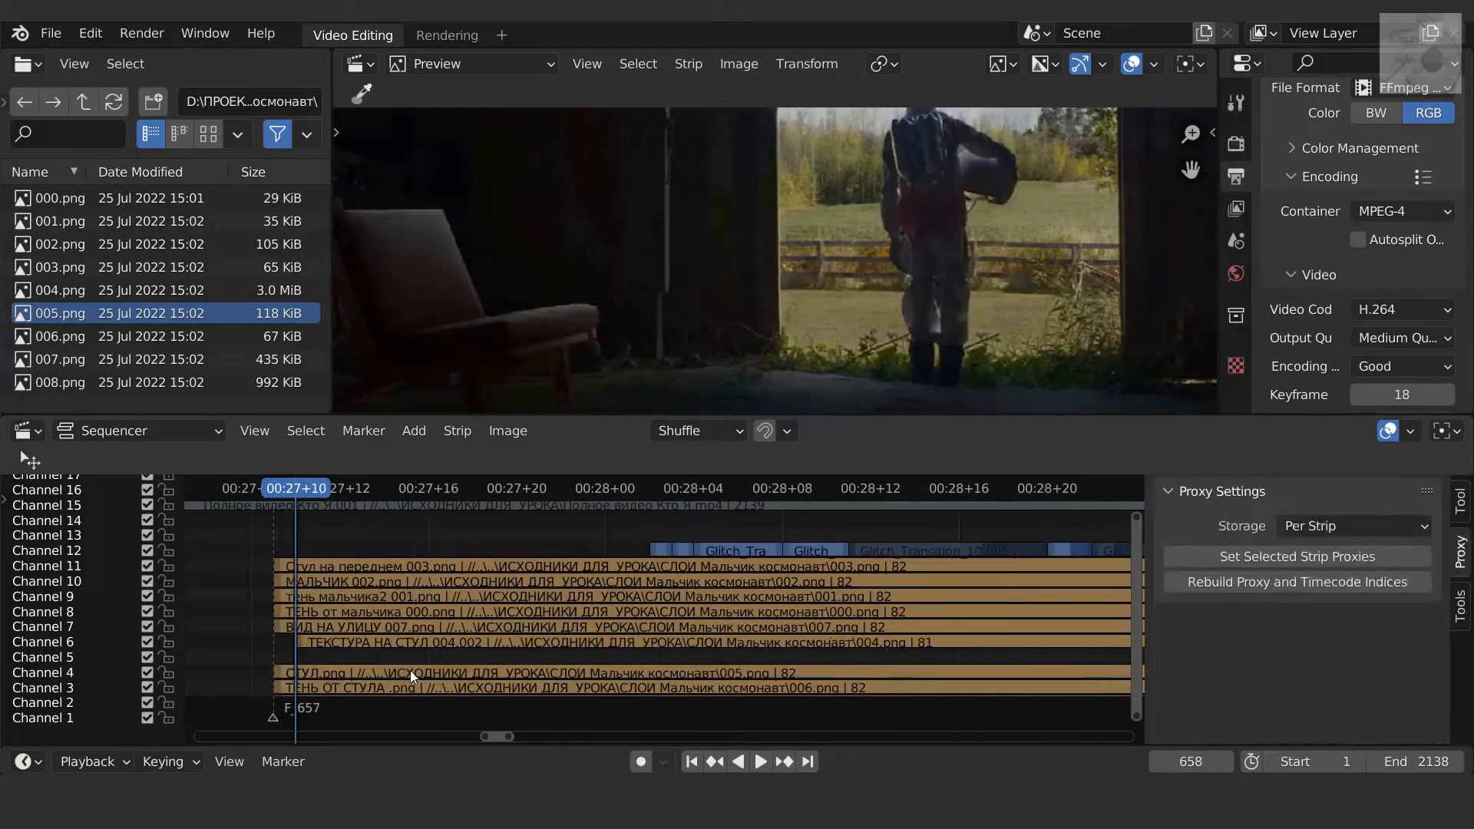
pyautogui.click(411, 670)
pyautogui.press('k')
pyautogui.click(411, 671)
pyautogui.press('Right')
pyautogui.press('k')
pyautogui.click(410, 672)
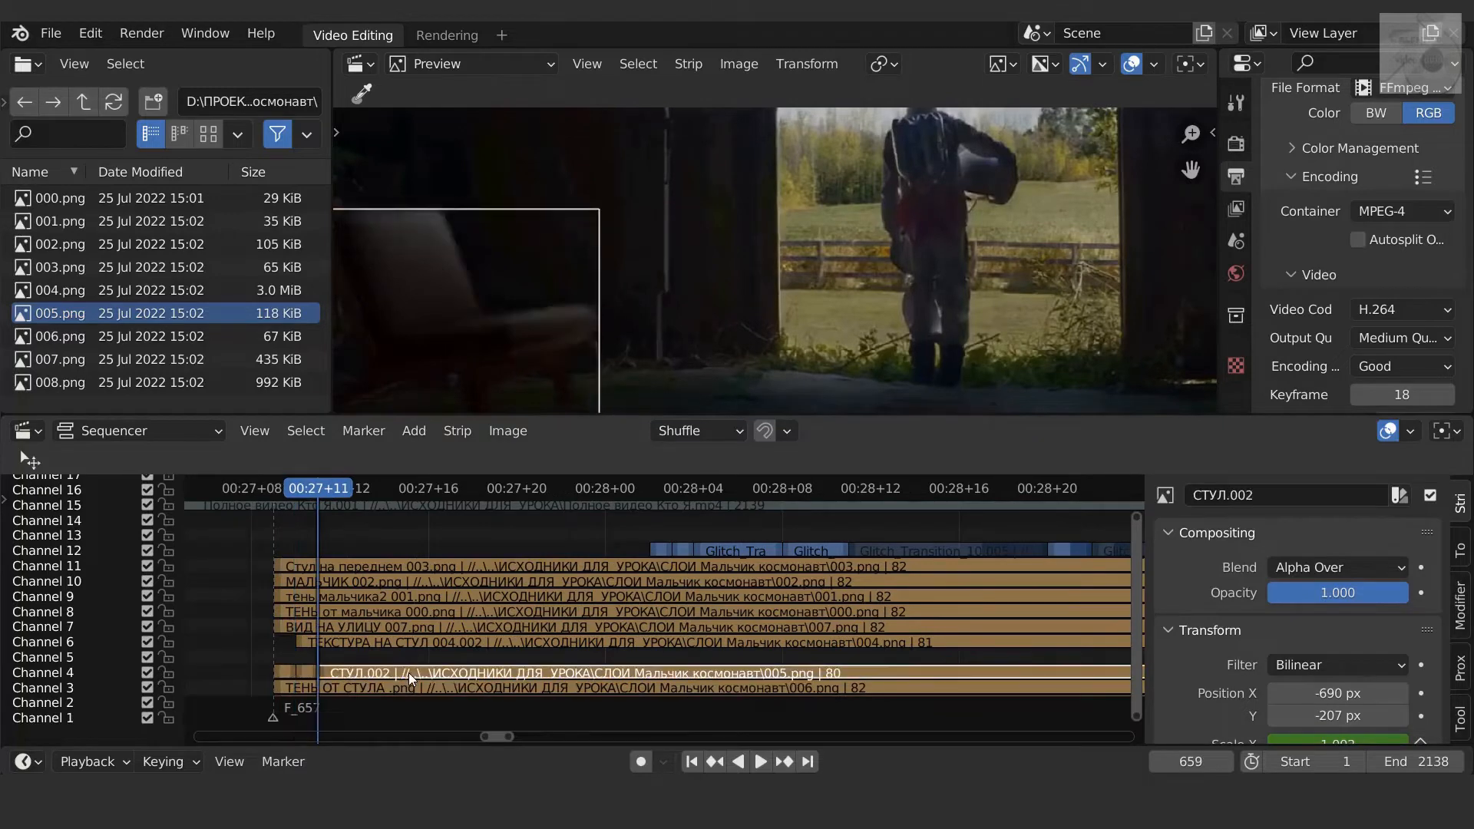
pyautogui.press('Right')
pyautogui.press('k')
pyautogui.click(410, 674)
pyautogui.press('Right')
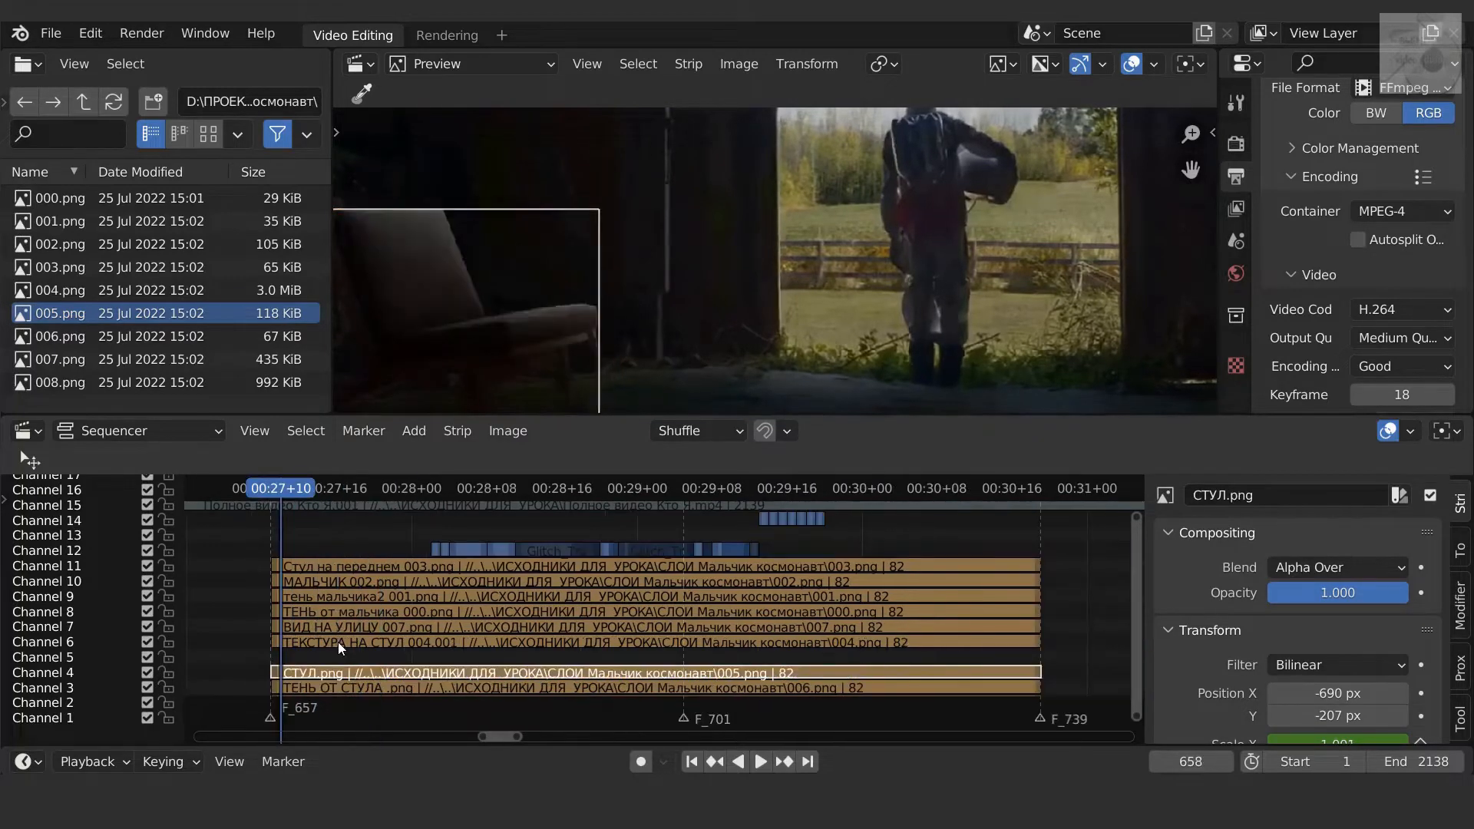
# Step: Split the ТЕКСТУРА НА СТУЛ 004.001 strip at frame 658 and delete its one-frame piece before the cut
pyautogui.click(339, 641)
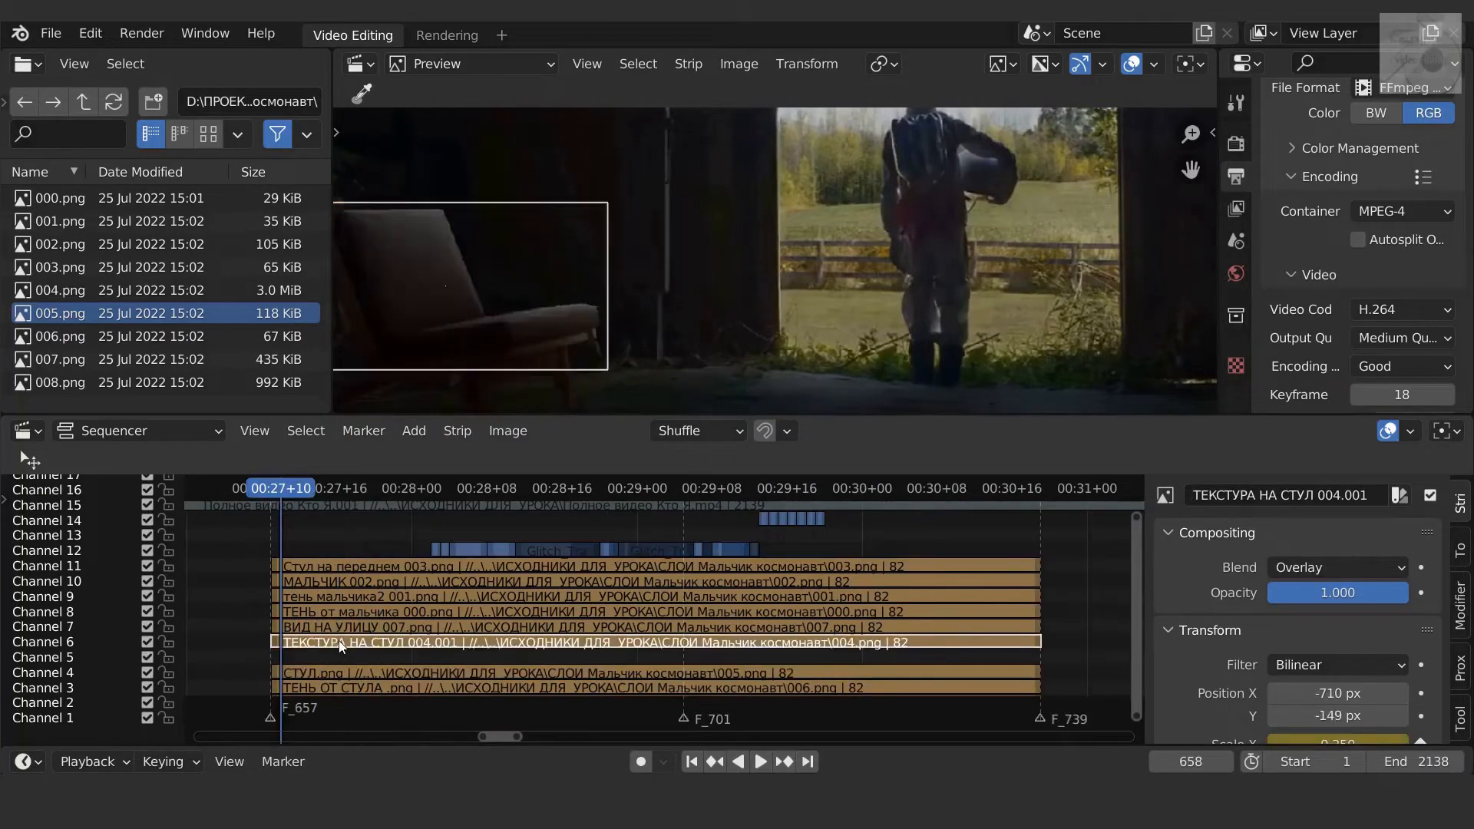
pyautogui.press('k')
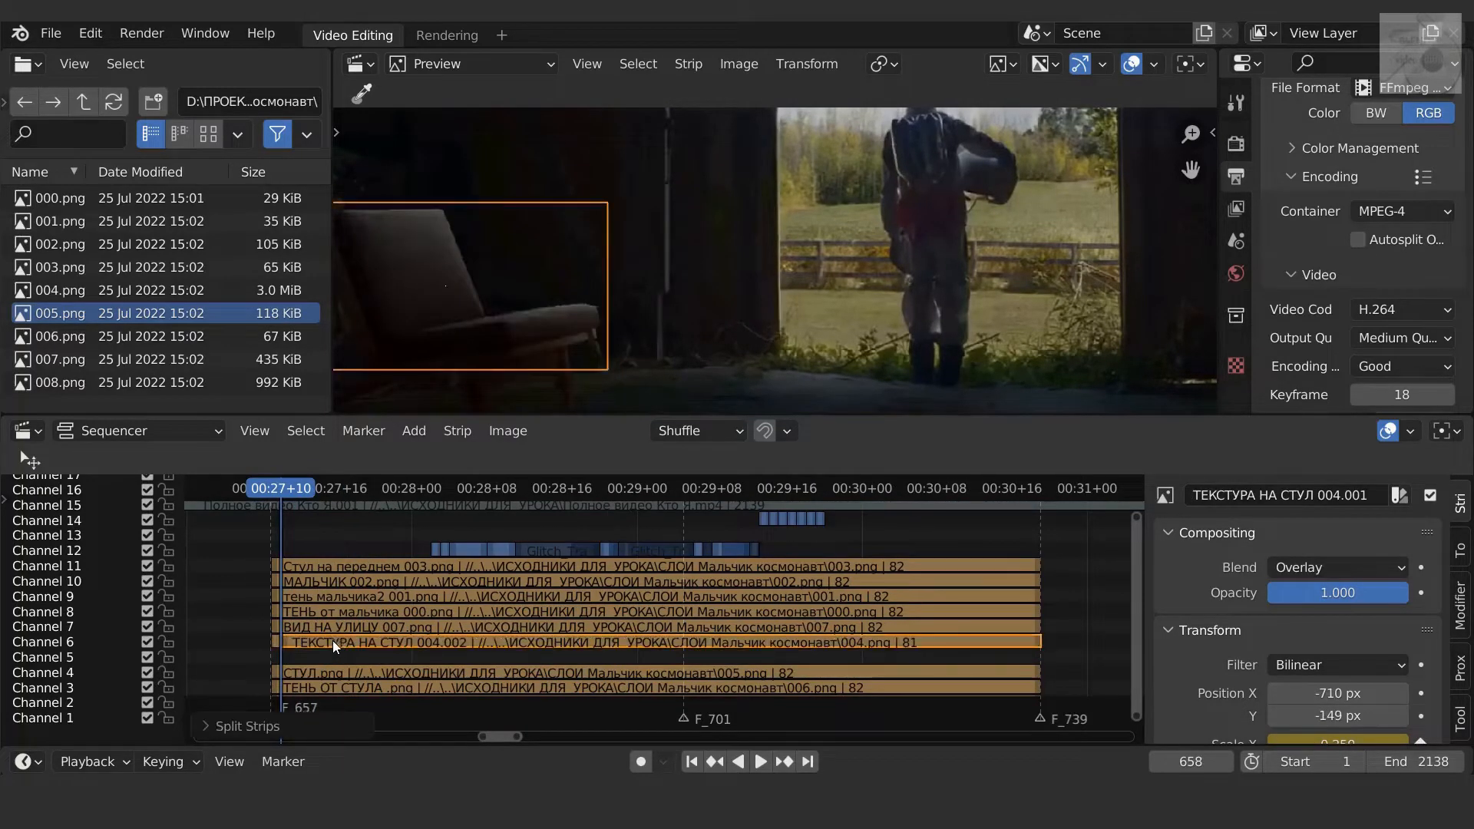
pyautogui.scroll(2, 270, 642)
pyautogui.scroll(2, 269, 642)
pyautogui.click(282, 638)
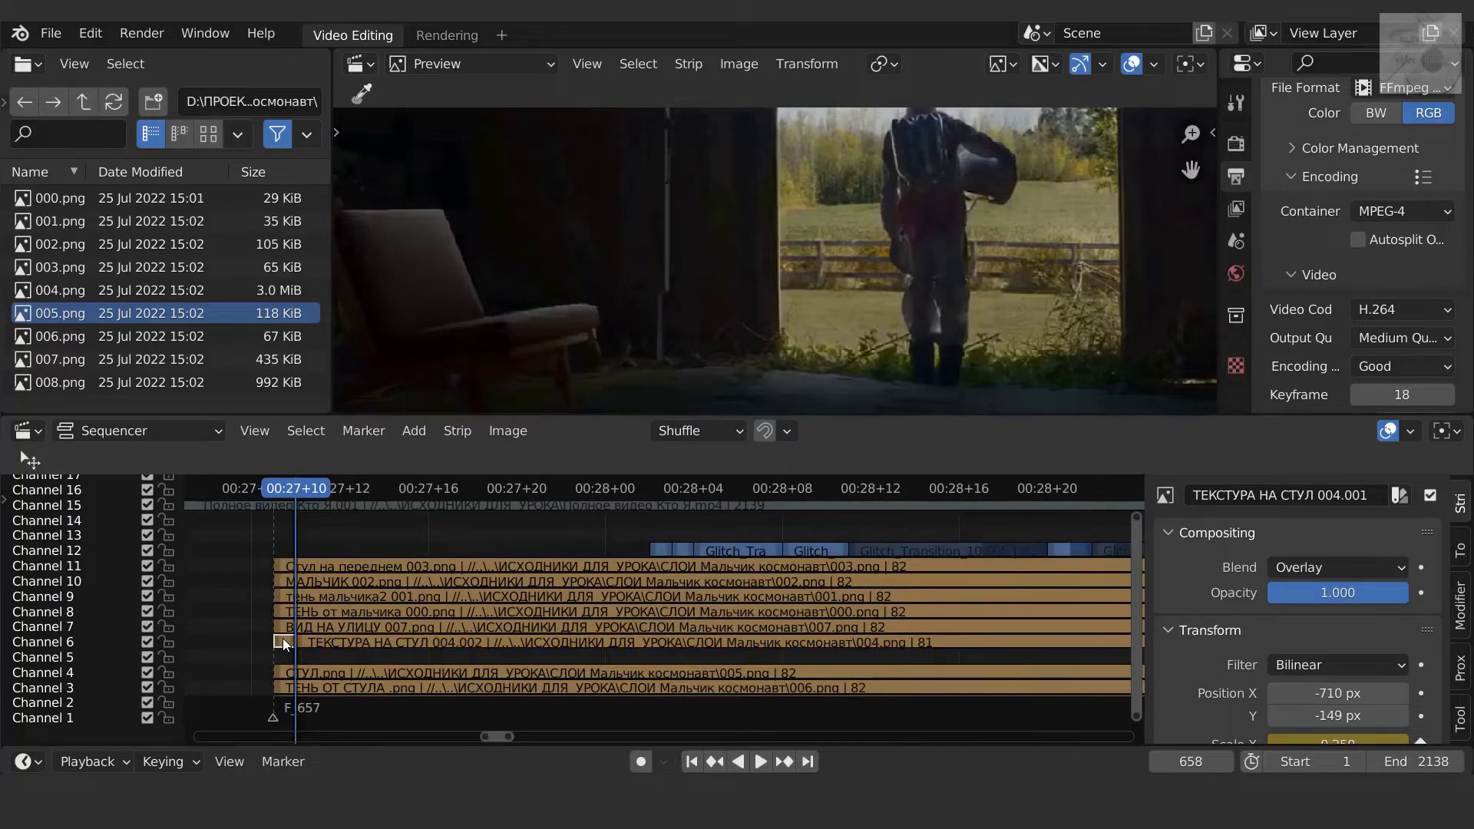
pyautogui.press('Delete')
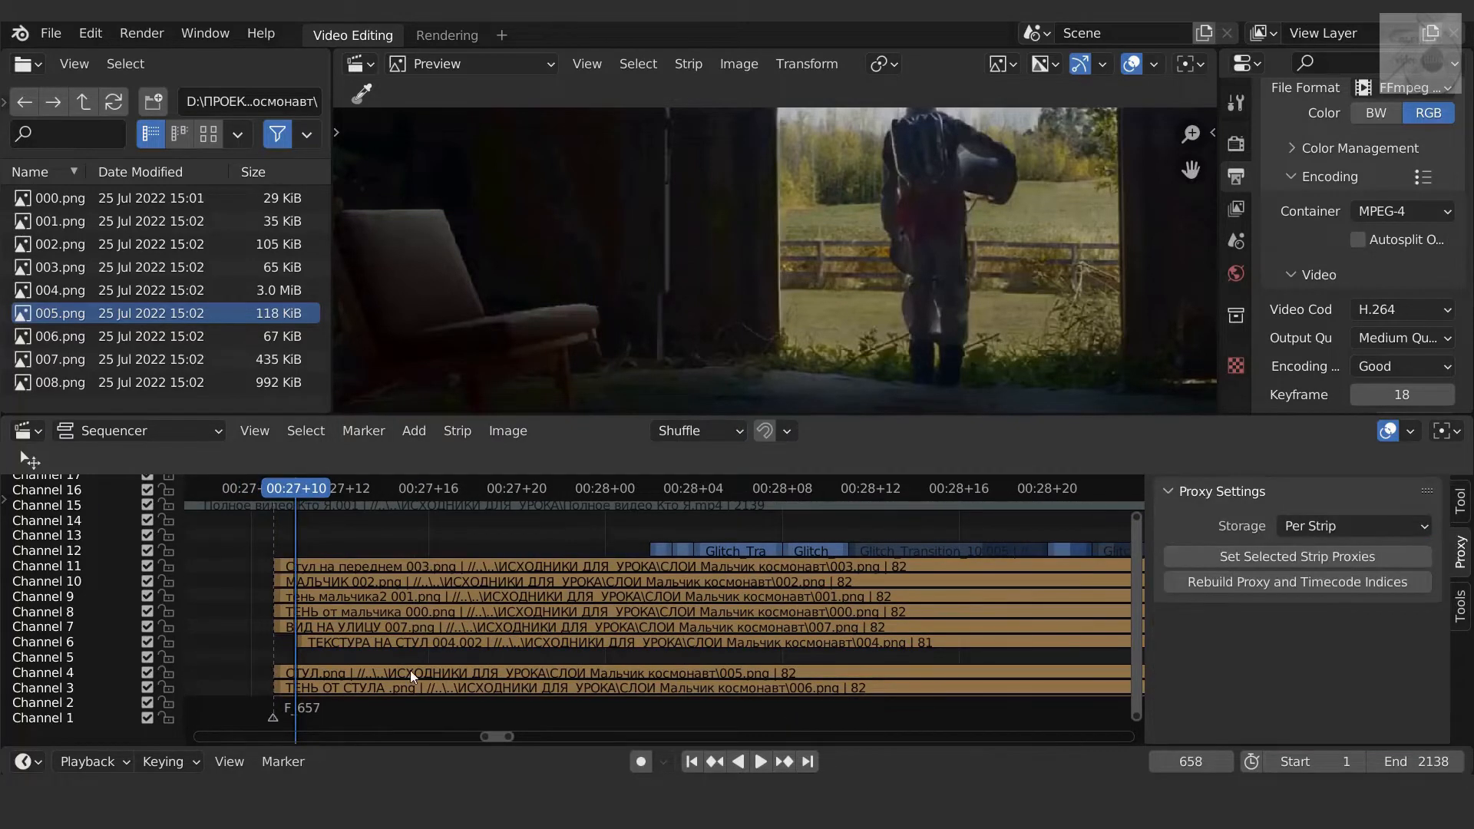
# Step: Cut the СТУЛ.png strip at every frame from 658 to 662 to get single-frame chair pieces
pyautogui.click(410, 673)
pyautogui.press('k')
pyautogui.press('Right')
pyautogui.press('k')
pyautogui.press('Right')
pyautogui.press('k')
pyautogui.press('Right')
pyautogui.press('k')
pyautogui.press('Right')
pyautogui.press('k')
# Step: Add a Transform effect strip to the first single-frame chair piece at frame 657
pyautogui.click(285, 674)
pyautogui.click(275, 488)
pyautogui.click(413, 431)
pyautogui.moveTo(487, 697)
pyautogui.click(652, 606)
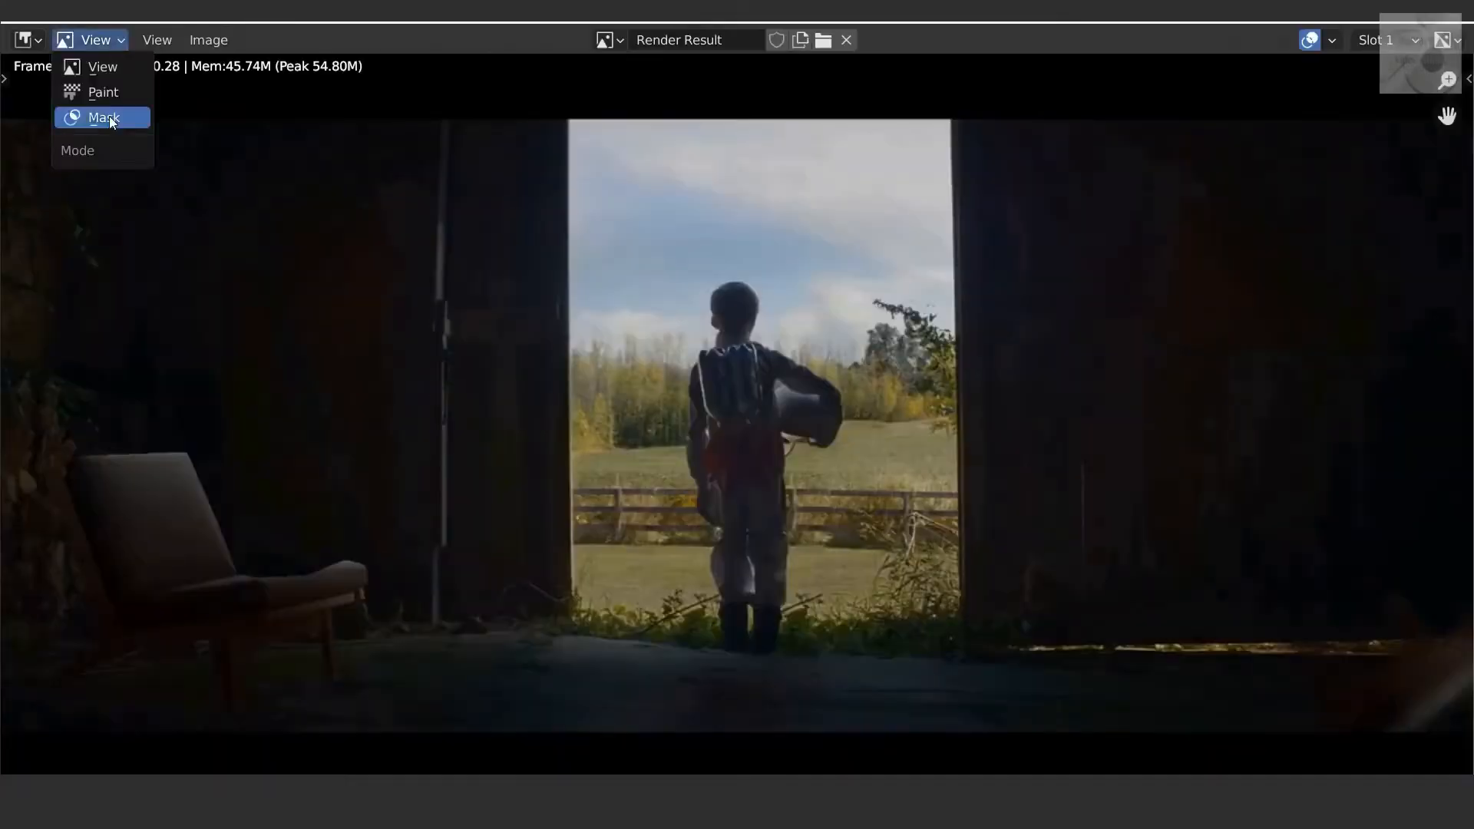
# Step: Draw a mask outline along the chair on the Render Result of frame 657 in Mask mode
pyautogui.click(109, 117)
pyautogui.keyDown('ctrl'); pyautogui.moveTo(289, 571); pyautogui.dragTo(343, 564); pyautogui.keyUp('ctrl')
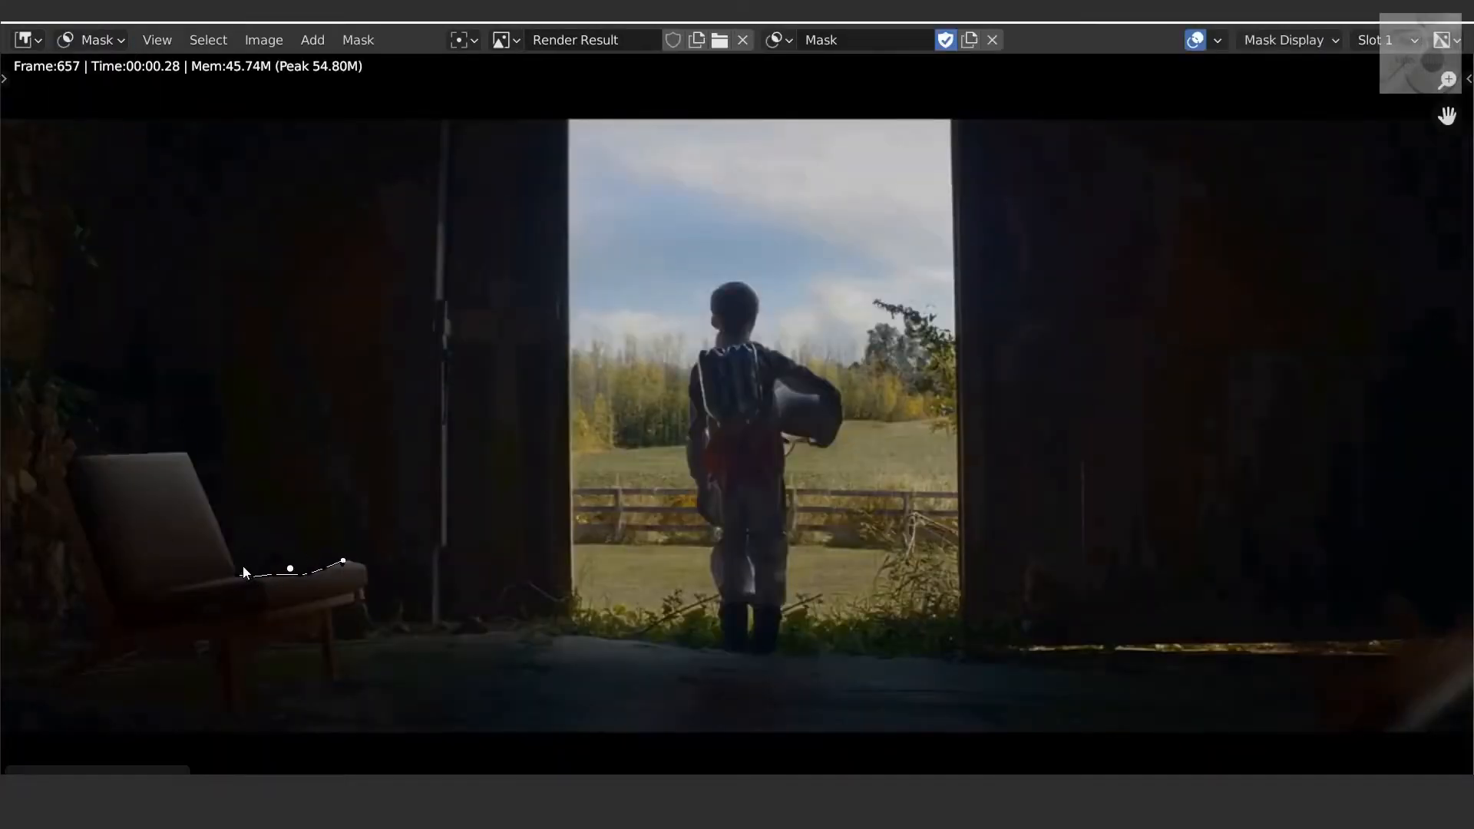
pyautogui.scroll(2, 243, 566)
pyautogui.press('n')
pyautogui.click(1462, 135)
pyautogui.click(1421, 254)
pyautogui.click(384, 749)
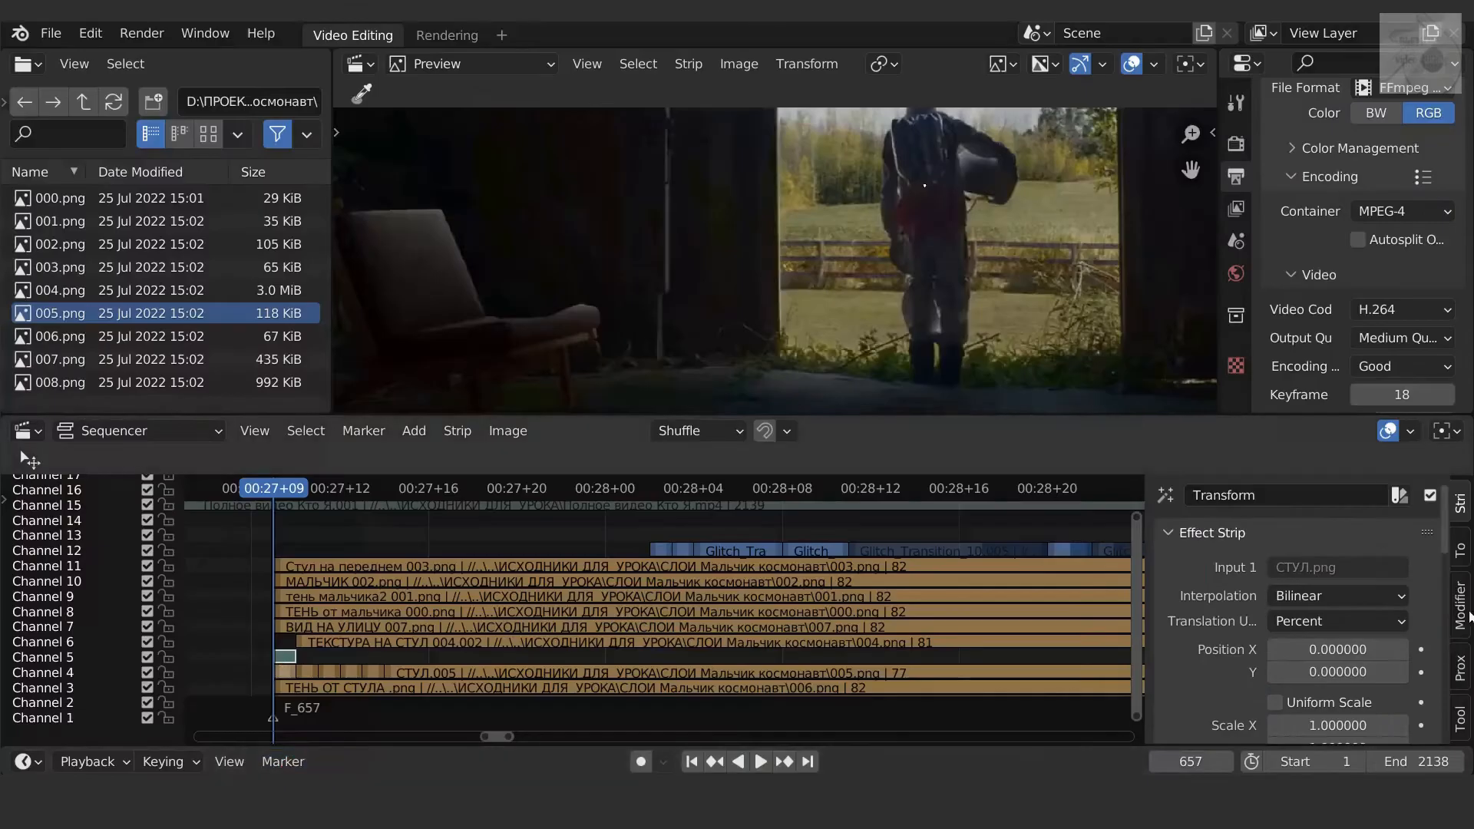
# Step: Add a Mask modifier to the Transform strip, using the mask data-block named Mask as its input
pyautogui.click(1461, 606)
pyautogui.click(1298, 553)
pyautogui.click(1370, 649)
pyautogui.click(1285, 679)
pyautogui.click(1242, 444)
# Step: Mute the reference strip Полное видео Кто Я.mp4
pyautogui.click(745, 511)
pyautogui.click(1460, 503)
pyautogui.click(1430, 495)
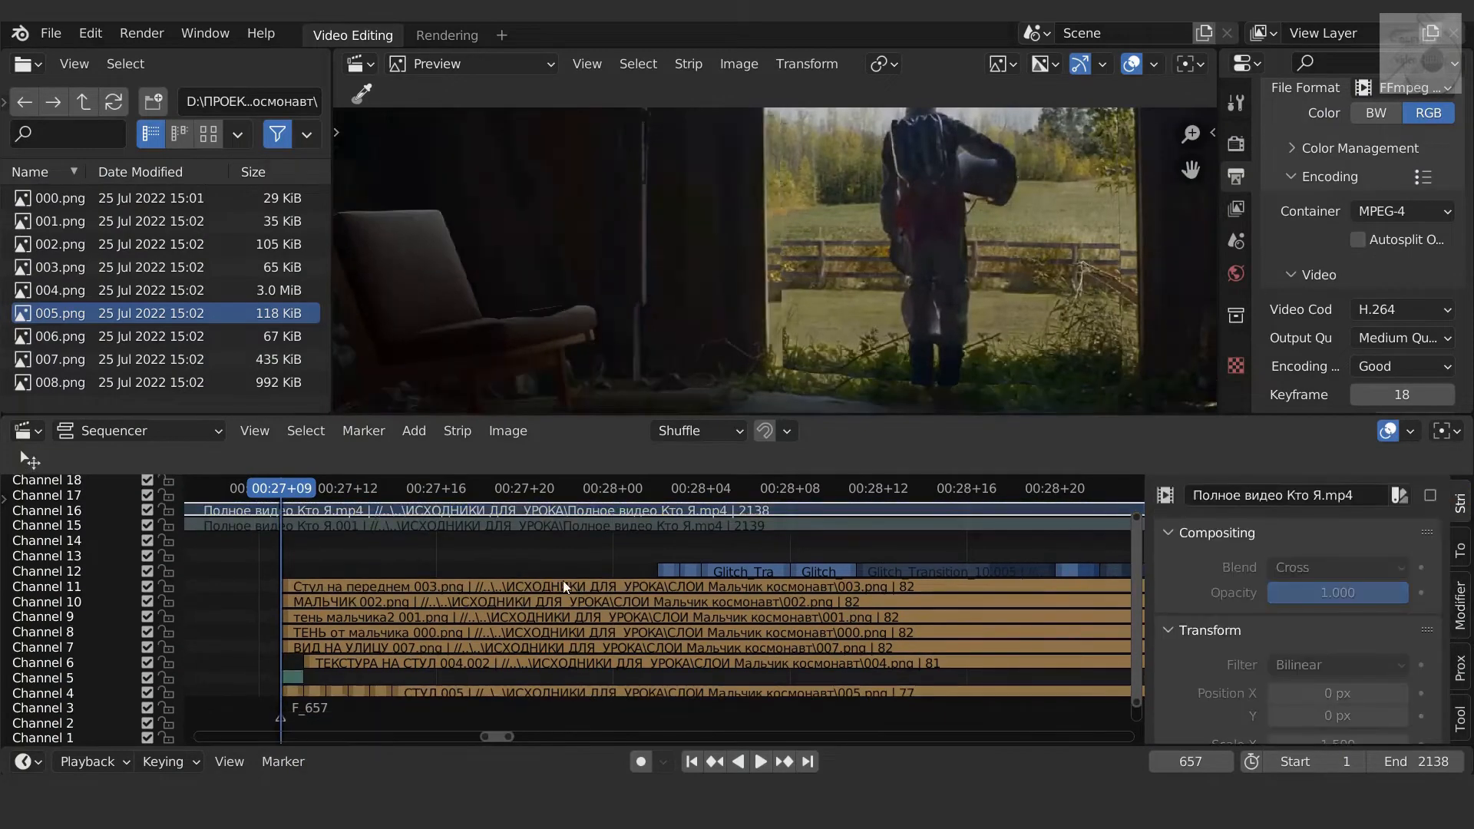
# Step: Examine the Mask modifier on the Transform strip and its effect on the chair at frame 657
pyautogui.click(297, 677)
pyautogui.click(1460, 605)
pyautogui.scroll(4, 543, 332)
pyautogui.keyDown('ctrl'); pyautogui.moveTo(359, 676); pyautogui.dragTo(364, 657, button='middle'); pyautogui.keyUp('ctrl')
pyautogui.moveTo(364, 657); pyautogui.dragTo(488, 605, button='middle')
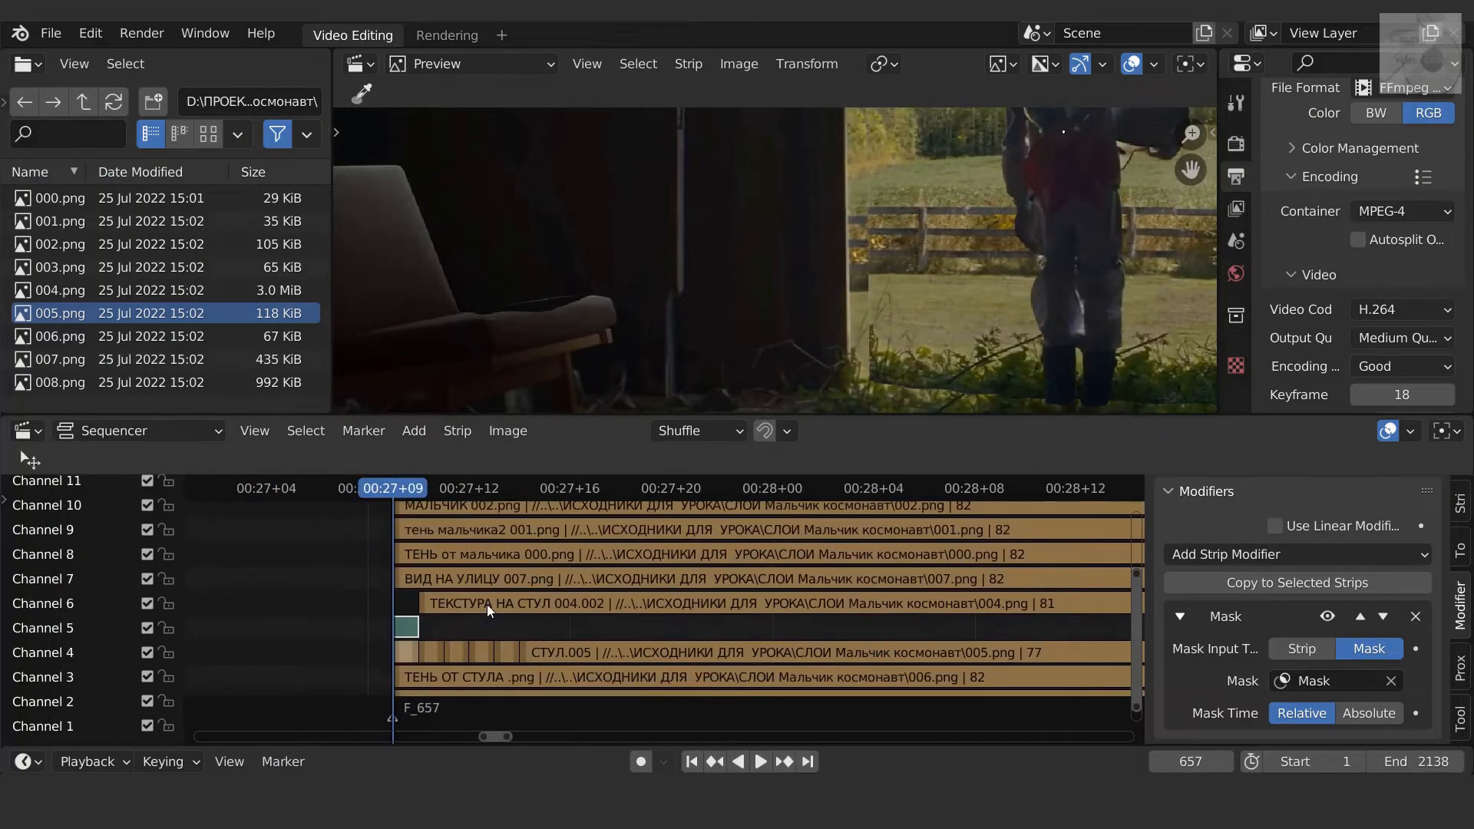
# Step: Add a Gaussian Blur effect strip to the single-frame chair piece at frame 659 and increase its X blur size
pyautogui.press('Right')
pyautogui.press('Right')
pyautogui.click(457, 654)
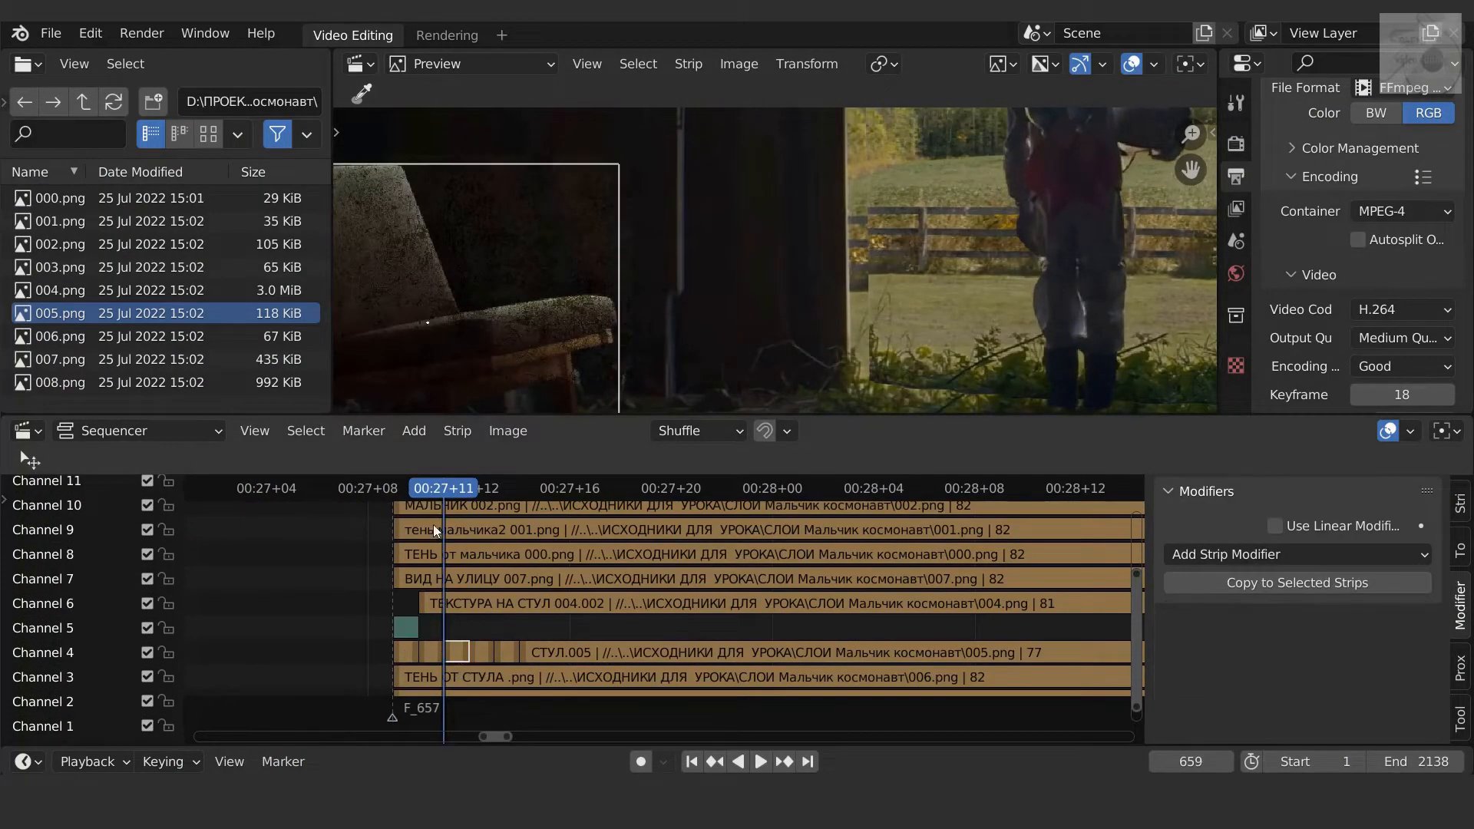
pyautogui.click(413, 432)
pyautogui.moveTo(499, 696)
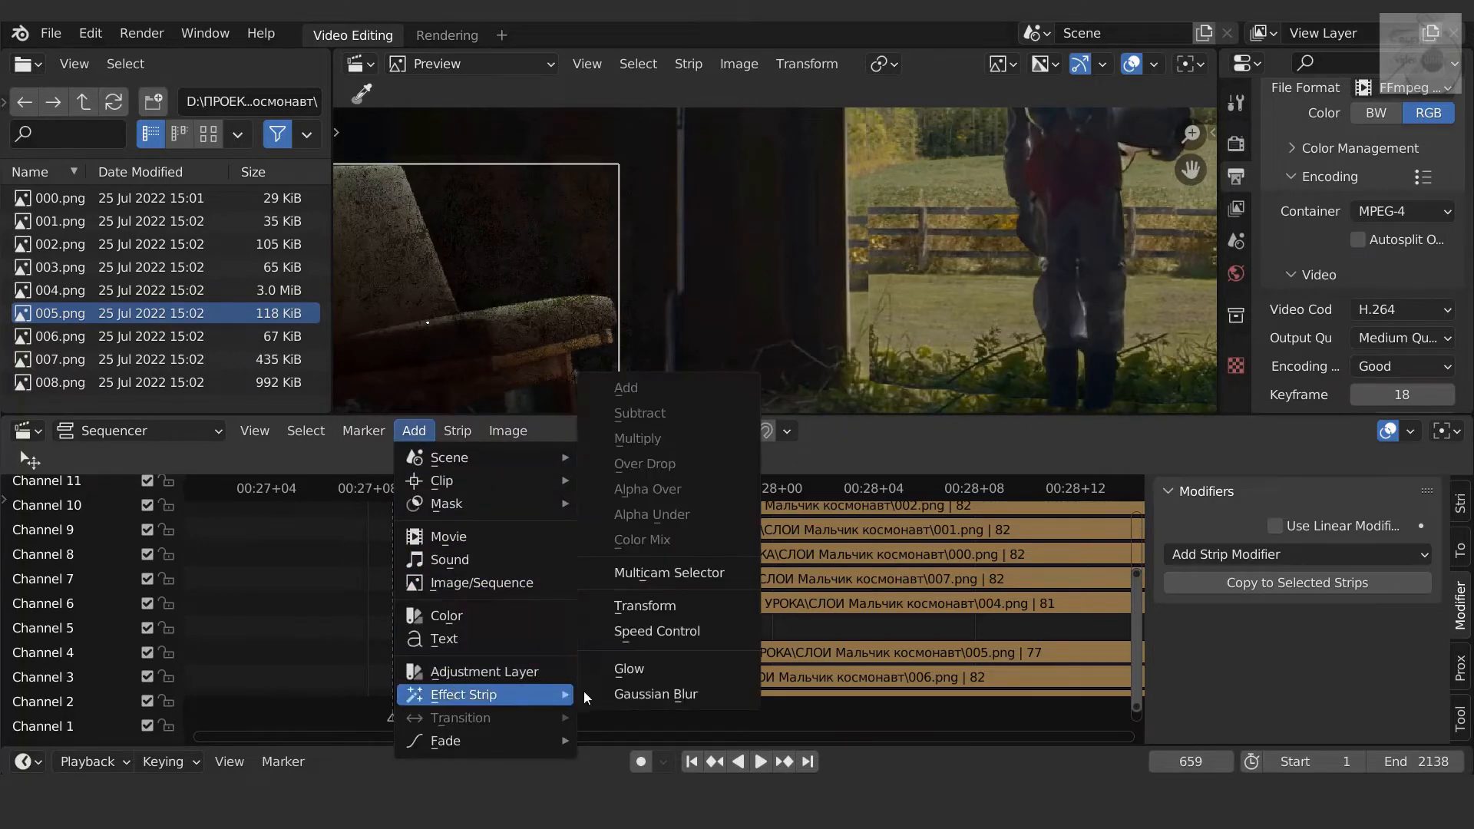
pyautogui.click(646, 691)
pyautogui.click(1461, 503)
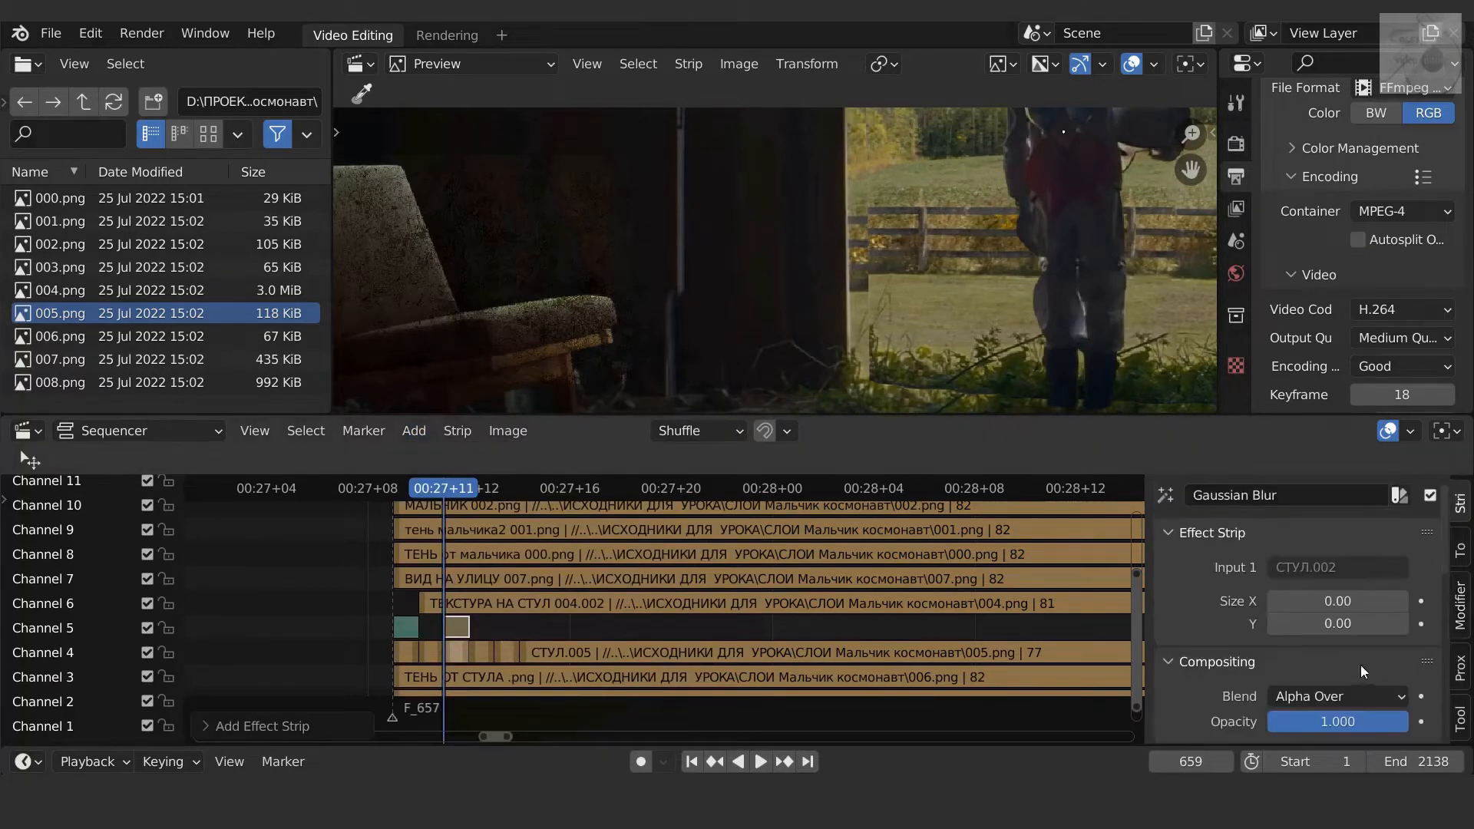
pyautogui.moveTo(1338, 601)
pyautogui.mouseDown()
pyautogui.moveTo(1351, 601)
pyautogui.moveTo(1303, 647)
pyautogui.moveTo(1325, 624)
pyautogui.moveTo(1358, 624)
pyautogui.moveTo(1351, 605)
pyautogui.moveTo(1386, 605)
pyautogui.mouseUp()
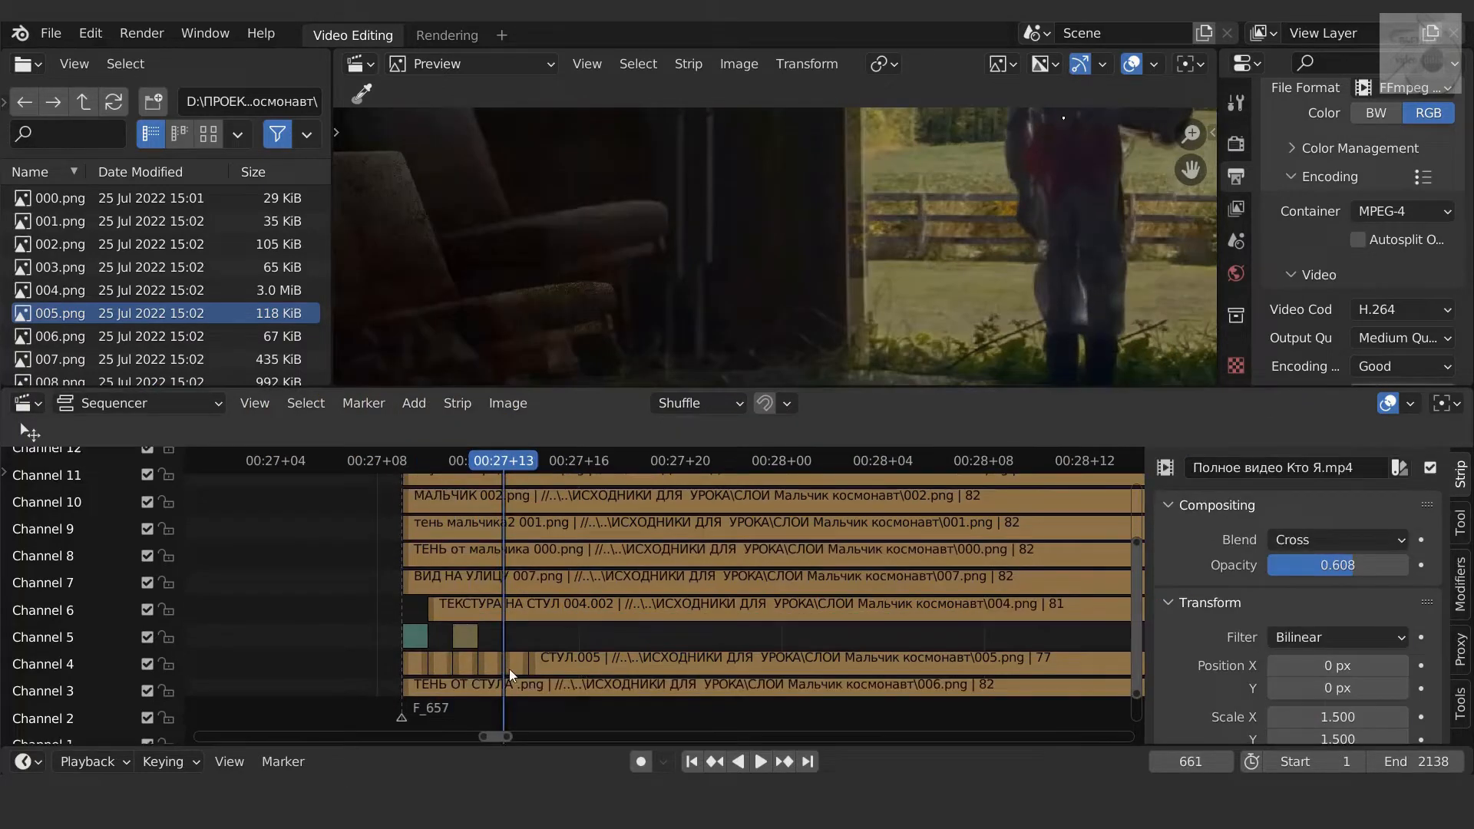
# Step: Move the СТУЛ.004 piece at frame 661 to X -636 px and Y -123 px, and raise its Y scale to 1.062
pyautogui.click(518, 662)
pyautogui.moveTo(1323, 689); pyautogui.dragTo(1358, 667)
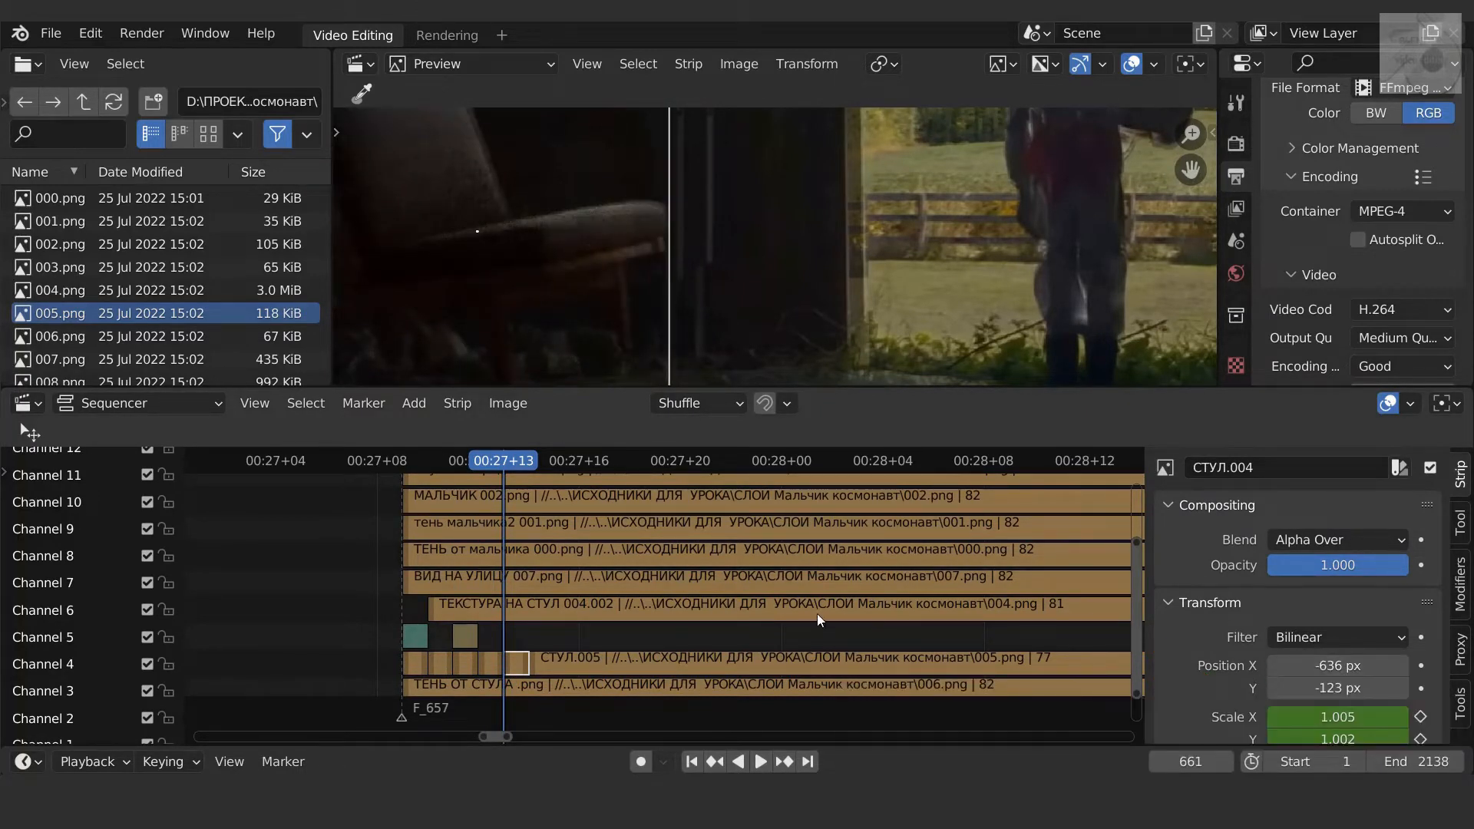
pyautogui.scroll(-5, 605, 286)
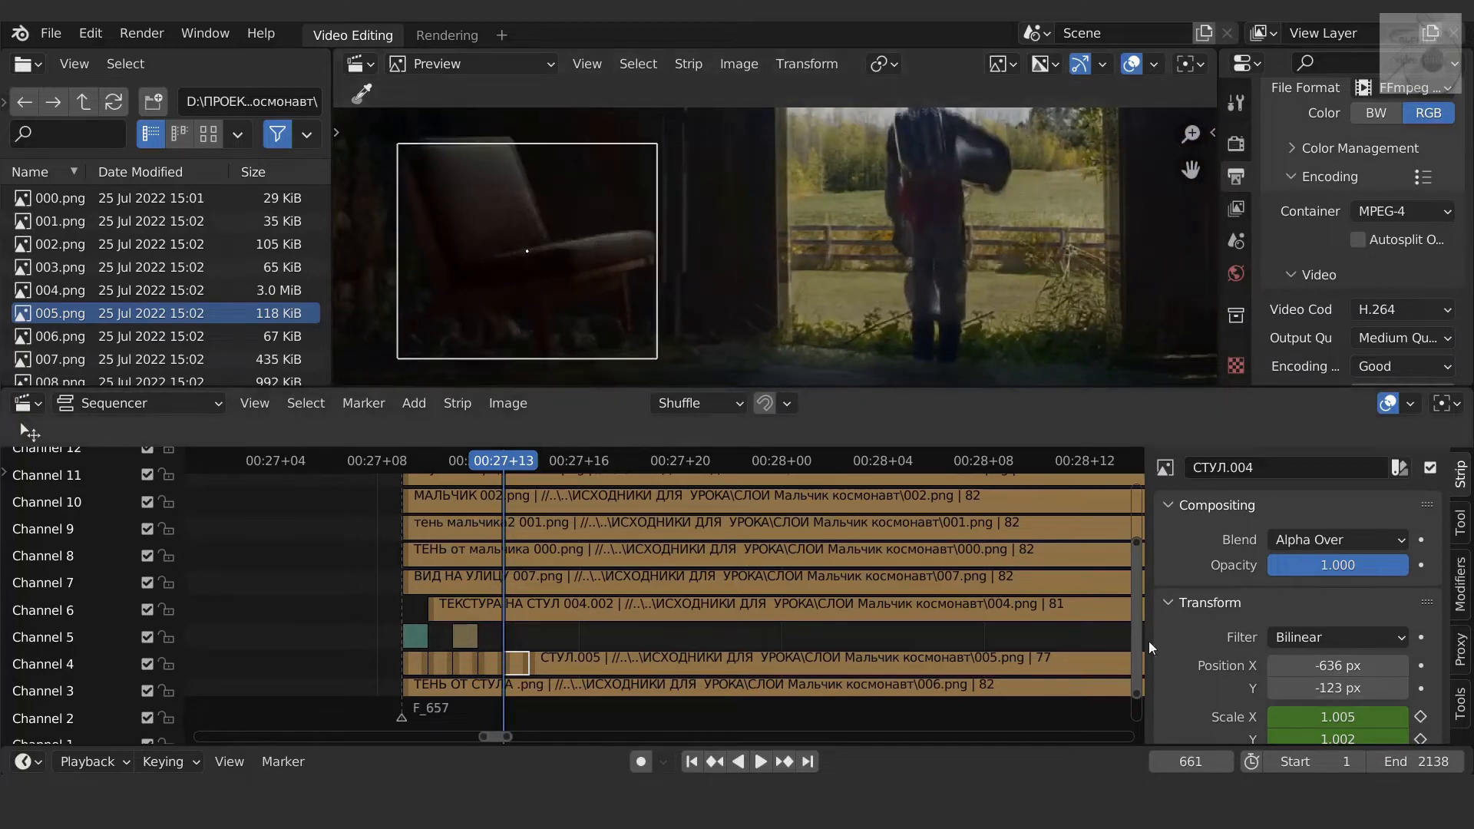
pyautogui.scroll(-2, 1197, 653)
pyautogui.click(1403, 677)
pyautogui.click(1403, 677)
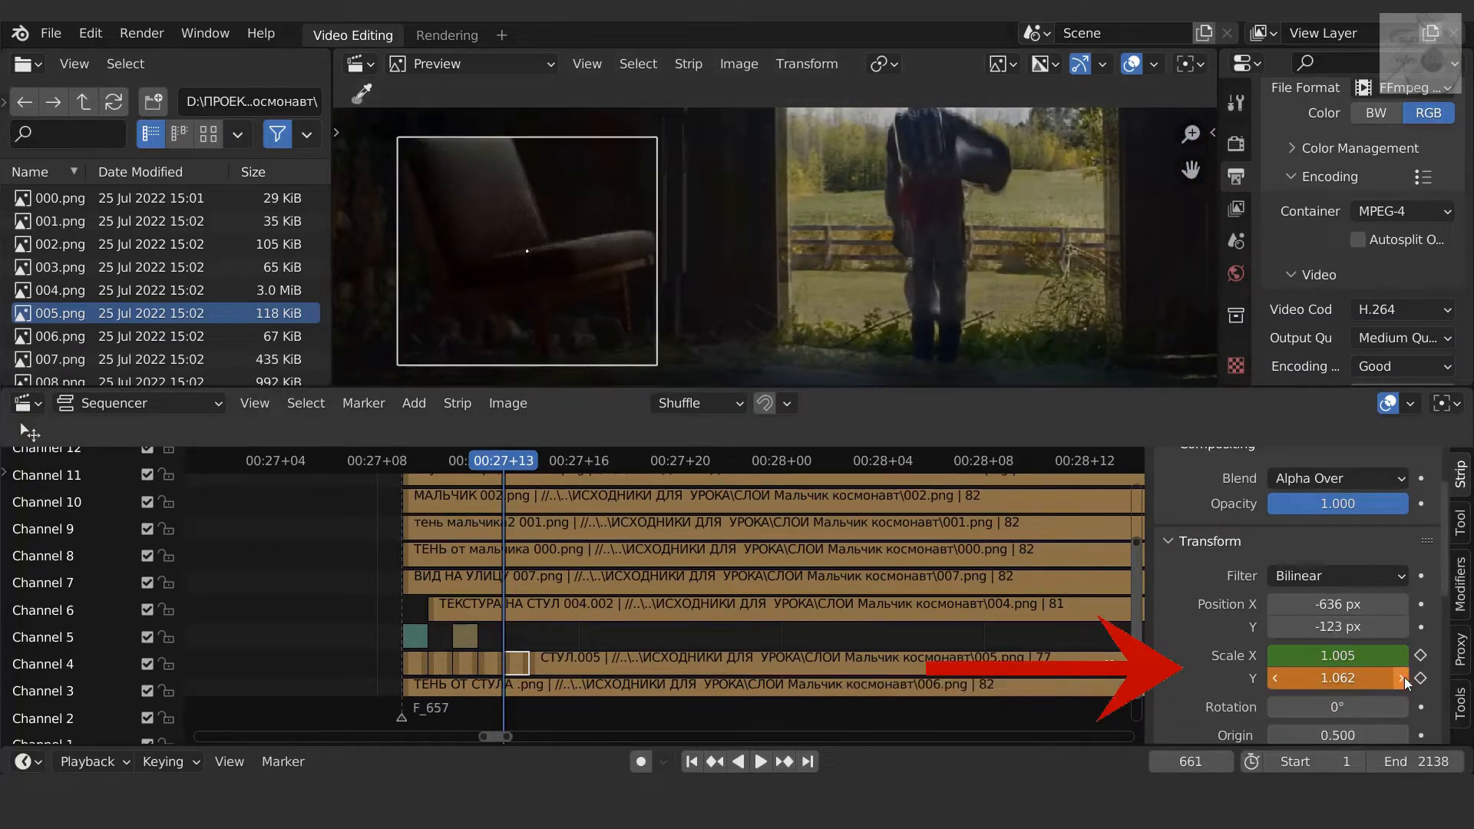
# Step: Split the СТУЛ.005 strip at frame 663 and mute its single-frame piece at frame 662
pyautogui.press('Right')
pyautogui.click(647, 665)
pyautogui.press('Right')
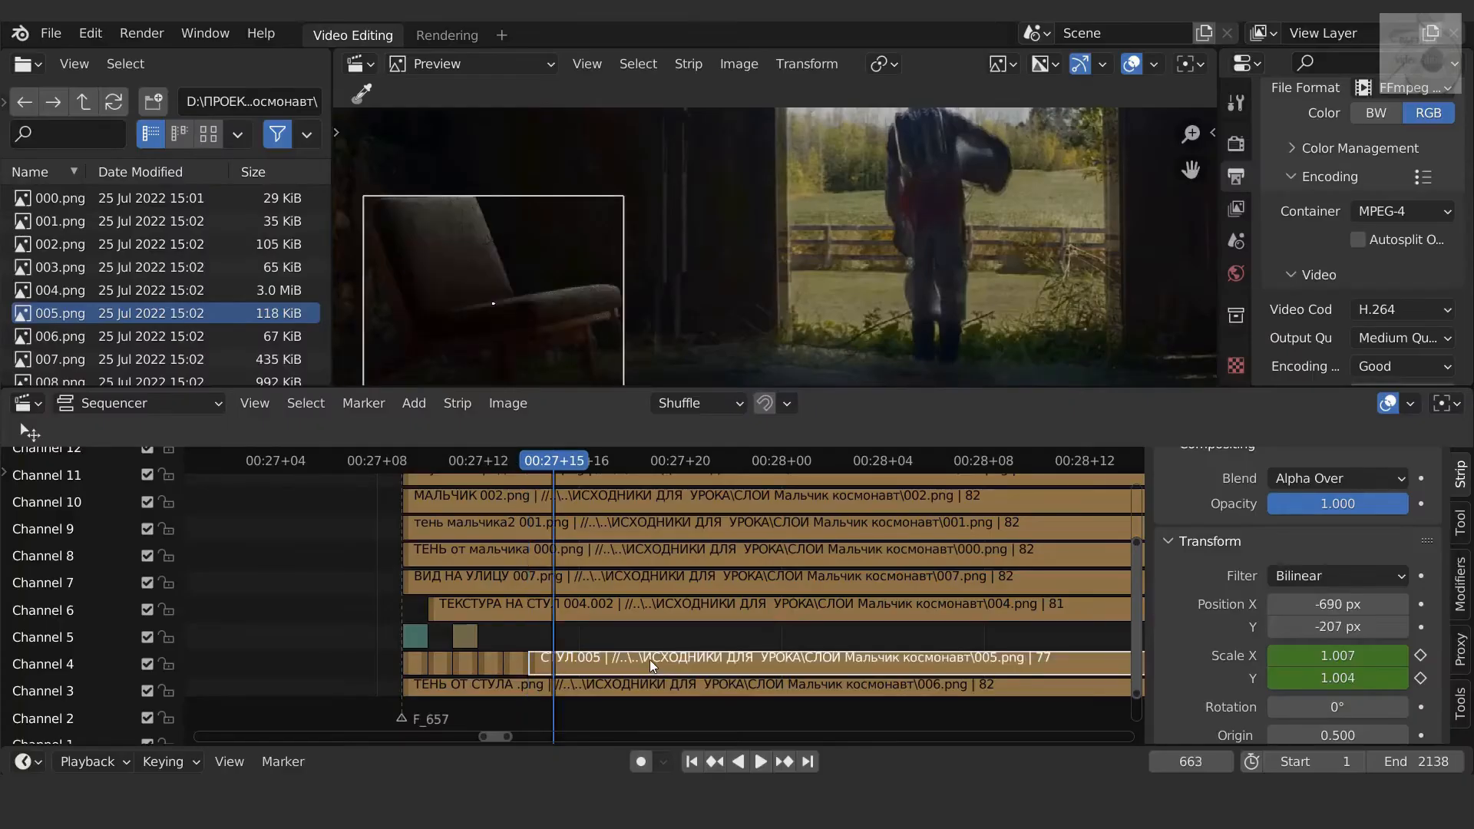
pyautogui.press('k')
pyautogui.click(534, 666)
pyautogui.press('Left')
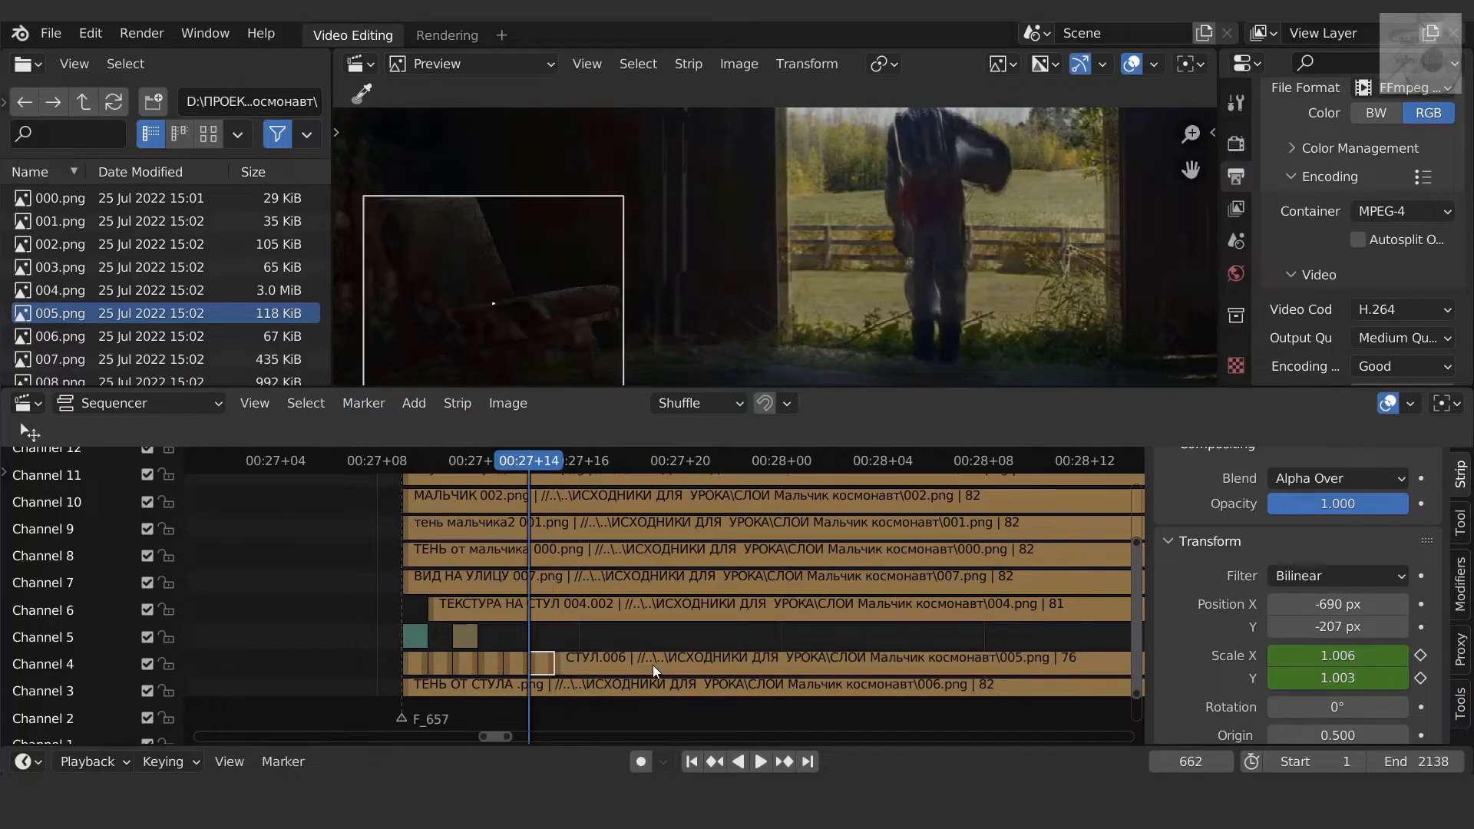
pyautogui.press('h')
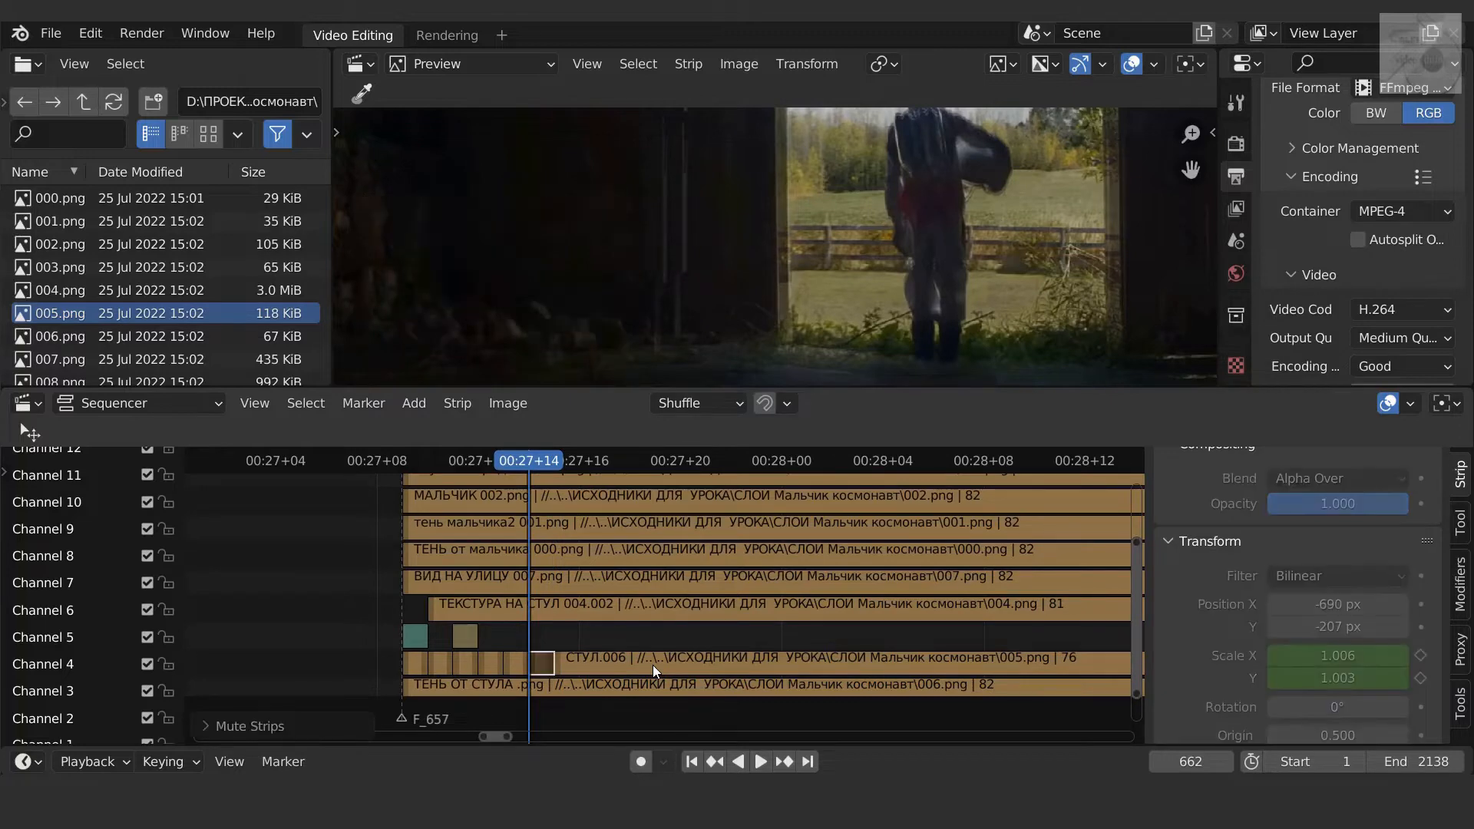
# Step: Split the СТУЛ.006 strip at frame 692 and adjust the Y position of the chair piece at frame 691
pyautogui.press('space')
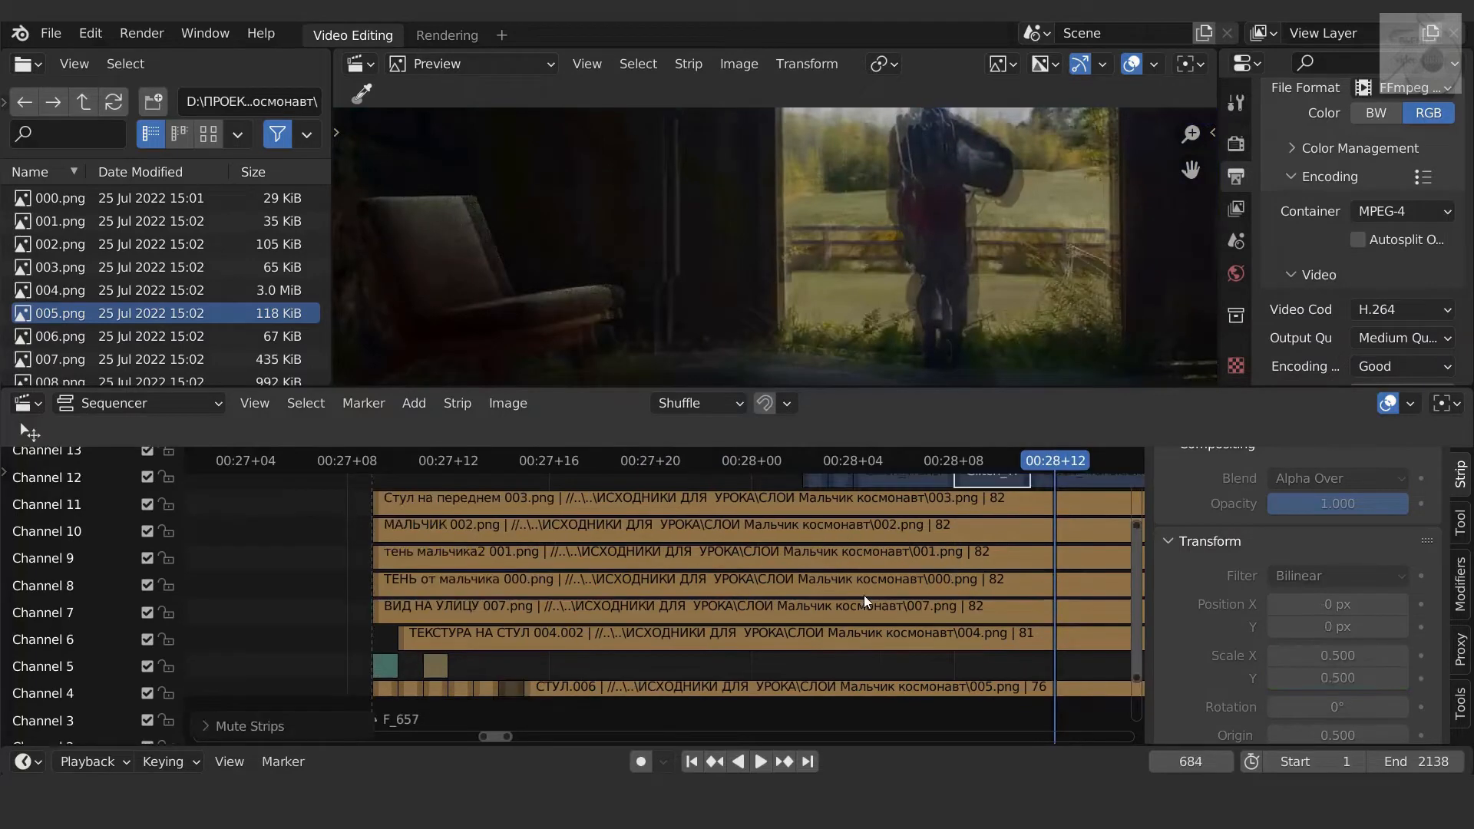
pyautogui.moveTo(863, 596); pyautogui.dragTo(569, 598, button='middle')
pyautogui.press('space')
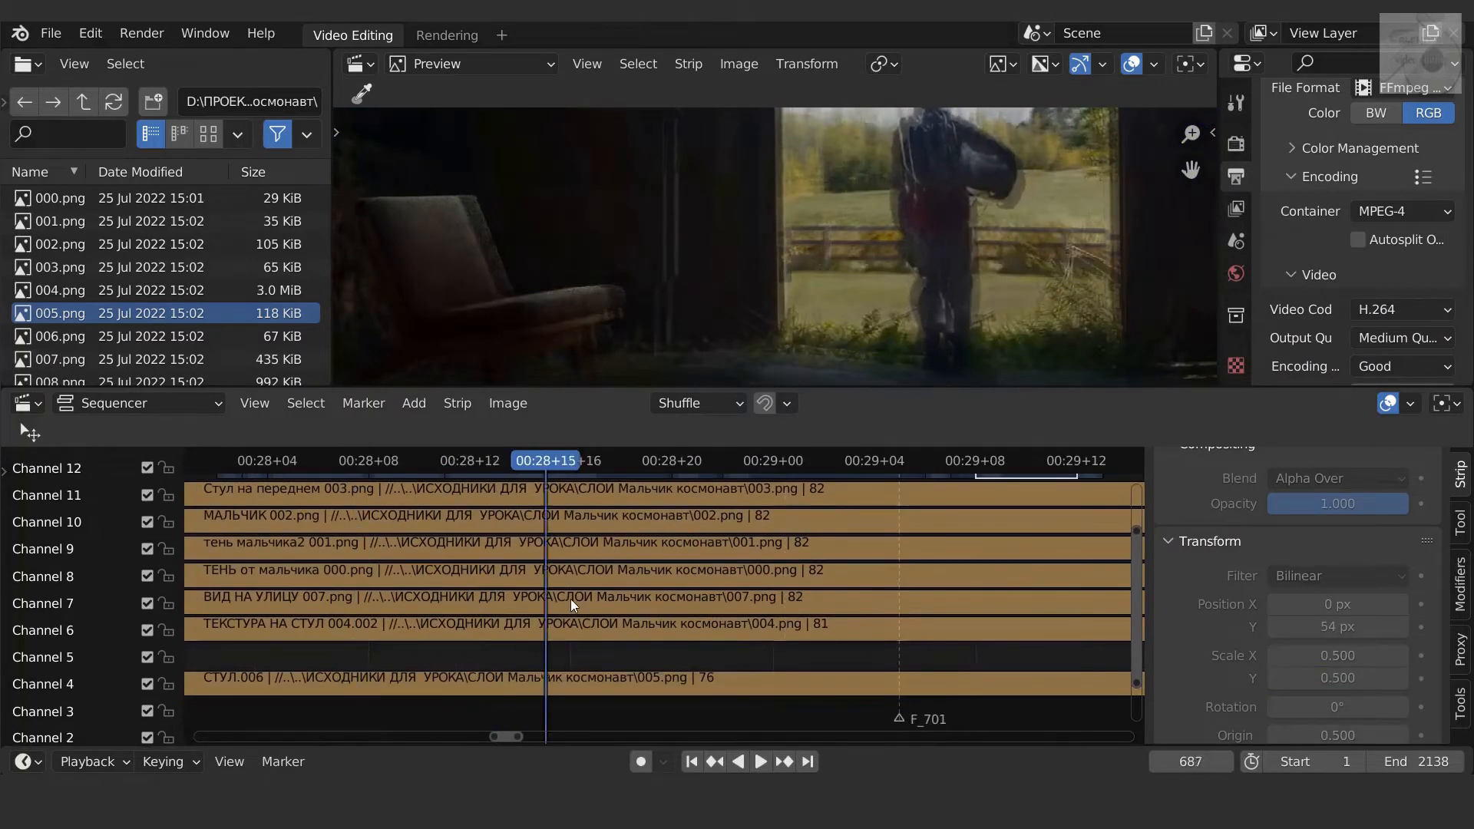
pyautogui.click(674, 683)
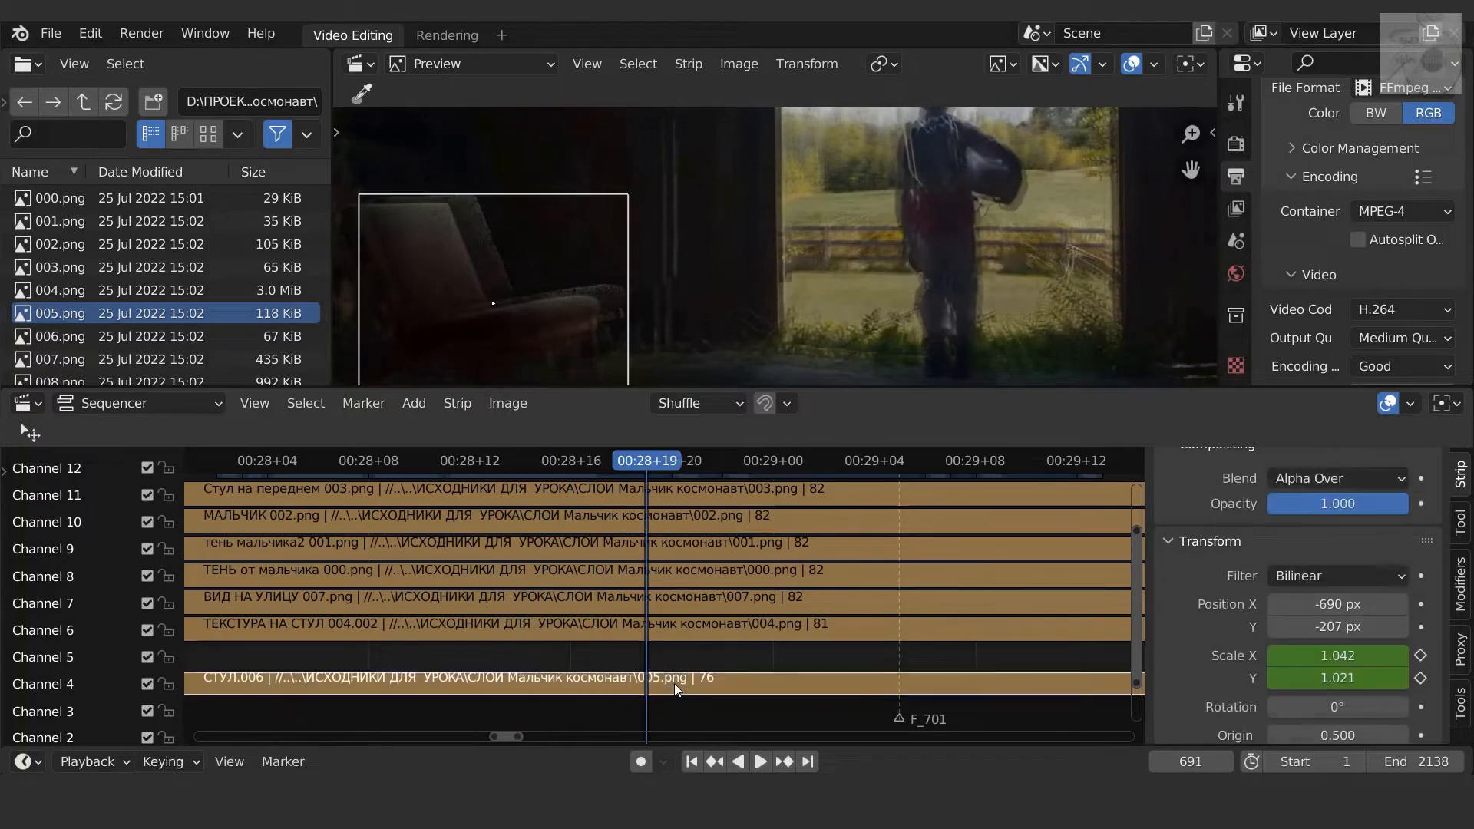
pyautogui.press('k')
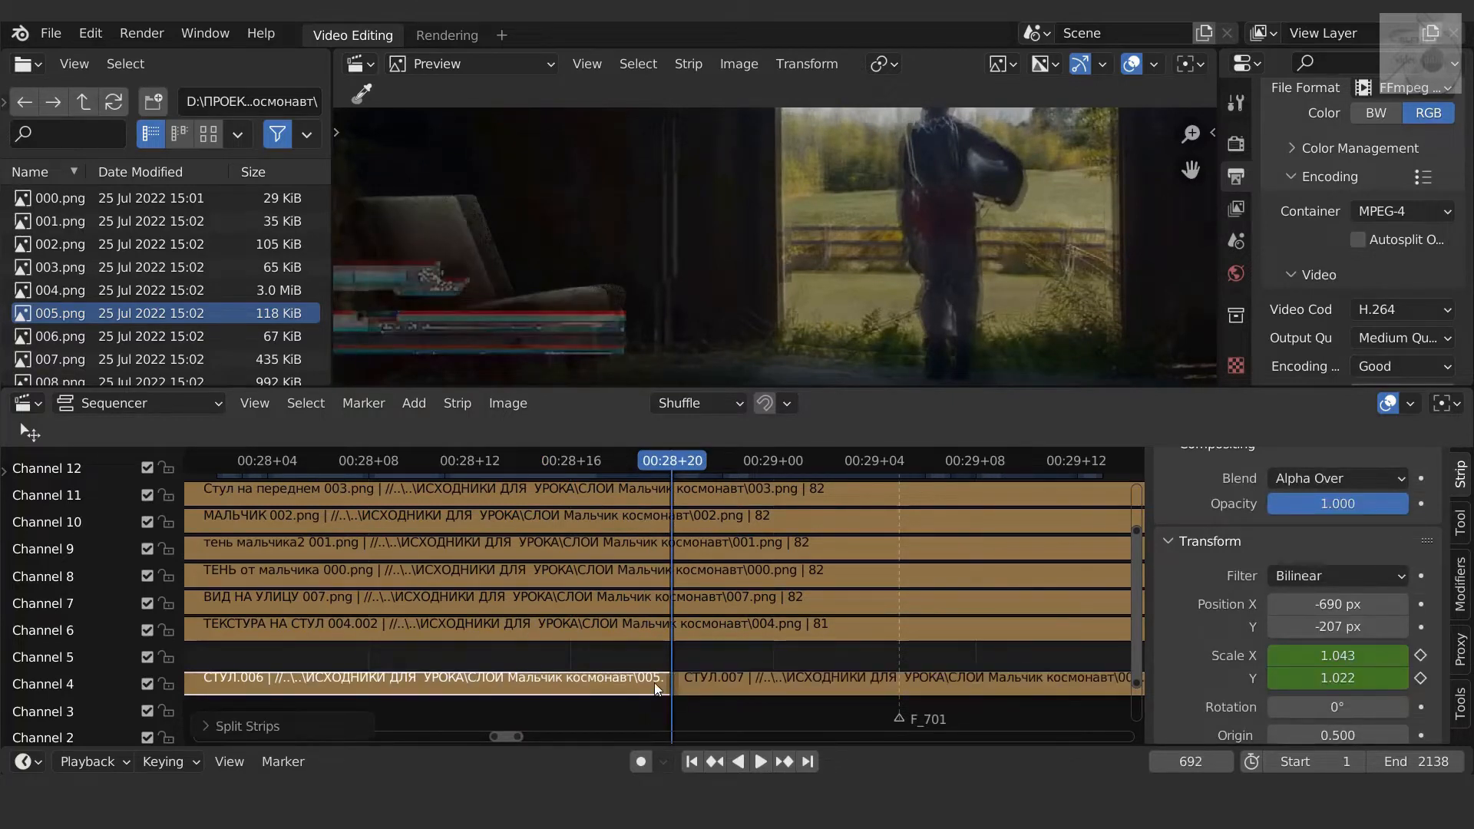
pyautogui.moveTo(654, 683); pyautogui.dragTo(717, 569, button='middle')
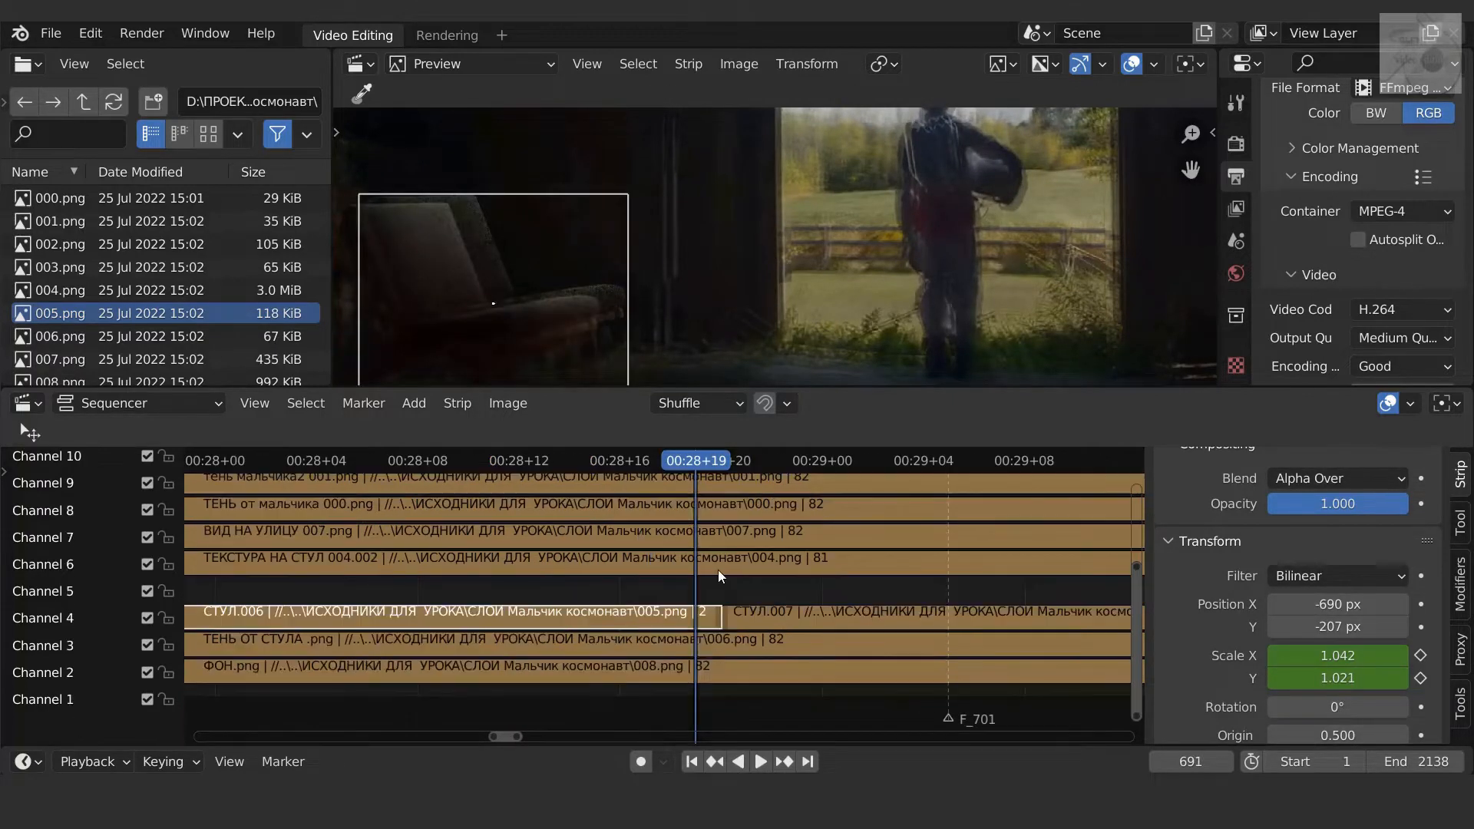
pyautogui.moveTo(1357, 626); pyautogui.dragTo(1317, 626)
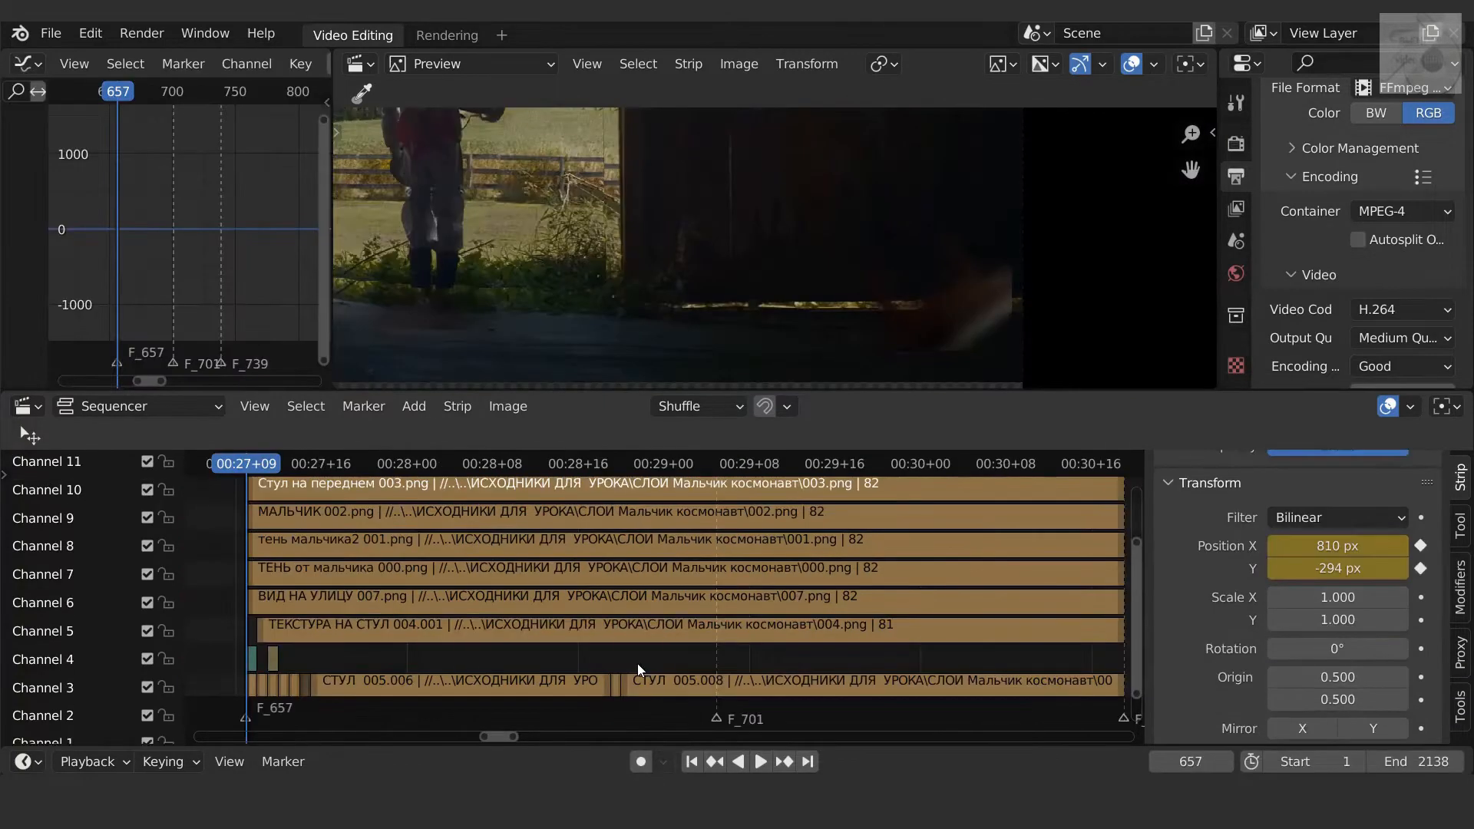
# Step: Step through the position keyframes of the Стул на переднем 003.png strip up to frame 738 to examine its movement
pyautogui.click(636, 487)
pyautogui.press('Up')
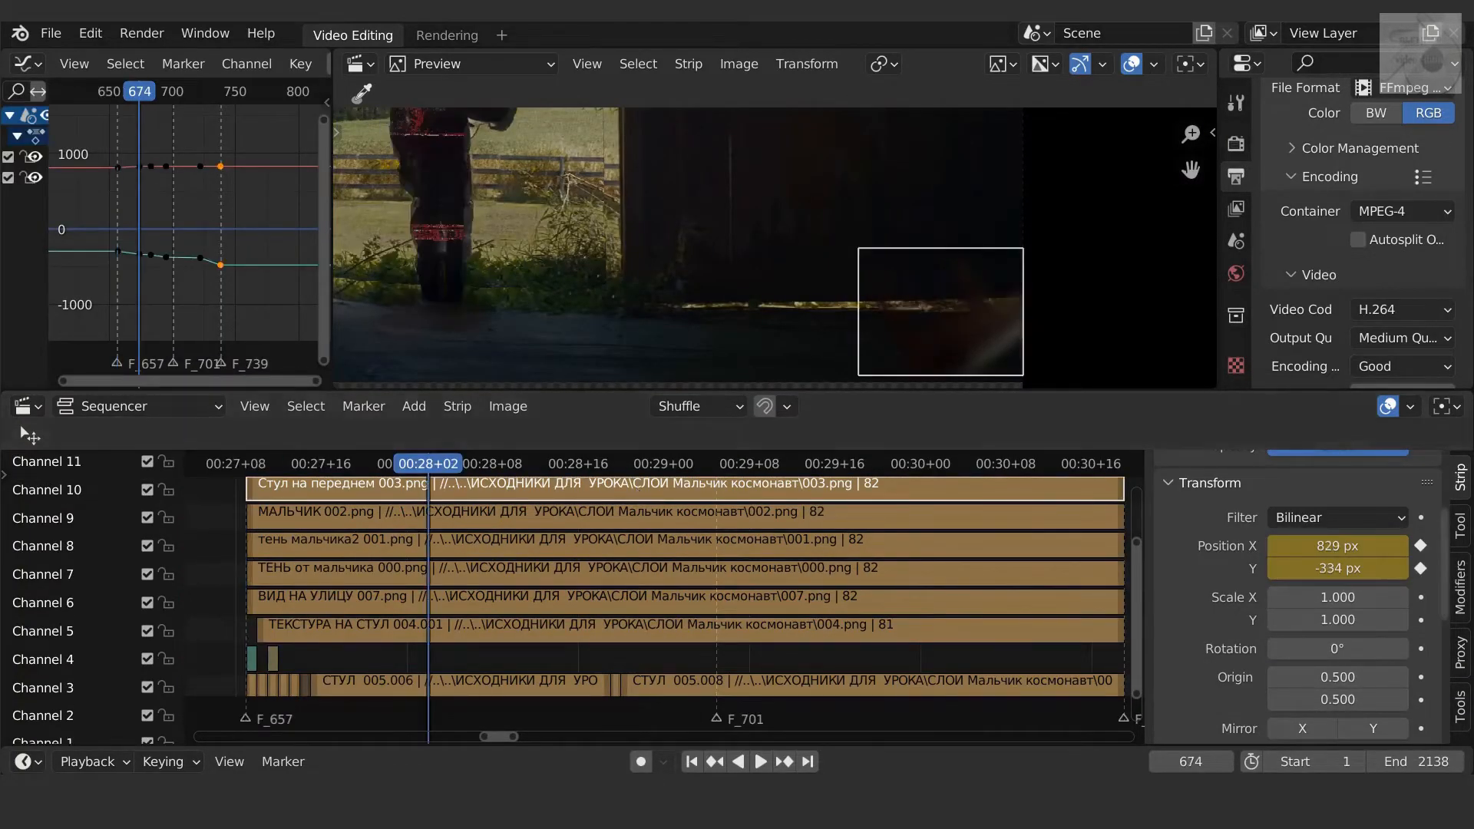
pyautogui.press('Up')
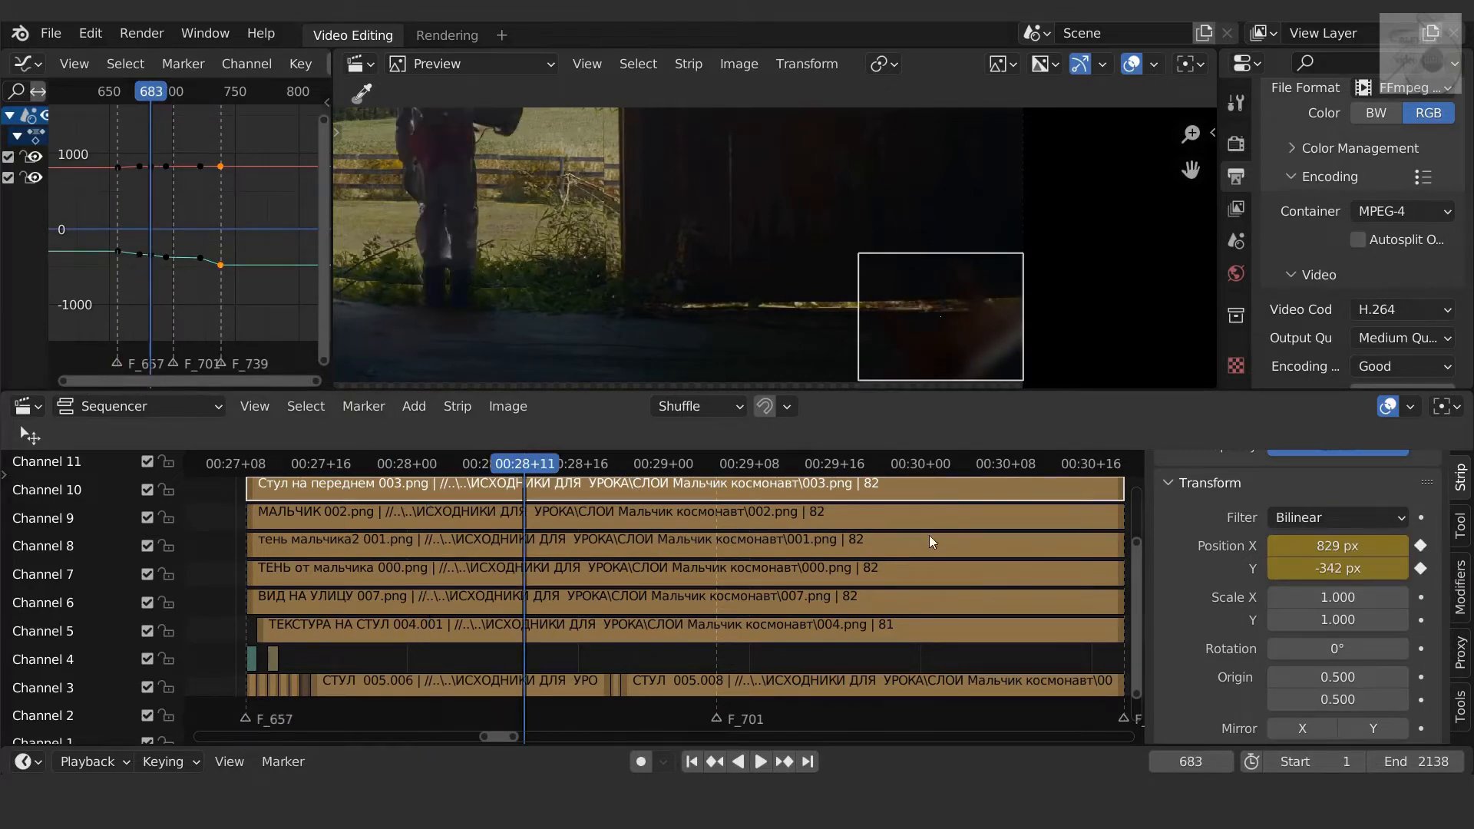
pyautogui.press('Up')
pyautogui.press('Up')
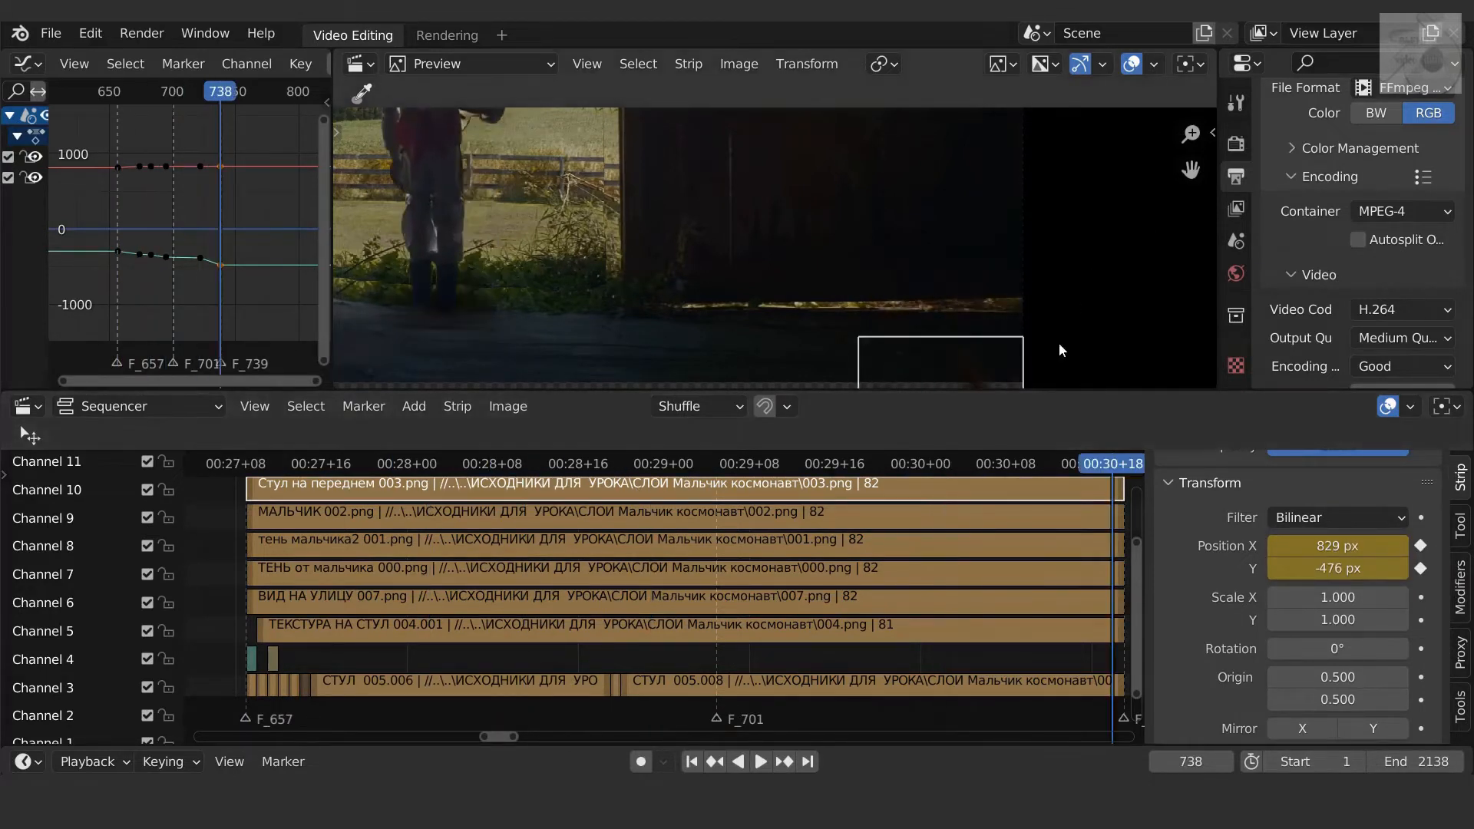
# Step: Keyframe the МАЛЬЧИК 002.png strip at frame 657 with position X 35 px, Y -55 px and X and Y scale 1.000
pyautogui.press('Up')
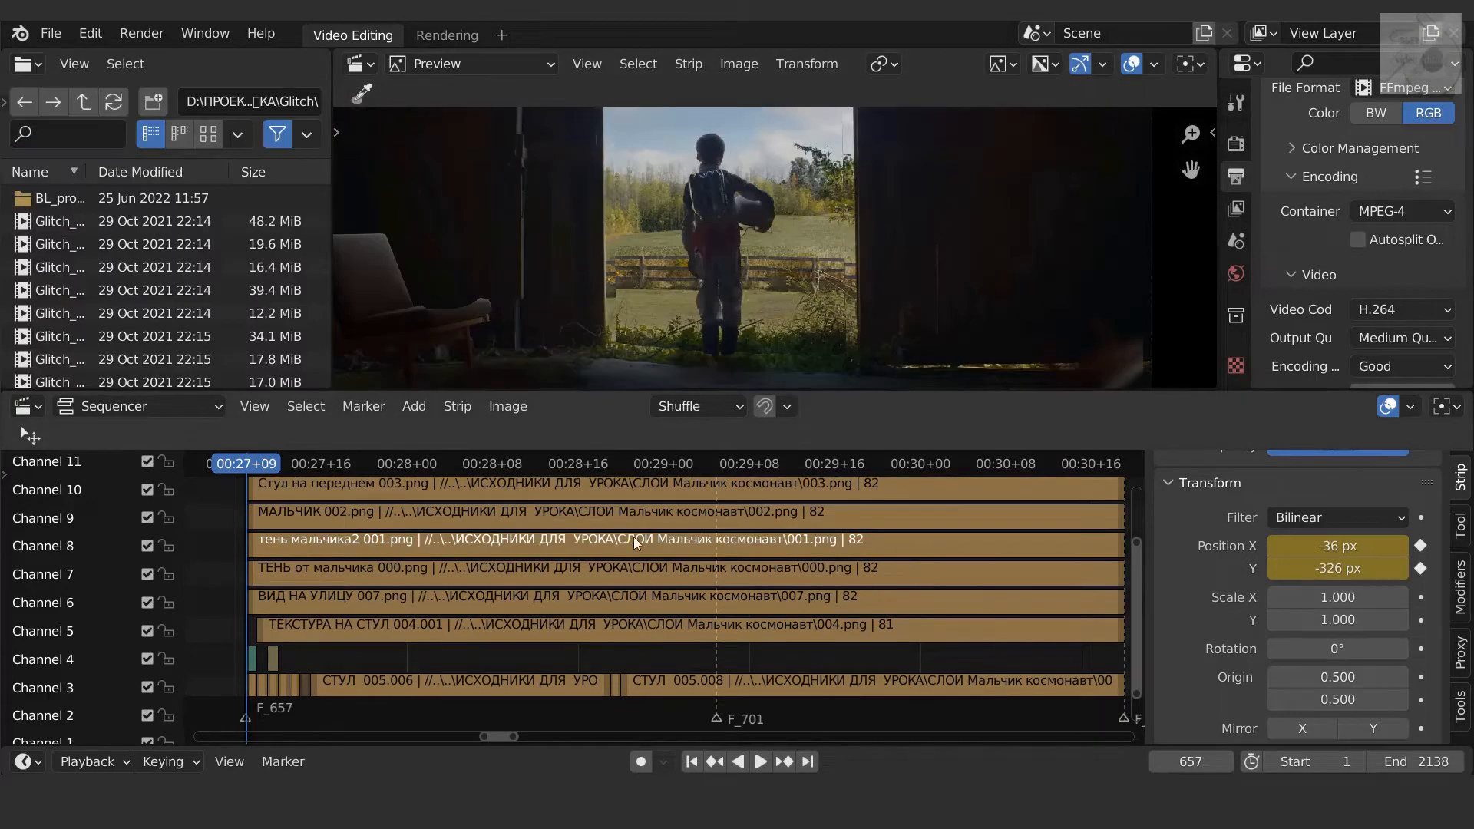
pyautogui.click(629, 509)
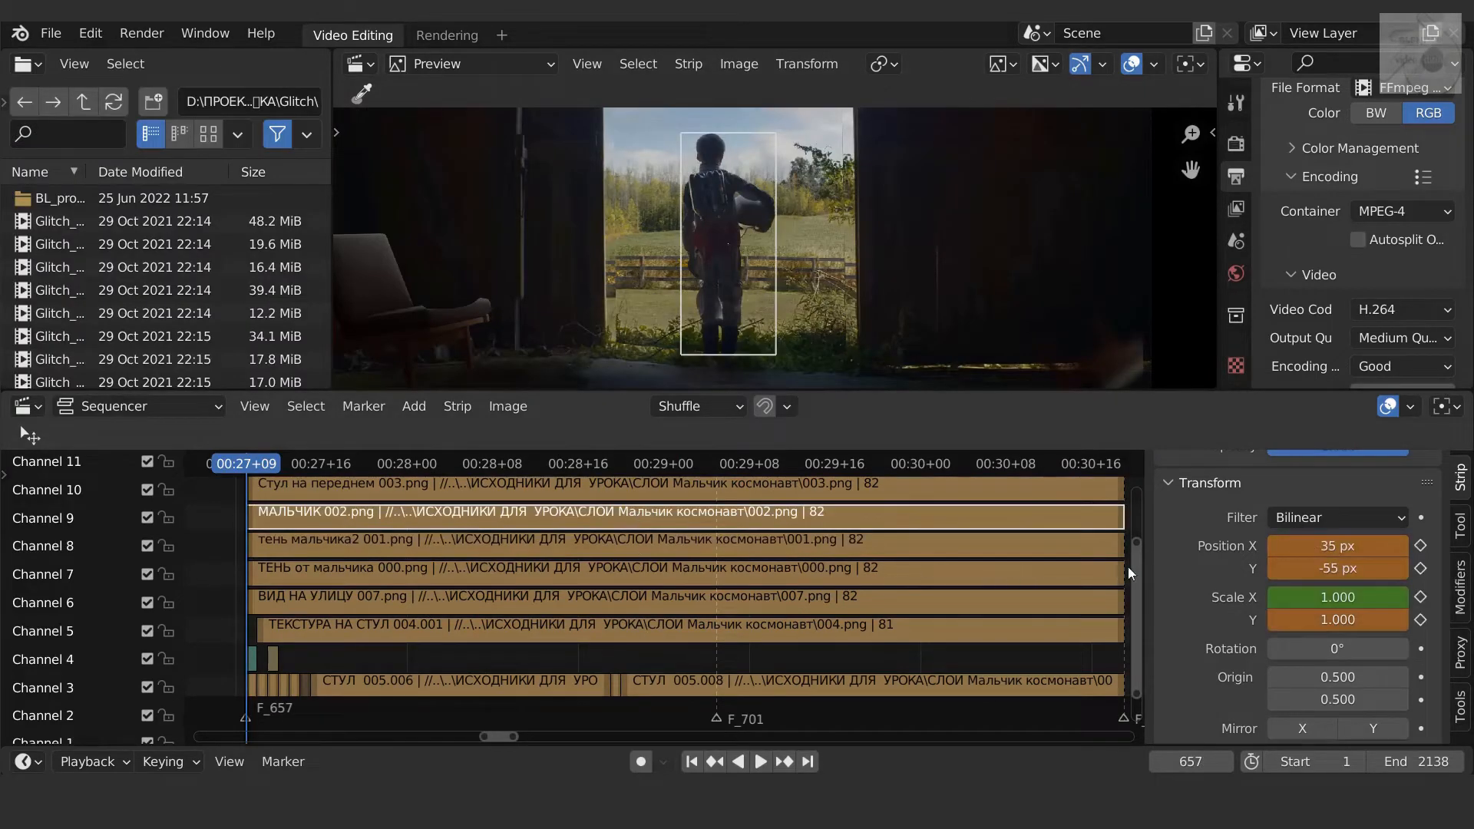
pyautogui.click(1421, 545)
pyautogui.click(1421, 568)
pyautogui.click(1420, 596)
pyautogui.click(1420, 620)
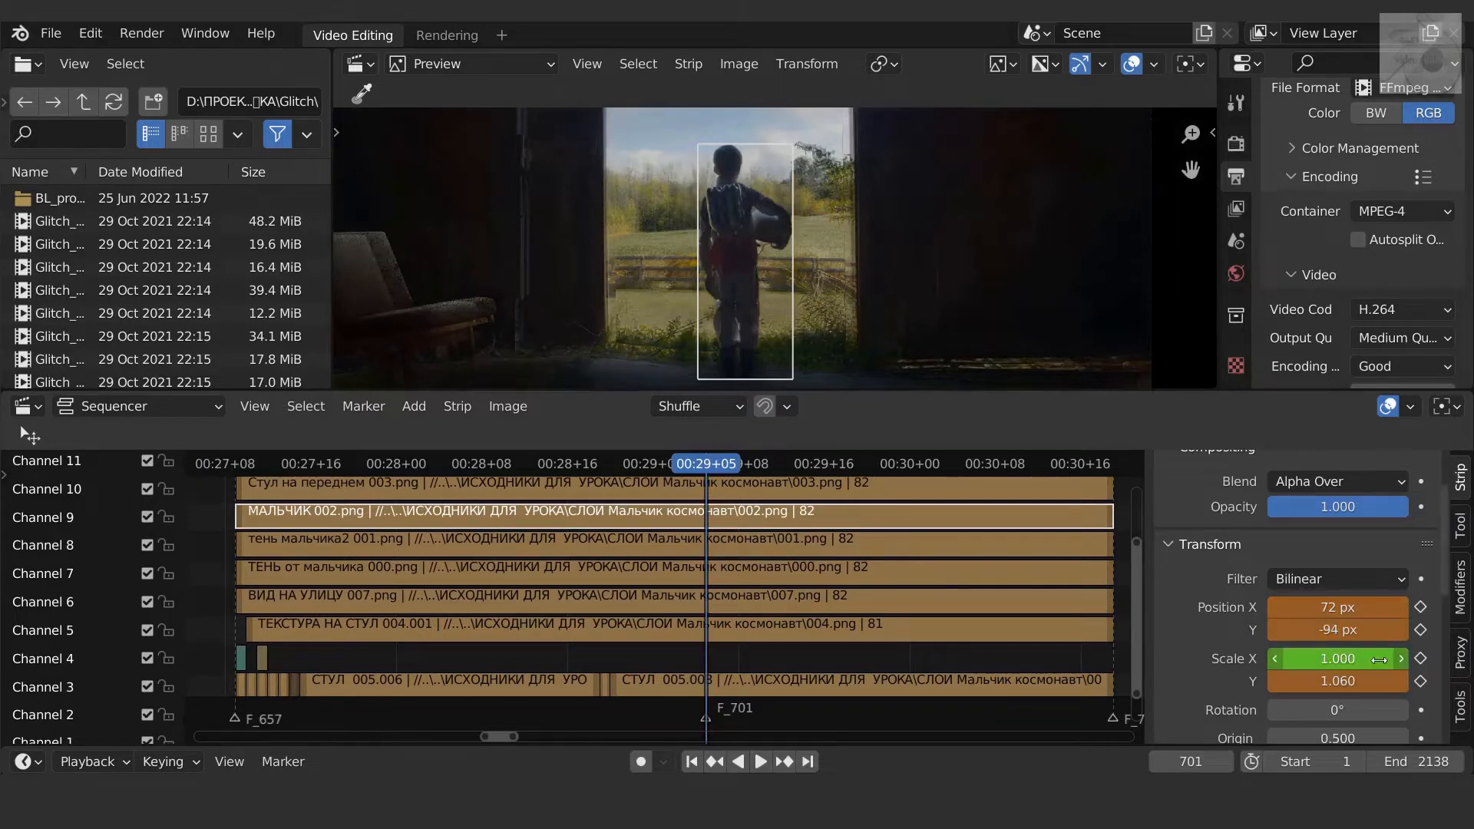
# Step: Keyframe the МАЛЬЧИК 002.png strip at frame 701 with position X 72 px, Y -94 px, X scale 1.000 and Y scale 1.060
pyautogui.click(1421, 658)
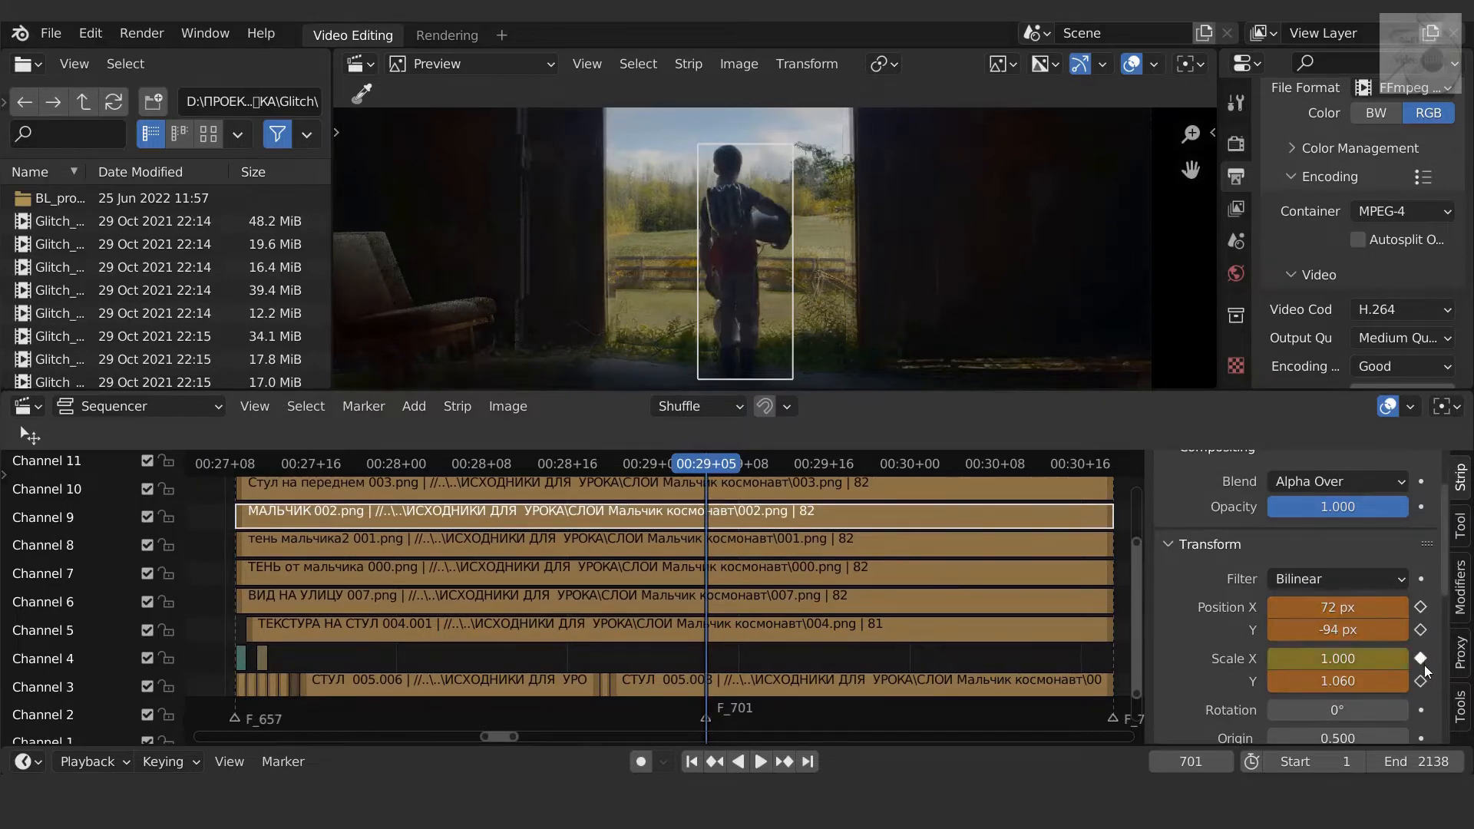
pyautogui.click(1421, 682)
pyautogui.click(1421, 608)
pyautogui.click(1422, 630)
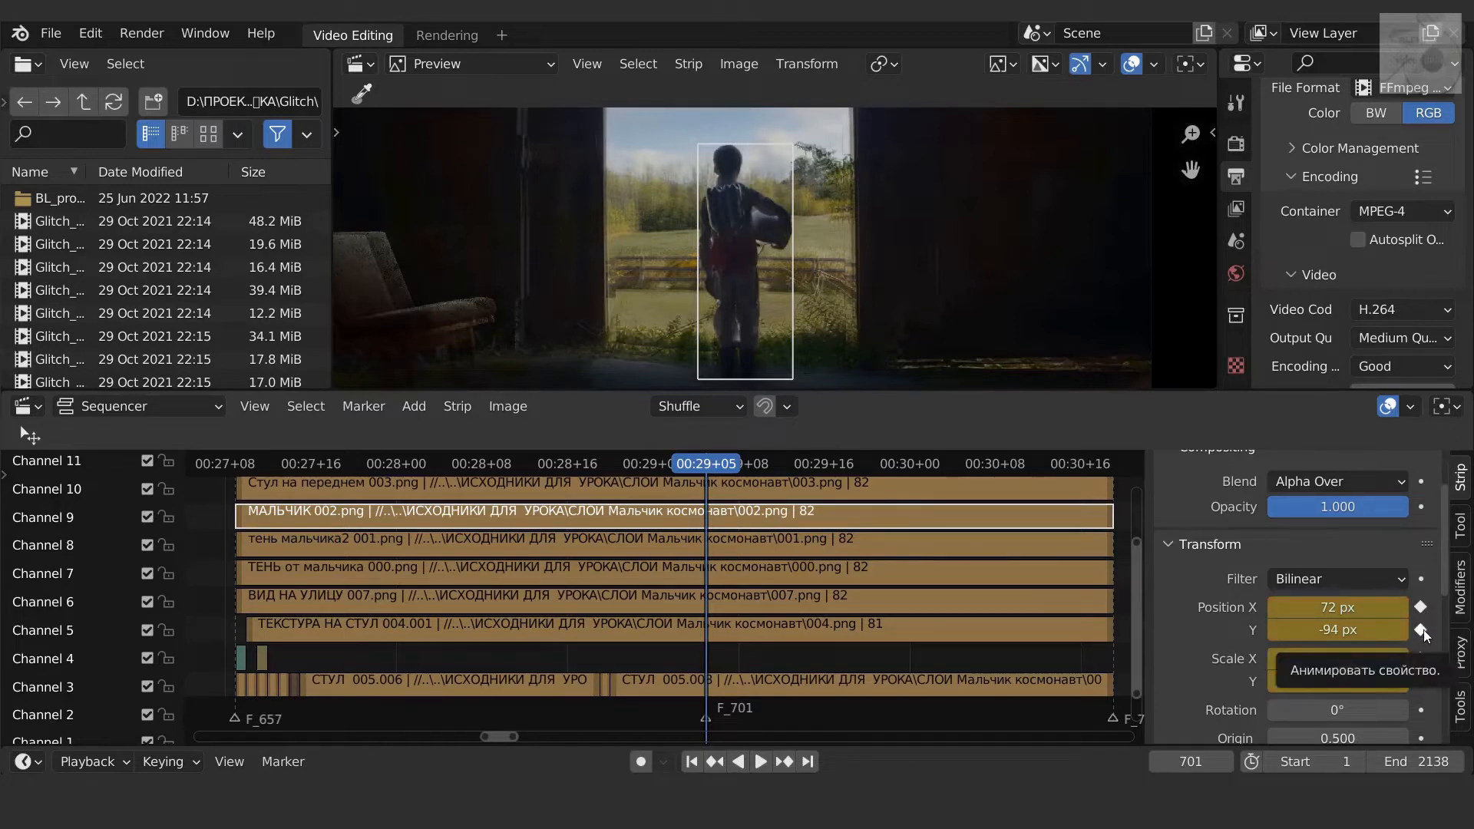
# Step: Keyframe the МАЛЬЧИК 002.png strip at frame 703 with position X 0 px, Y -11 px, X scale 1.000 and Y scale 1.090
pyautogui.press('Right')
pyautogui.press('Right')
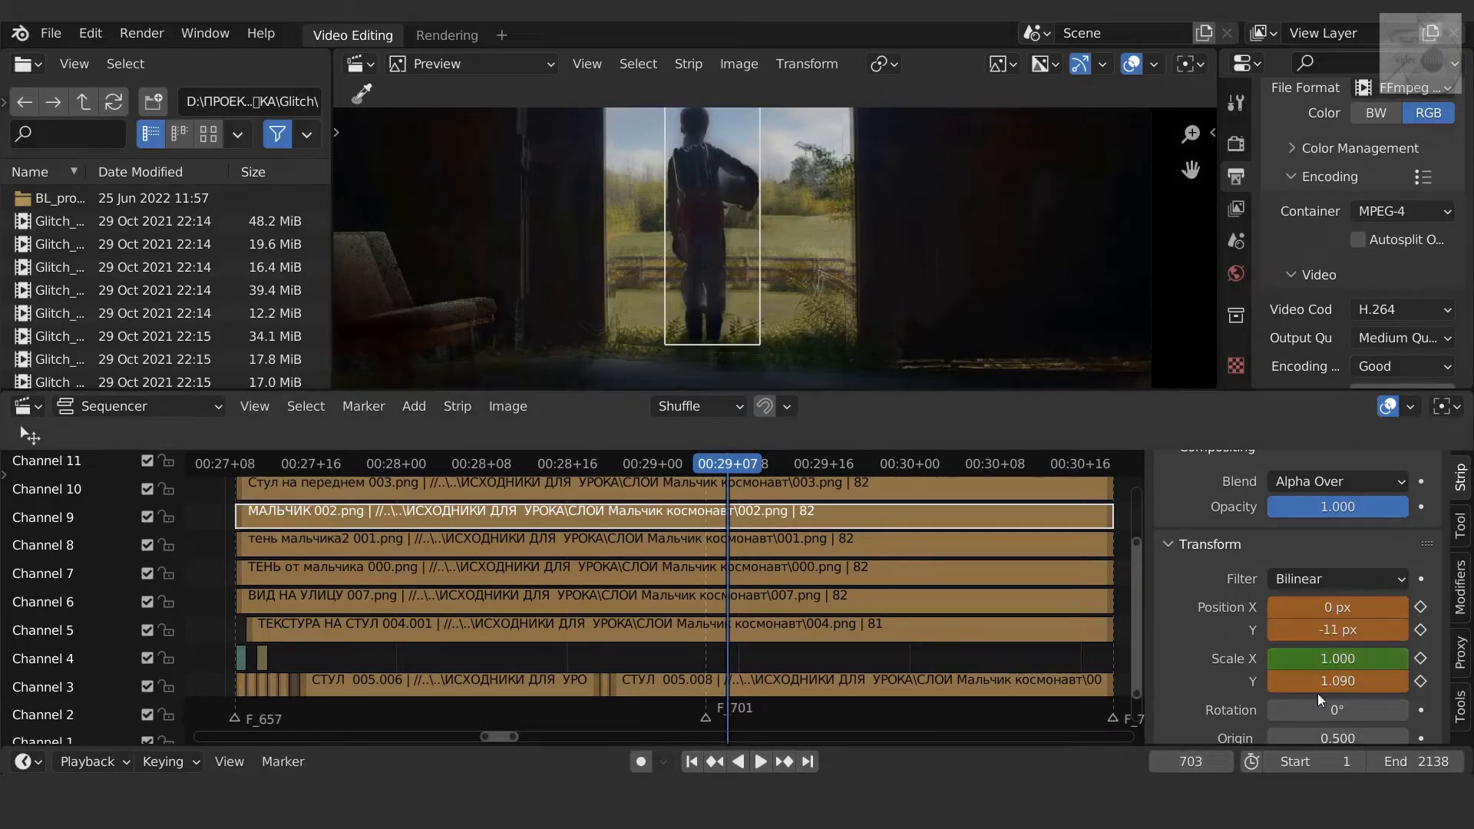
pyautogui.click(1420, 607)
pyautogui.click(1421, 630)
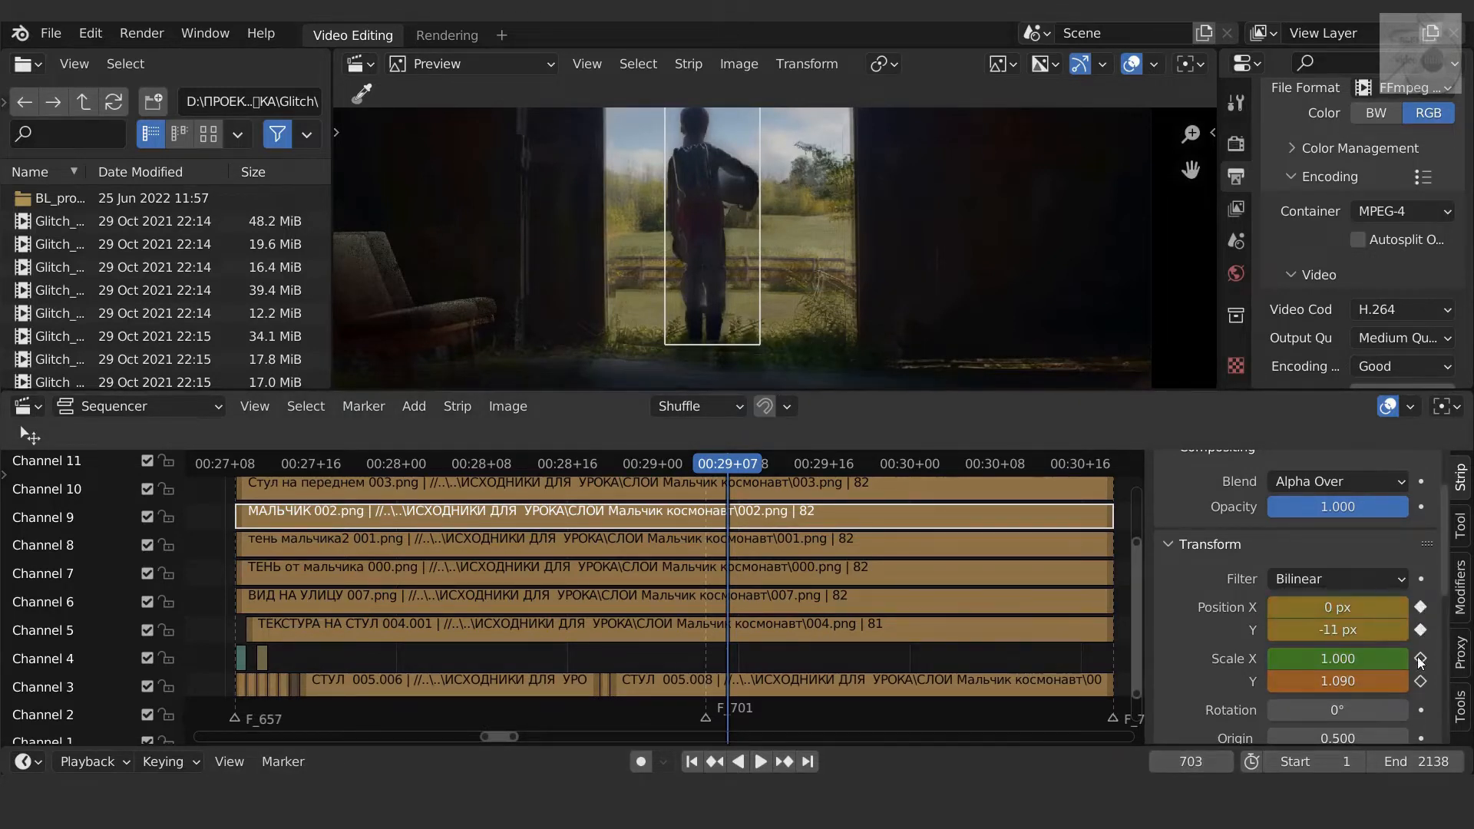
pyautogui.click(1420, 658)
pyautogui.click(1421, 680)
# Step: Keyframe the МАЛЬЧИК 002.png strip at frame 704 with position X 37 px, Y -63 px, X scale 1.000 and Y scale 1.090
pyautogui.press('Right')
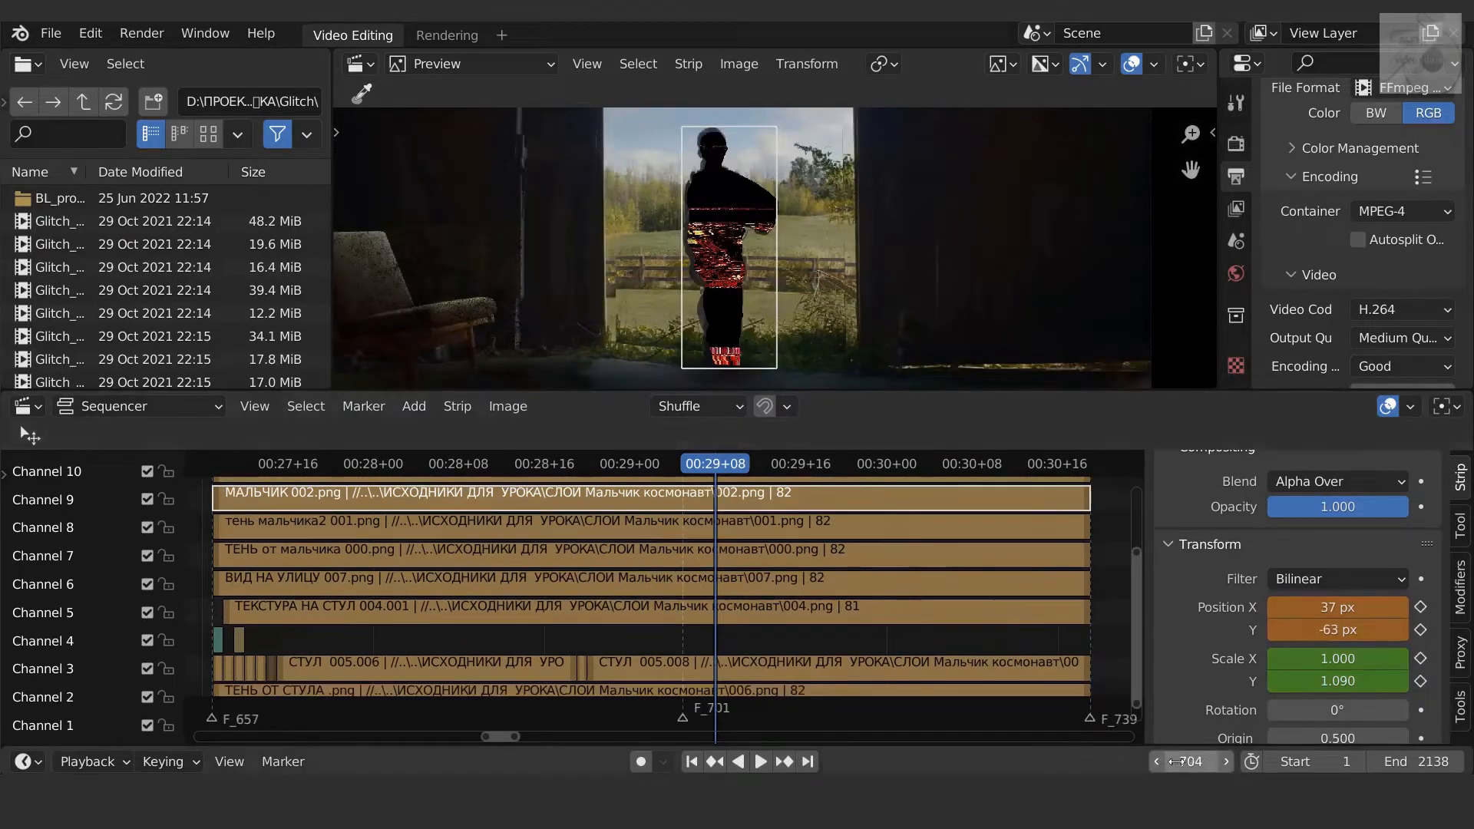
pyautogui.click(1421, 607)
pyautogui.click(1421, 629)
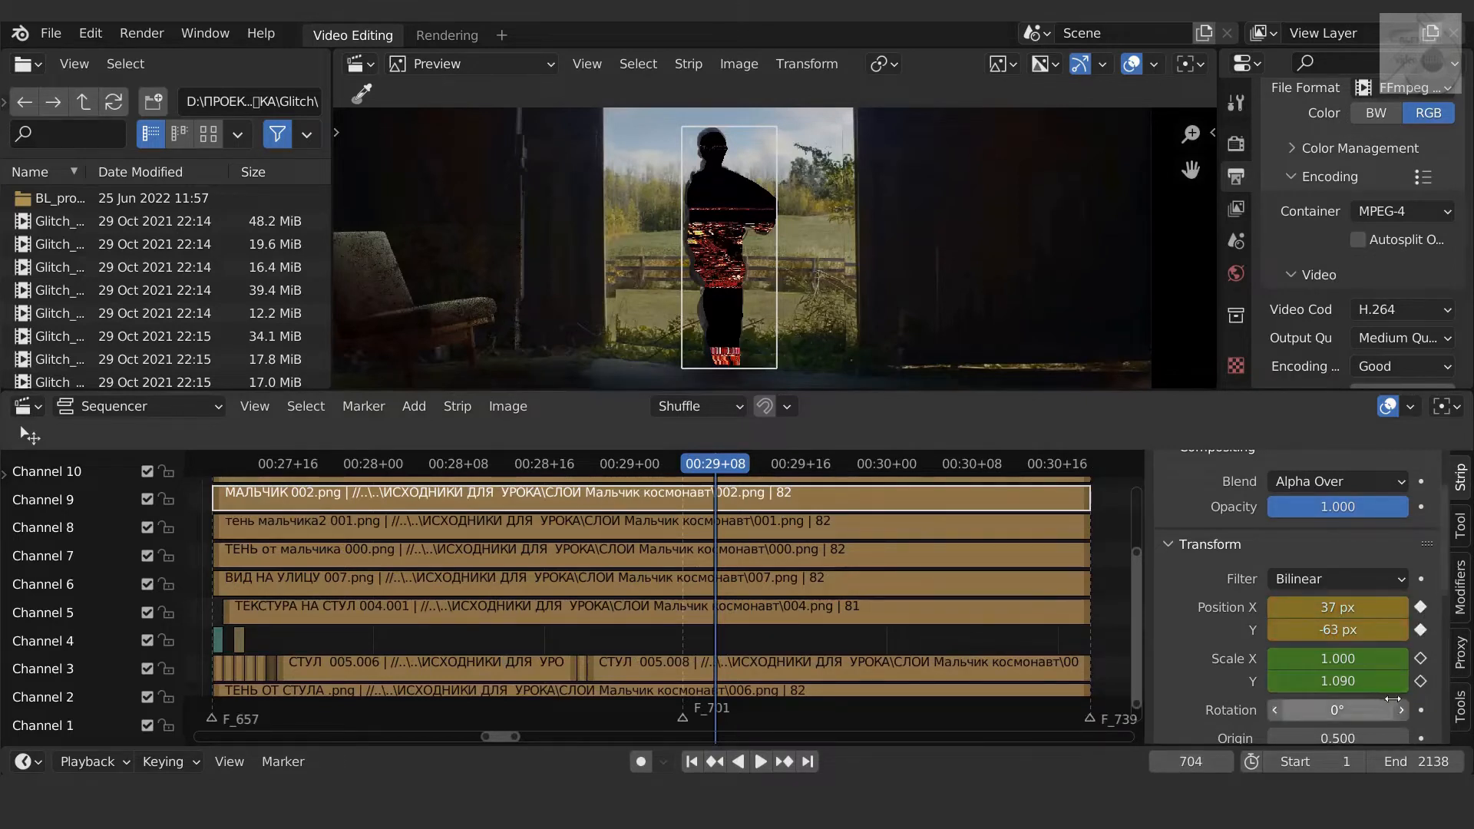
pyautogui.click(1420, 658)
pyautogui.click(1421, 681)
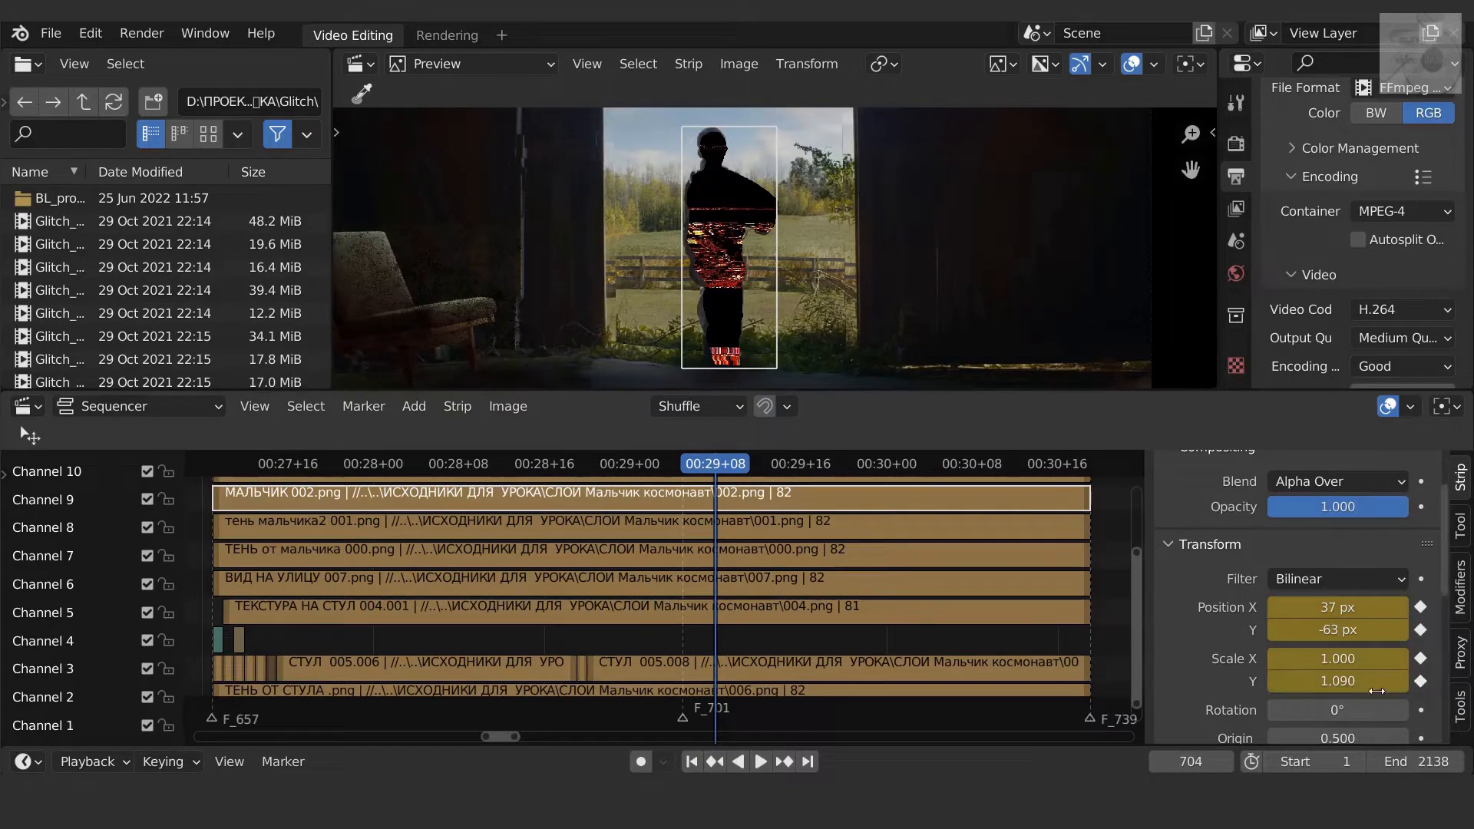
# Step: Keyframe the position of МАЛЬЧИК 002.png at X 95 px, Y -117 px on frame 725 and X 35 px, Y -59 px on frame 726
pyautogui.press('Up')
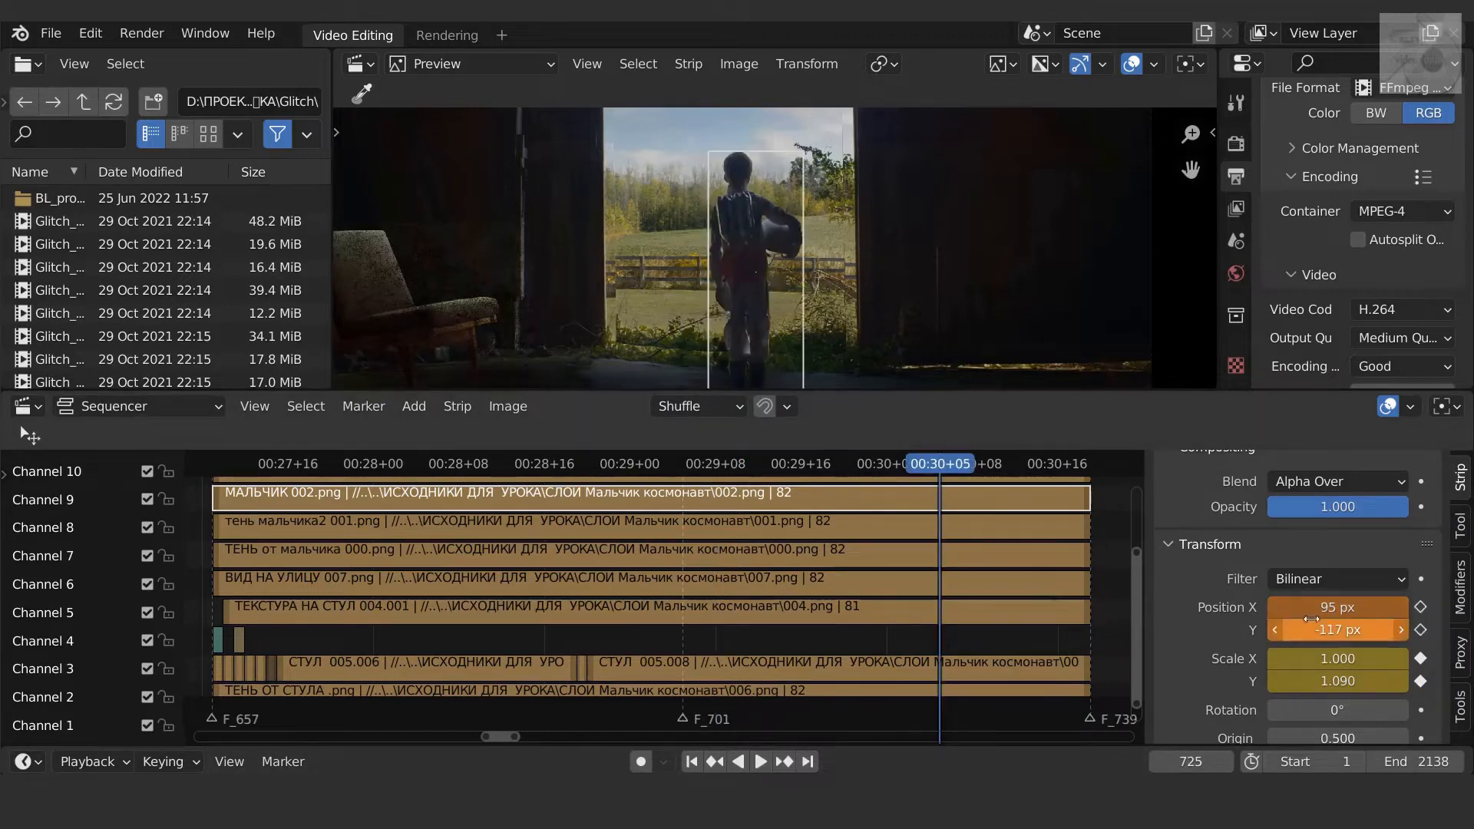
pyautogui.click(1420, 607)
pyautogui.click(1421, 630)
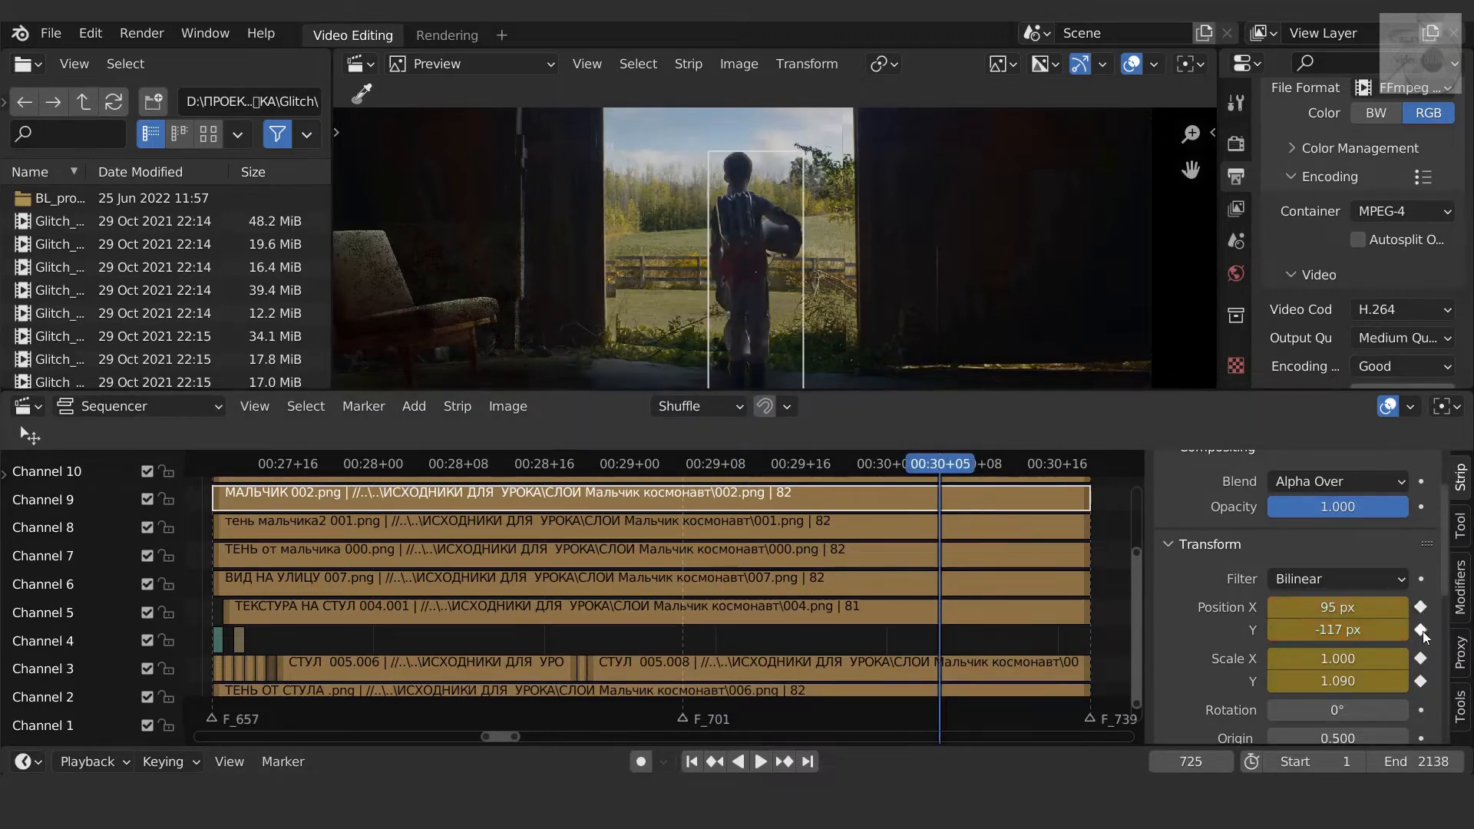
pyautogui.press('Right')
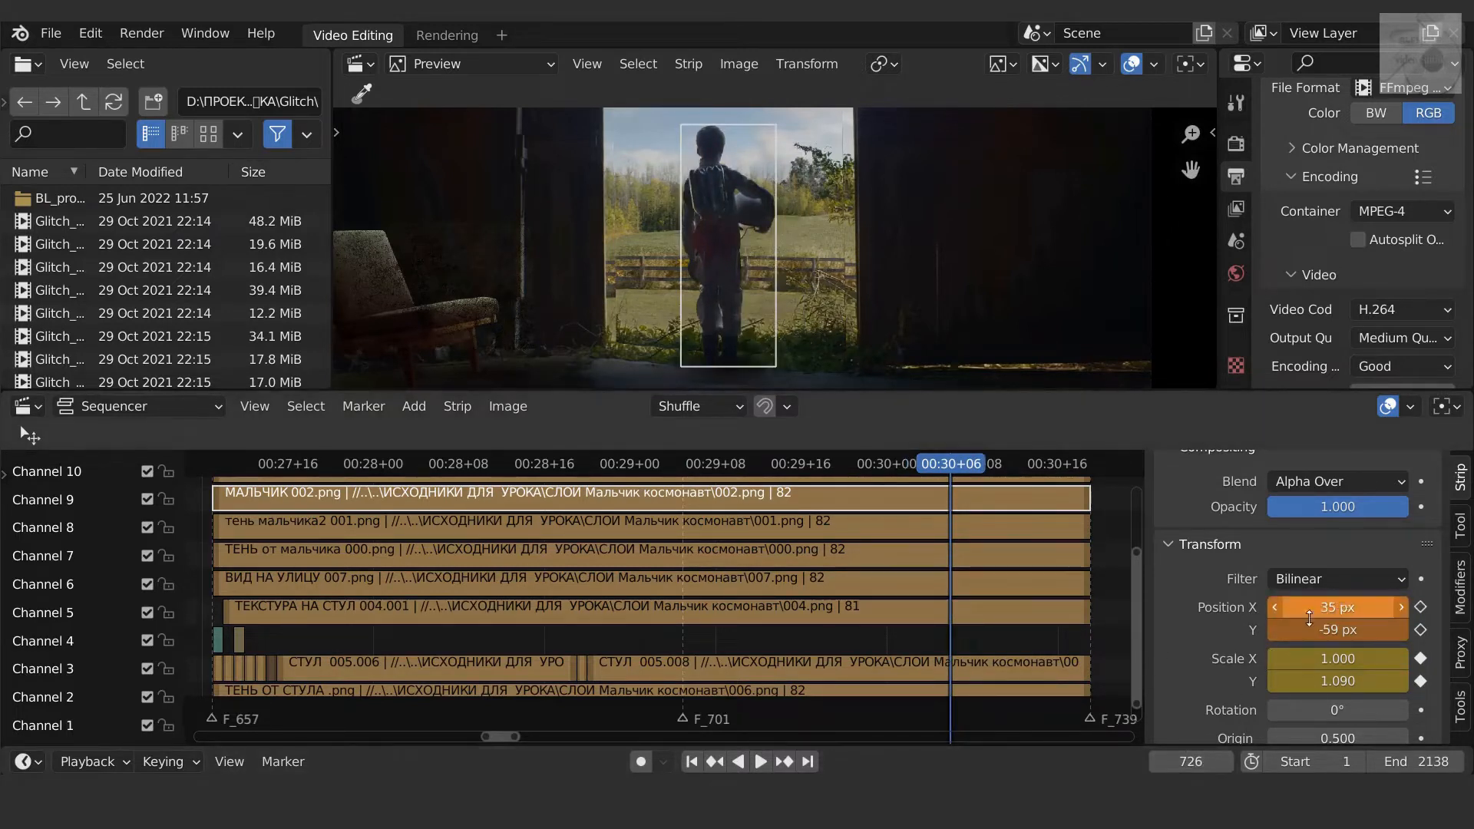
pyautogui.click(1421, 607)
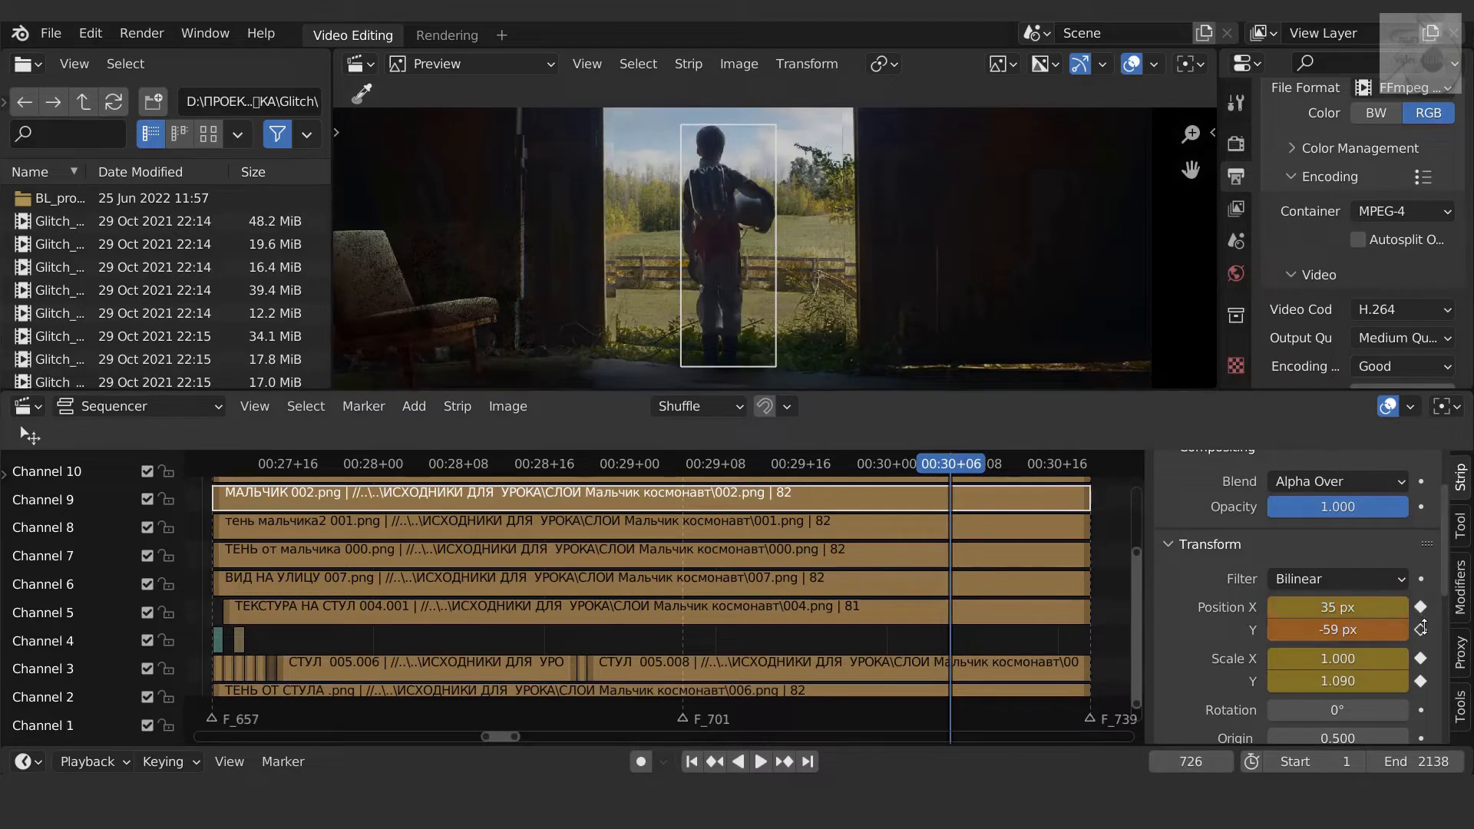
pyautogui.click(1421, 630)
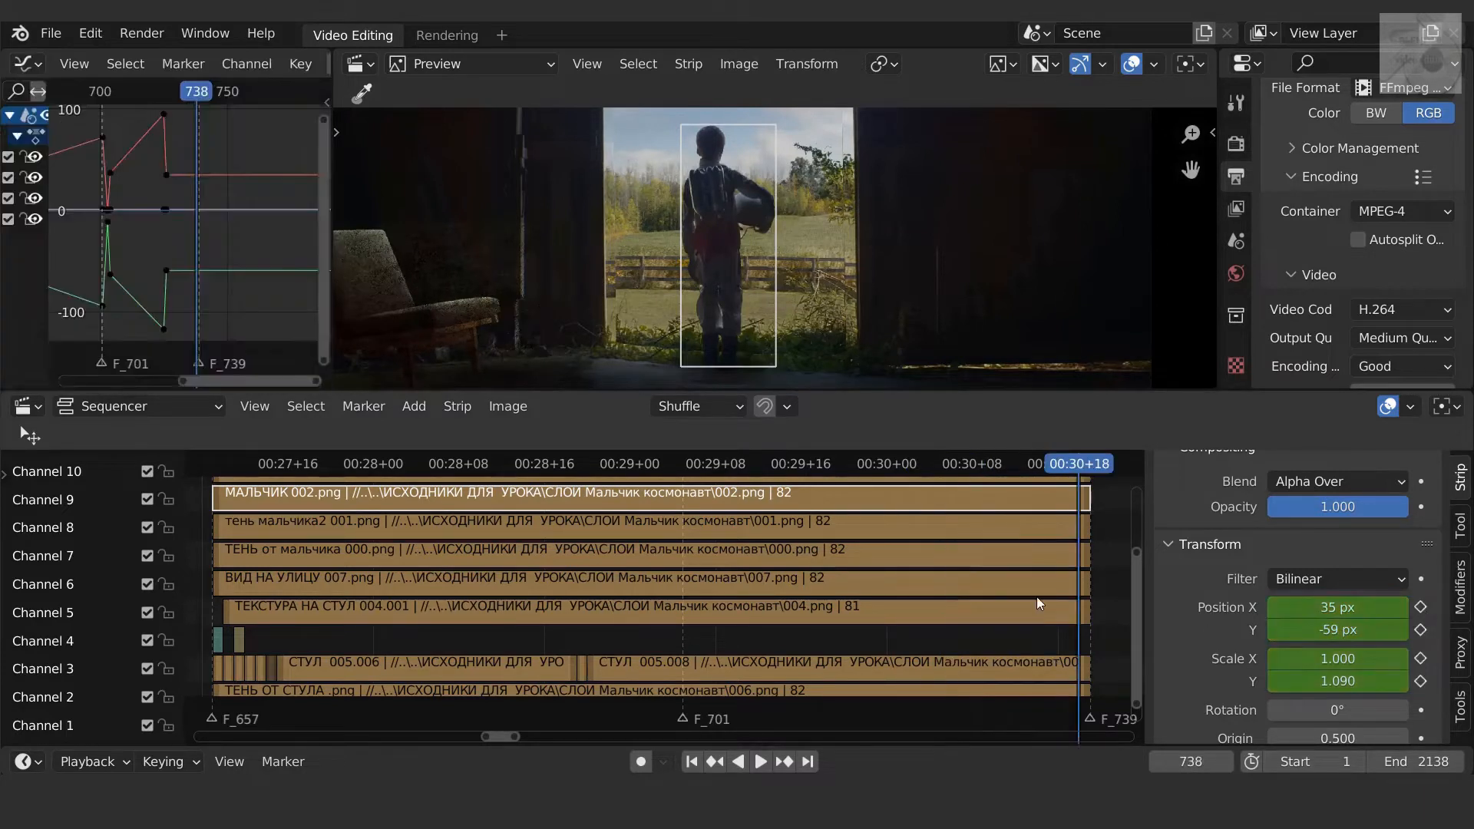
# Step: Keyframe the МАЛЬЧИК 002.png strip at frame 738 with position X 35 px, Y -59 px, X scale 1.000 and Y scale 1.090
pyautogui.click(1421, 607)
pyautogui.click(1421, 630)
pyautogui.click(1421, 658)
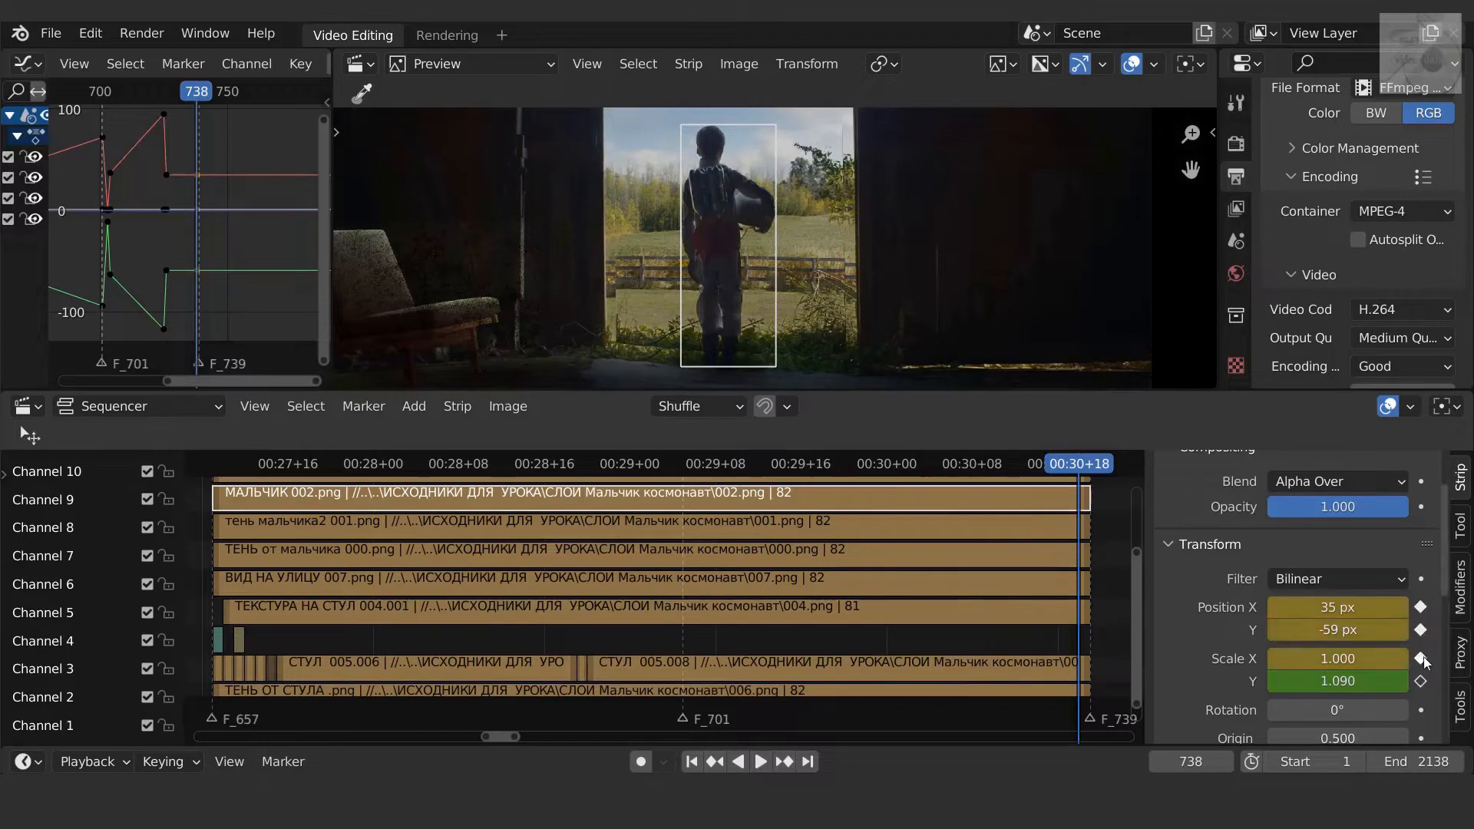
pyautogui.click(1421, 681)
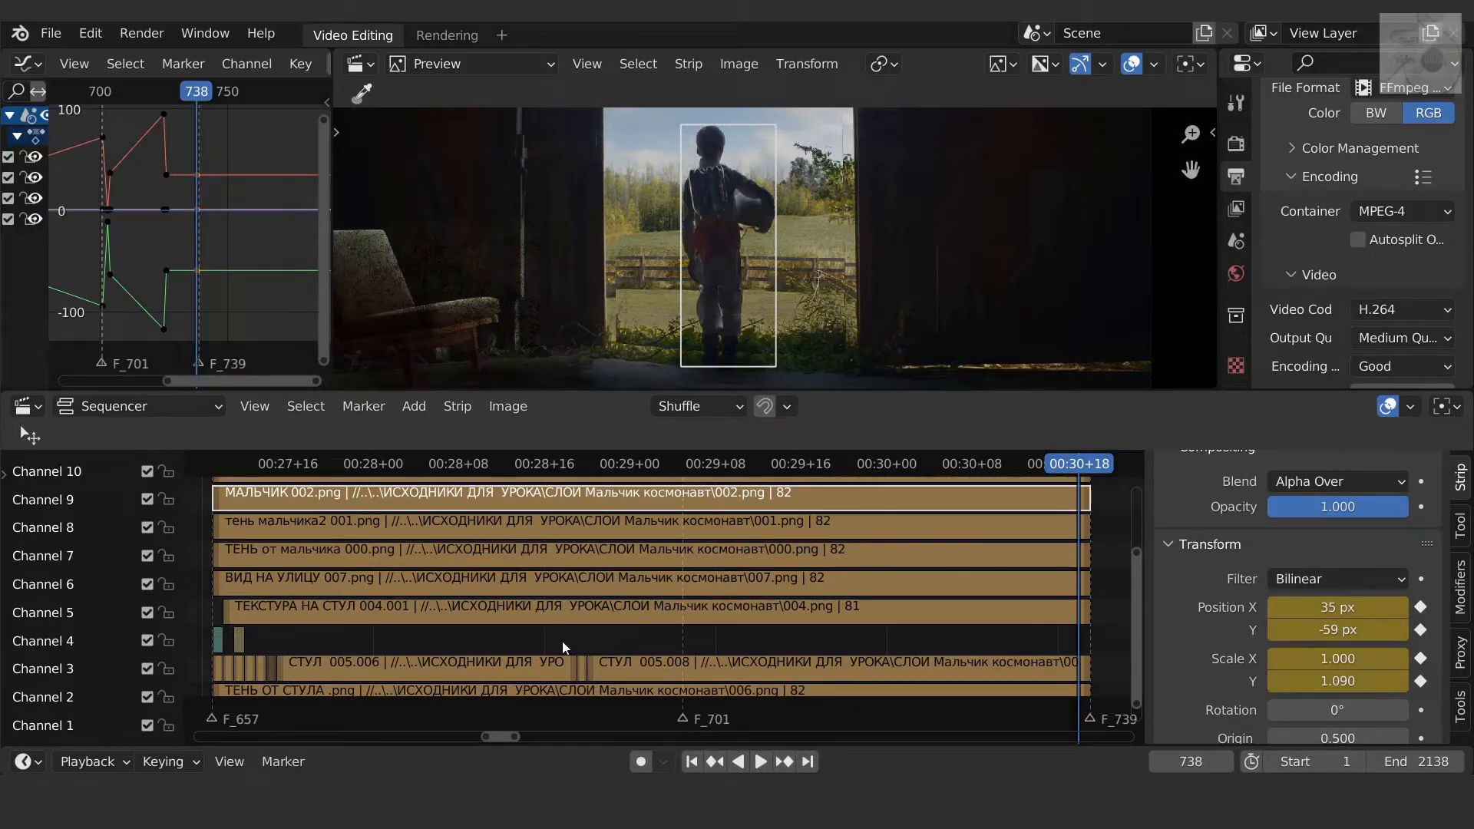
# Step: Keyframe the position of the ТЕНЬ от мальчика 000.png strip at frame 657 with X 0 px and Y -292 px
pyautogui.click(508, 554)
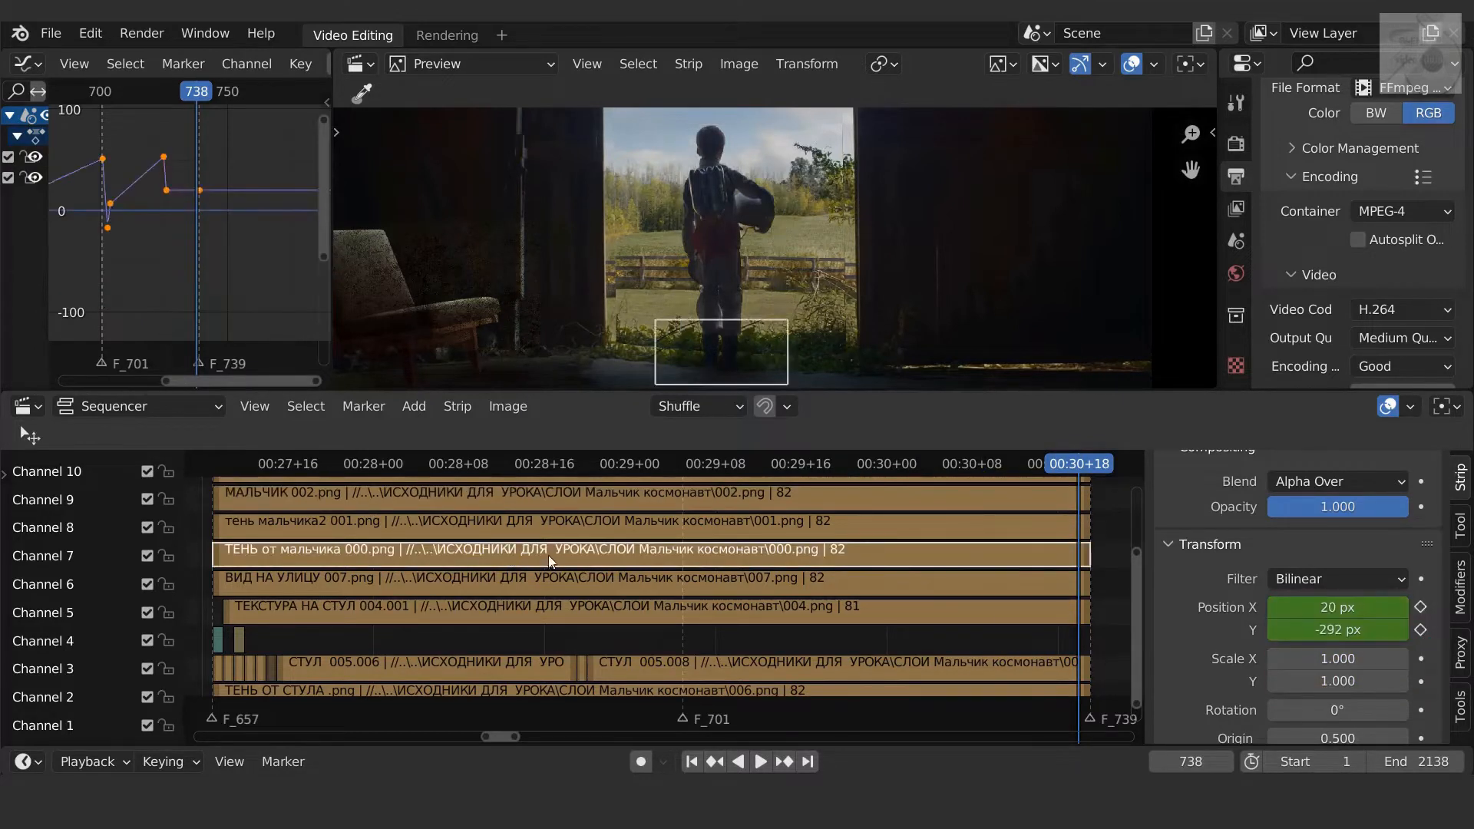
pyautogui.click(519, 497)
pyautogui.press('Down')
pyautogui.press('Down')
pyautogui.press('Down')
pyautogui.press('Down')
pyautogui.press('Down')
pyautogui.press('Down')
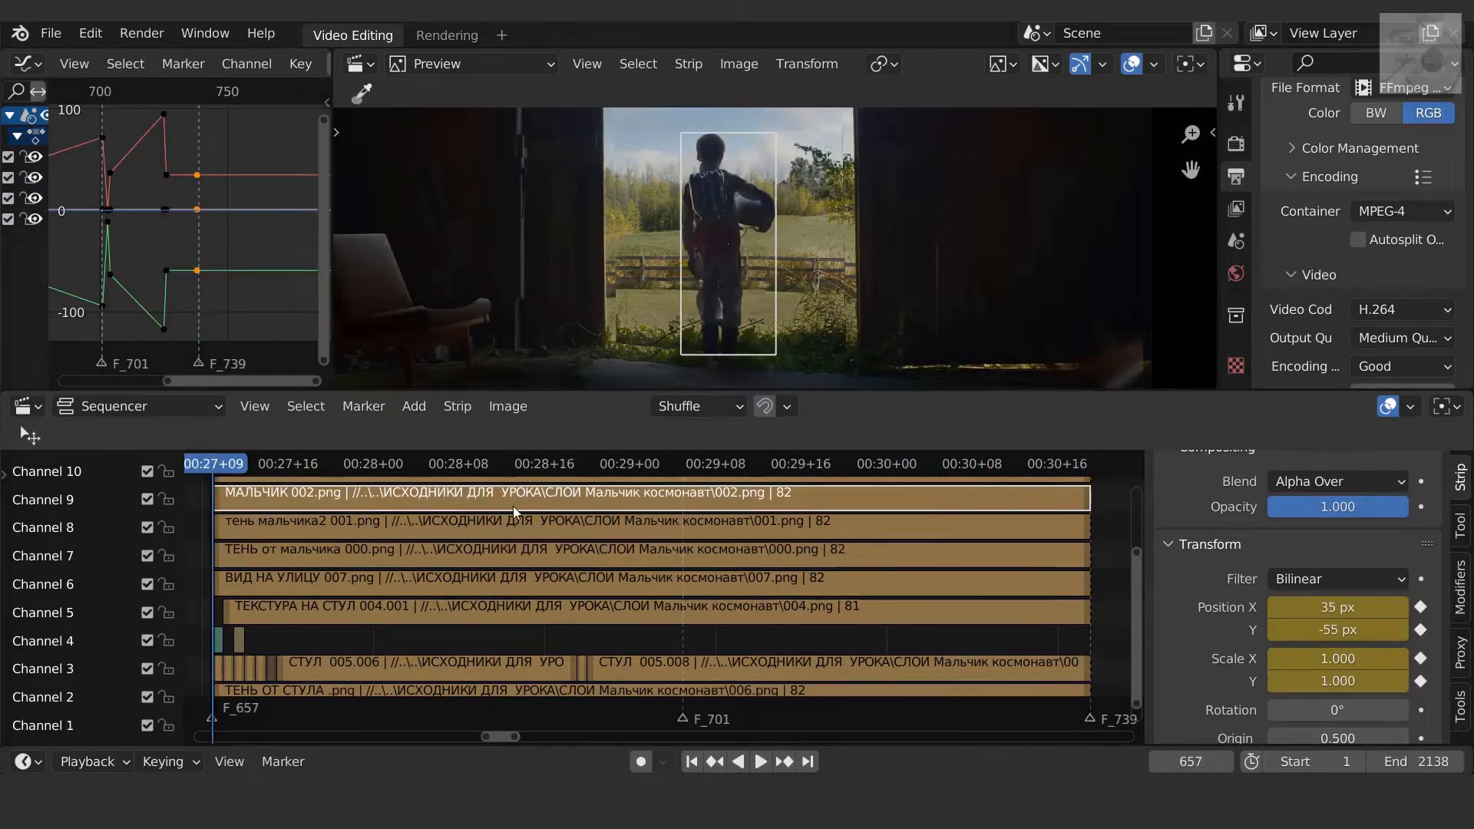
pyautogui.click(522, 553)
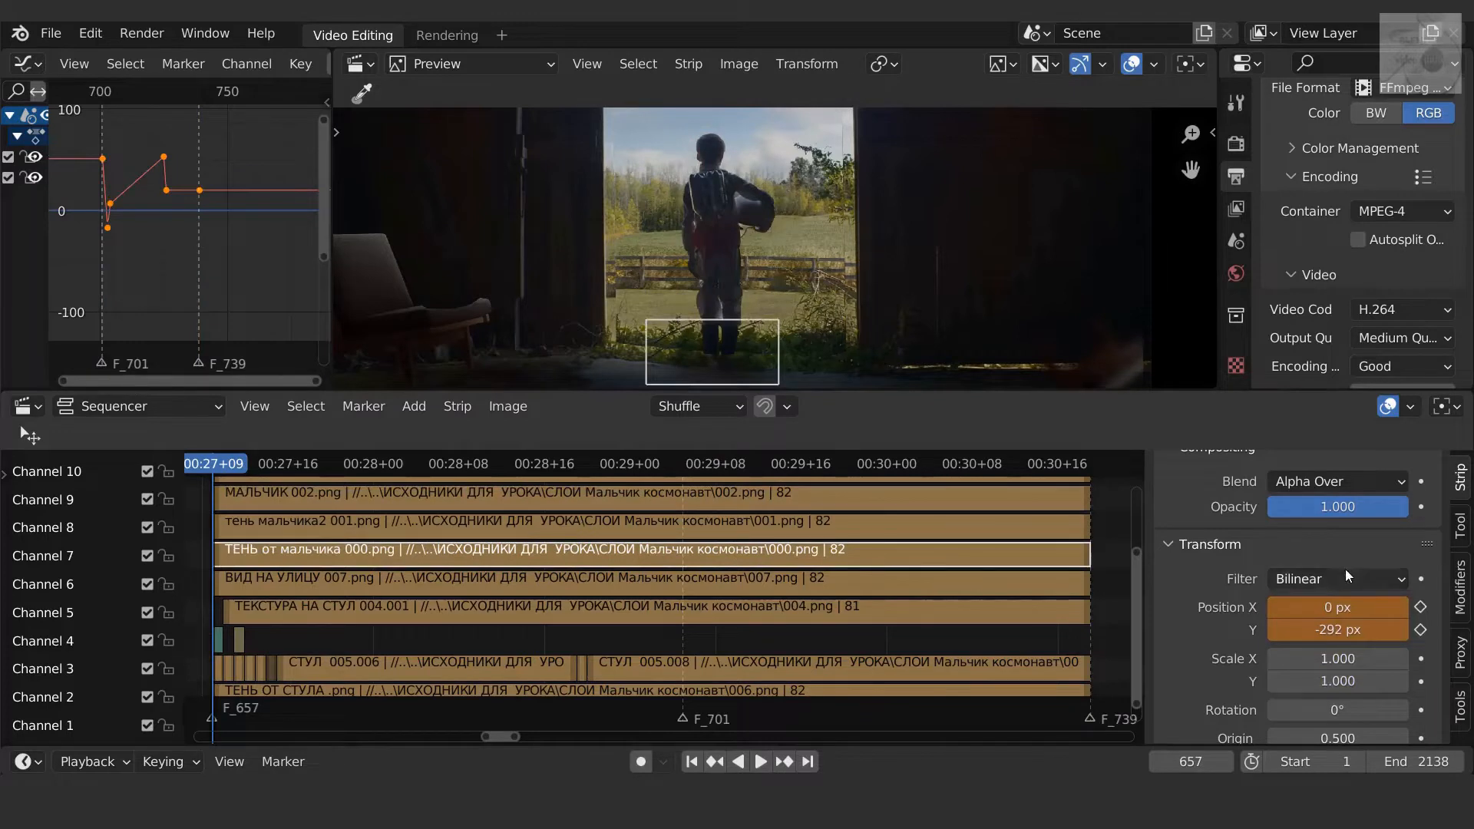
pyautogui.click(1421, 608)
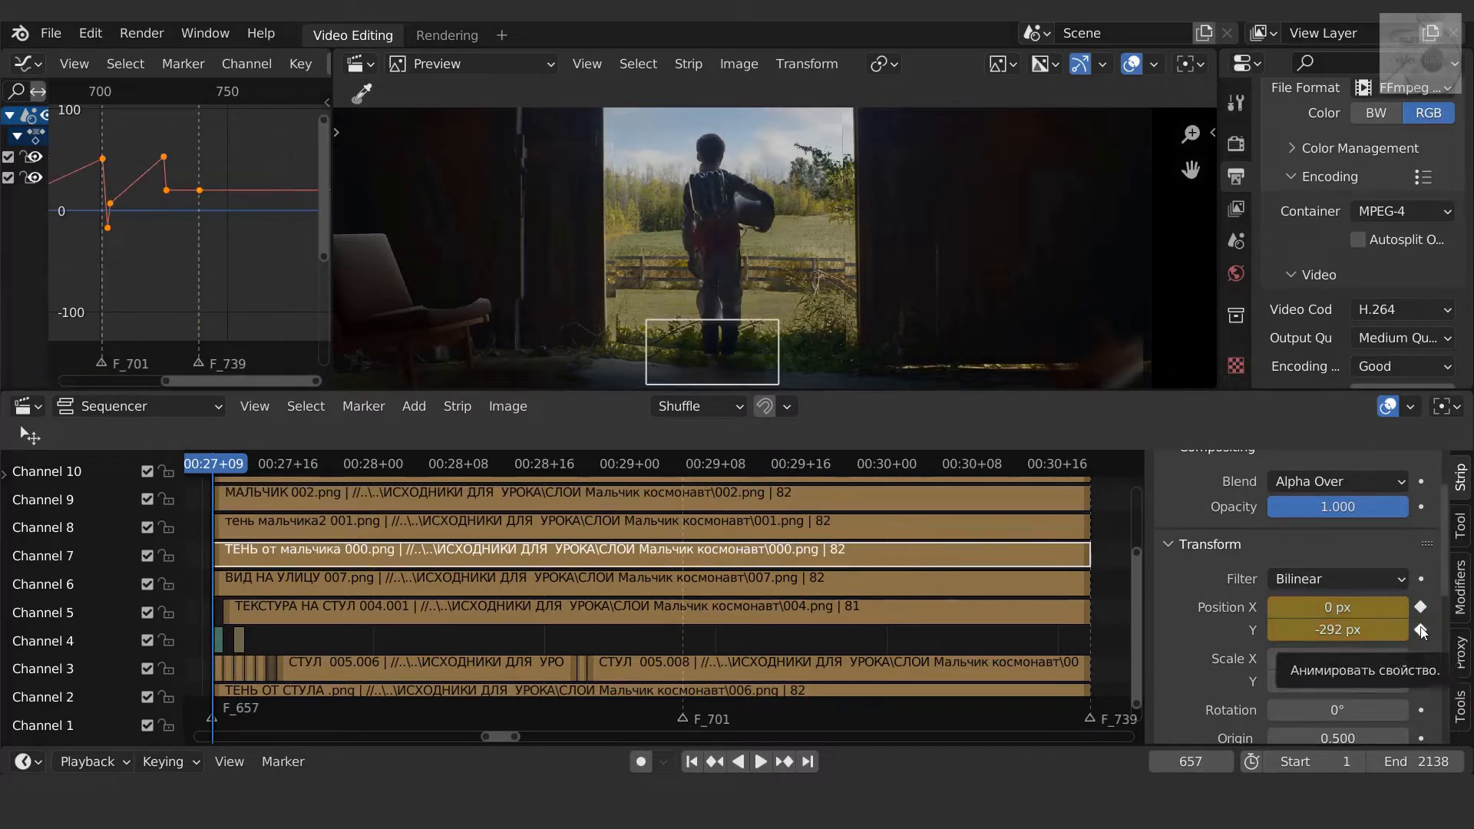
# Step: Compare the ТЕНЬ от мальчика 000.png position keyframes with those of МАЛЬЧИК 002.png at frames 701, 703, 704, 725 and 726
pyautogui.click(671, 495)
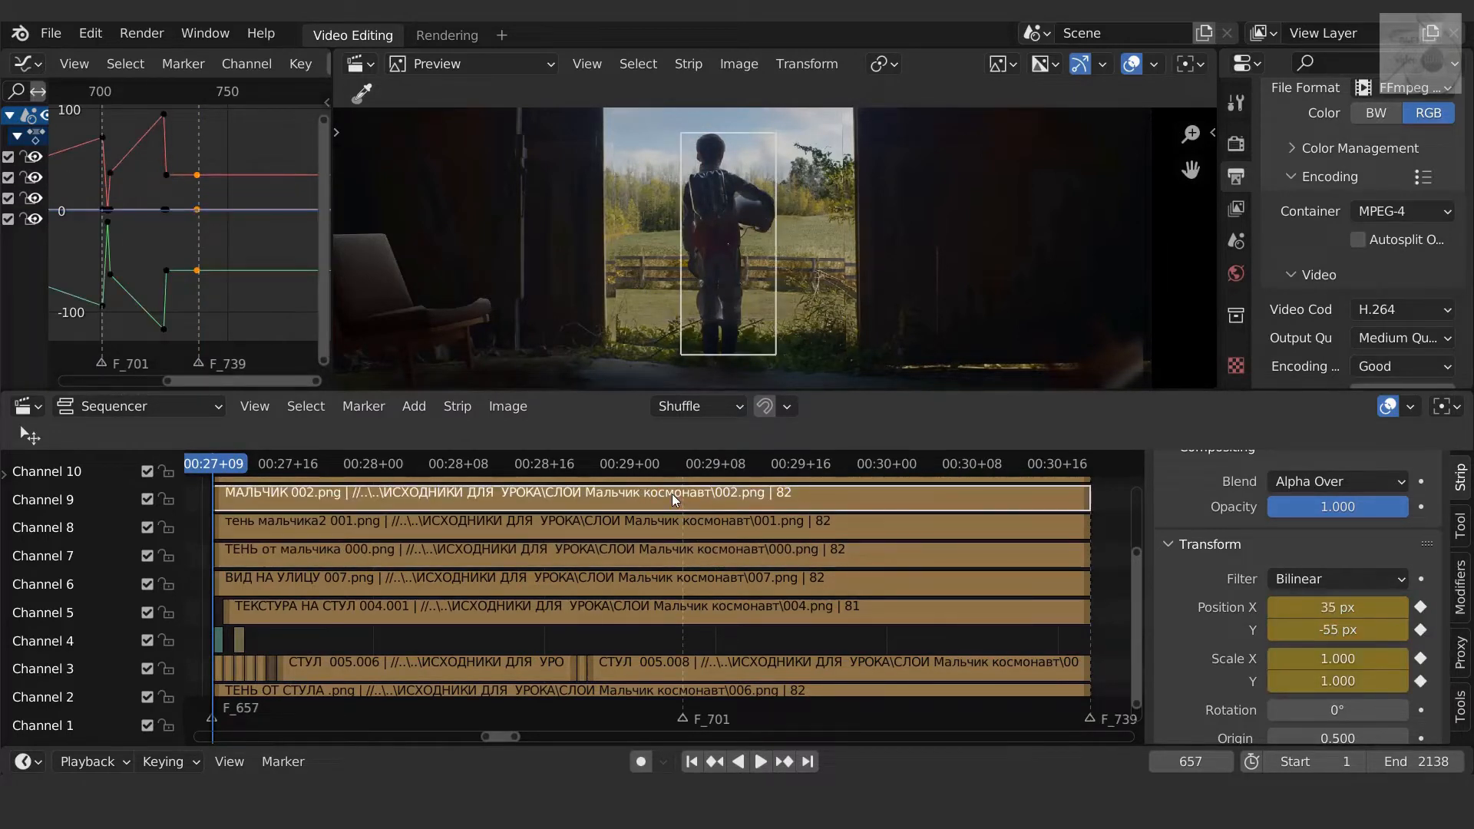
pyautogui.press('Up')
pyautogui.click(615, 551)
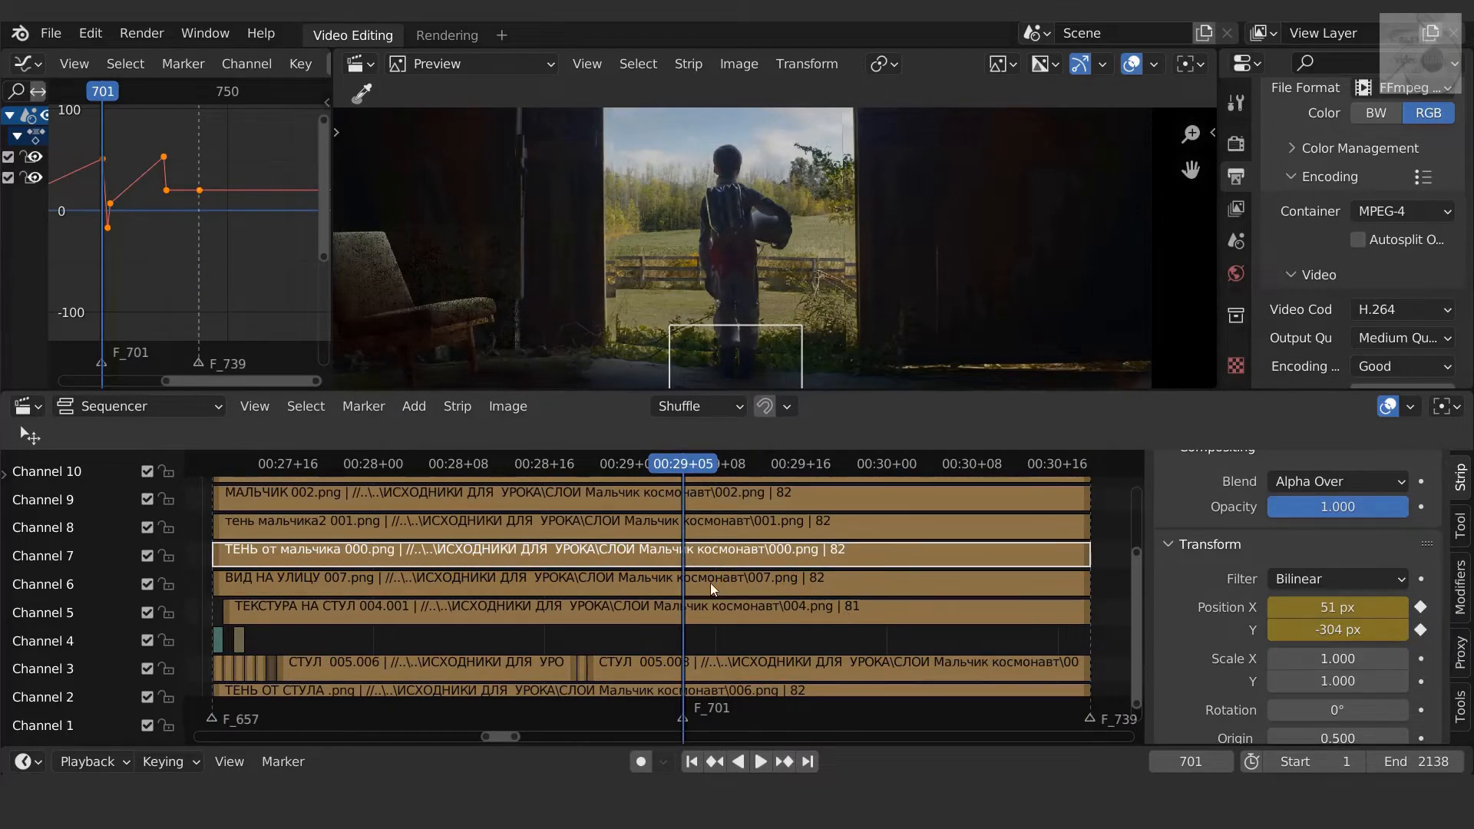
pyautogui.click(721, 500)
pyautogui.press('Right')
pyautogui.press('Right')
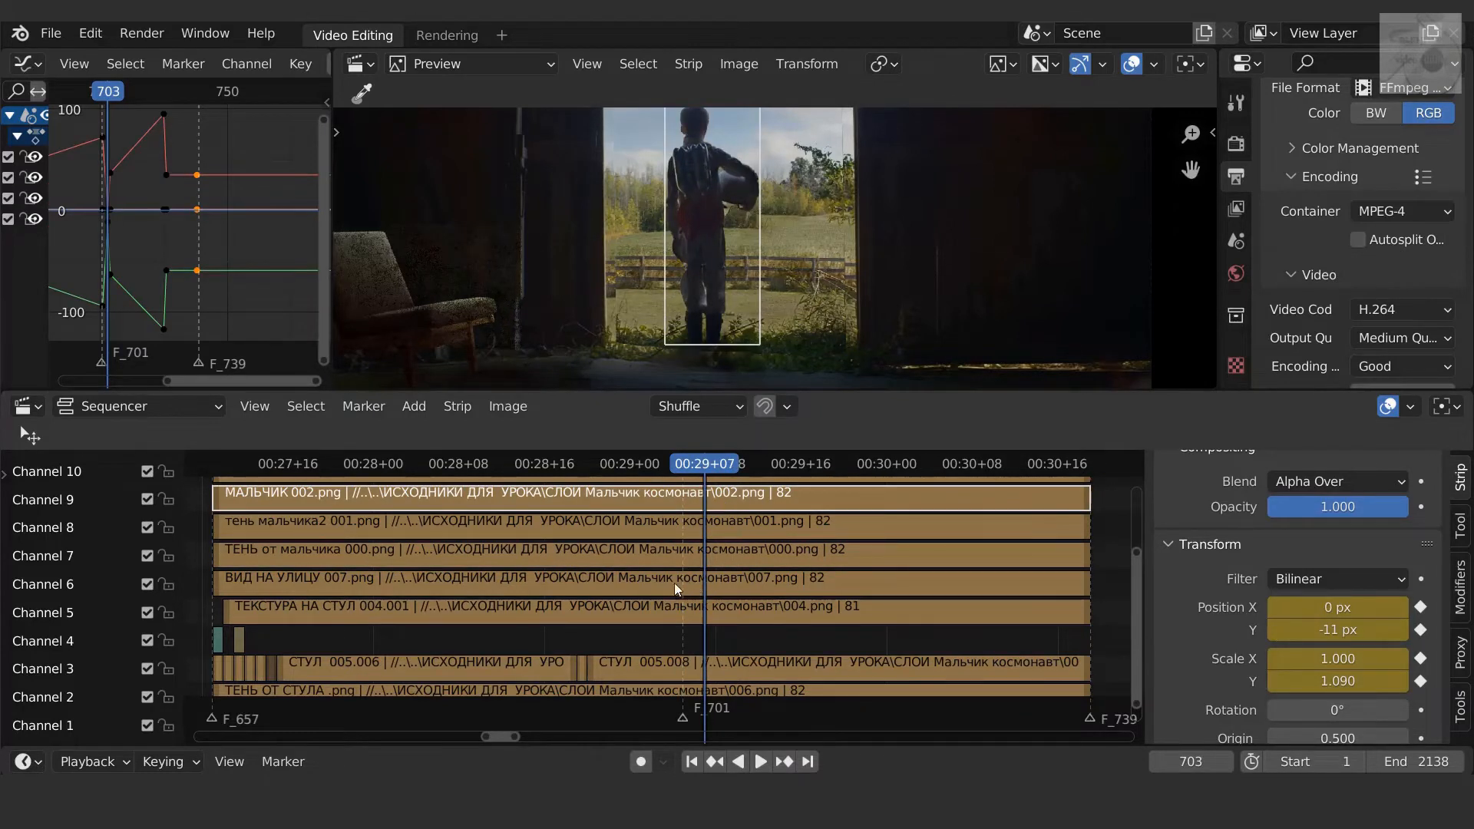
pyautogui.click(595, 559)
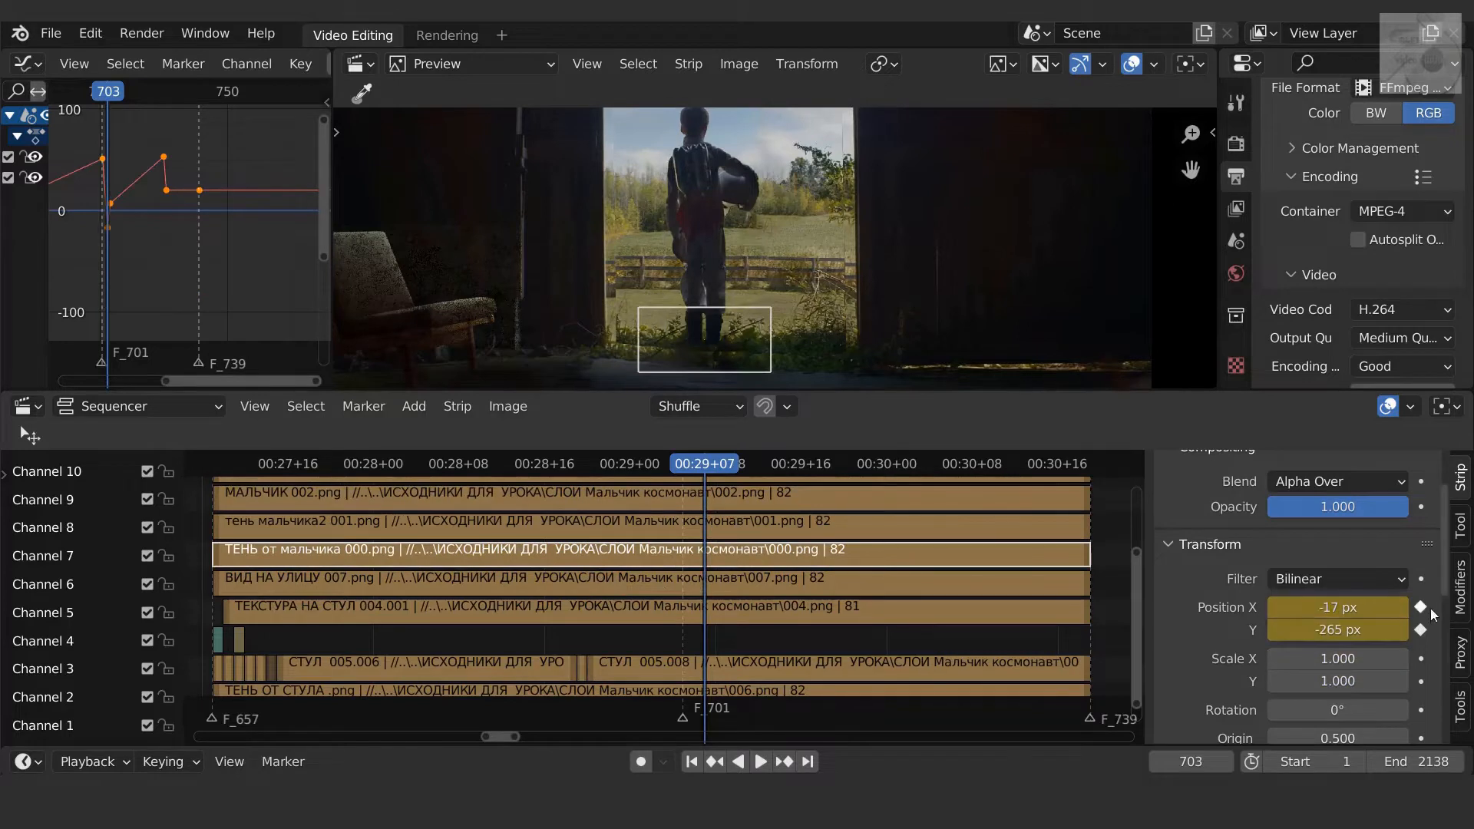
pyautogui.click(677, 496)
pyautogui.press('Right')
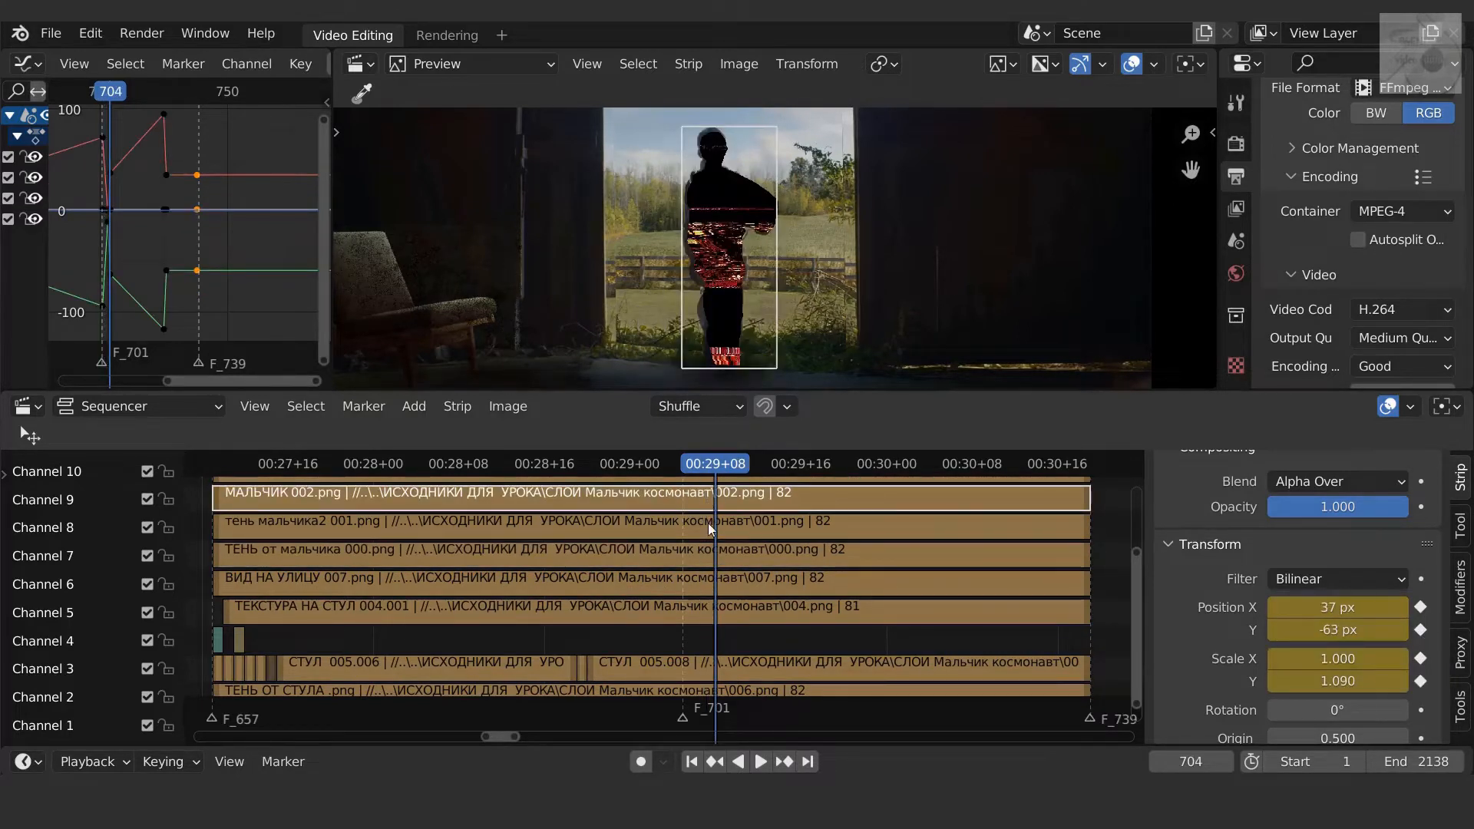
pyautogui.click(678, 559)
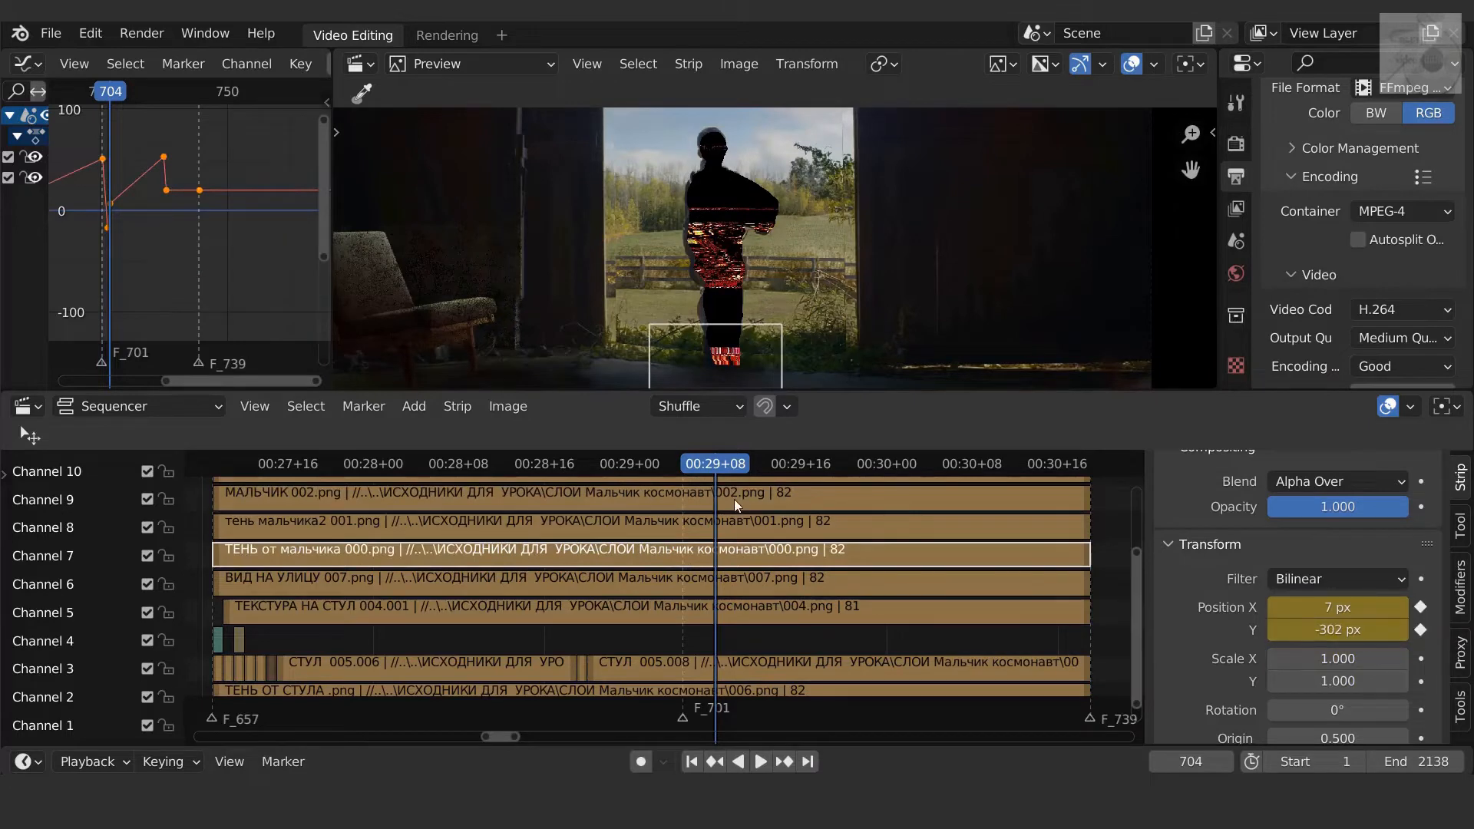
pyautogui.click(734, 497)
pyautogui.press('Up')
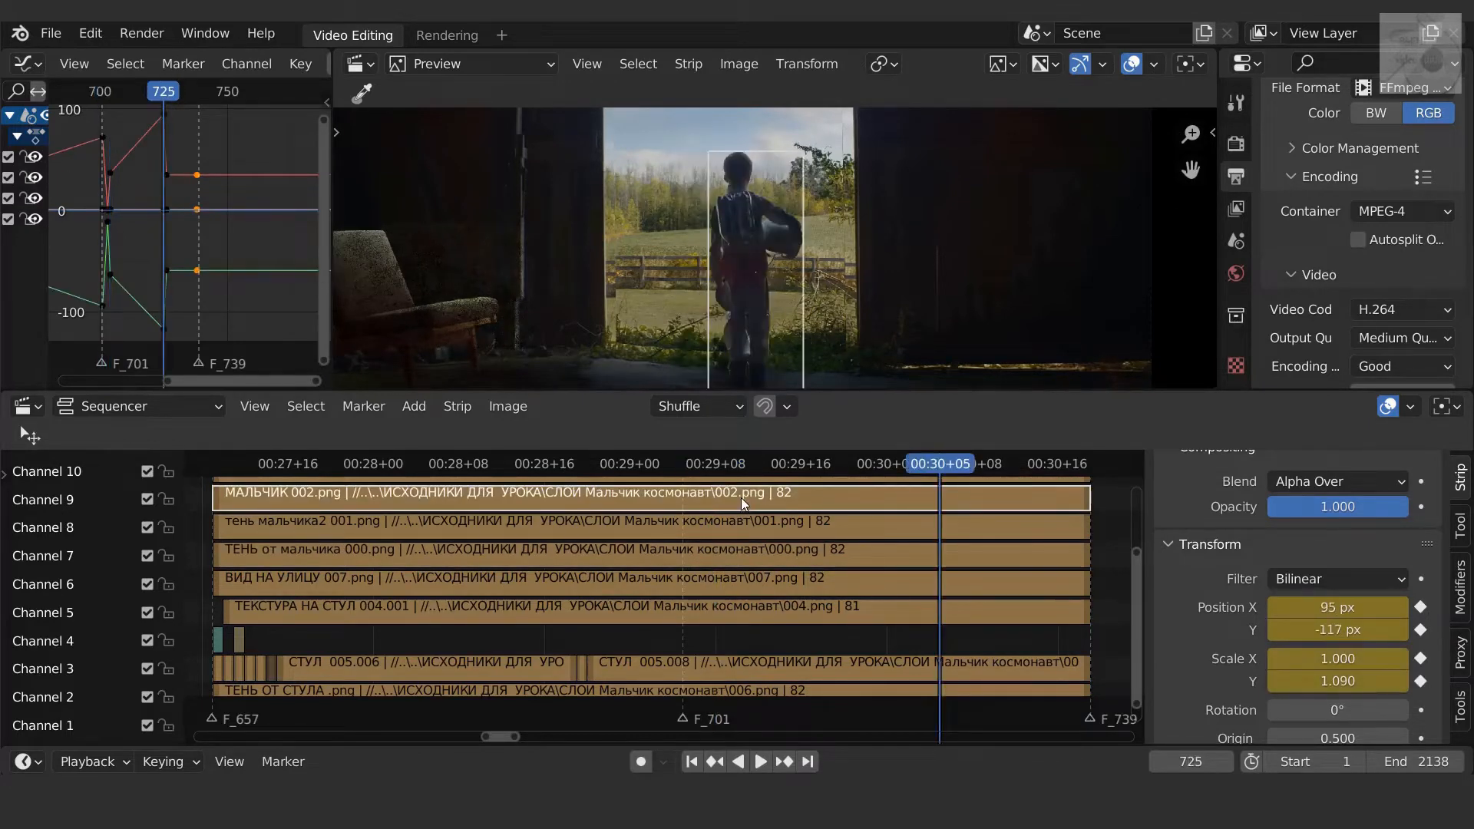
pyautogui.click(859, 561)
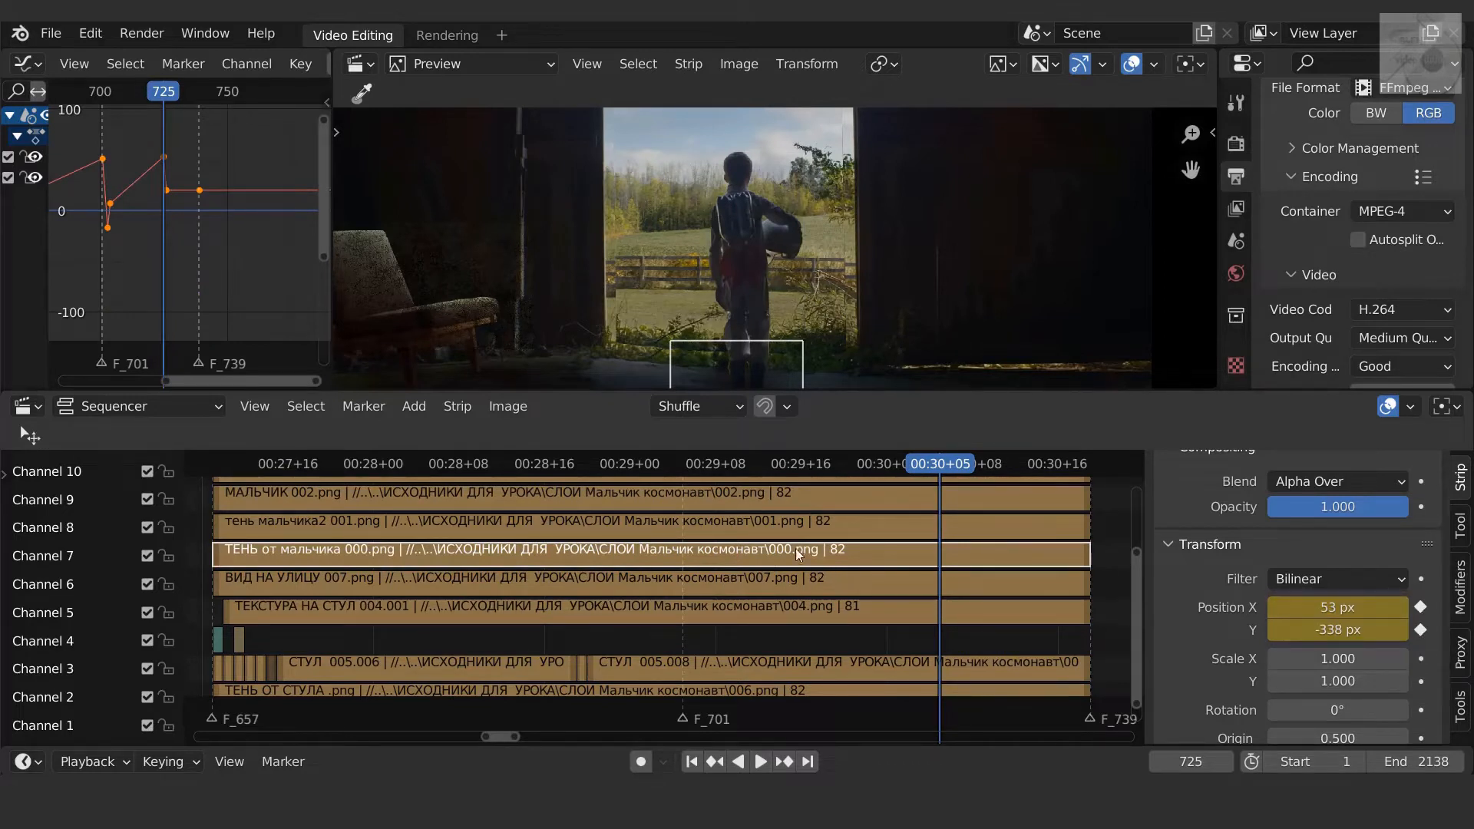
pyautogui.click(766, 494)
pyautogui.press('Right')
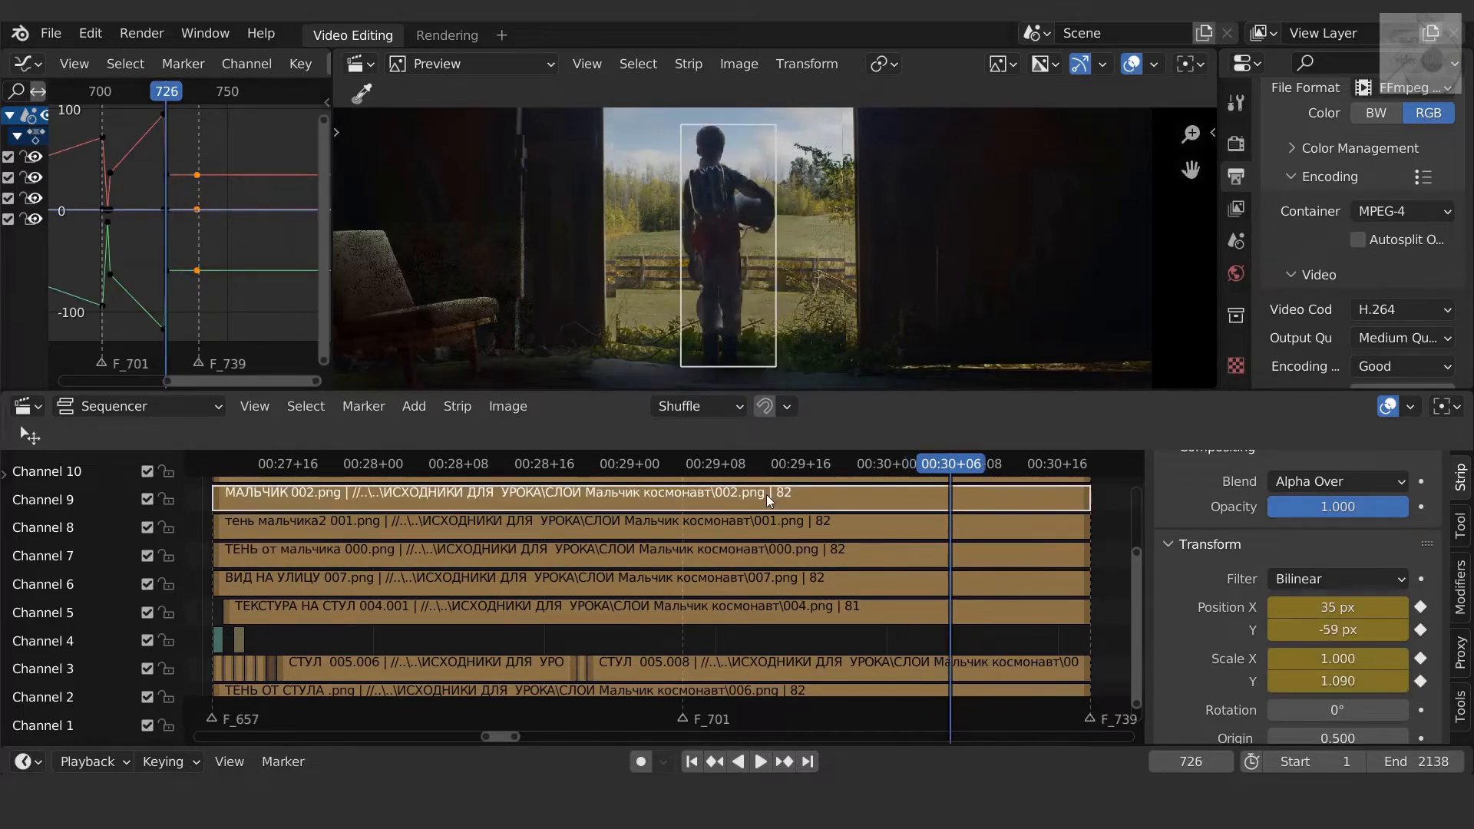
pyautogui.click(708, 564)
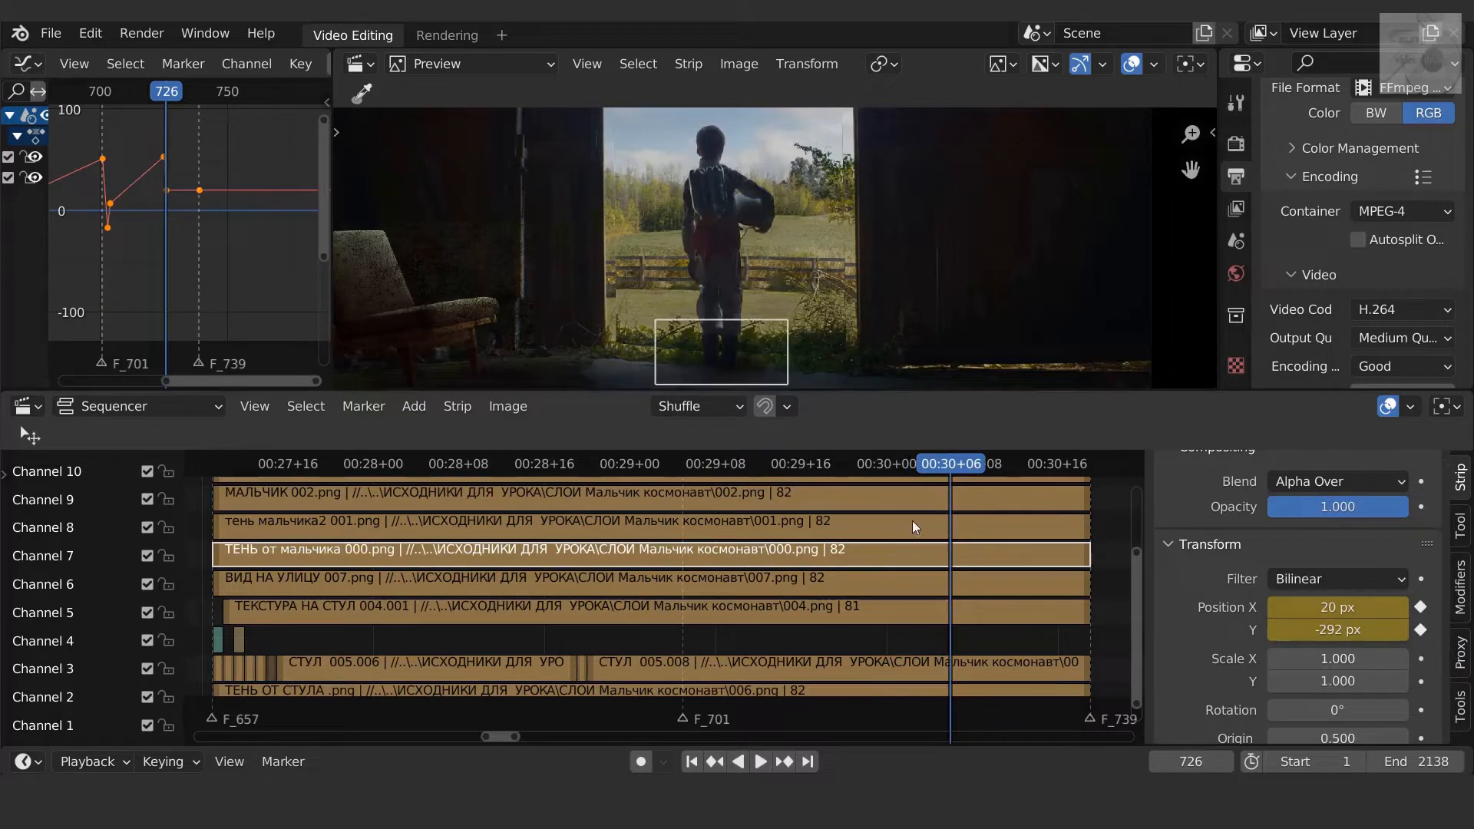
# Step: Keyframe the position of the ТЕНЬ от мальчика 000.png strip at frame 738 with X 20 px and Y -292 px
pyautogui.click(831, 496)
pyautogui.press('Up')
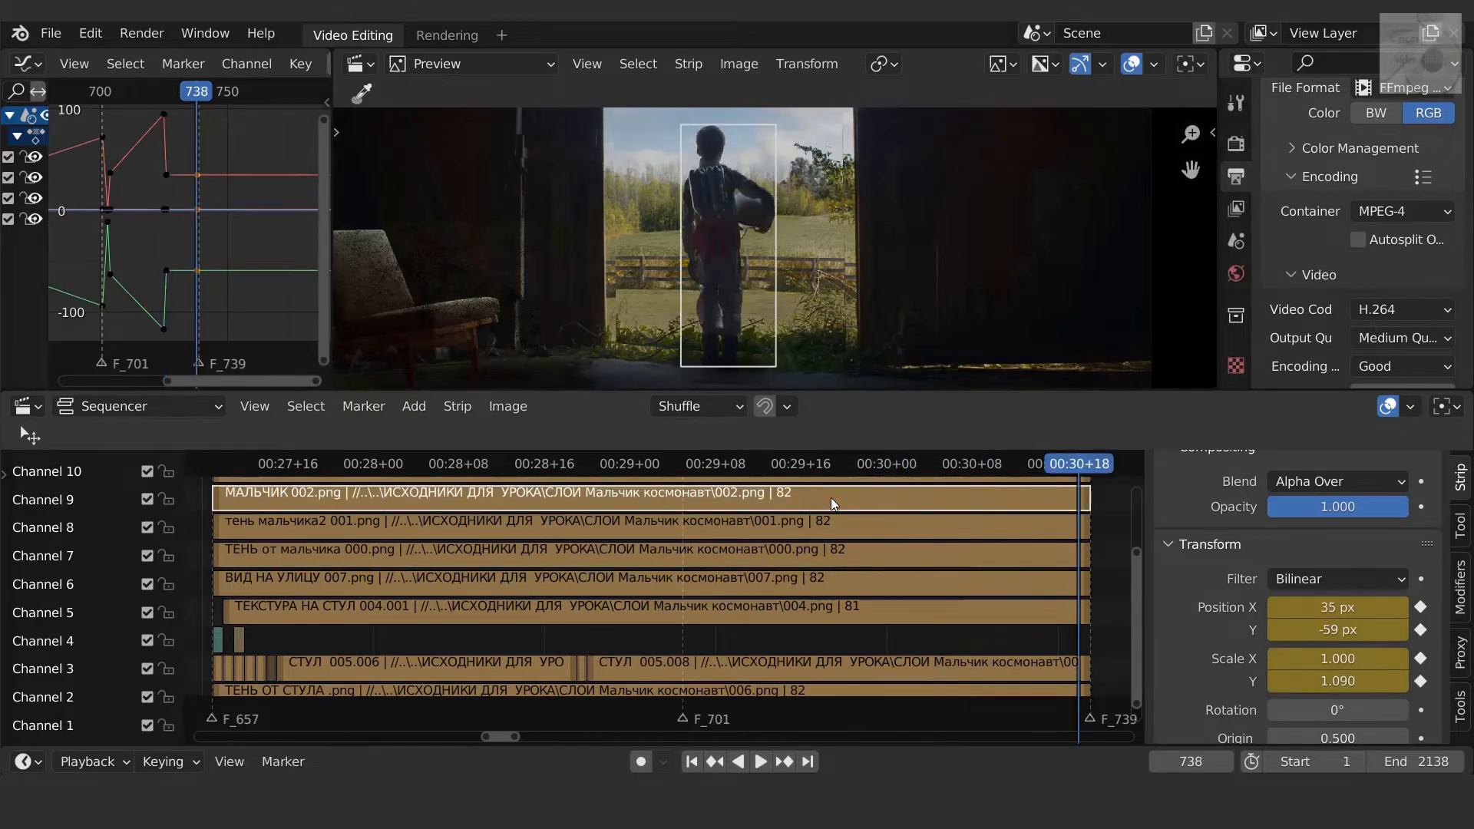
pyautogui.click(829, 555)
pyautogui.click(1420, 607)
pyautogui.click(1421, 628)
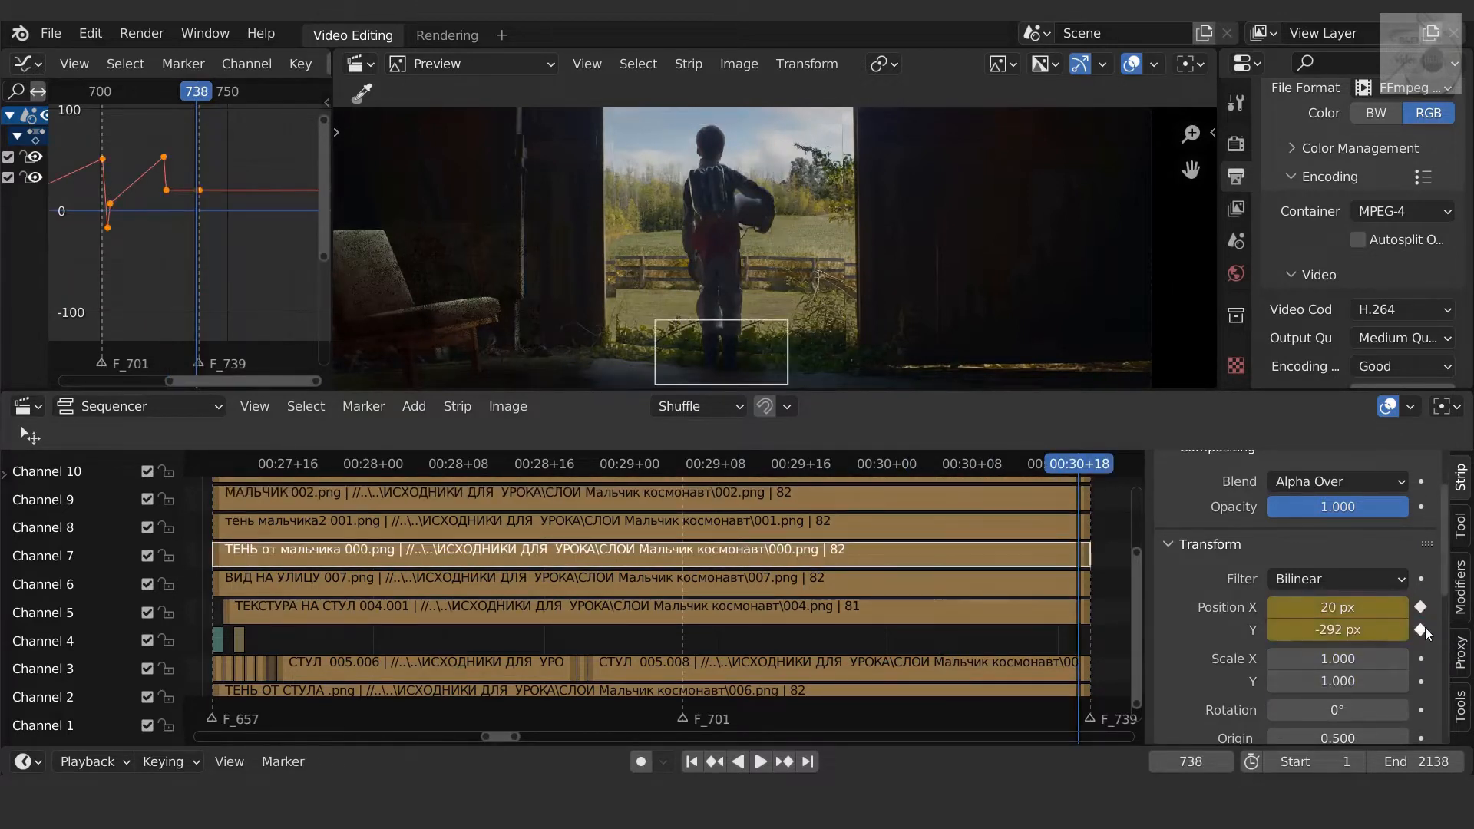
# Step: Compare the position keyframes of the тень мальчика2 001.png strip with those of МАЛЬЧИК 002.png between frames 701 and 725
pyautogui.click(748, 495)
pyautogui.press('Down')
pyautogui.click(626, 530)
pyautogui.moveTo(807, 348); pyautogui.dragTo(818, 280, button='middle')
pyautogui.click(646, 499)
pyautogui.press('Up')
pyautogui.click(643, 526)
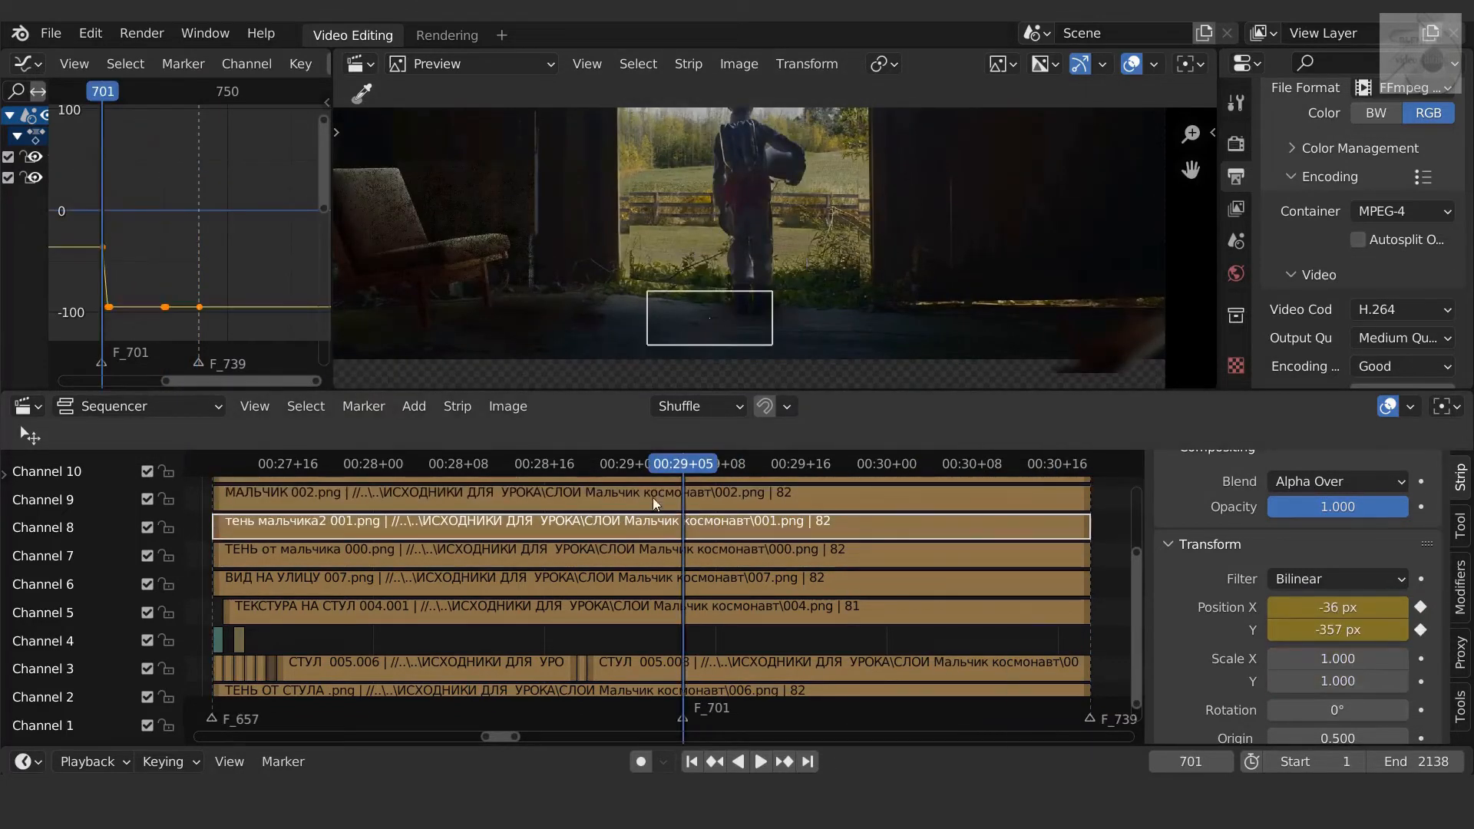
pyautogui.click(652, 499)
pyautogui.press('Up')
pyautogui.click(676, 526)
pyautogui.click(767, 501)
pyautogui.press('Up')
pyautogui.click(770, 523)
pyautogui.click(750, 496)
pyautogui.press('Up')
pyautogui.click(760, 525)
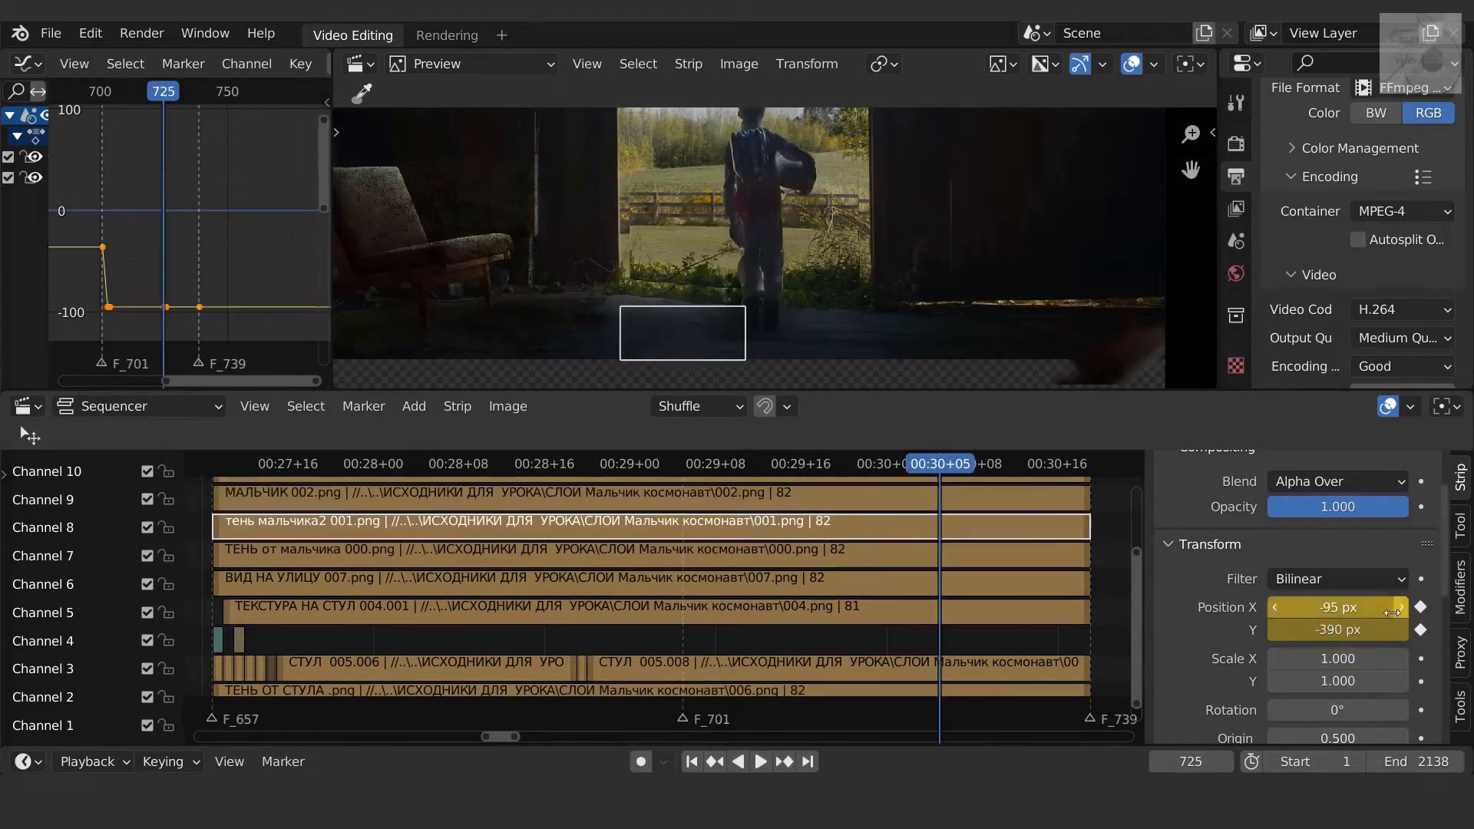
pyautogui.click(764, 502)
pyautogui.press('Up')
pyautogui.click(772, 525)
pyautogui.click(875, 501)
pyautogui.click(896, 541)
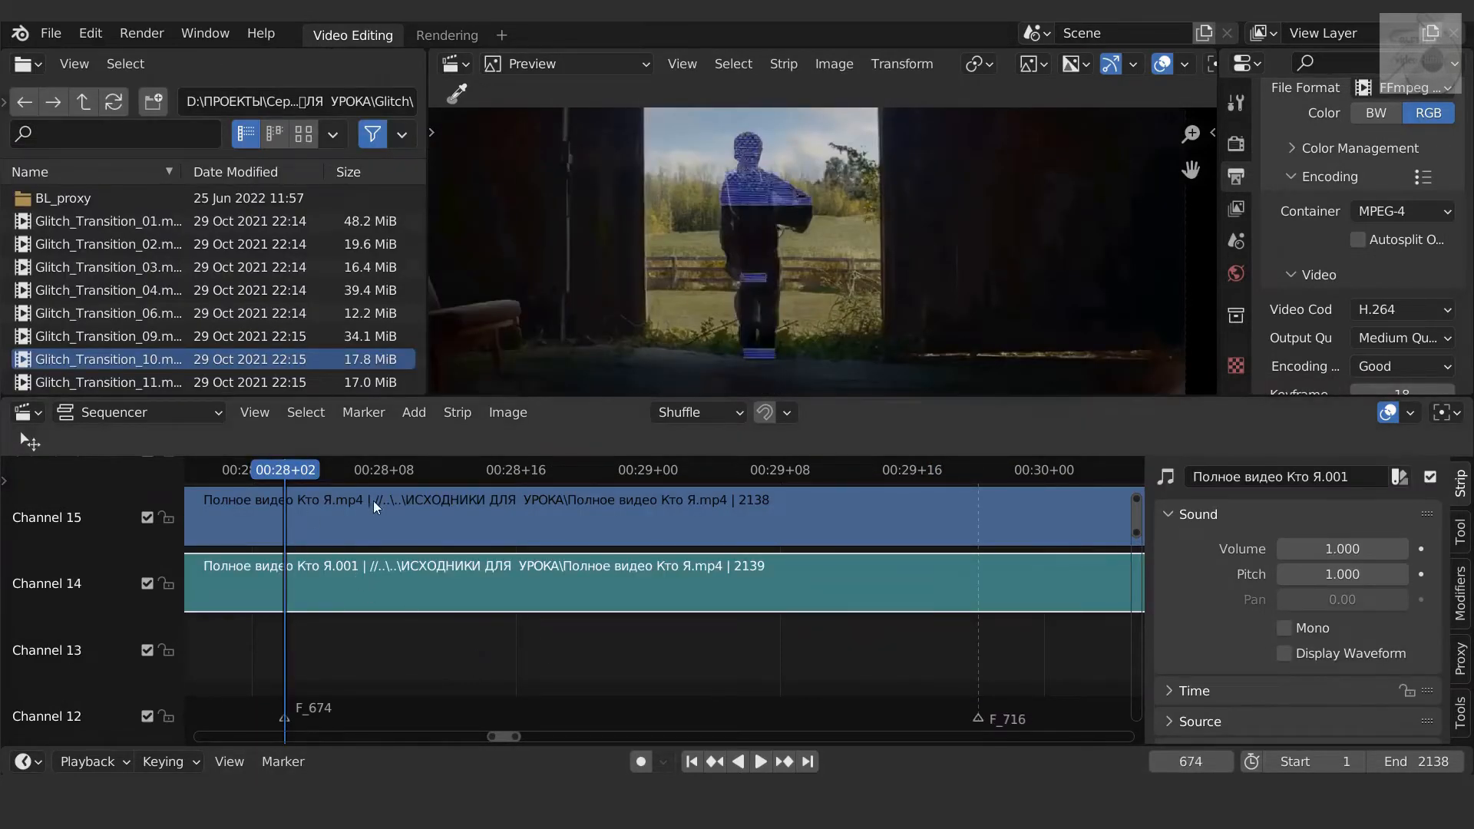
# Step: Add Glitch_Transition_10.mov on channel 13 at frame 674 and extend its end to frame 716
pyautogui.moveTo(25, 361); pyautogui.dragTo(288, 665)
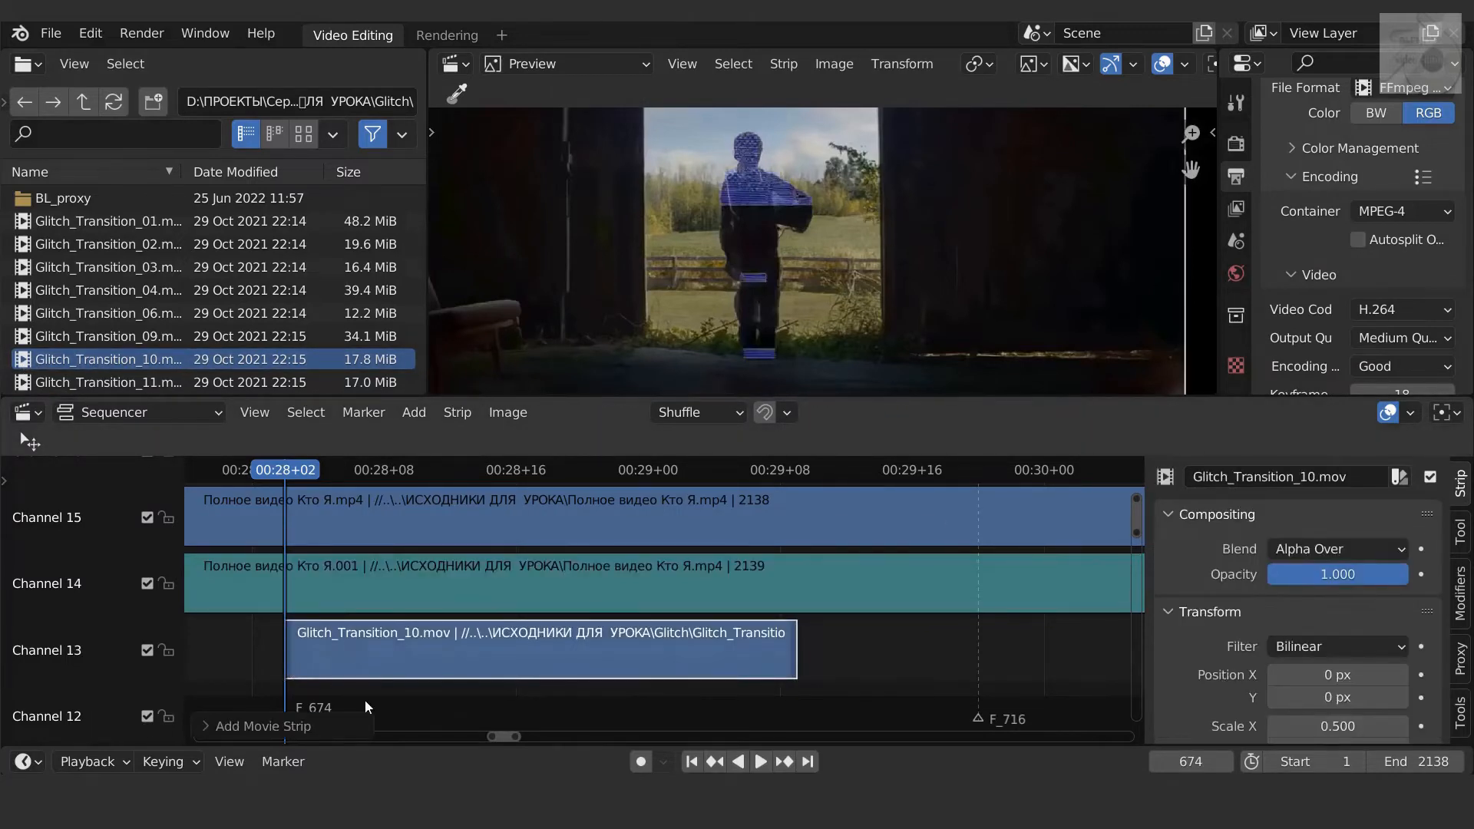
pyautogui.press('space')
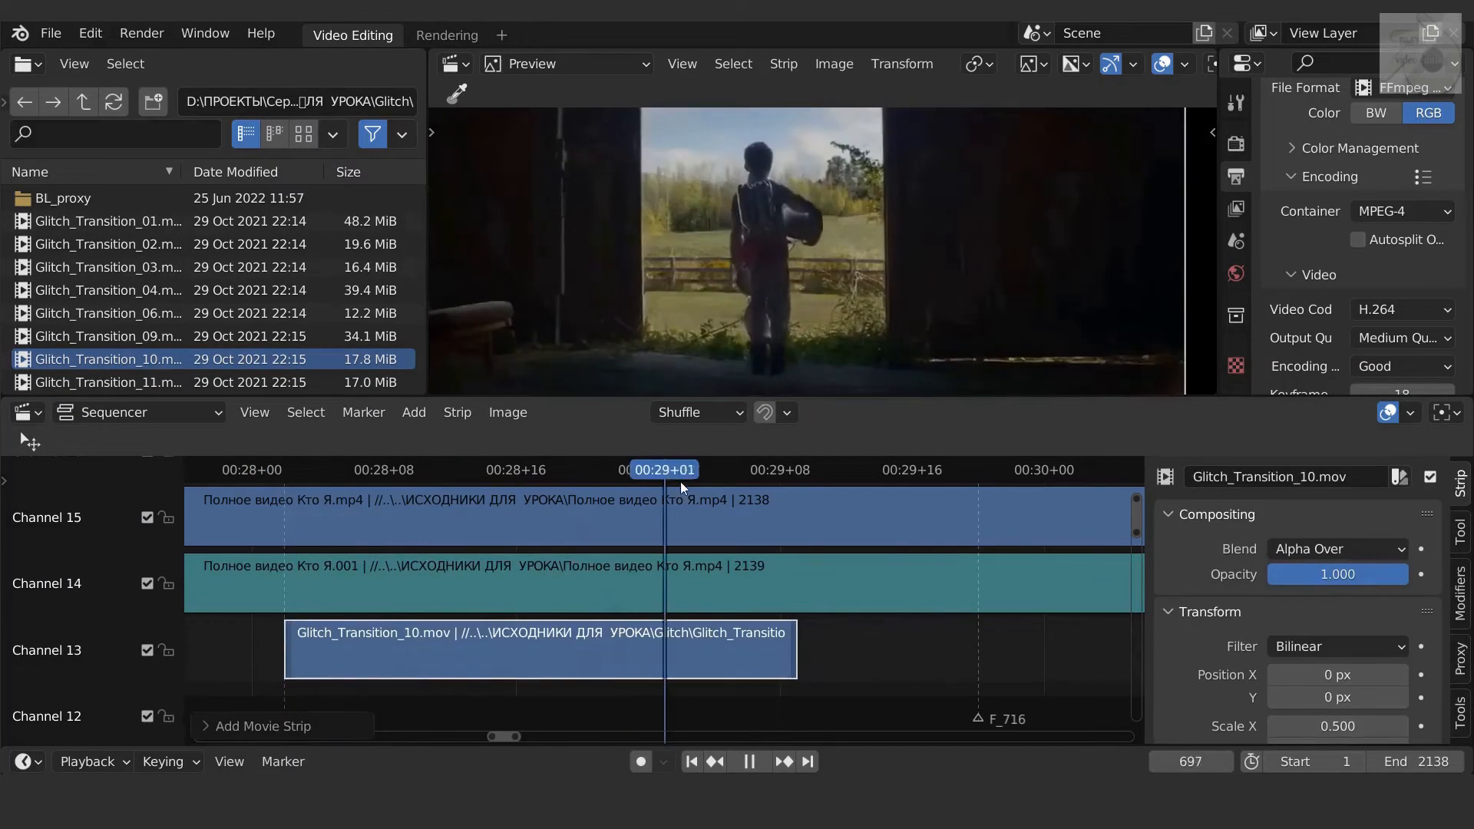
pyautogui.press('space')
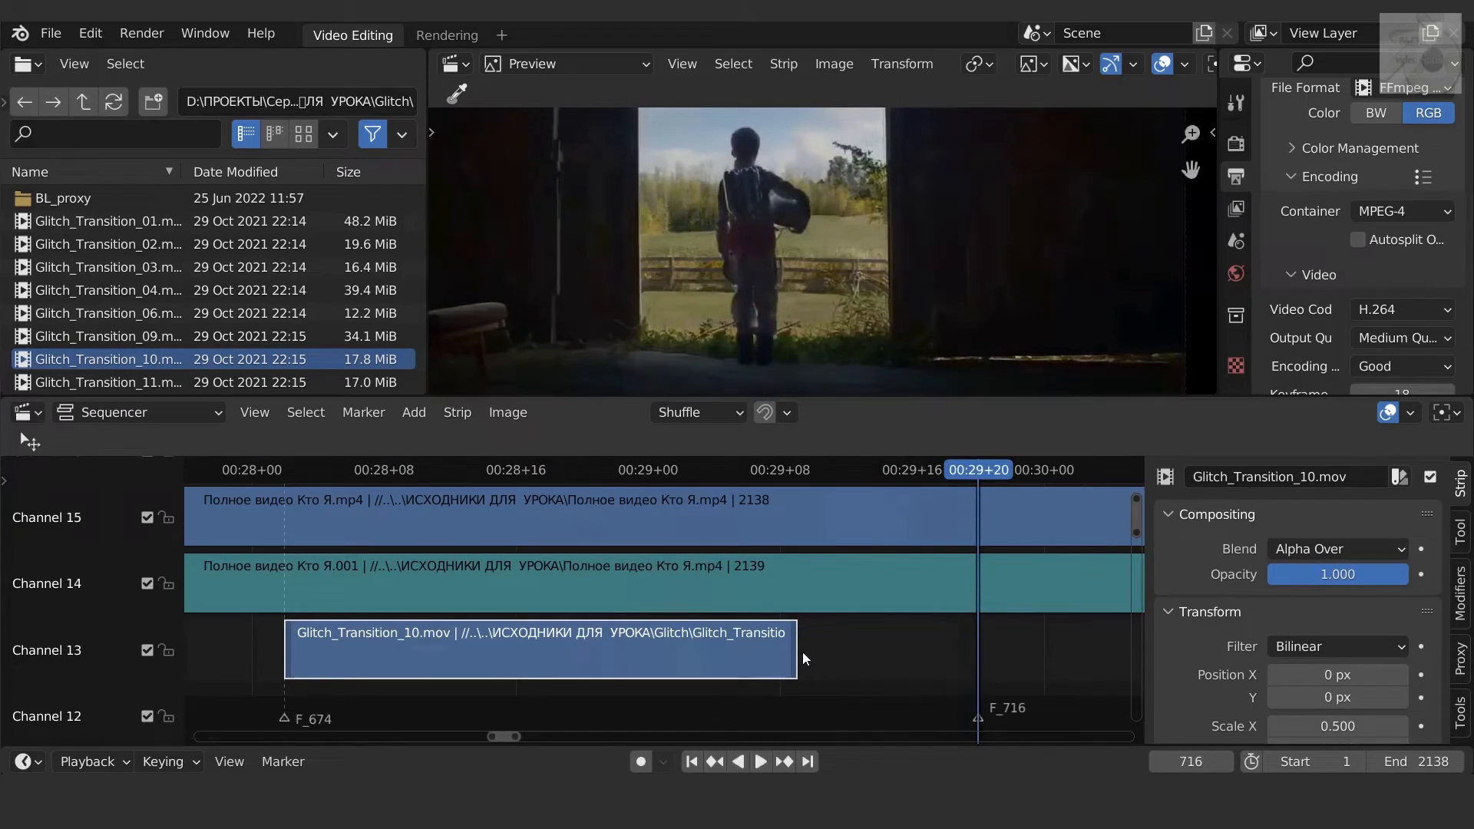
pyautogui.moveTo(797, 660); pyautogui.dragTo(979, 657)
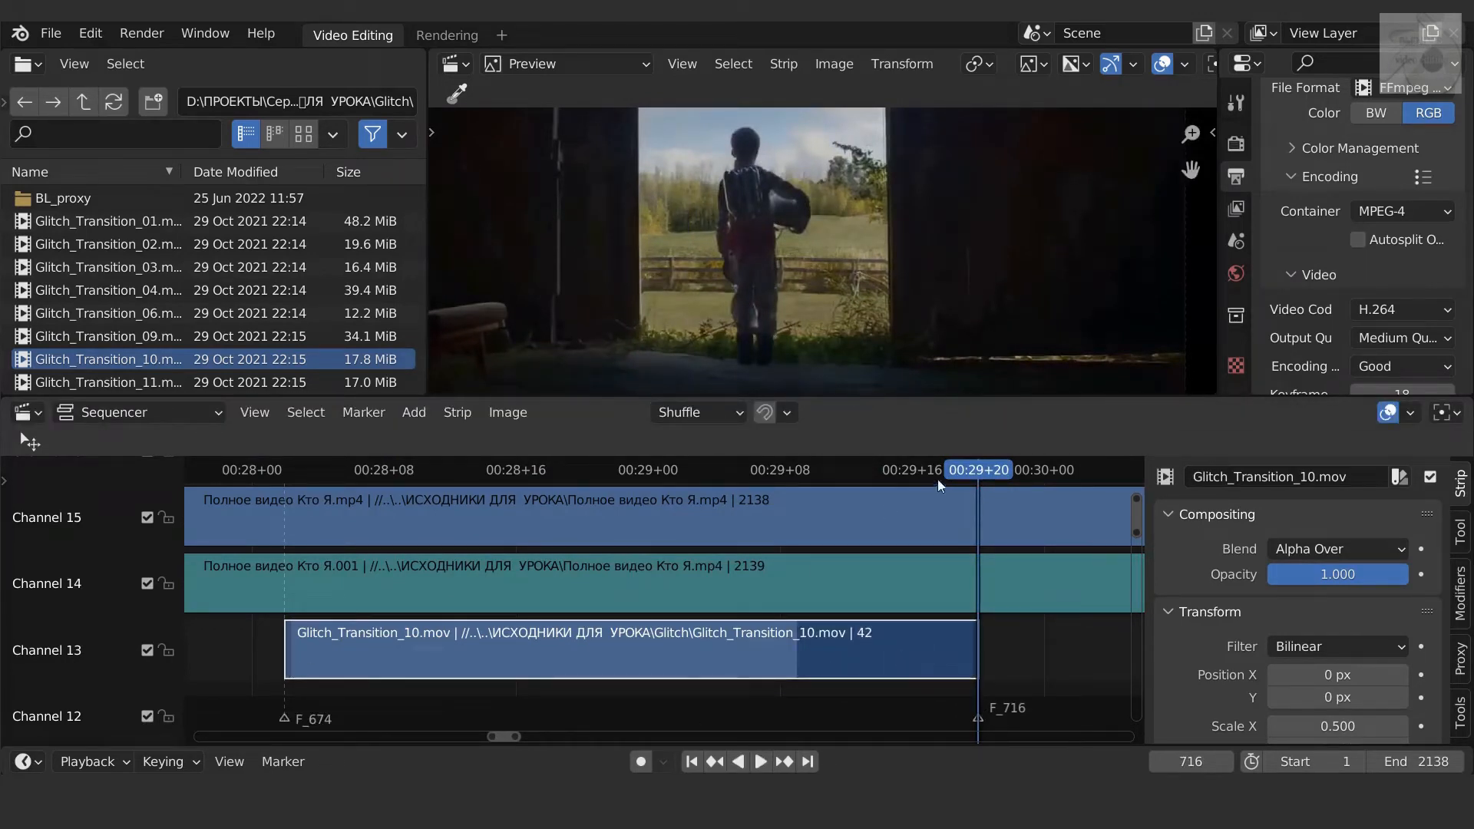
# Step: Compare the glitch with the reference video at frame 674 by briefly disabling the Полное видео Кто Я.mp4 strip
pyautogui.moveTo(937, 479); pyautogui.dragTo(285, 499)
pyautogui.click(591, 520)
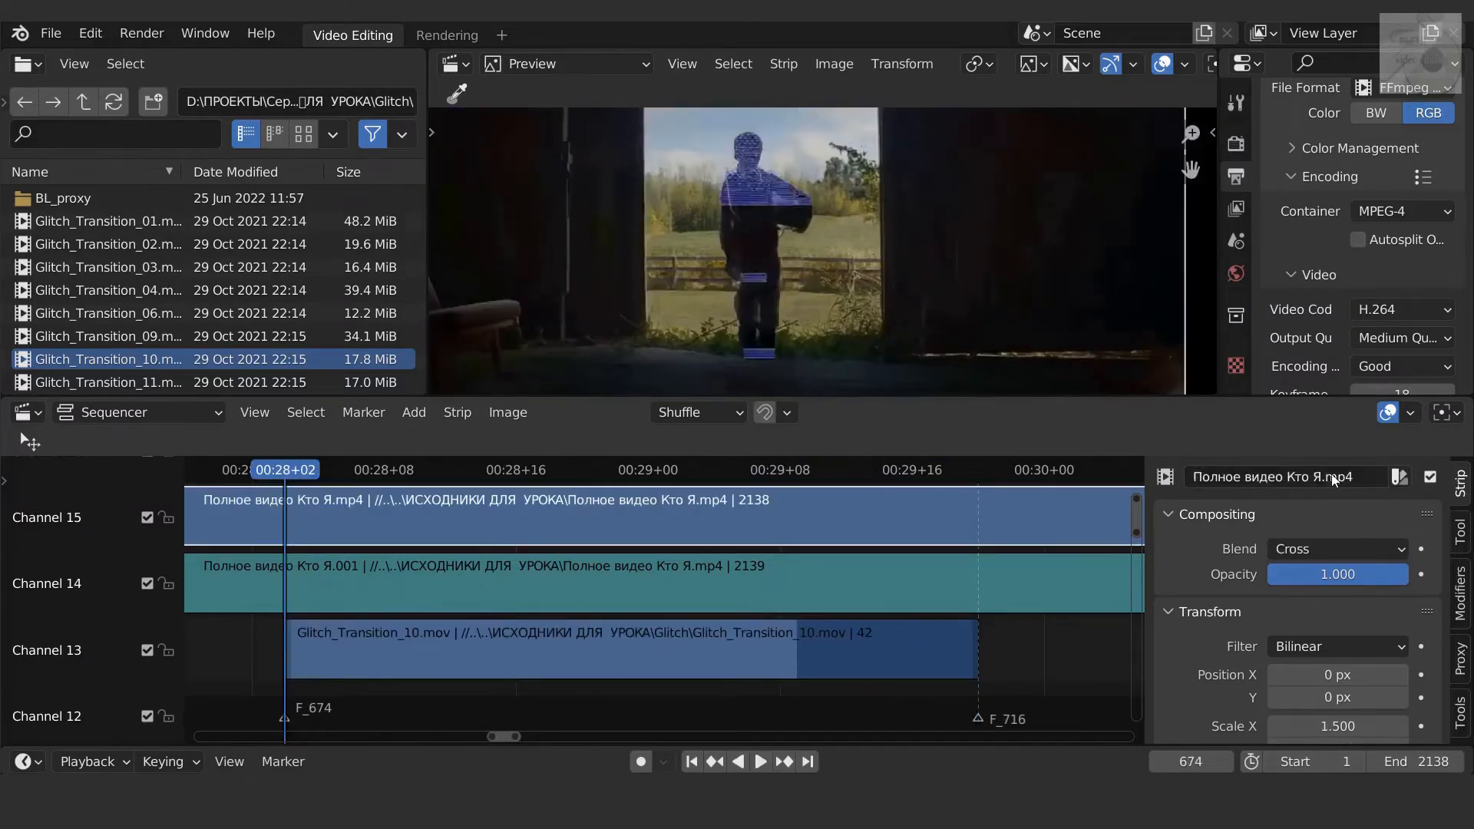
pyautogui.click(1430, 476)
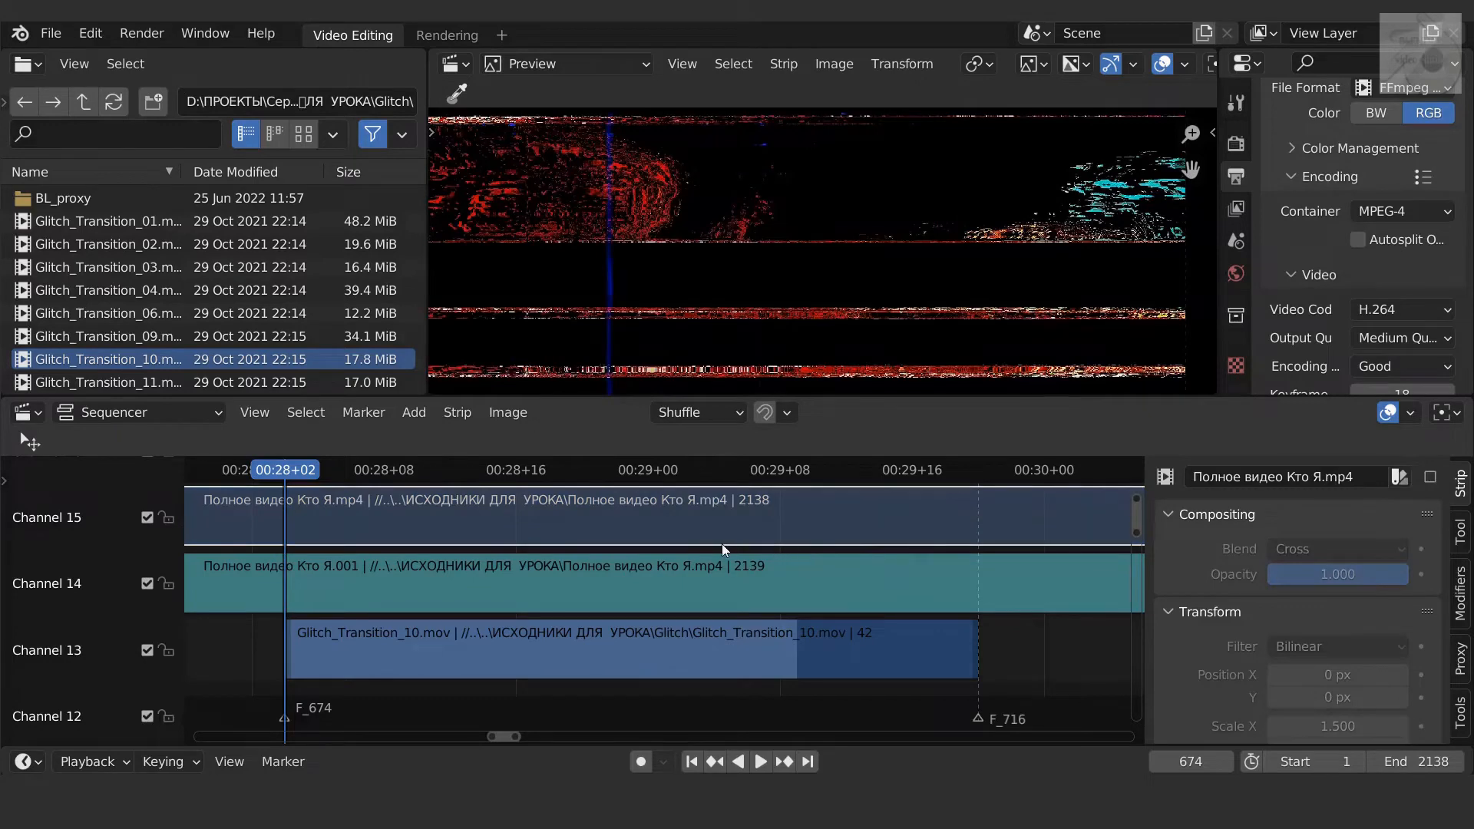
pyautogui.click(1430, 477)
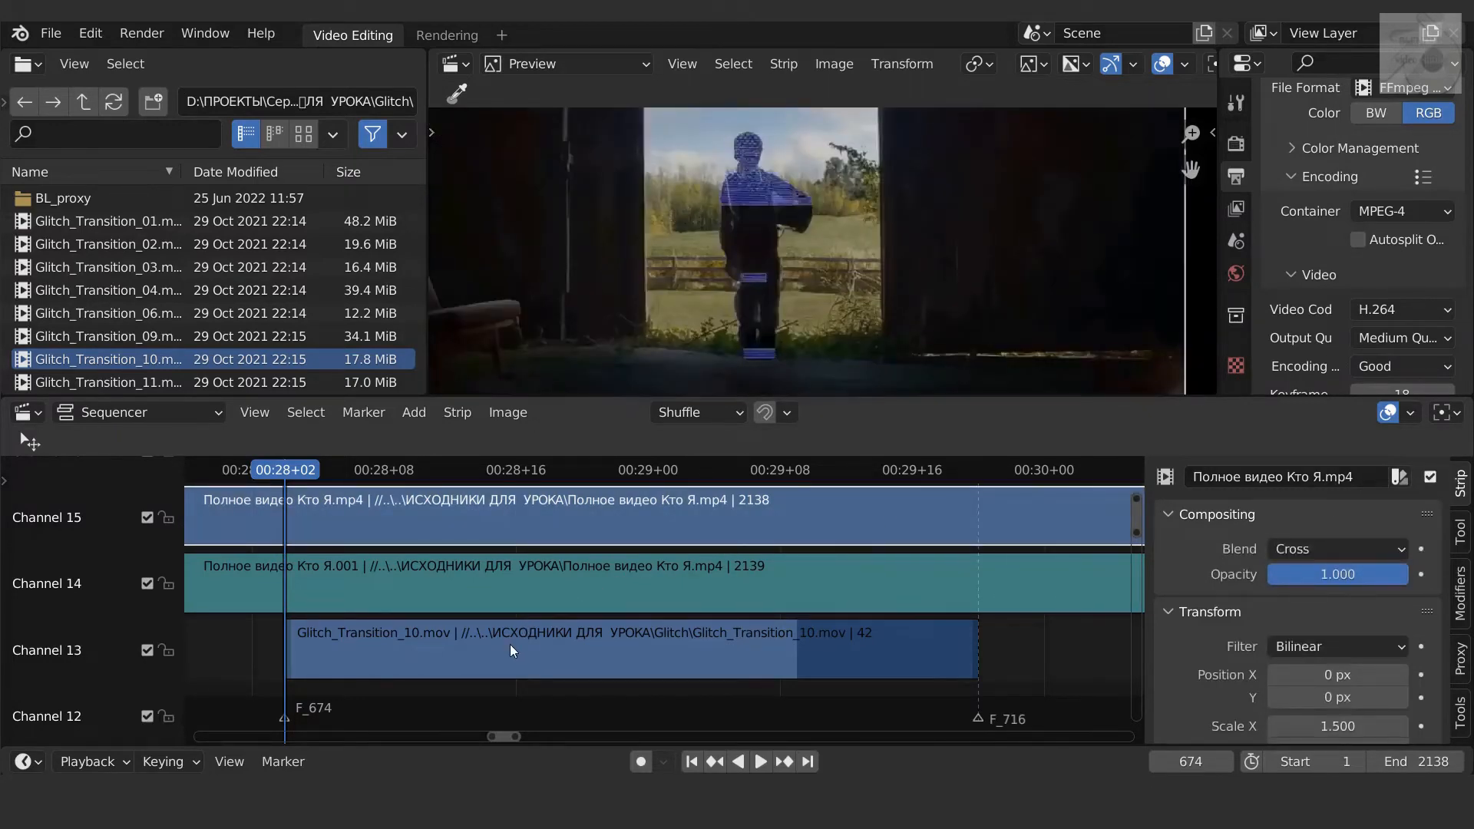
# Step: Render frame 674 and trace a mask outline around the boy's silhouette
pyautogui.press('F12')
pyautogui.scroll(3, 776, 322)
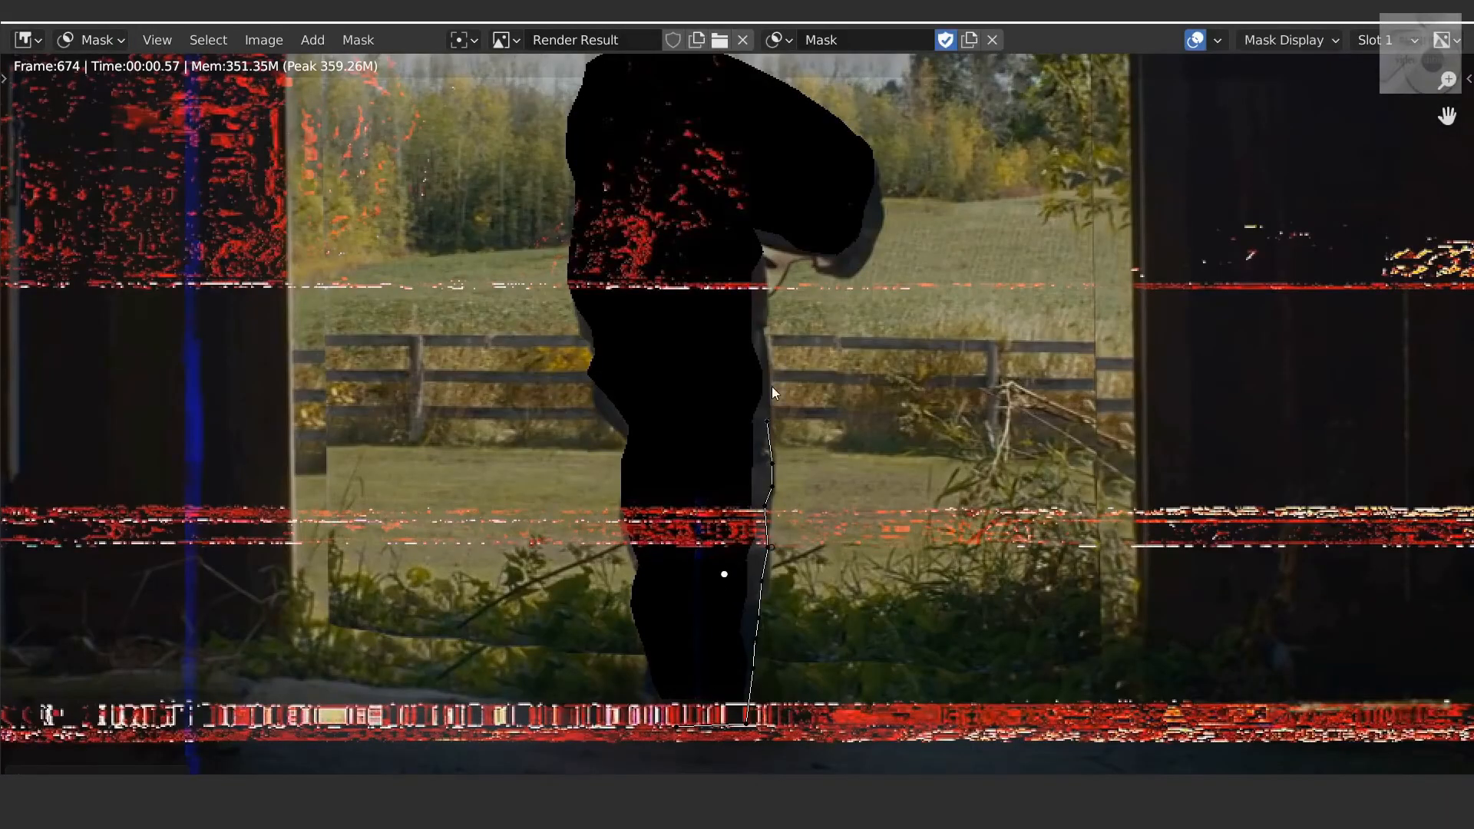
pyautogui.scroll(-2, 772, 393)
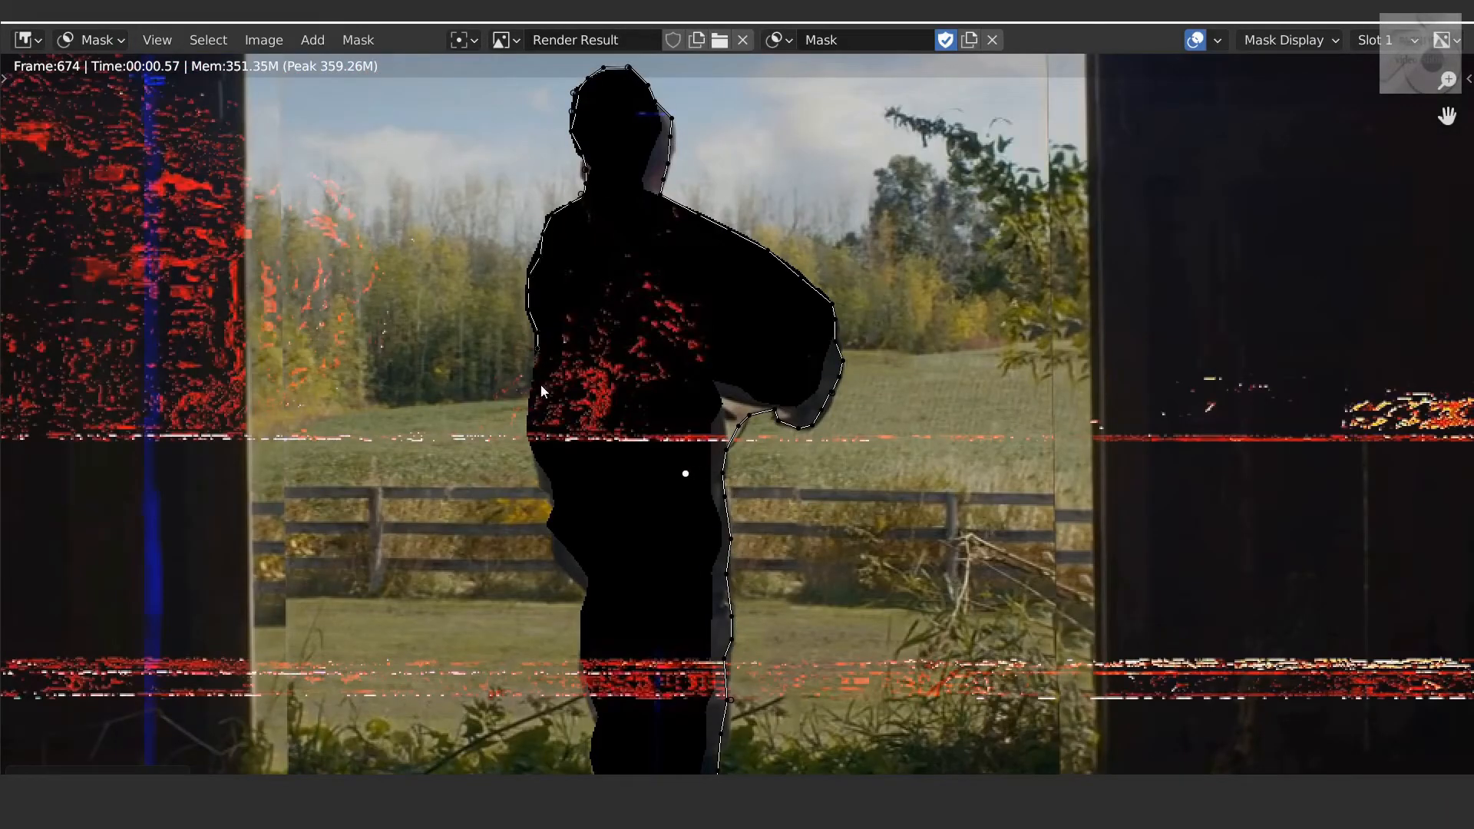
pyautogui.keyDown('ctrl'); pyautogui.click(544, 482); pyautogui.keyUp('ctrl')
pyautogui.moveTo(584, 650); pyautogui.dragTo(602, 383, button='middle')
pyautogui.keyDown('ctrl'); pyautogui.click(617, 473); pyautogui.keyUp('ctrl')
pyautogui.keyDown('ctrl'); pyautogui.click(620, 505); pyautogui.keyUp('ctrl')
# Step: Name the boy outline mask новая and return to the sequencer
pyautogui.doubleClick(826, 40)
pyautogui.write('маска')
pyautogui.press('Return')
pyautogui.press('Escape')
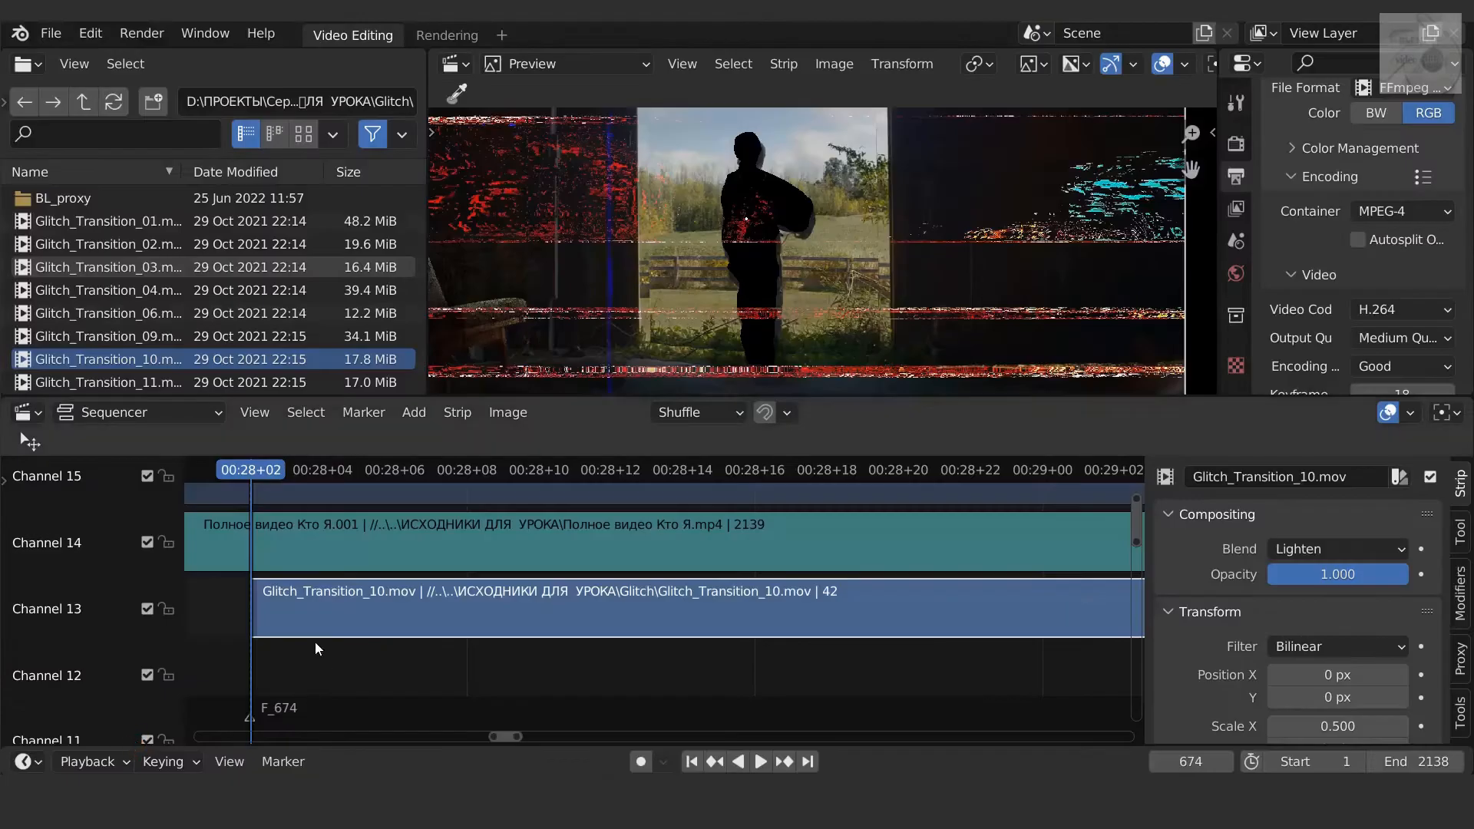
# Step: Cut the Glitch_Transition_10.mov strip at frame 675 and return to frame 674
pyautogui.press('Right')
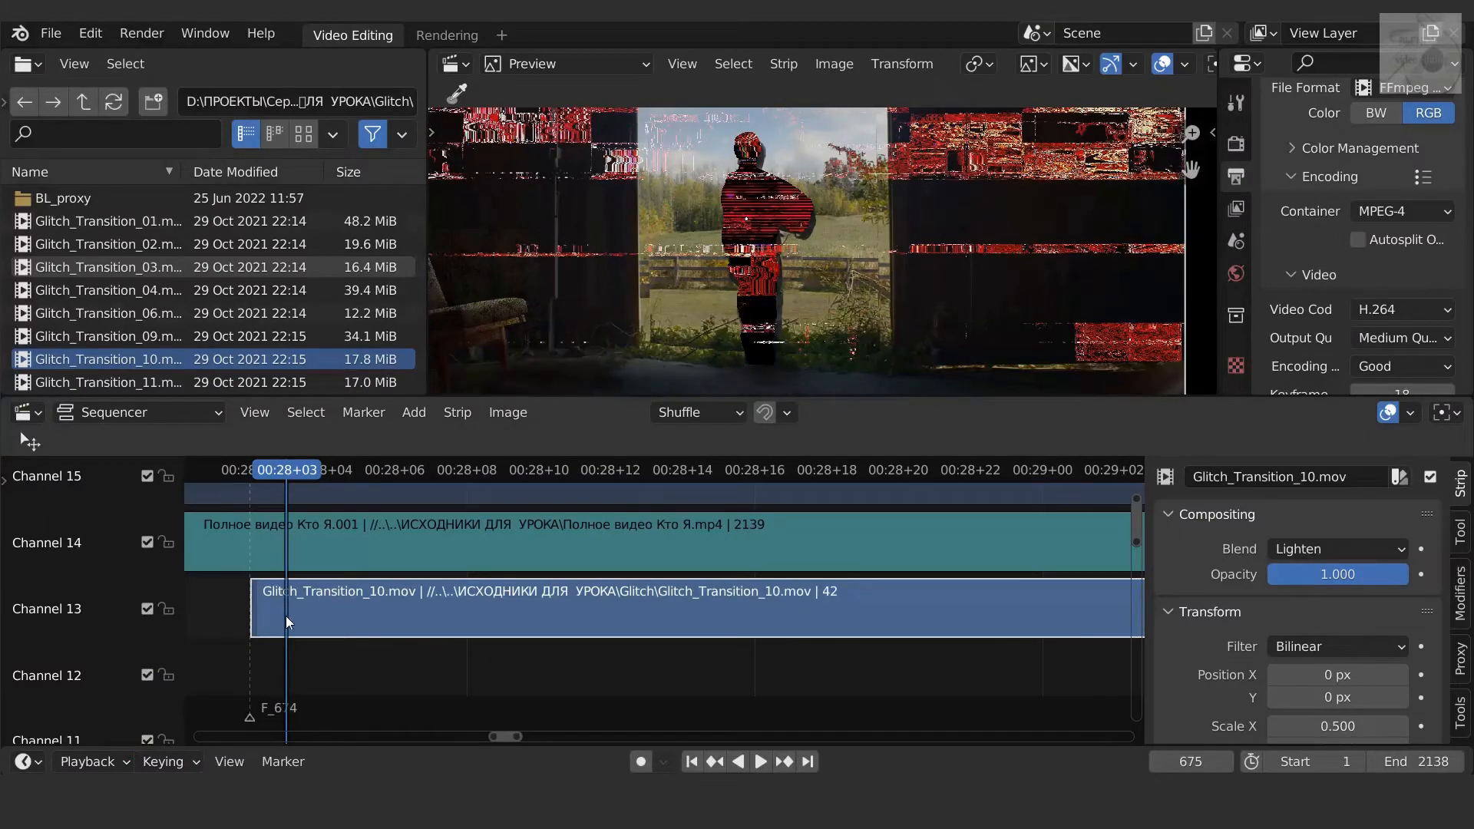
pyautogui.press('k')
pyautogui.press('Left')
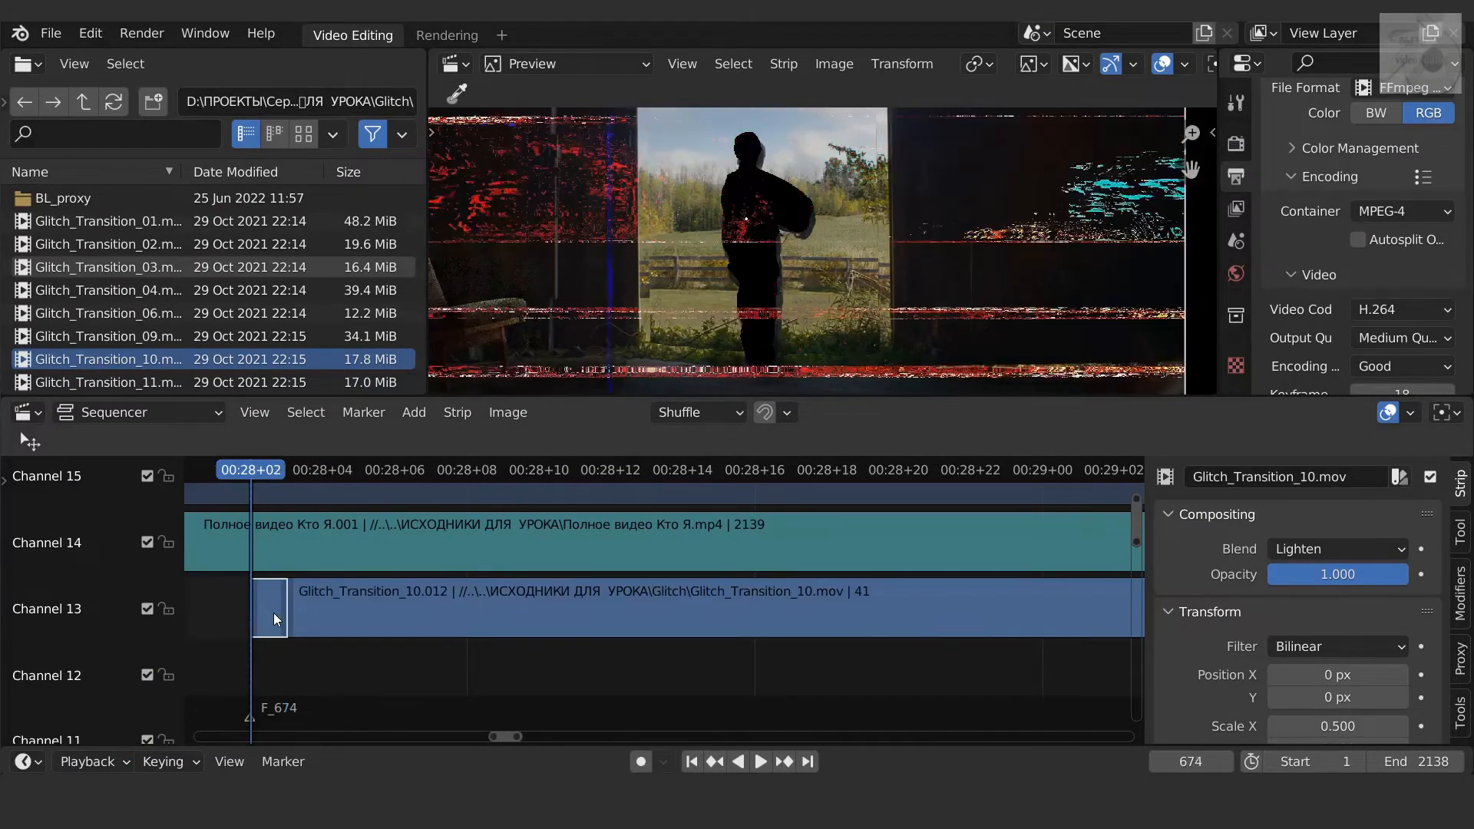
# Step: Add a Mask modifier to the one-frame glitch piece at frame 674, using the mask новая as input
pyautogui.click(1460, 592)
pyautogui.click(1356, 540)
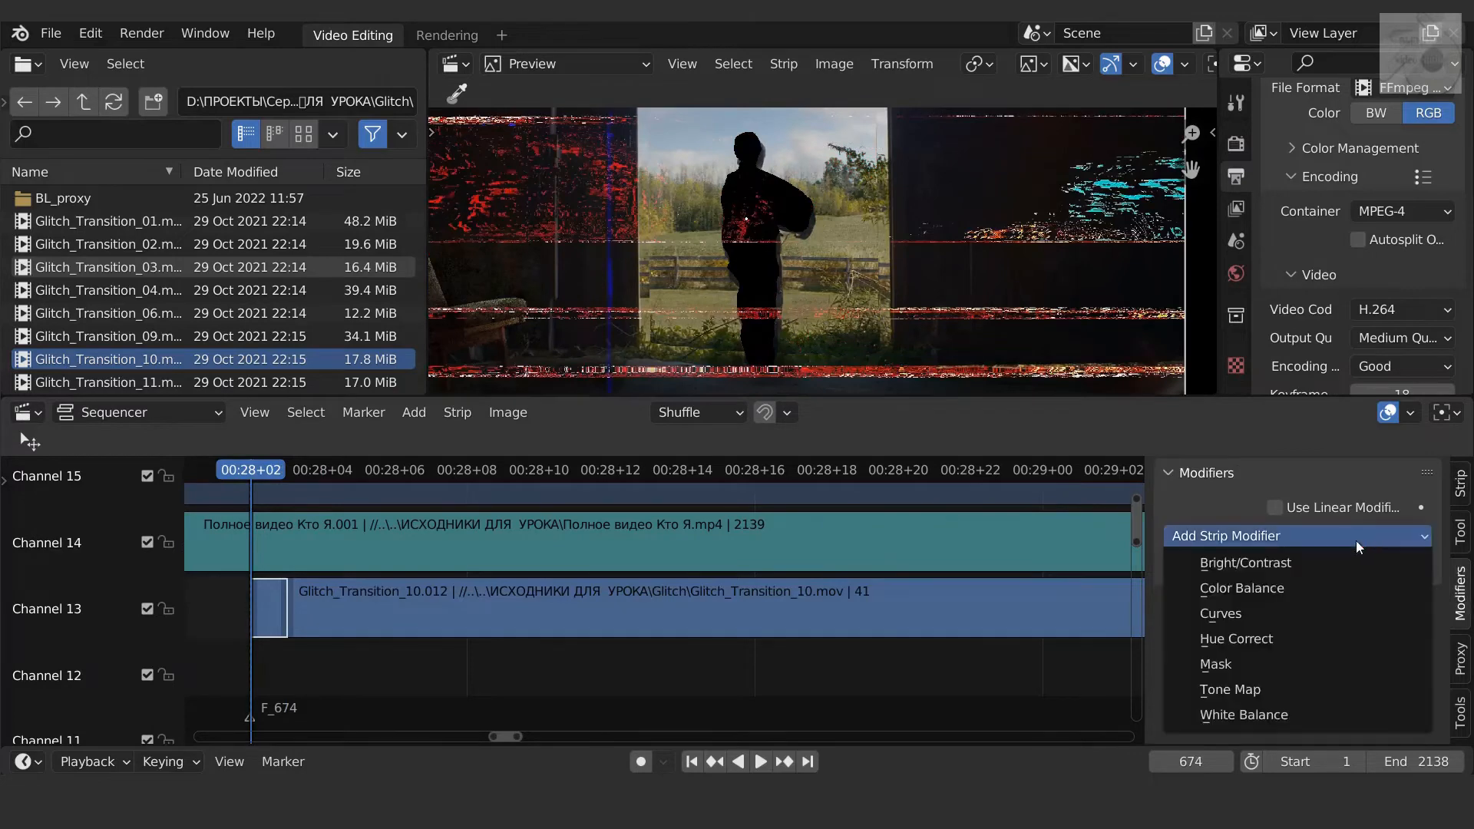
pyautogui.click(1255, 665)
pyautogui.click(1373, 630)
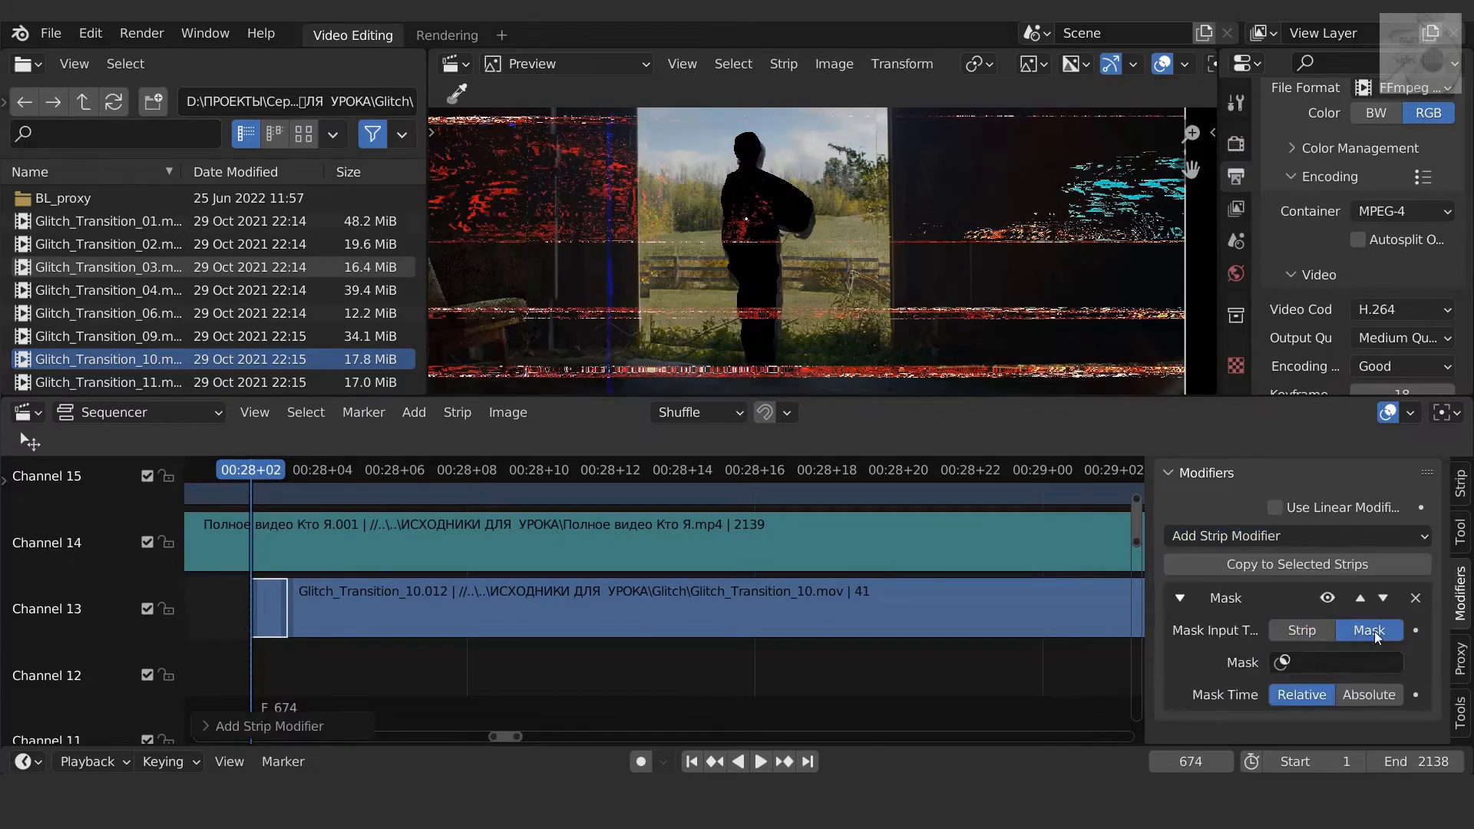
pyautogui.click(1285, 665)
pyautogui.click(1267, 492)
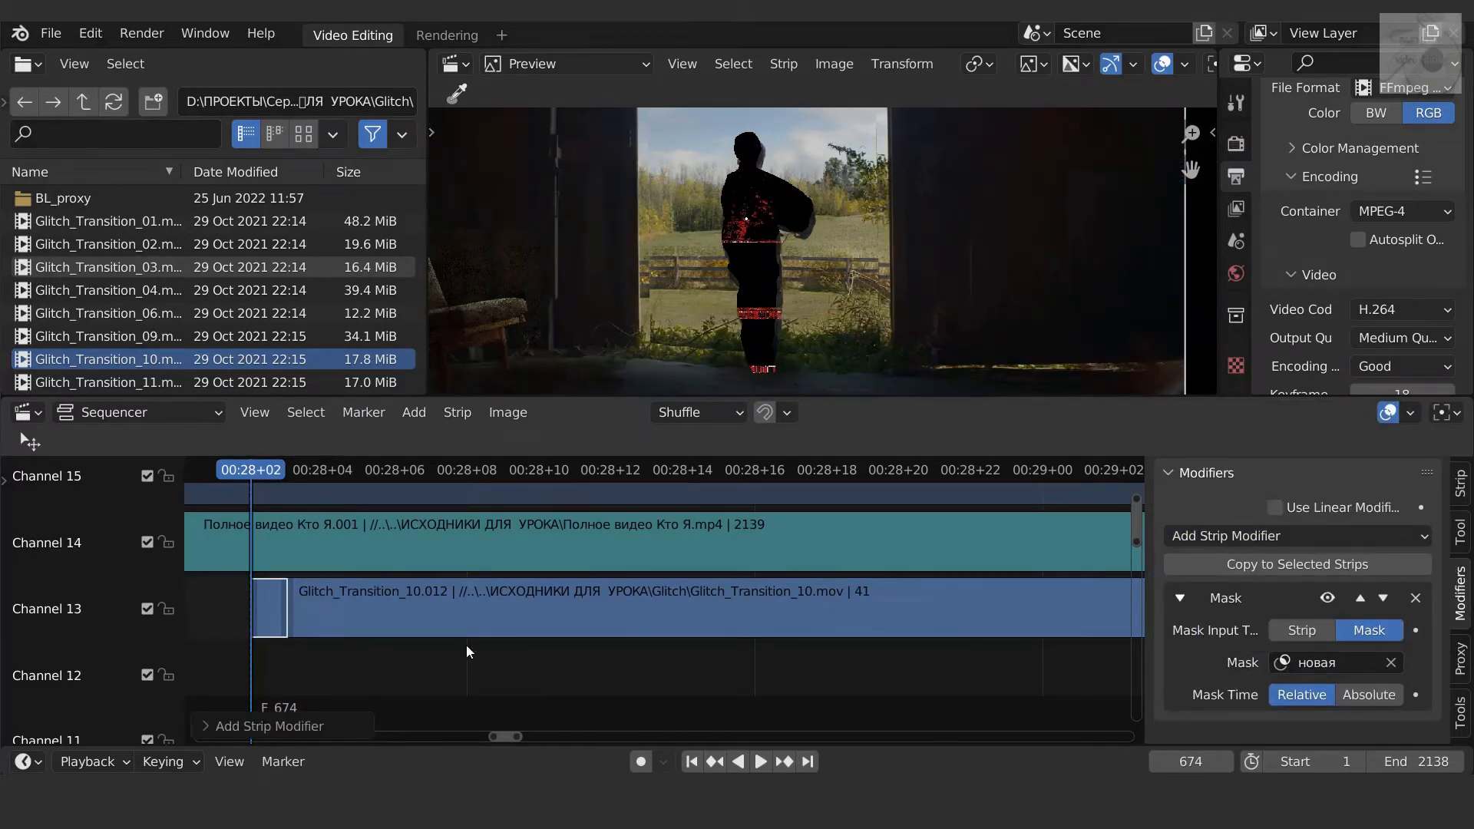
# Step: Cut the remaining glitch strip at frame 676 and select the one-frame piece at frame 675
pyautogui.click(476, 607)
pyautogui.press('Right')
pyautogui.press('Right')
pyautogui.press('k')
pyautogui.click(298, 611)
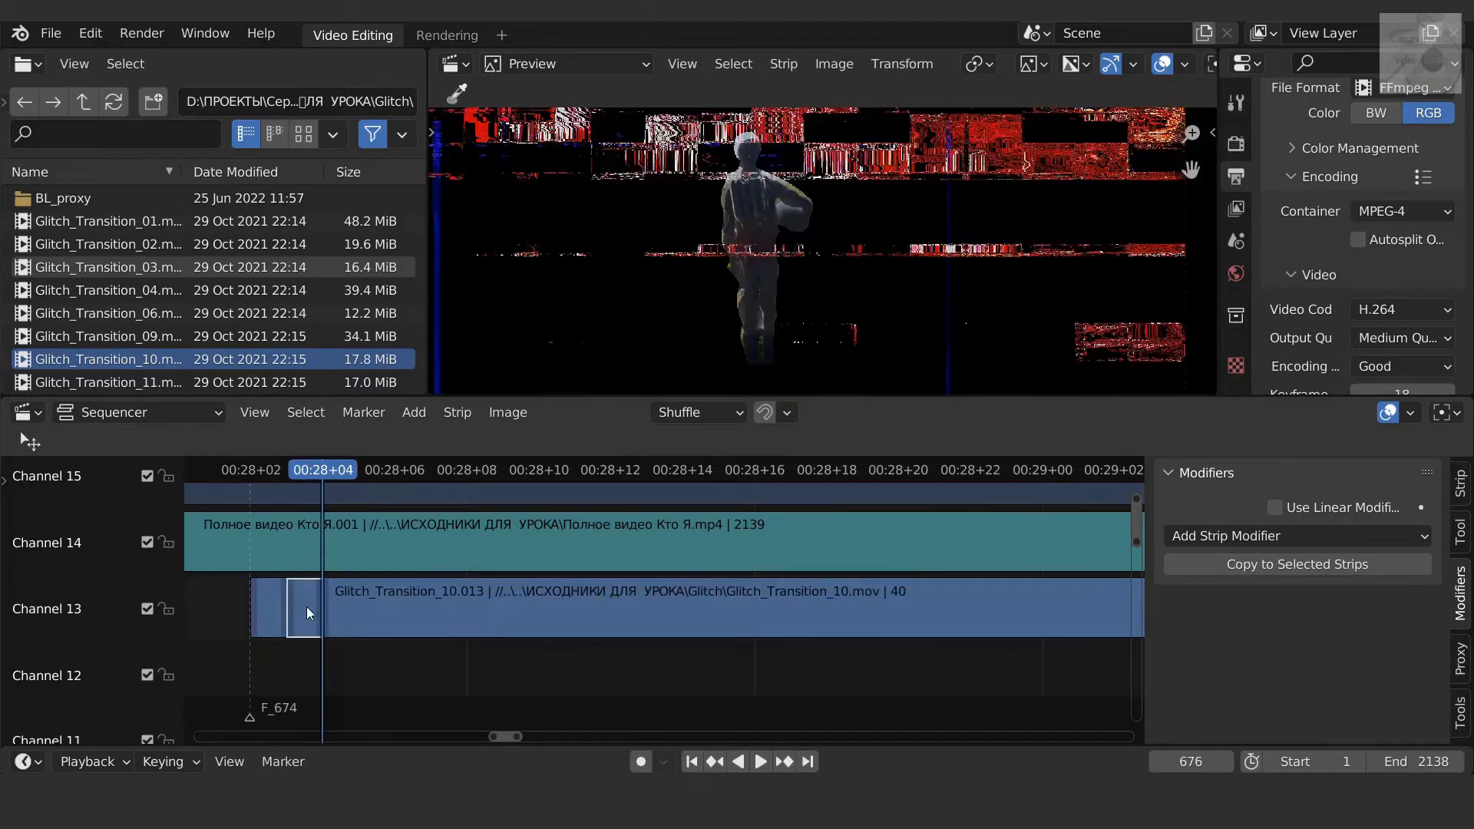
pyautogui.press('Left')
# Step: Mask the frame 675 glitch piece with новая and shift its Position Y to about -194 px
pyautogui.click(1297, 536)
pyautogui.click(1255, 665)
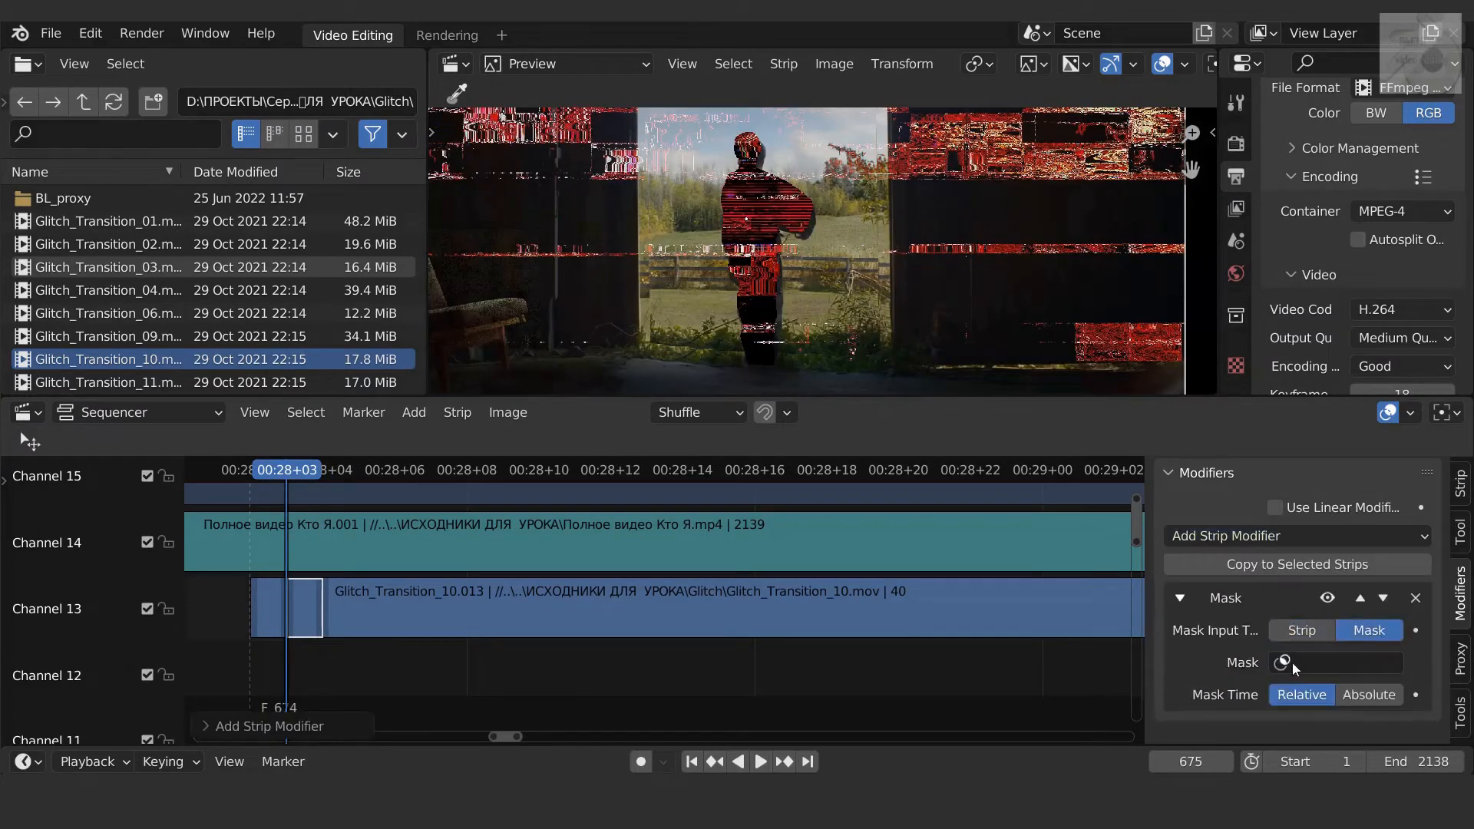
pyautogui.click(1296, 664)
pyautogui.click(1267, 492)
pyautogui.click(1460, 484)
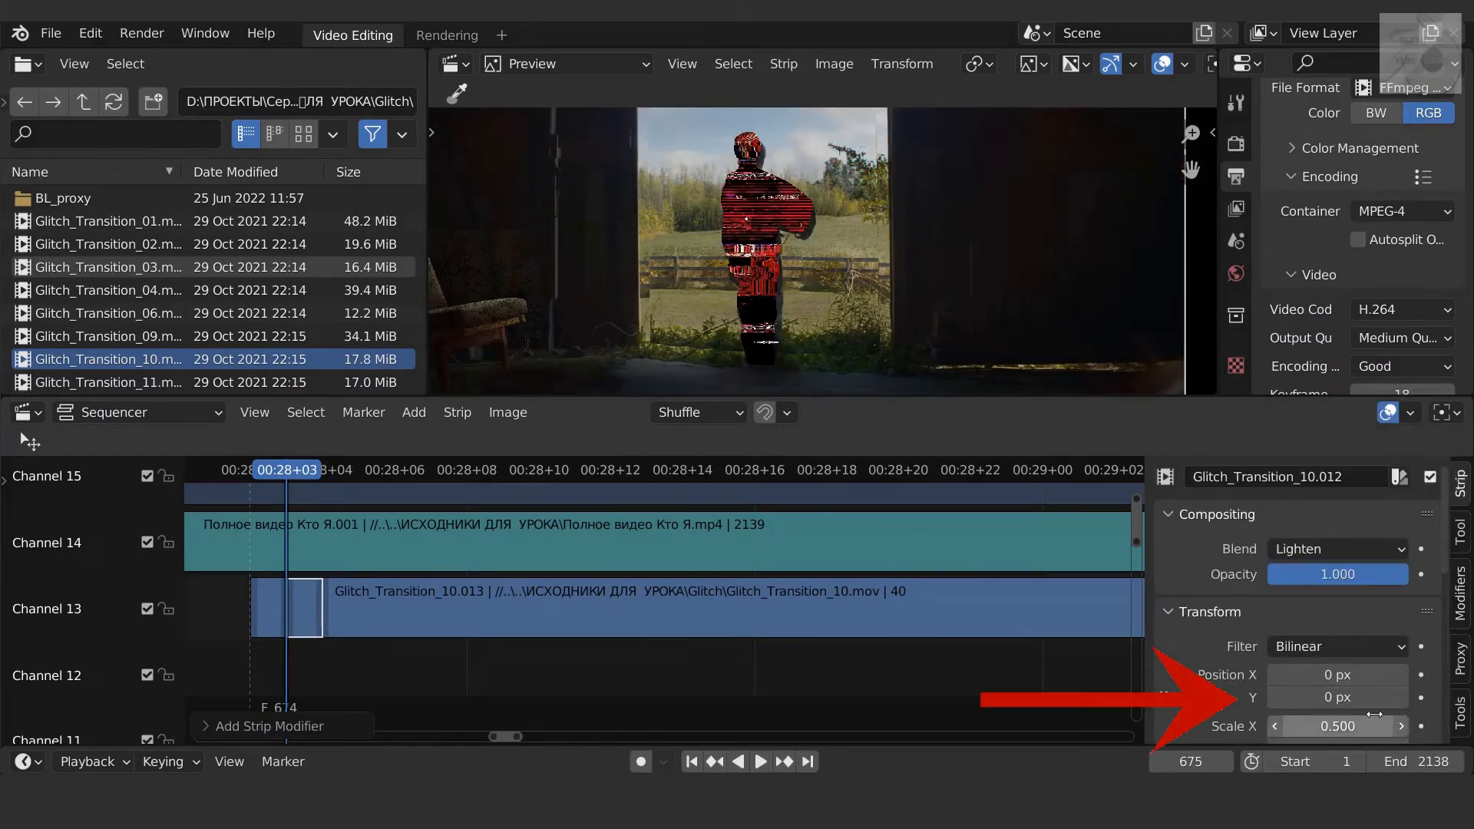
pyautogui.moveTo(1374, 699); pyautogui.dragTo(1225, 699)
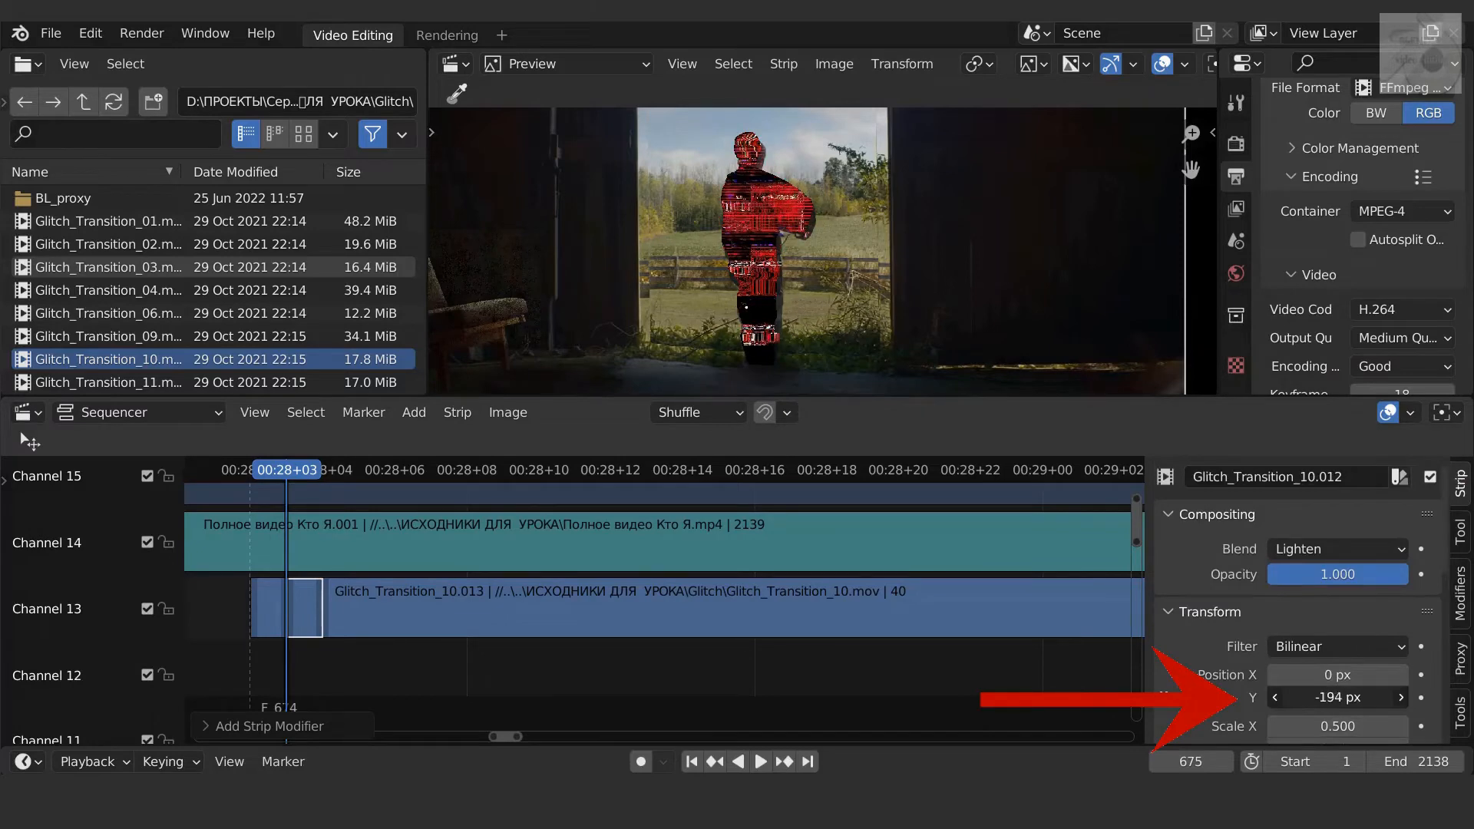
# Step: Cut the remaining glitch strip at frame 680 and select the piece starting at frame 676
pyautogui.click(467, 611)
pyautogui.press('Right')
pyautogui.press('Right')
pyautogui.press('Right')
pyautogui.press('Right')
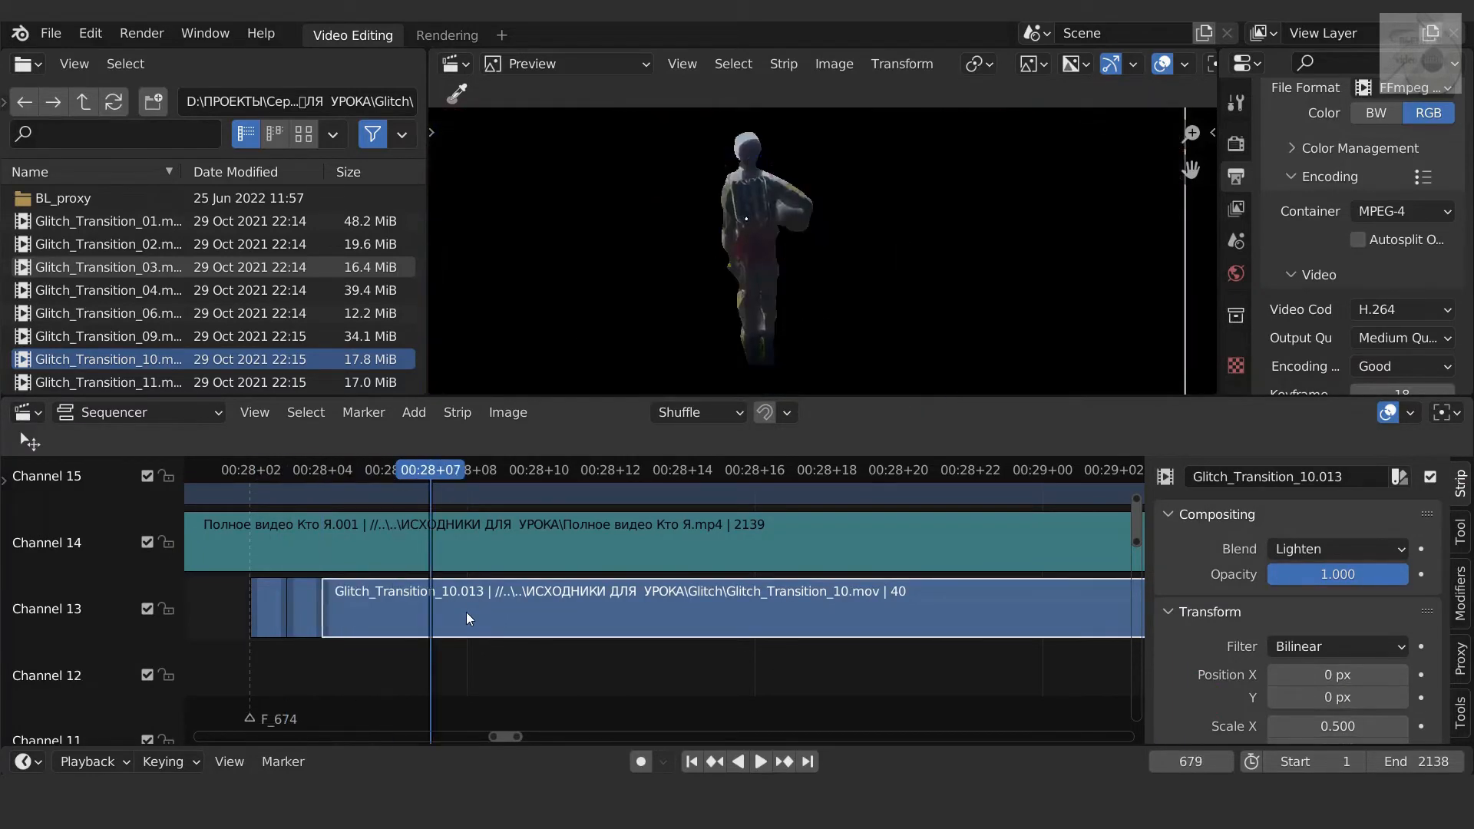
pyautogui.press('k')
pyautogui.click(398, 612)
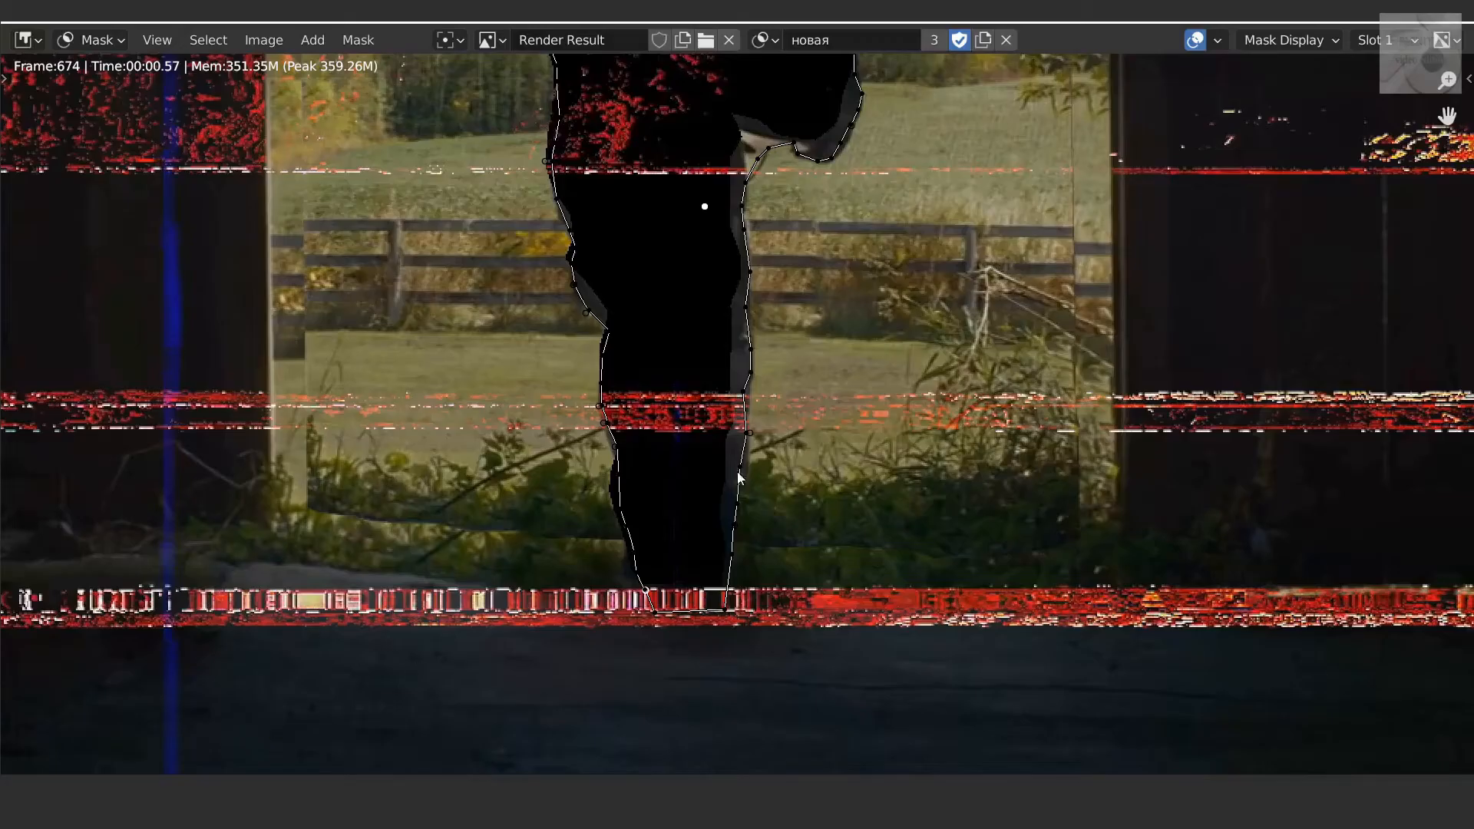
# Step: Copy the boy outline from the mask новая into a new mask named новая2 and open its mask properties
pyautogui.scroll(-3, 929, 410)
pyautogui.scroll(2, 825, 507)
pyautogui.press('a')
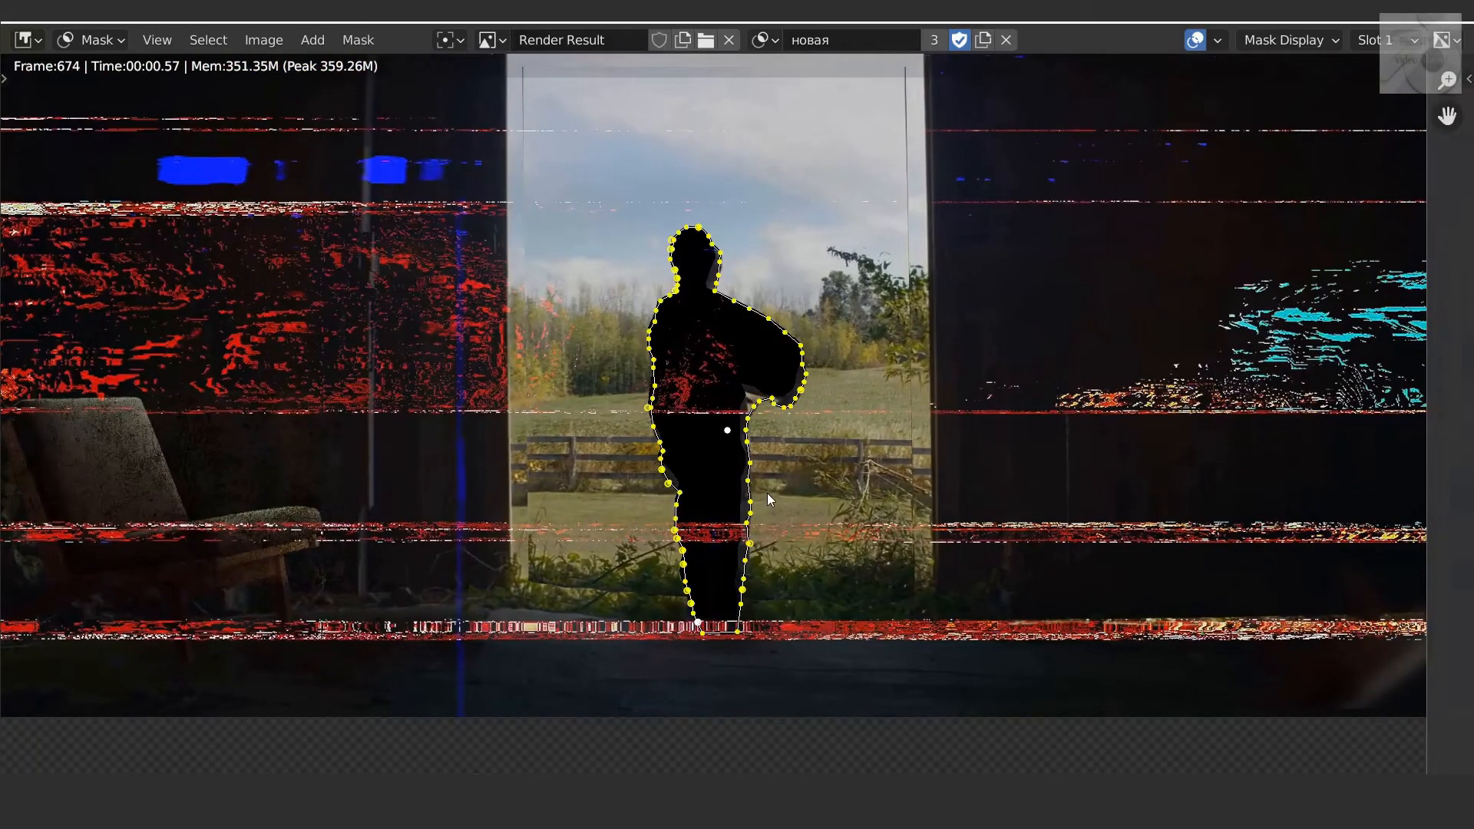
pyautogui.click(983, 40)
pyautogui.doubleClick(857, 40)
pyautogui.press('BackSpace')
pyautogui.write('новая2')
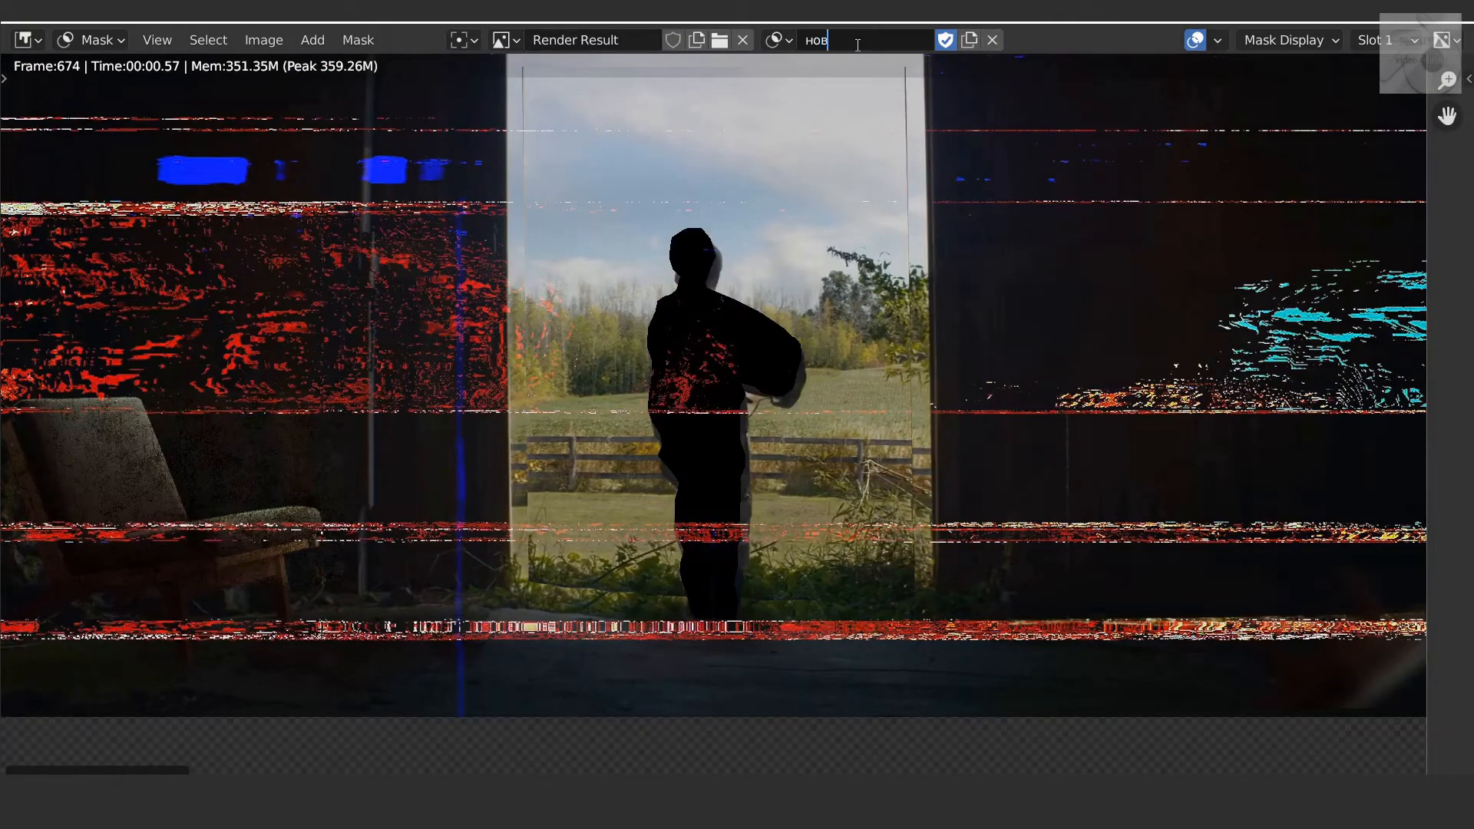
pyautogui.press('Return')
pyautogui.hotkey('ctrl', 'v')
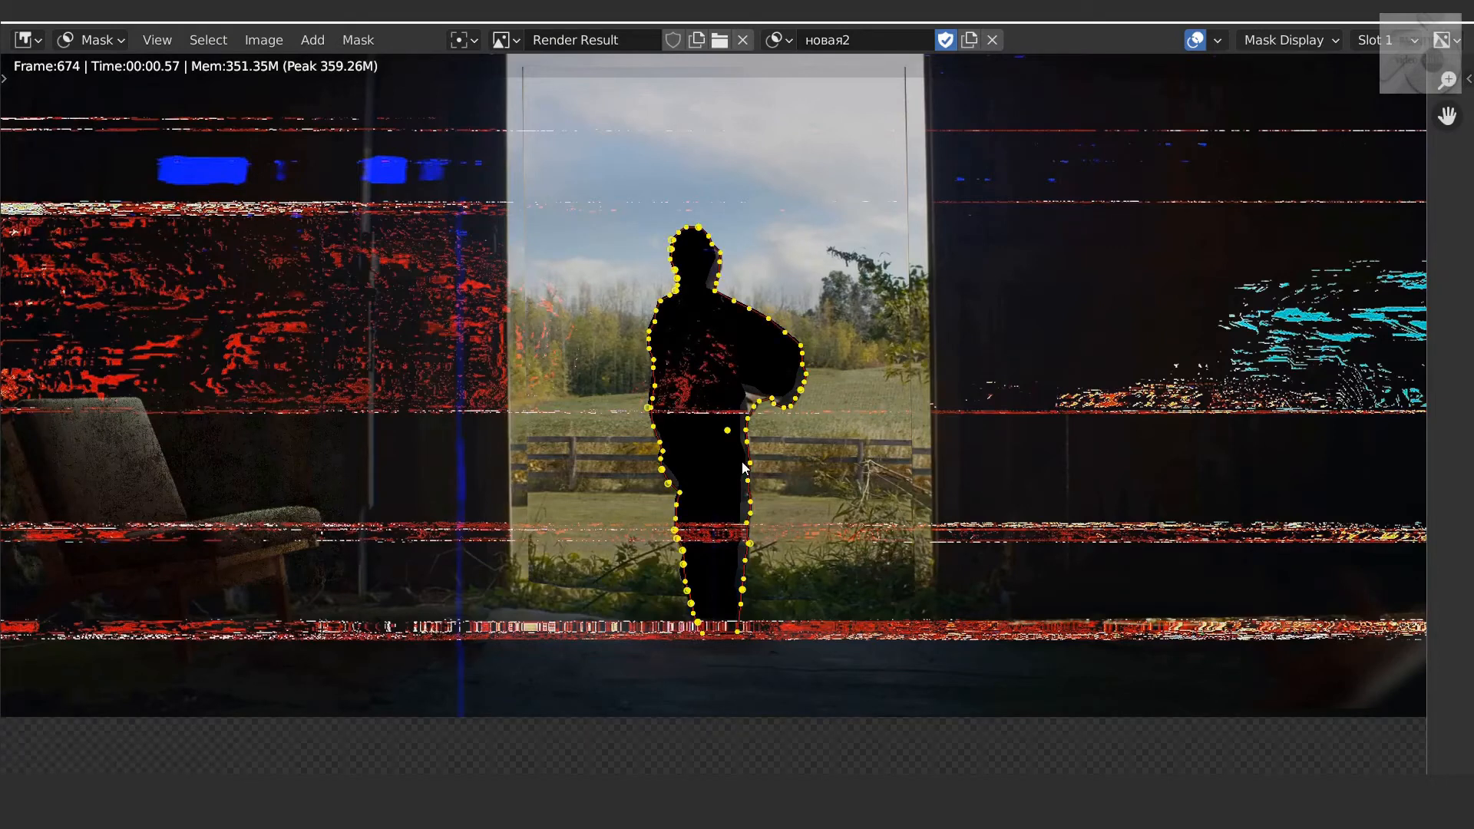
pyautogui.press('n')
pyautogui.click(1460, 130)
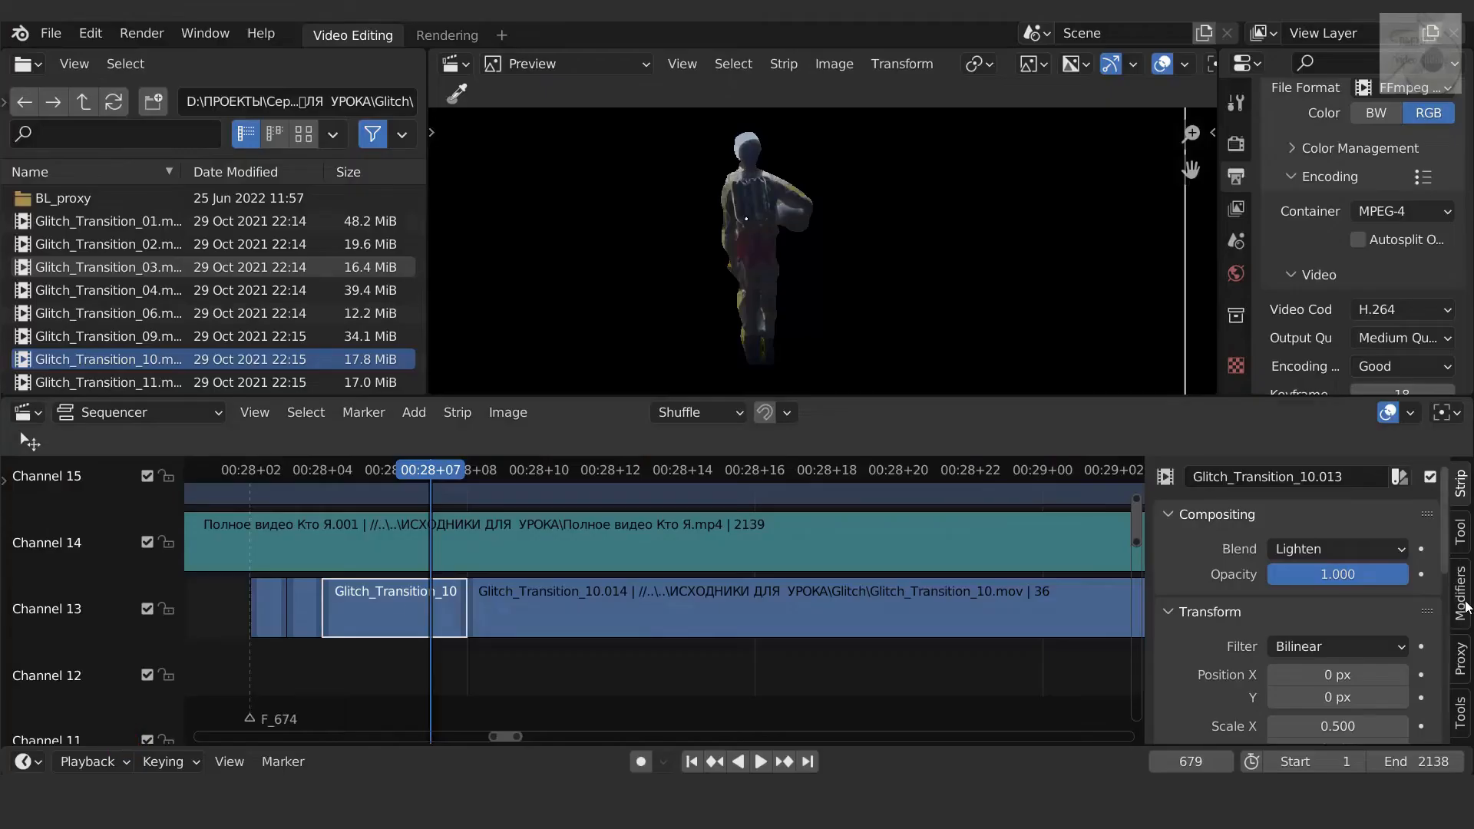
# Step: Add a Mask modifier with the mask новая2 to the glitch piece between frames 676 and 680
pyautogui.click(1247, 536)
pyautogui.click(1246, 664)
pyautogui.click(1307, 657)
pyautogui.click(1265, 514)
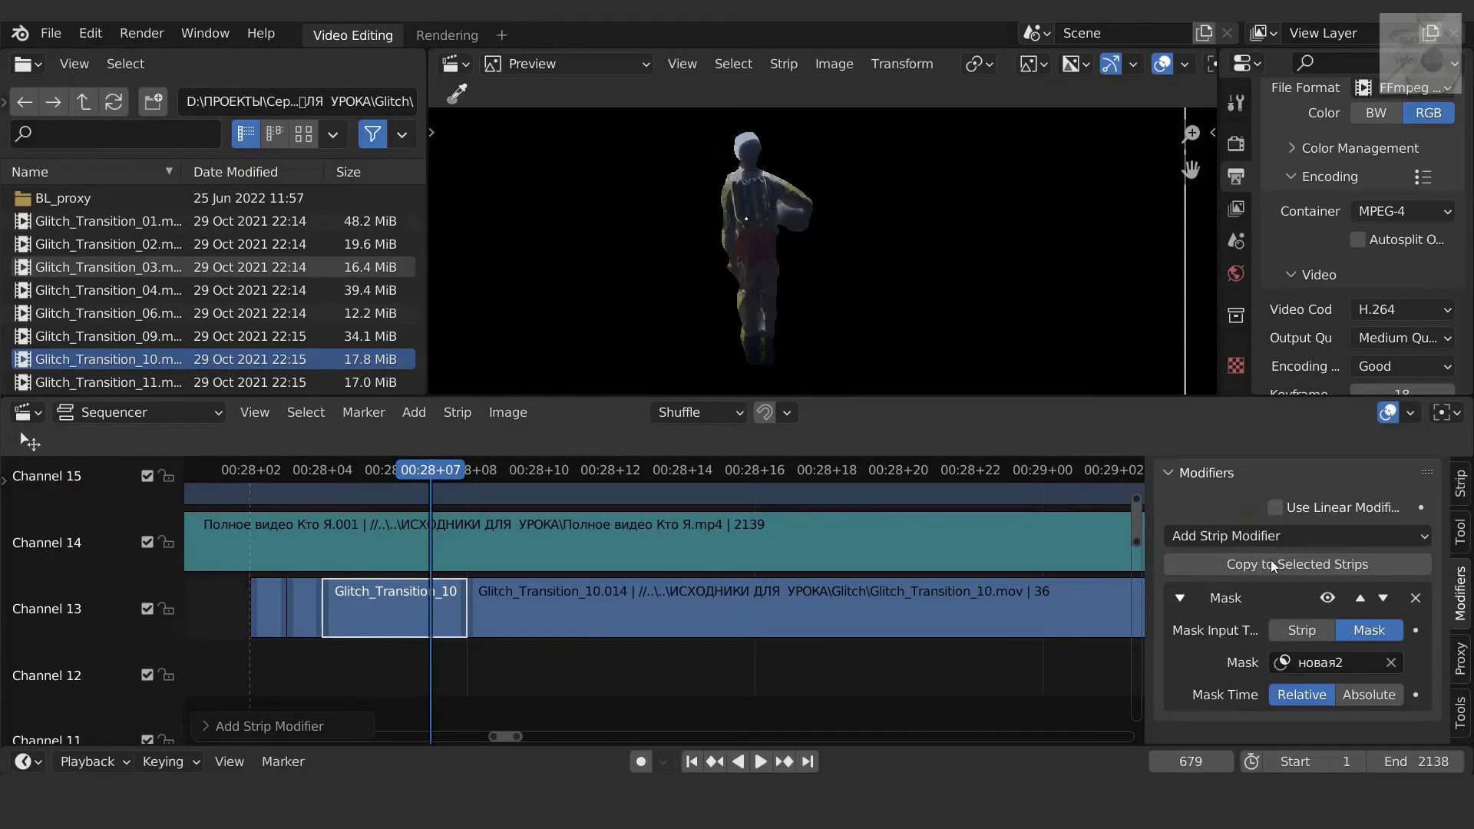
# Step: Cut the remaining glitch strip at frame 691 and mute the piece between frames 680 and 691
pyautogui.press('Right')
pyautogui.press('Right')
pyautogui.press('Right')
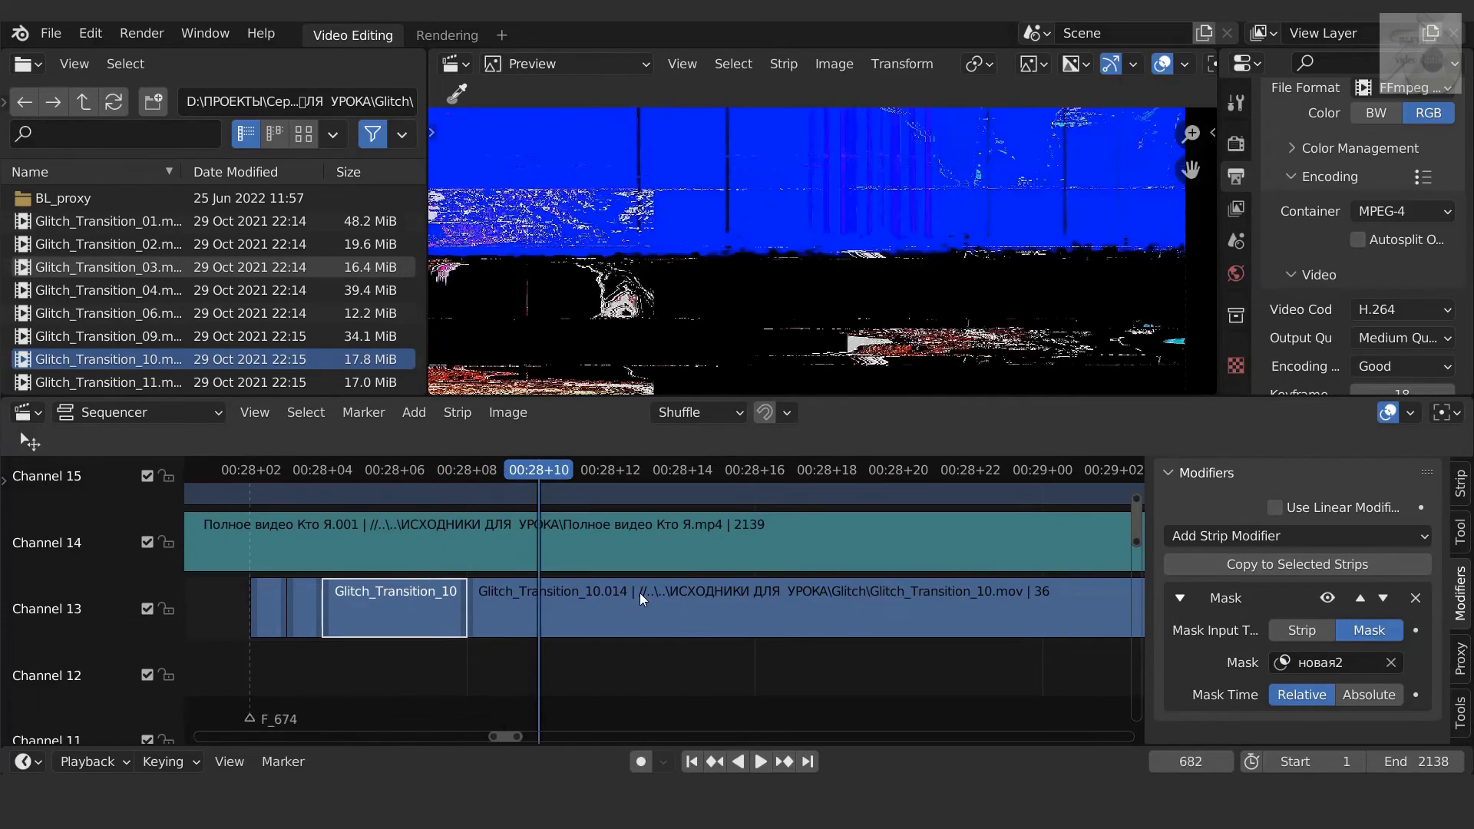
pyautogui.press('Right')
pyautogui.press('Right')
pyautogui.press('Right')
pyautogui.press('Right')
pyautogui.press('Right')
pyautogui.press('Right')
pyautogui.press('Right')
pyautogui.press('Right')
pyautogui.press('Right')
pyautogui.press('Right')
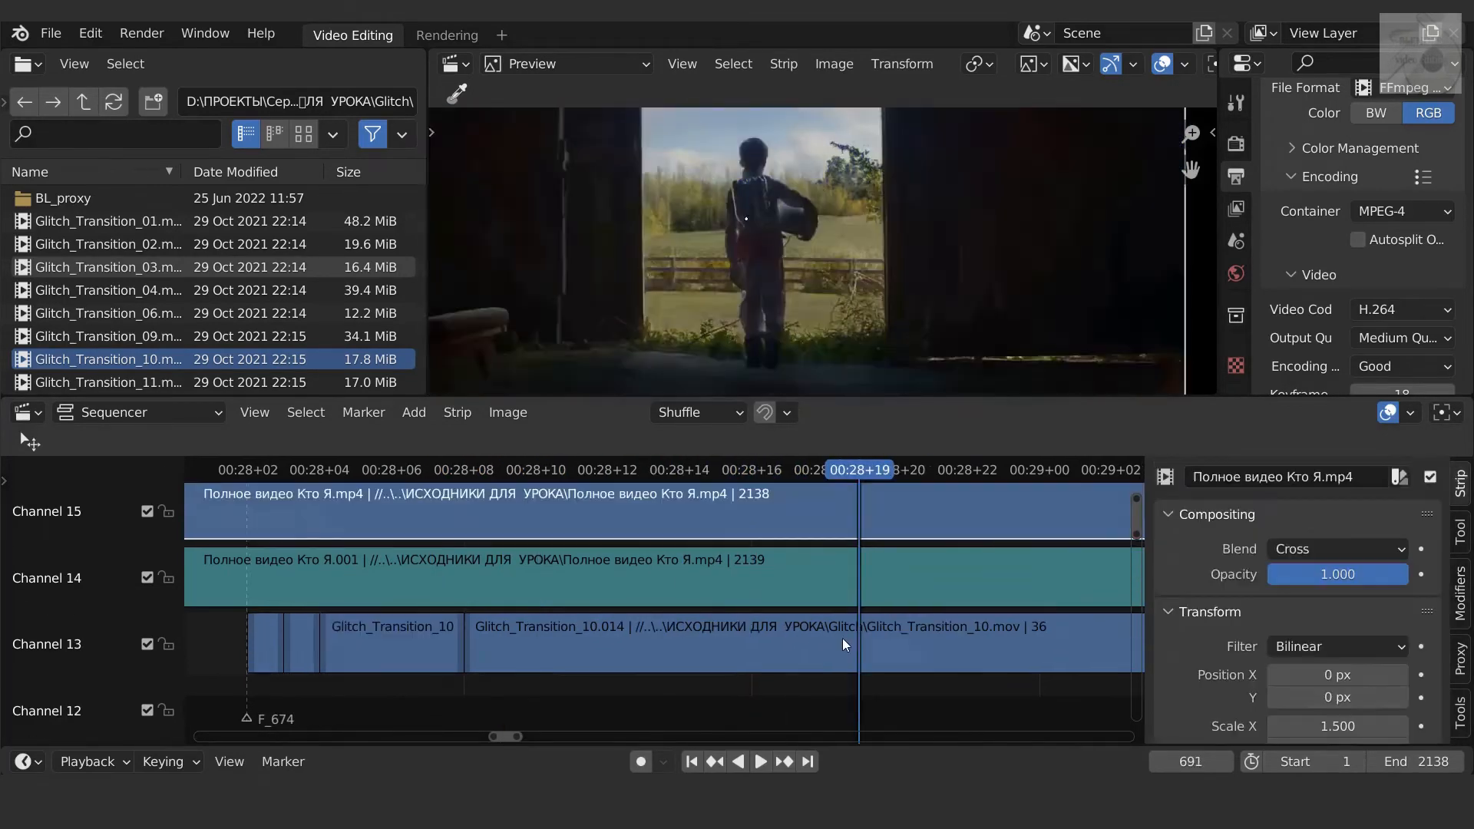
pyautogui.click(840, 638)
pyautogui.press('k')
pyautogui.press('h')
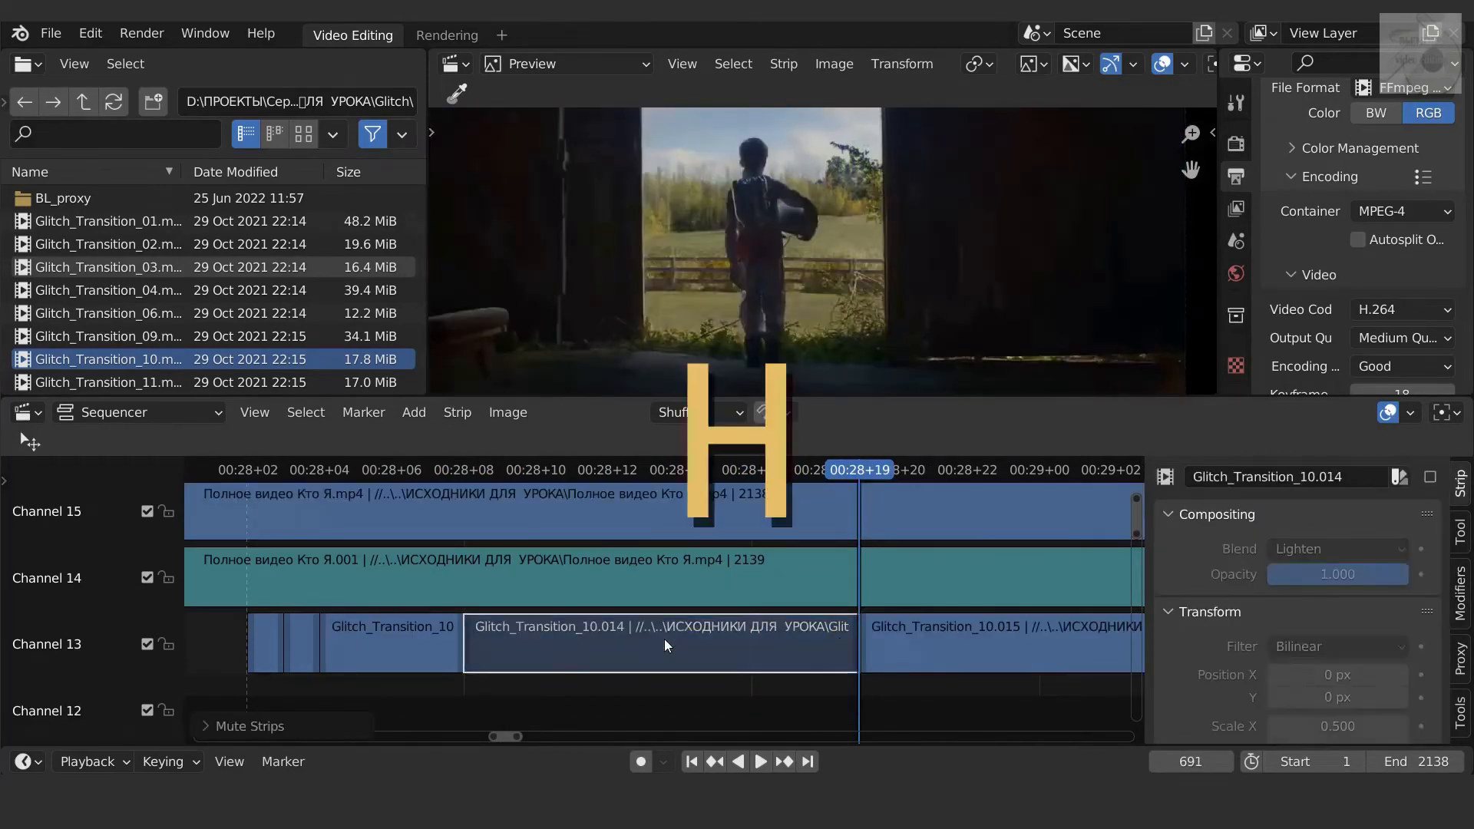
# Step: Cut the glitch strip at frames 692 and 693 and mute the one-frame piece at 691
pyautogui.press('Right')
pyautogui.press('Right')
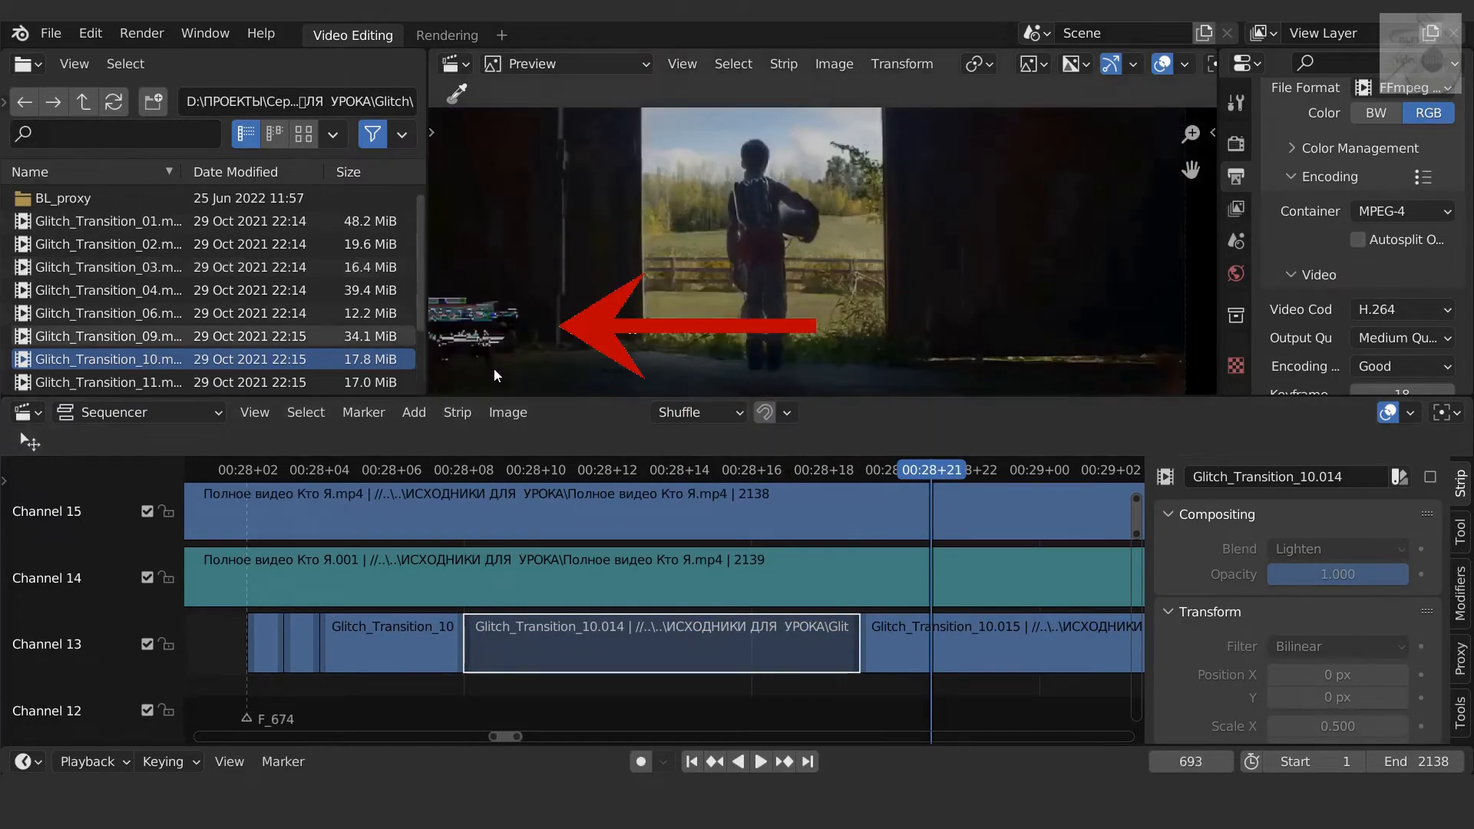
pyautogui.click(904, 644)
pyautogui.press('k')
pyautogui.press('h')
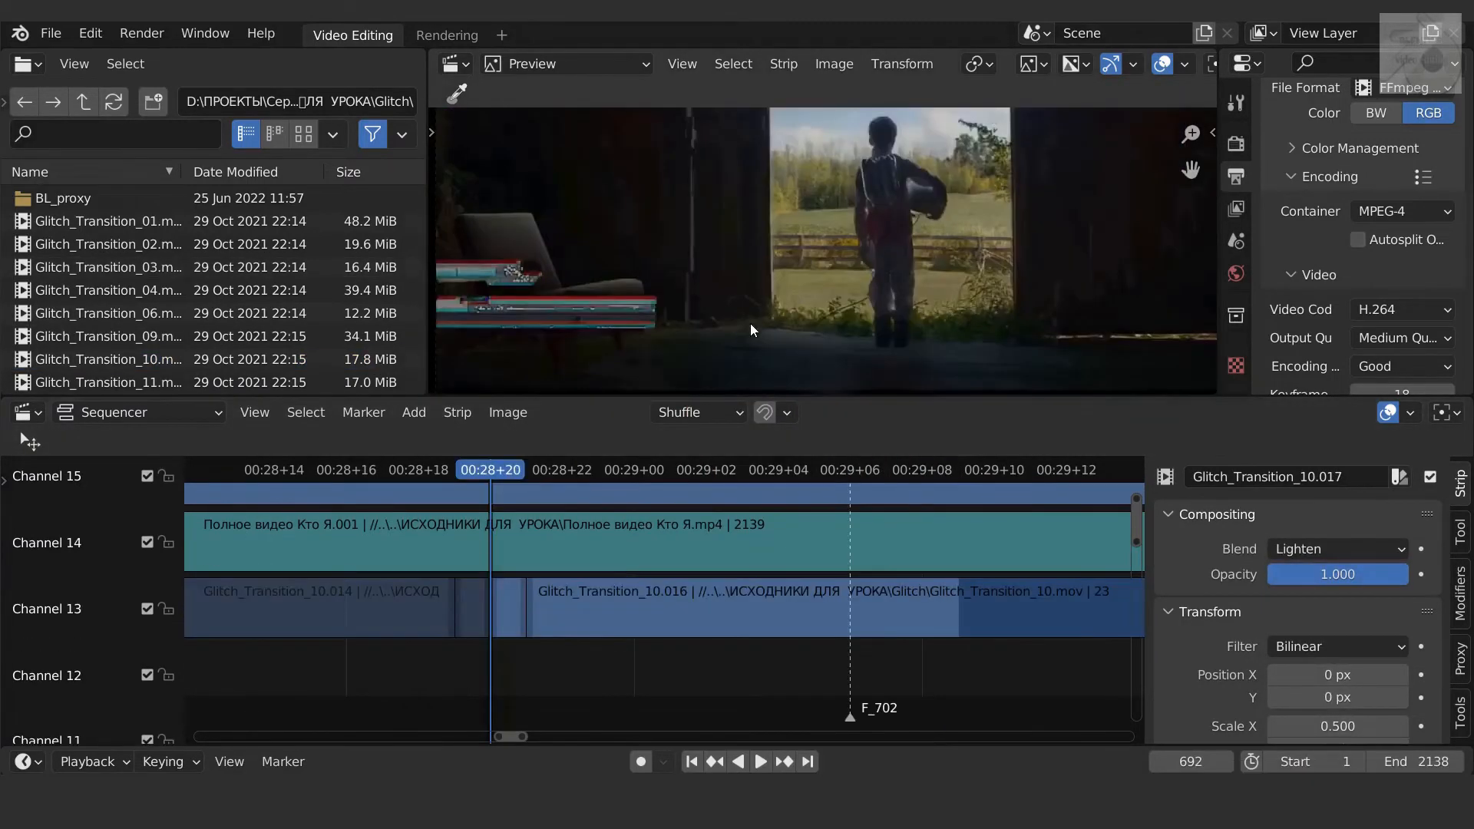
# Step: Render frame 692 and switch the render result to Mask mode
pyautogui.press('F12')
pyautogui.click(94, 42)
pyautogui.click(106, 116)
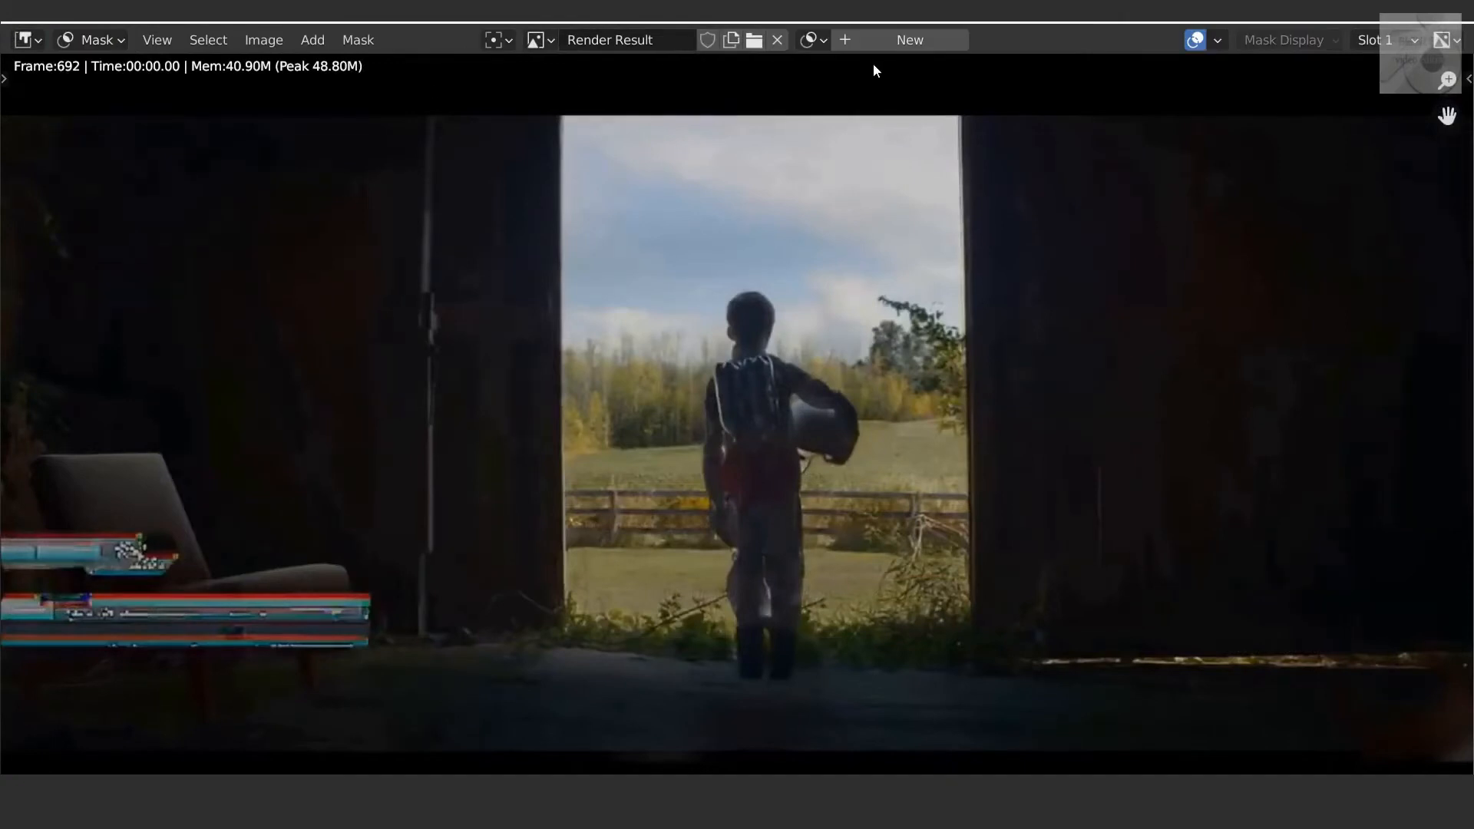
# Step: Create a new mask on the render result and name it СТУЛ2
pyautogui.click(908, 41)
pyautogui.doubleClick(860, 40)
pyautogui.write('СТУЛ2')
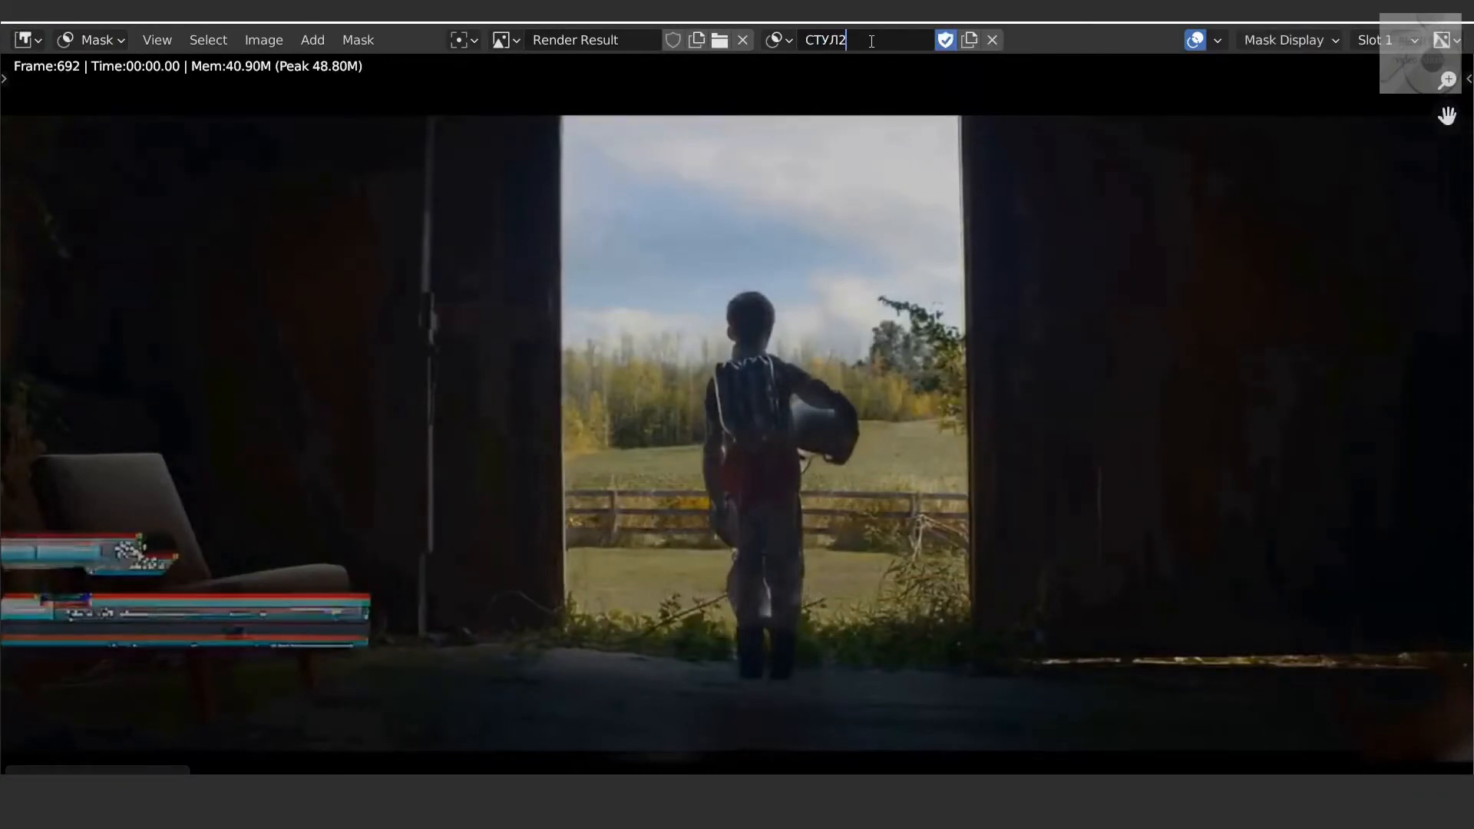
pyautogui.press('Return')
# Step: Draw a closed stepped outline around the glitch bars in front of the chair for the СТУЛ2 mask
pyautogui.moveTo(94, 647); pyautogui.dragTo(241, 641, button='middle')
pyautogui.keyDown('ctrl'); pyautogui.click(142, 639); pyautogui.keyUp('ctrl')
pyautogui.keyDown('ctrl'); pyautogui.click(518, 639); pyautogui.keyUp('ctrl')
pyautogui.keyDown('ctrl'); pyautogui.click(521, 587); pyautogui.keyUp('ctrl')
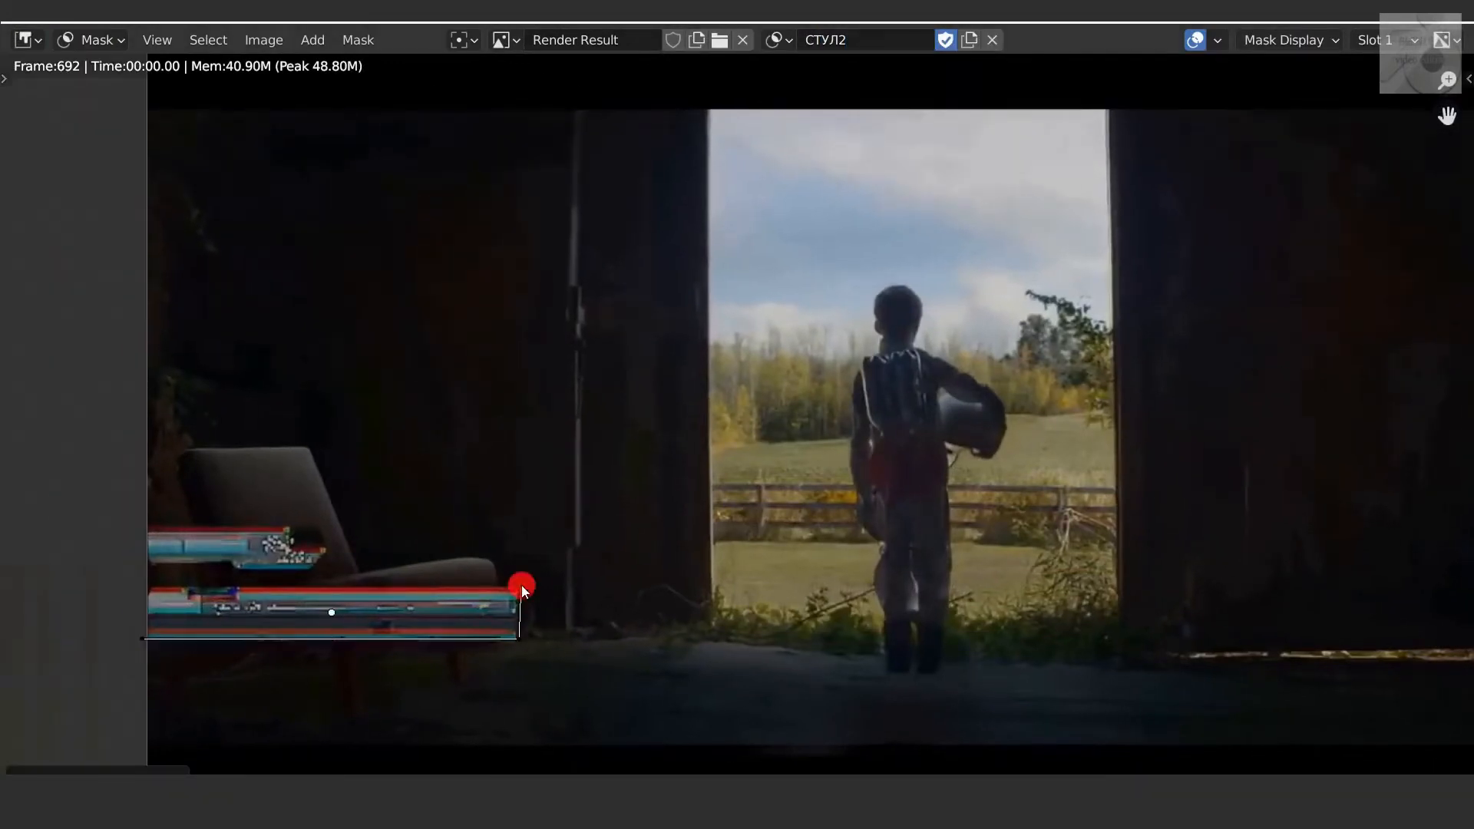
pyautogui.keyDown('ctrl'); pyautogui.click(298, 581); pyautogui.keyUp('ctrl')
pyautogui.keyDown('ctrl'); pyautogui.click(318, 561); pyautogui.keyUp('ctrl')
pyautogui.hotkey('alt', 'c')
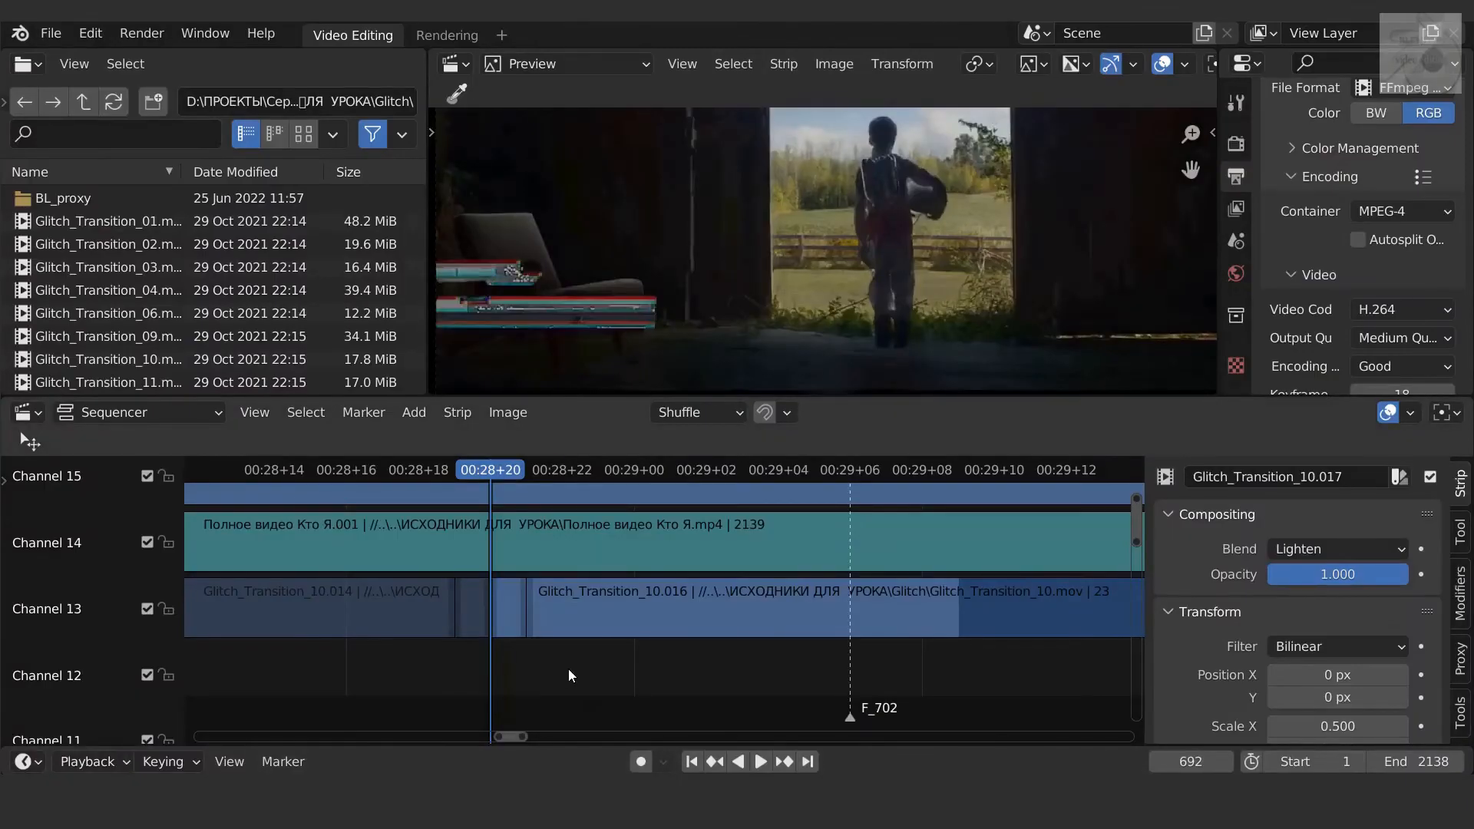
# Step: Cut the glitch strip at frame 694 and mute the reference video overlay in channel 15
pyautogui.click(568, 670)
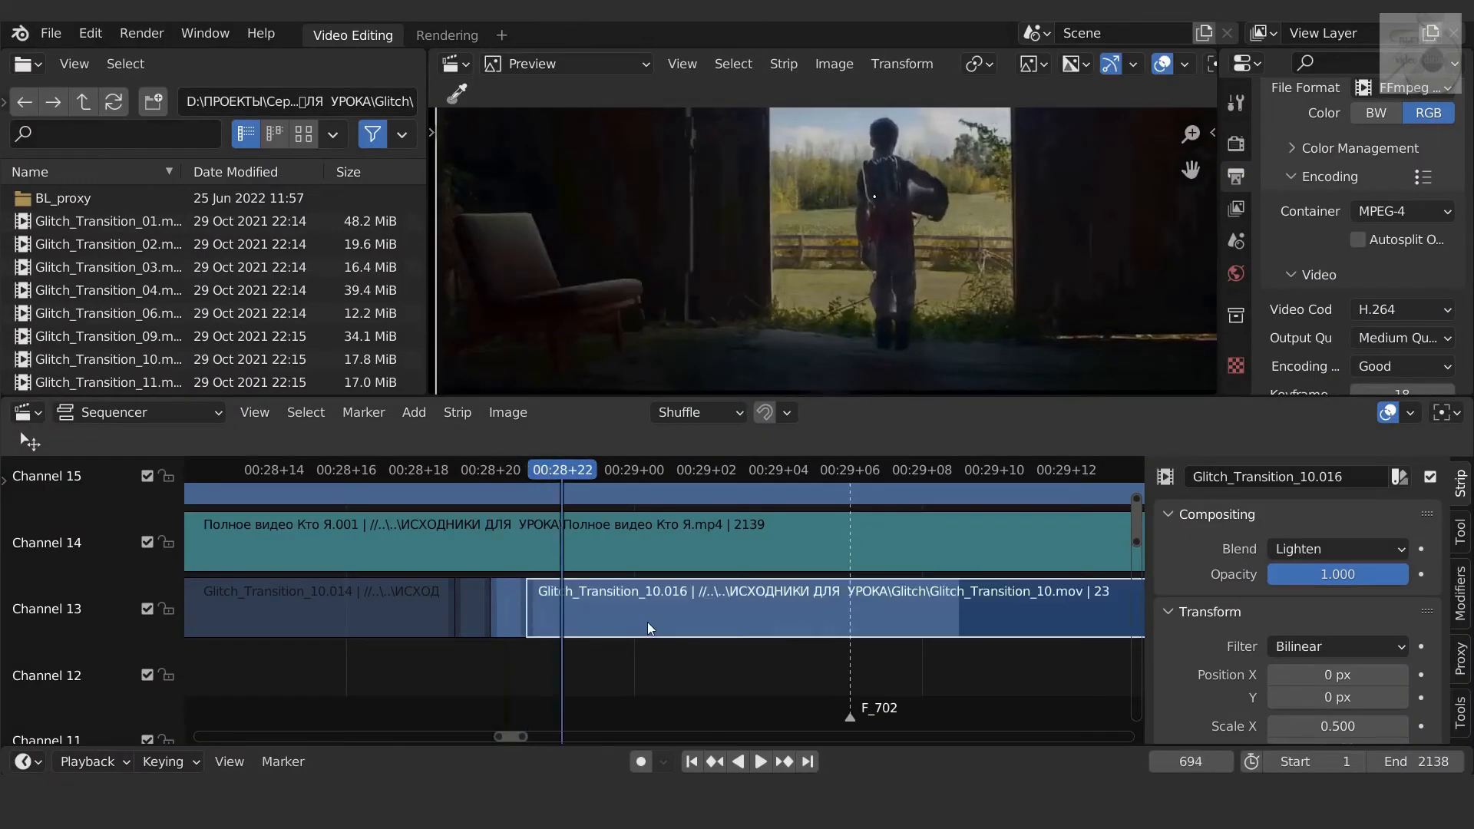
pyautogui.click(542, 616)
pyautogui.press('Left')
pyautogui.click(841, 492)
pyautogui.click(1429, 477)
# Step: Add a Mask modifier with the mask СТУЛ2 to the glitch piece at frame 693 and set its Position Y to 133 px
pyautogui.click(547, 614)
pyautogui.click(1461, 592)
pyautogui.click(1364, 537)
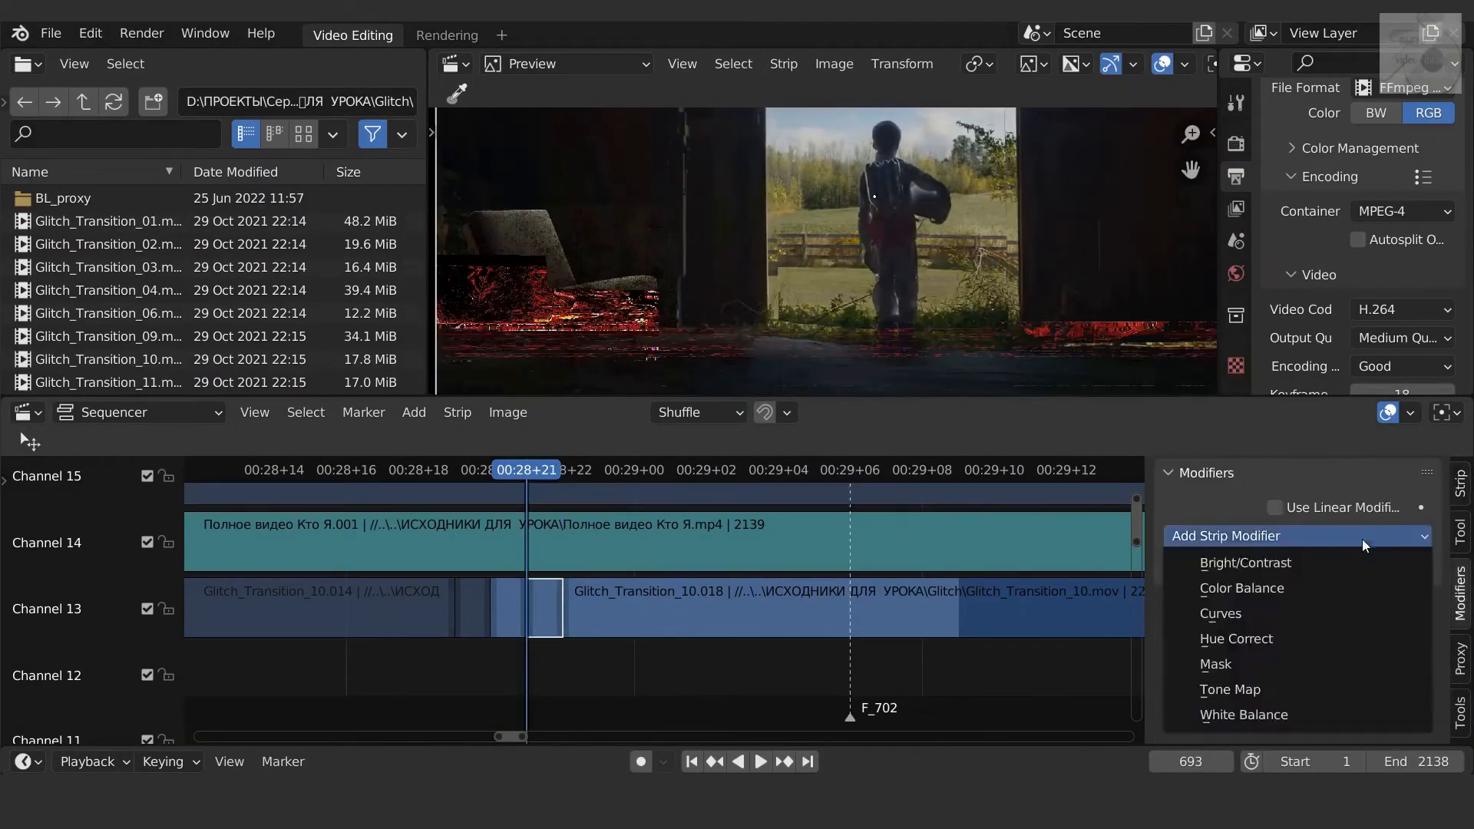
pyautogui.click(1259, 665)
pyautogui.click(1368, 630)
pyautogui.click(1282, 666)
pyautogui.click(1246, 453)
pyautogui.click(1460, 485)
pyautogui.moveTo(1315, 697); pyautogui.dragTo(1401, 697)
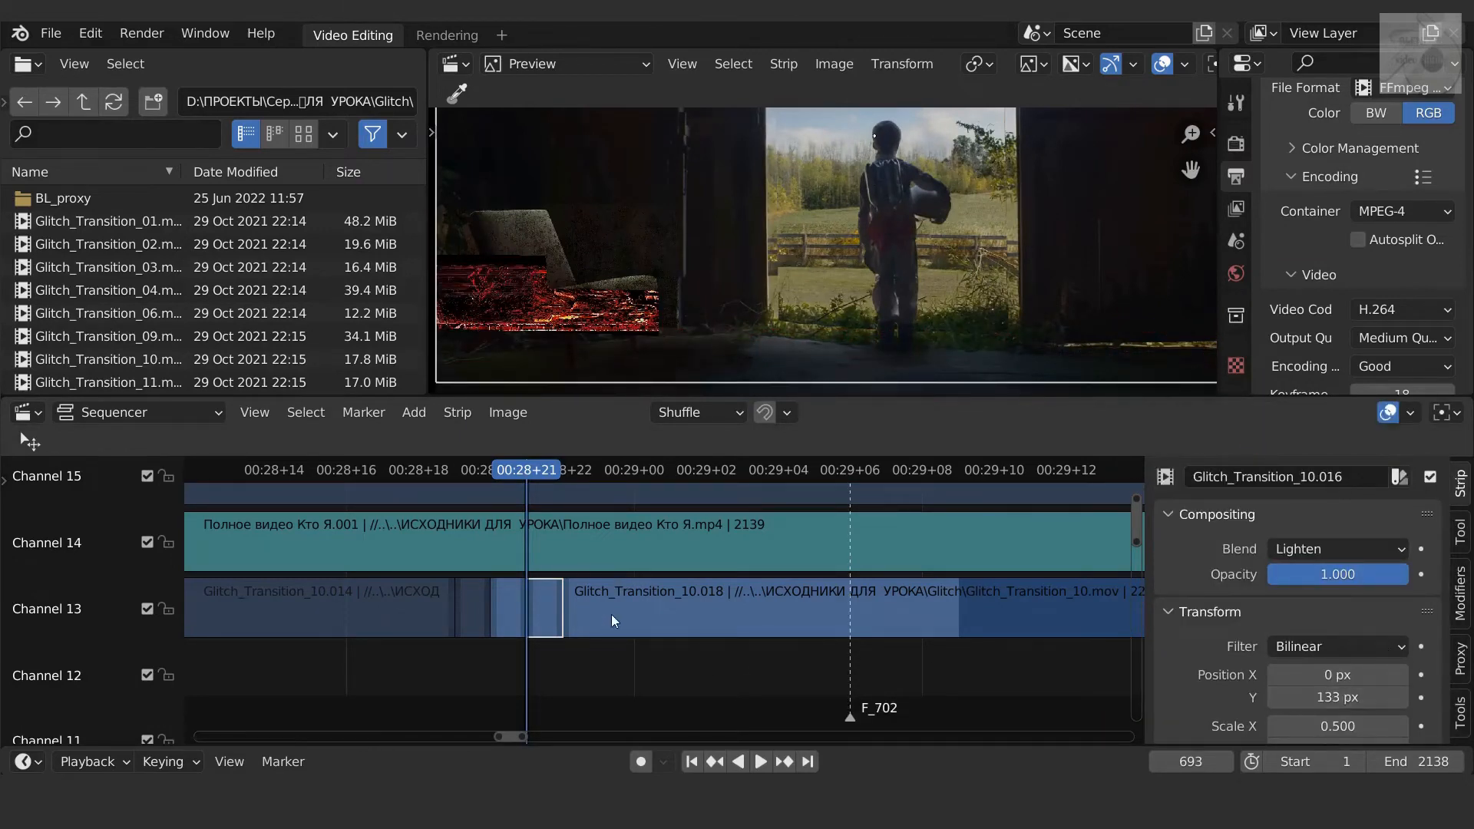
# Step: Compare with the reference overlay around frame 702 and cut the glitch strip at frames 702 and 703
pyautogui.click(613, 620)
pyautogui.press('Right')
pyautogui.press('Right')
pyautogui.press('Right')
pyautogui.press('Right')
pyautogui.press('Right')
pyautogui.press('Right')
pyautogui.press('Right')
pyautogui.press('Right')
pyautogui.click(913, 493)
pyautogui.hotkey('alt', 'h')
pyautogui.press('Right')
pyautogui.press('h')
pyautogui.click(882, 620)
pyautogui.press('k')
pyautogui.press('Right')
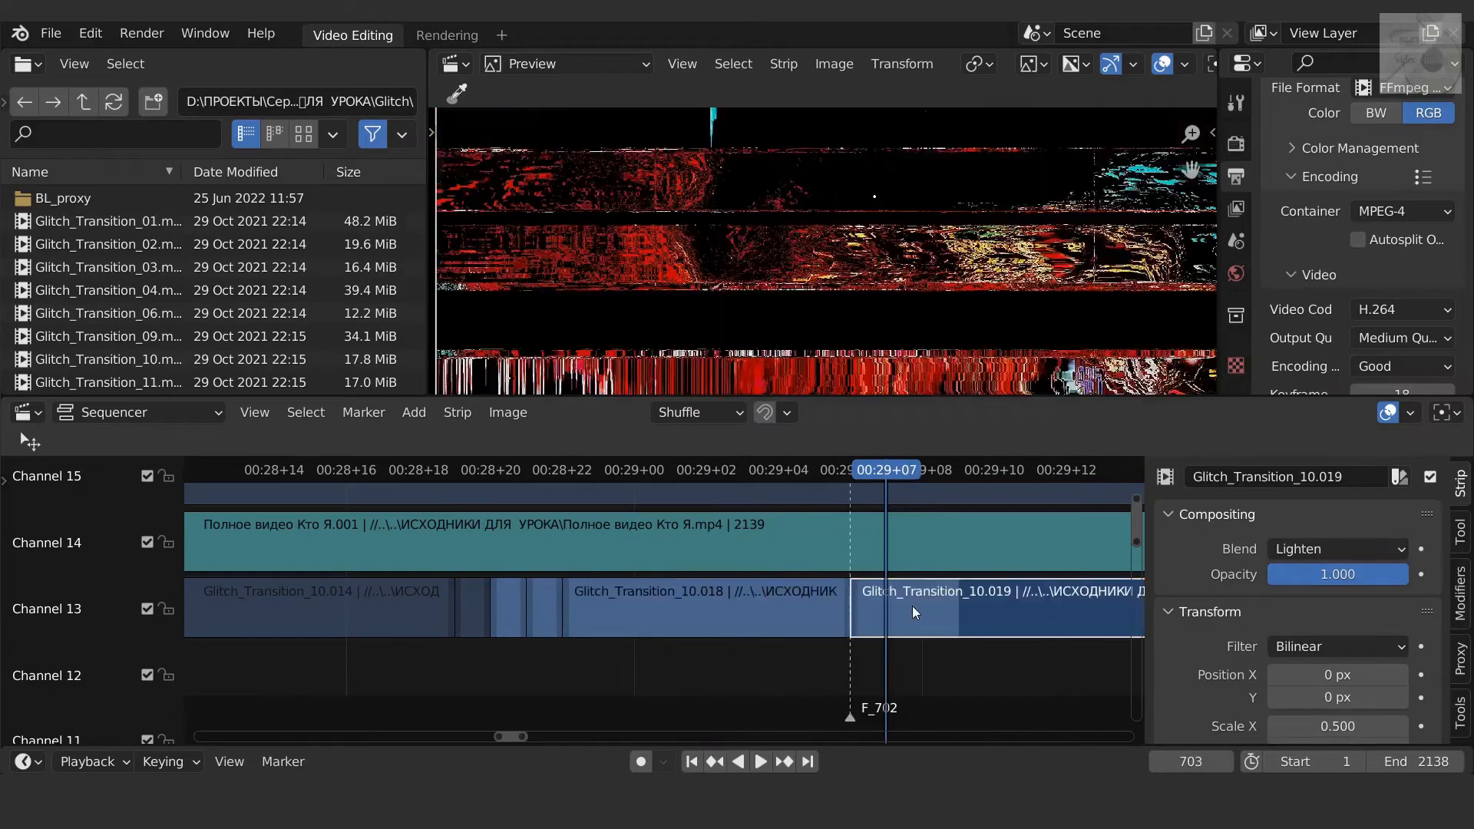
pyautogui.press('k')
pyautogui.press('Left')
# Step: Add a Mask modifier with the mask мальчик to the one-frame glitch piece at frame 702
pyautogui.click(869, 617)
pyautogui.click(1461, 593)
pyautogui.click(1298, 535)
pyautogui.click(1273, 666)
pyautogui.click(1369, 631)
pyautogui.click(1283, 664)
pyautogui.click(1262, 485)
# Step: Cut the remaining channel 13 glitch strip at frame 704
pyautogui.press('Right')
pyautogui.press('Right')
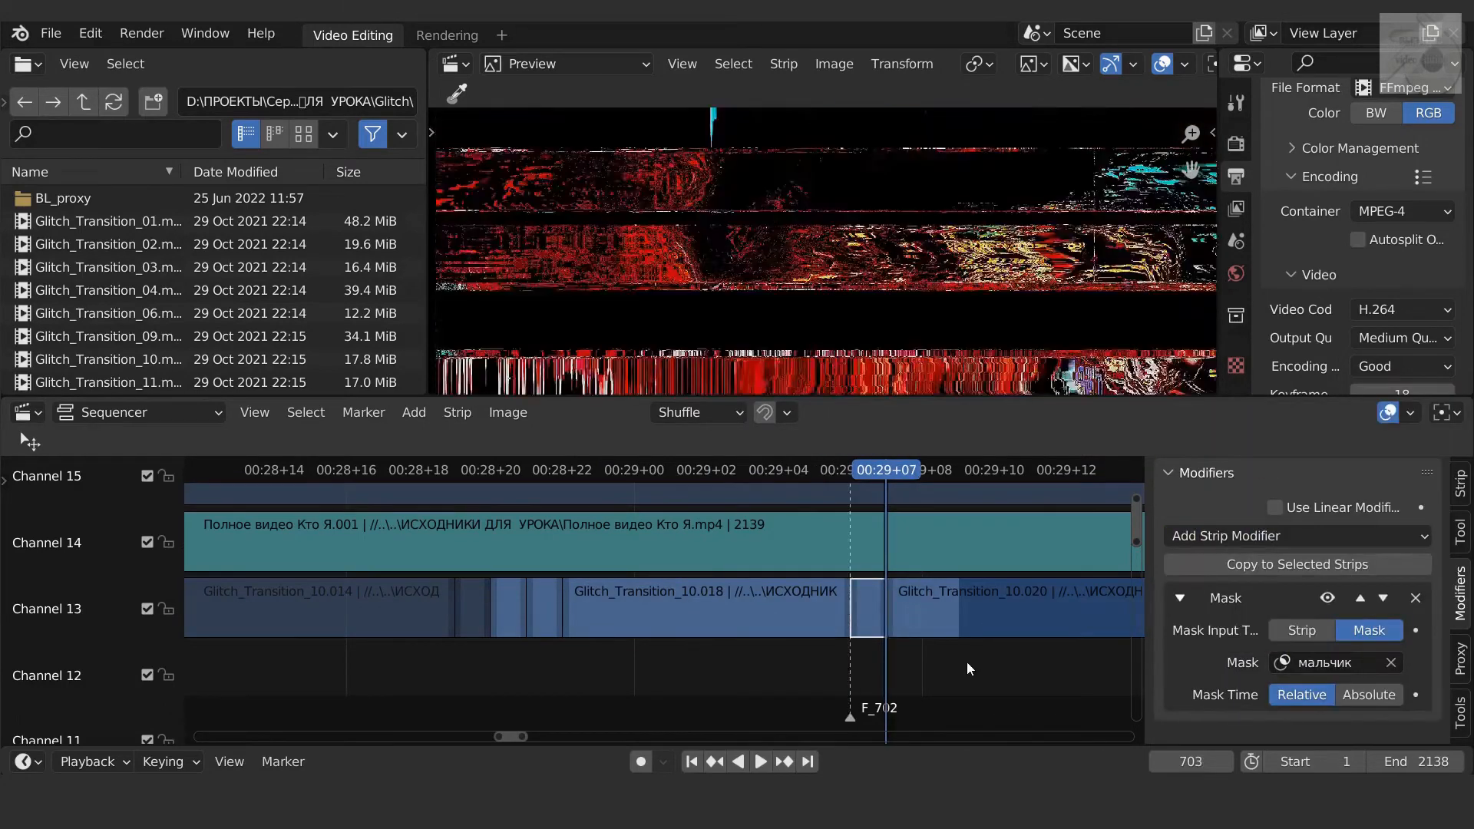
pyautogui.moveTo(997, 670); pyautogui.dragTo(627, 636, button='middle')
pyautogui.click(616, 580)
pyautogui.press('k')
# Step: Cut the glitch strip at frame 708 and add a Mask modifier to the piece between frames 704 and 708
pyautogui.press('Right')
pyautogui.press('Right')
pyautogui.press('Right')
pyautogui.press('Right')
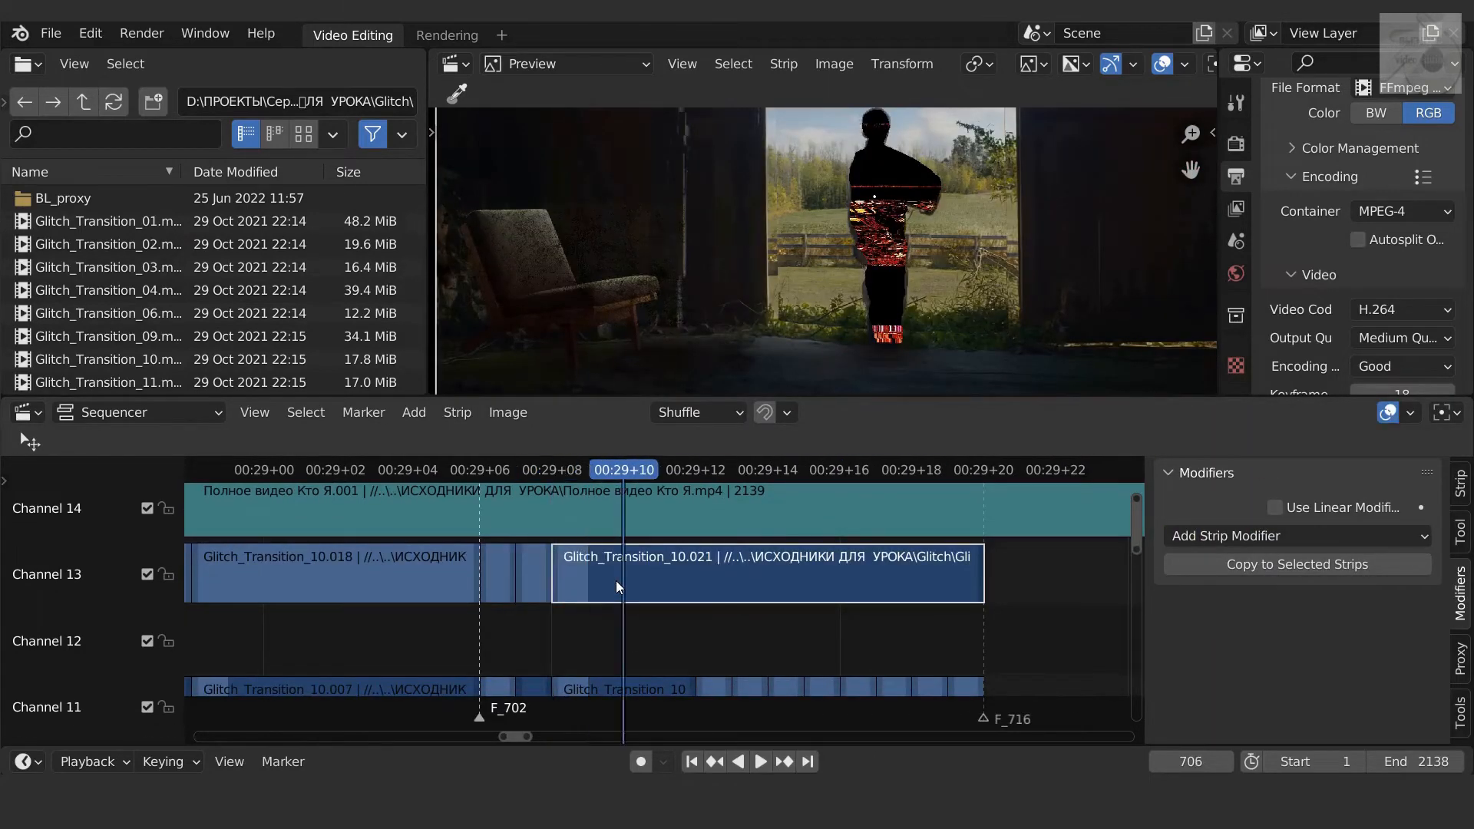
pyautogui.press('k')
pyautogui.press('Left')
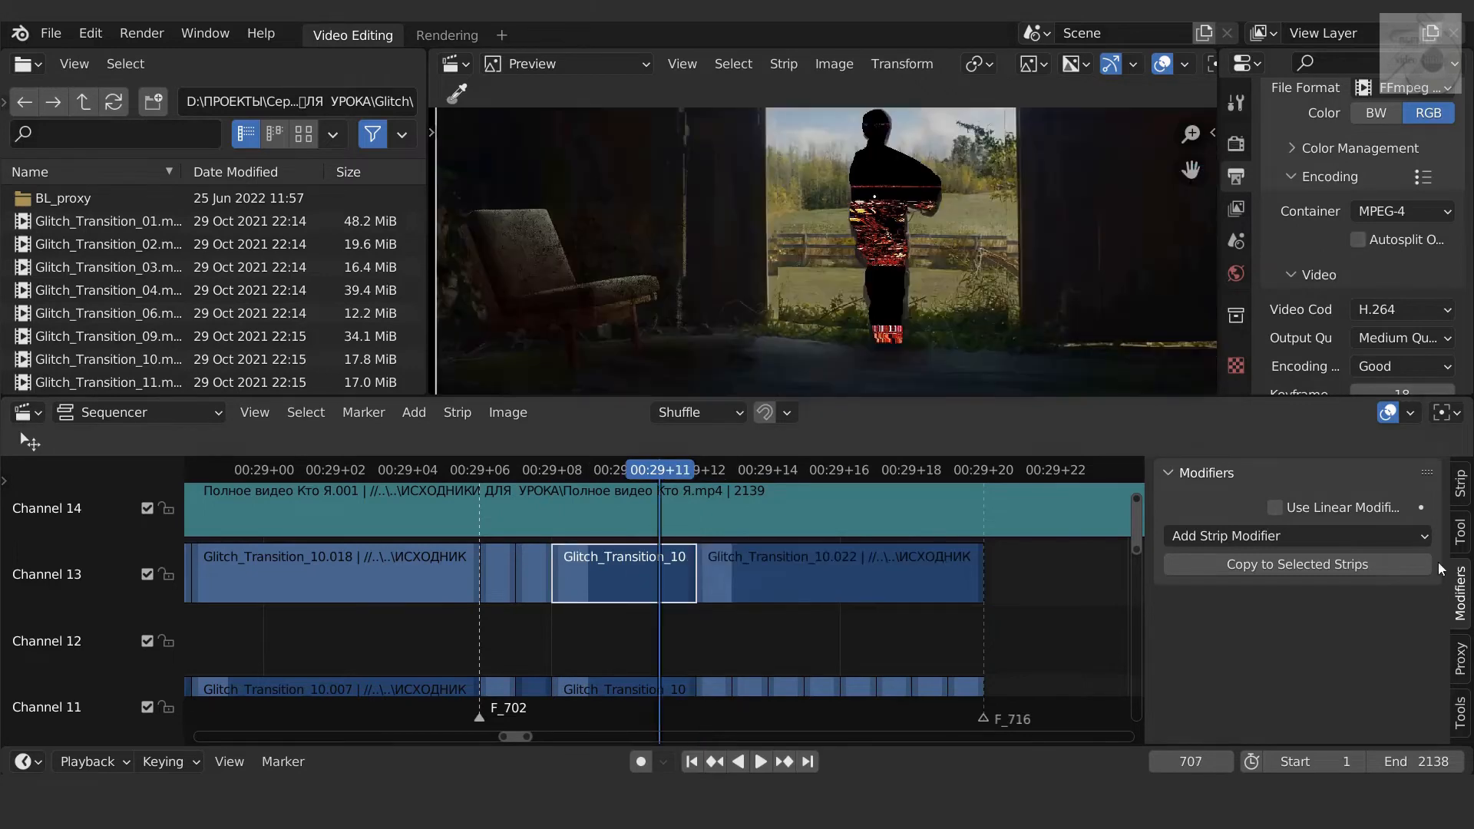
pyautogui.click(1297, 536)
pyautogui.click(1273, 666)
# Step: Place Glitch_Transition_01 in channel 13 from frame 709, cut it at frame 716 and delete the remainder
pyautogui.moveTo(108, 221); pyautogui.dragTo(739, 613)
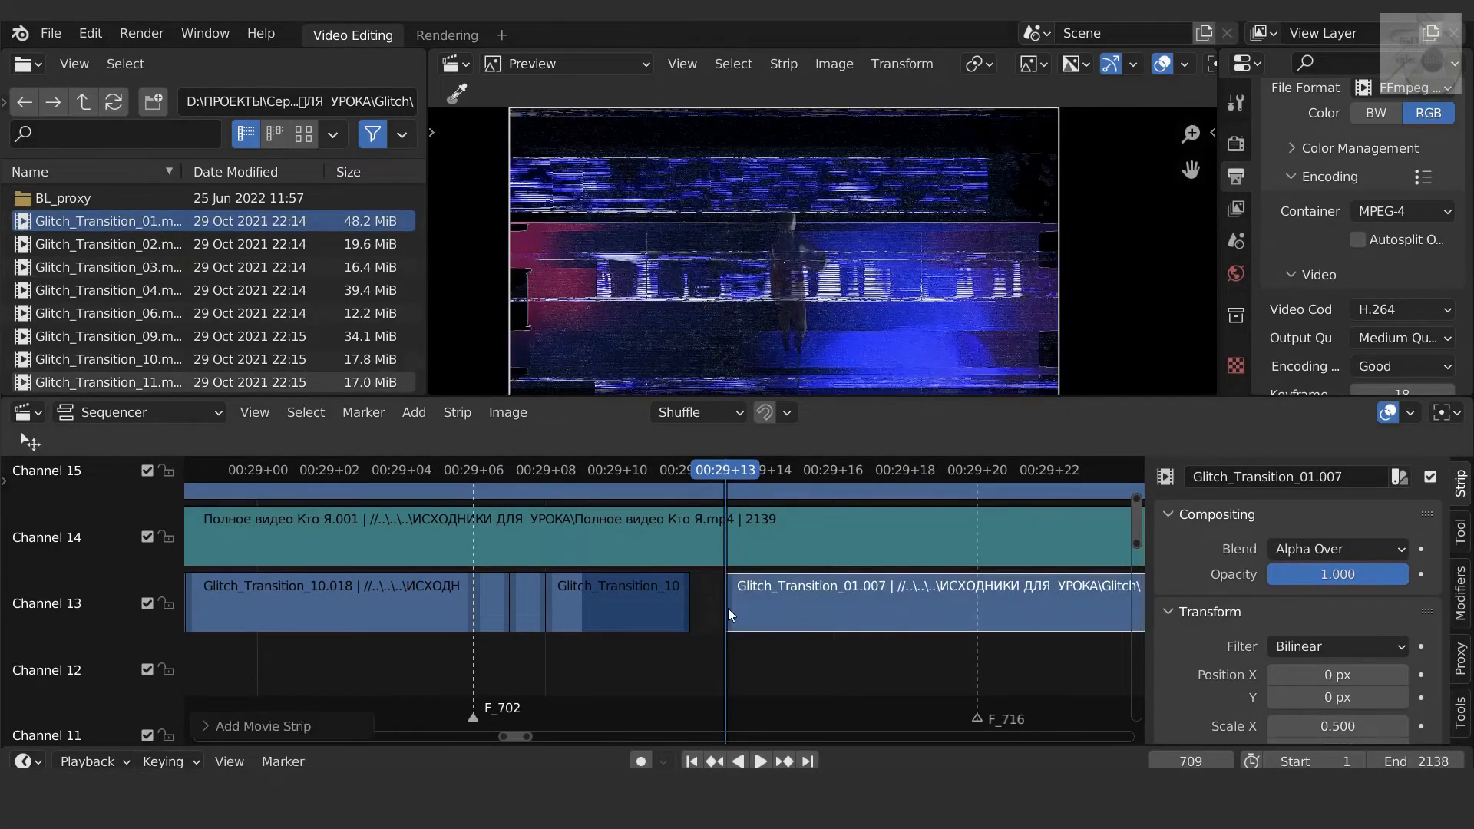
pyautogui.moveTo(857, 641); pyautogui.dragTo(453, 516, button='middle')
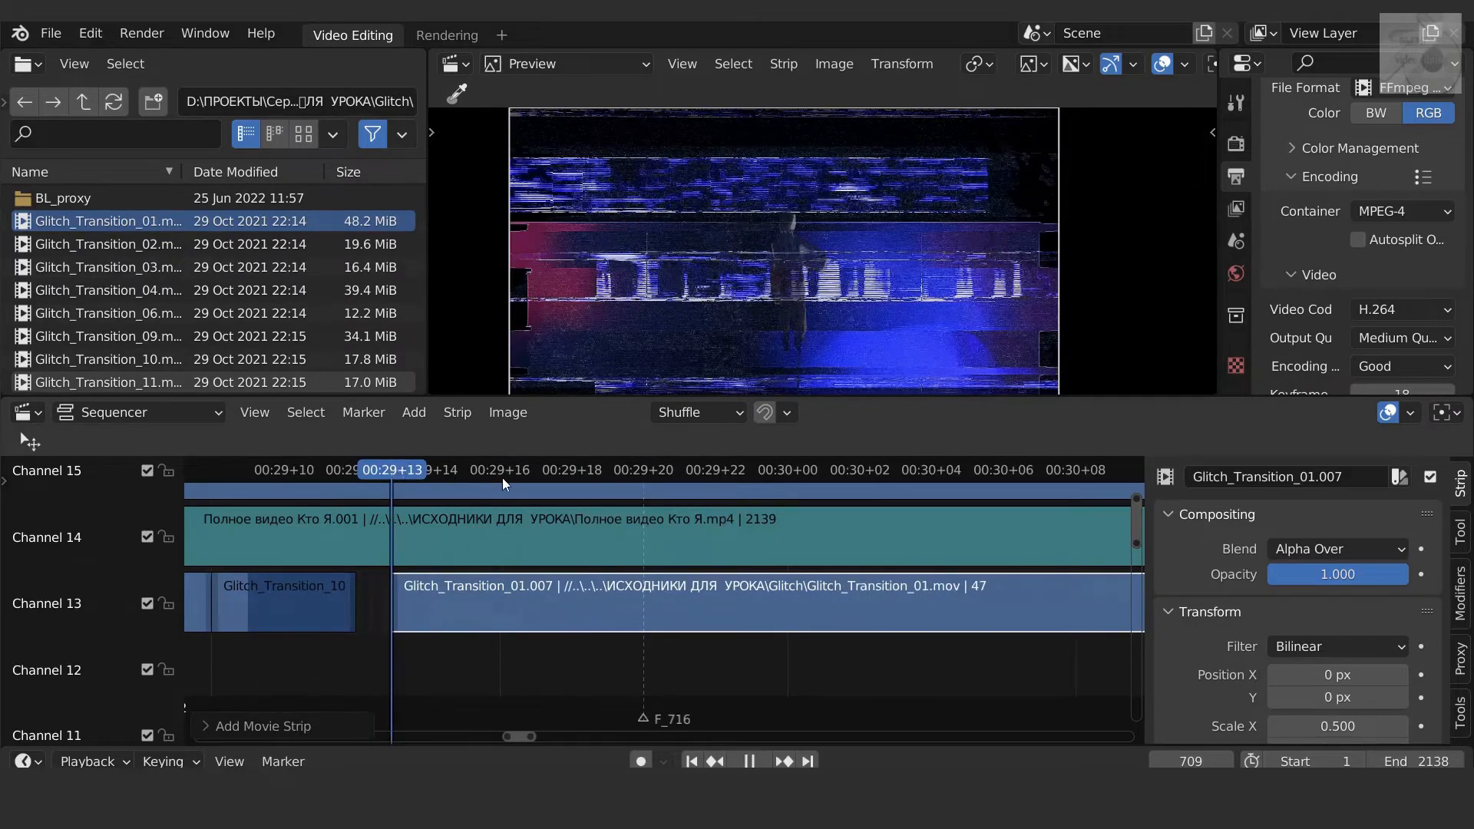
pyautogui.moveTo(619, 479); pyautogui.dragTo(652, 485)
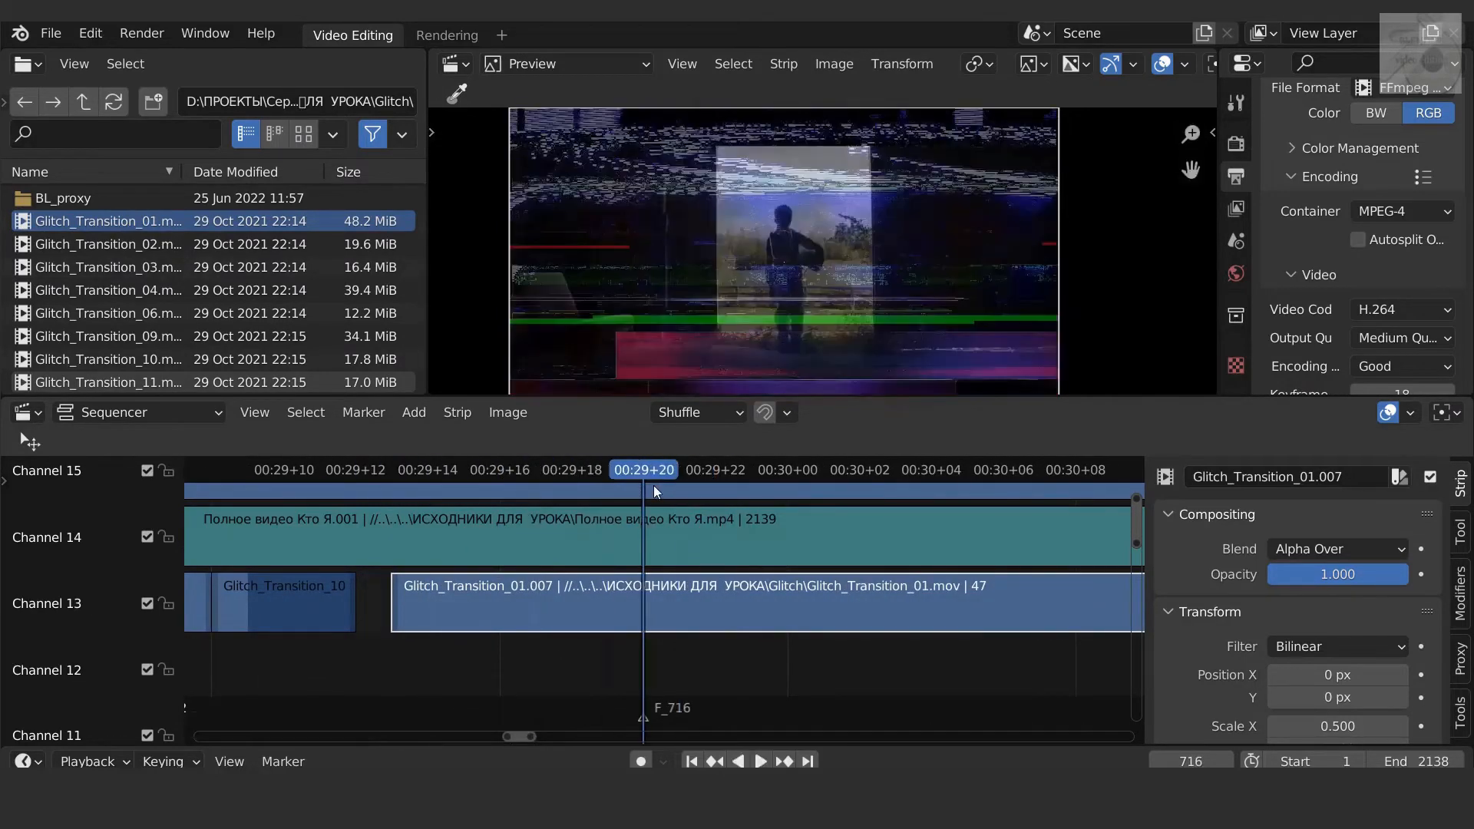
pyautogui.press('k')
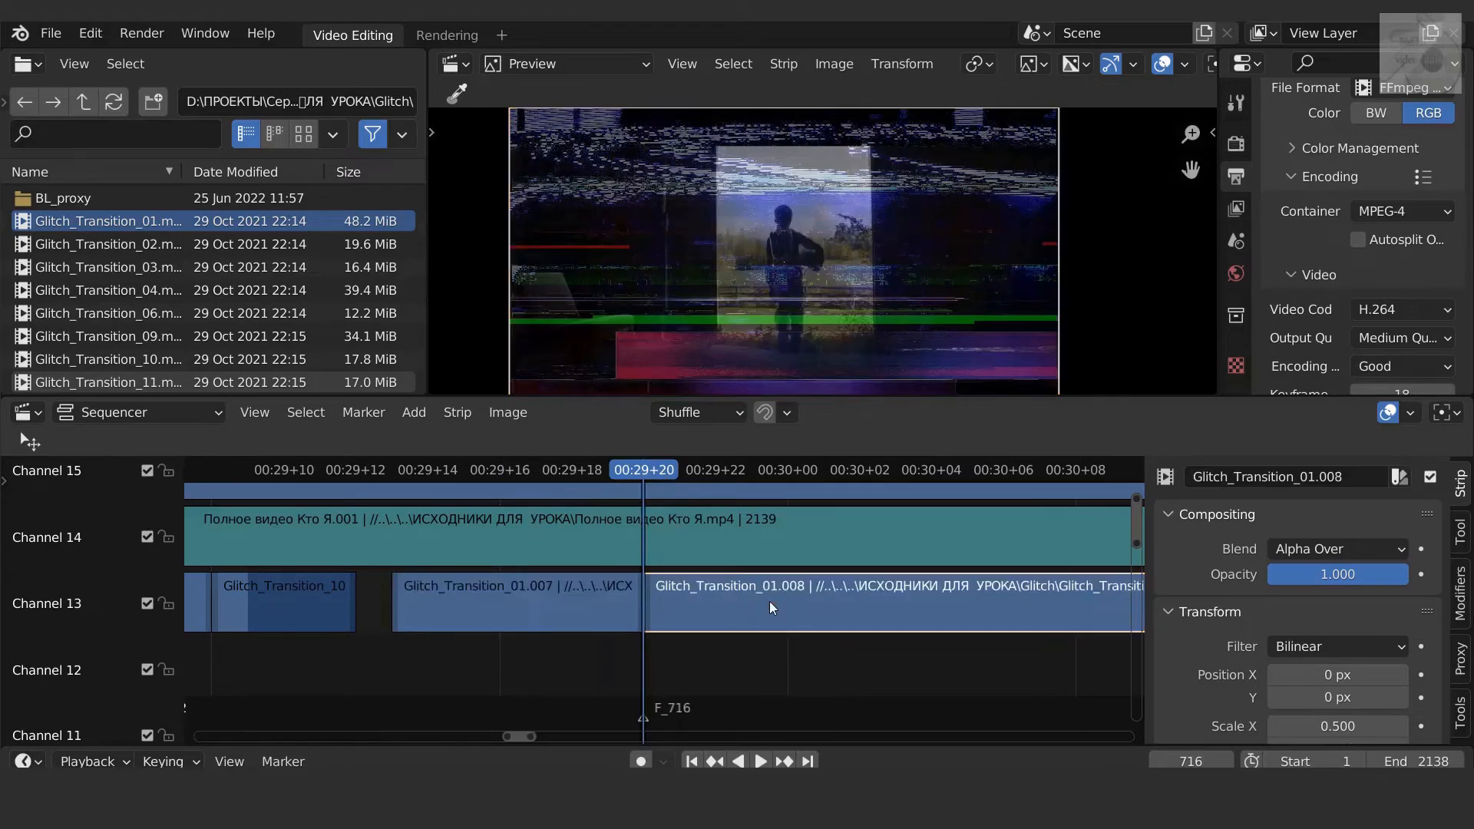
pyautogui.press('Delete')
# Step: Return to the start of the Glitch_Transition_01 strip and cut it at frame 710
pyautogui.press('pagedown')
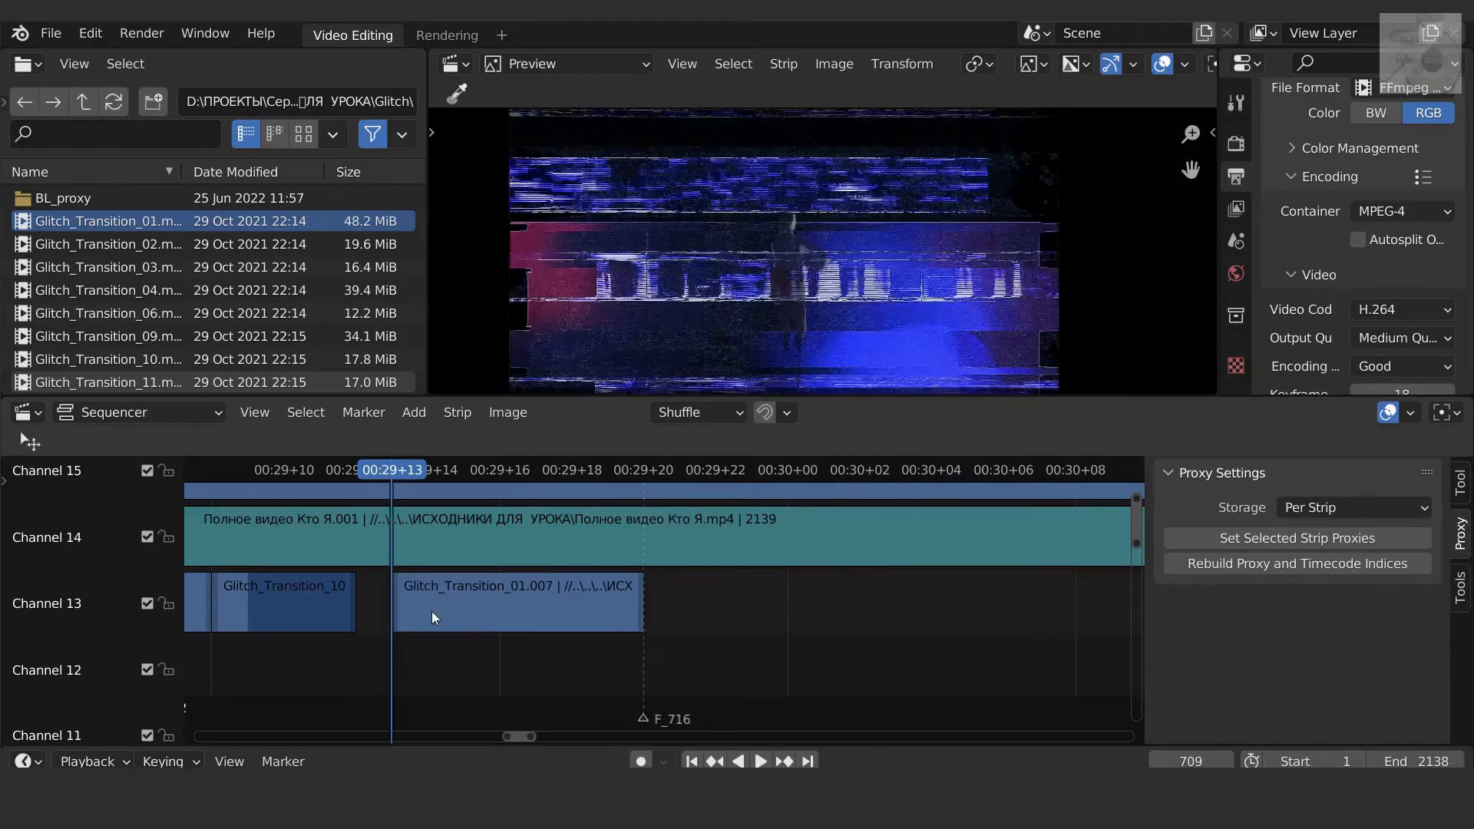
pyautogui.click(649, 493)
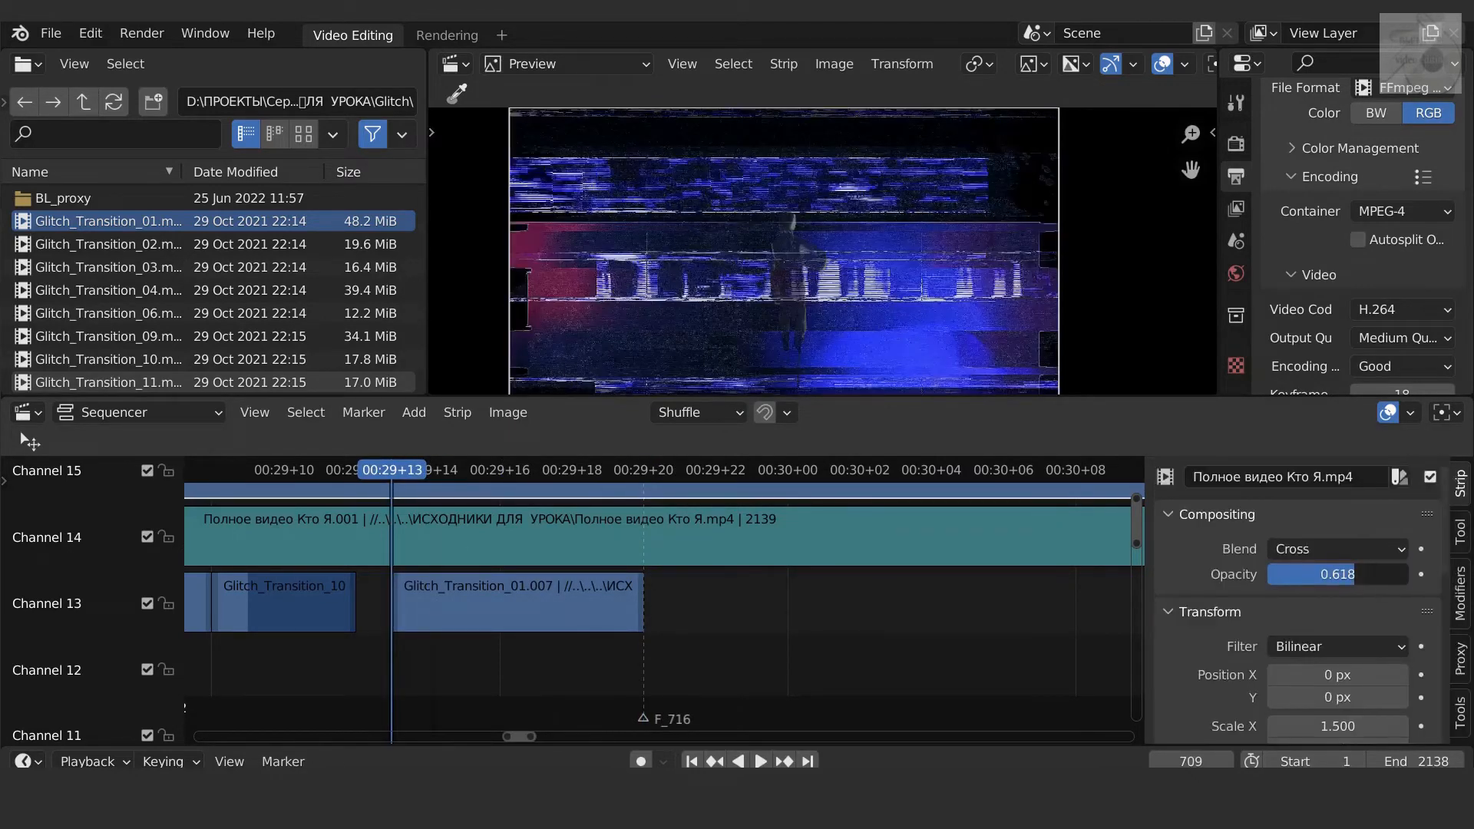
pyautogui.click(484, 605)
pyautogui.press('Right')
pyautogui.press('k')
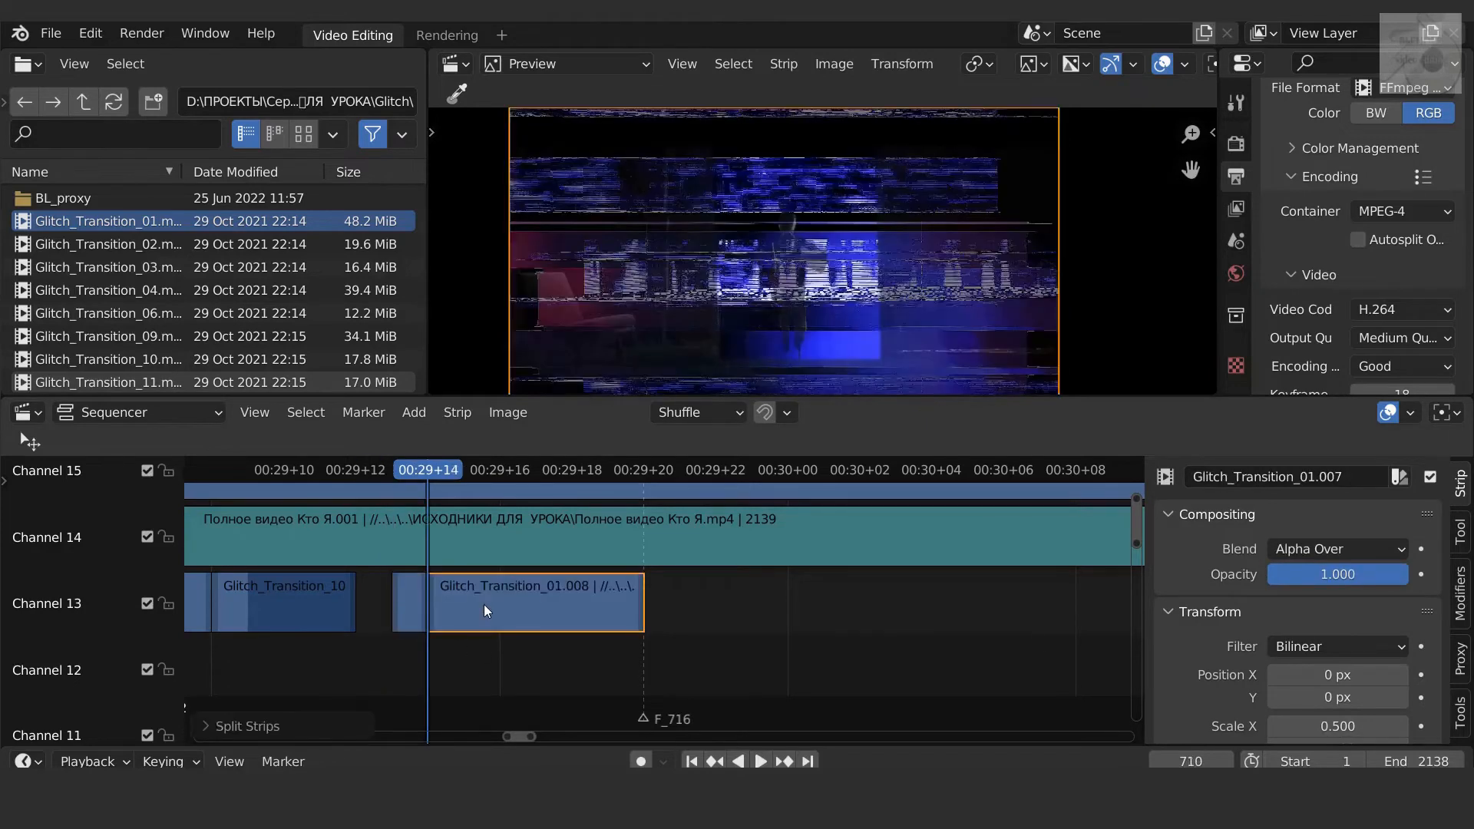
# Step: Add a Mask modifier with a boy mask to the one-frame glitch piece at frame 709
pyautogui.press('Left')
pyautogui.click(393, 606)
pyautogui.click(1461, 591)
pyautogui.click(1297, 536)
pyautogui.click(1264, 670)
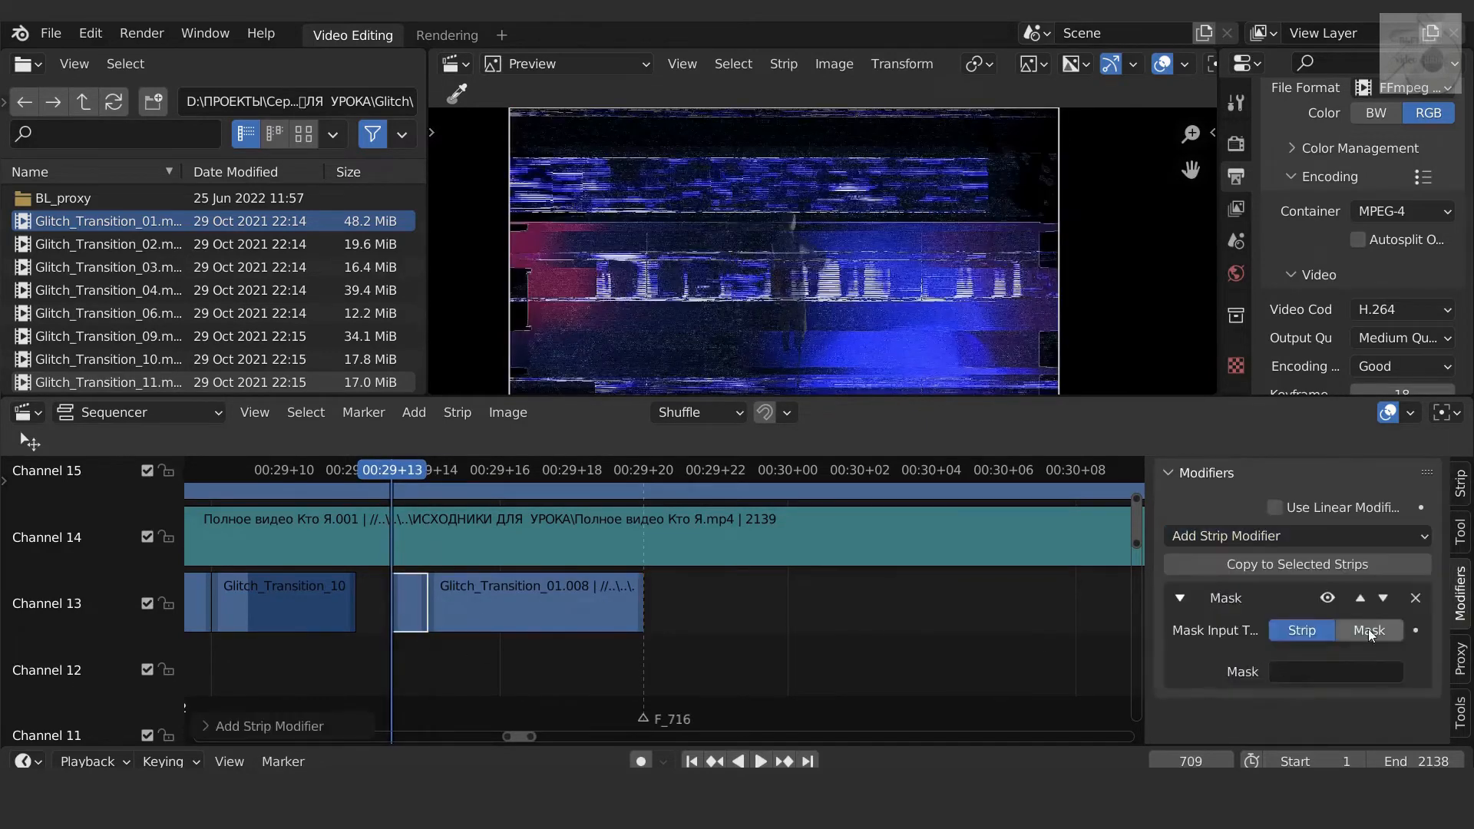
pyautogui.click(1369, 630)
pyautogui.click(1336, 671)
pyautogui.click(1305, 468)
pyautogui.click(1460, 484)
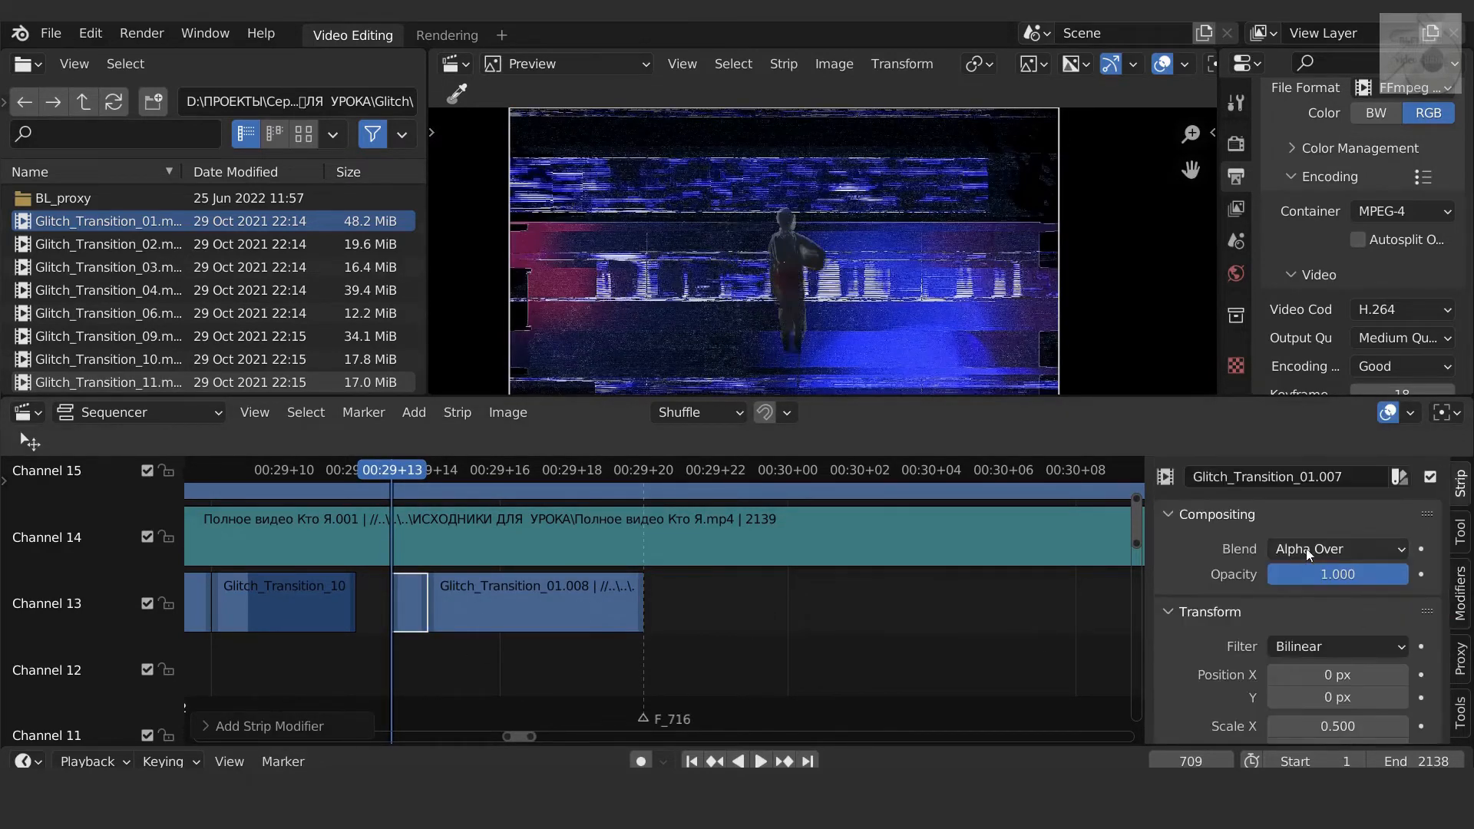
# Step: Cut the remaining Glitch_Transition_01 strip at frame 711
pyautogui.press('Right')
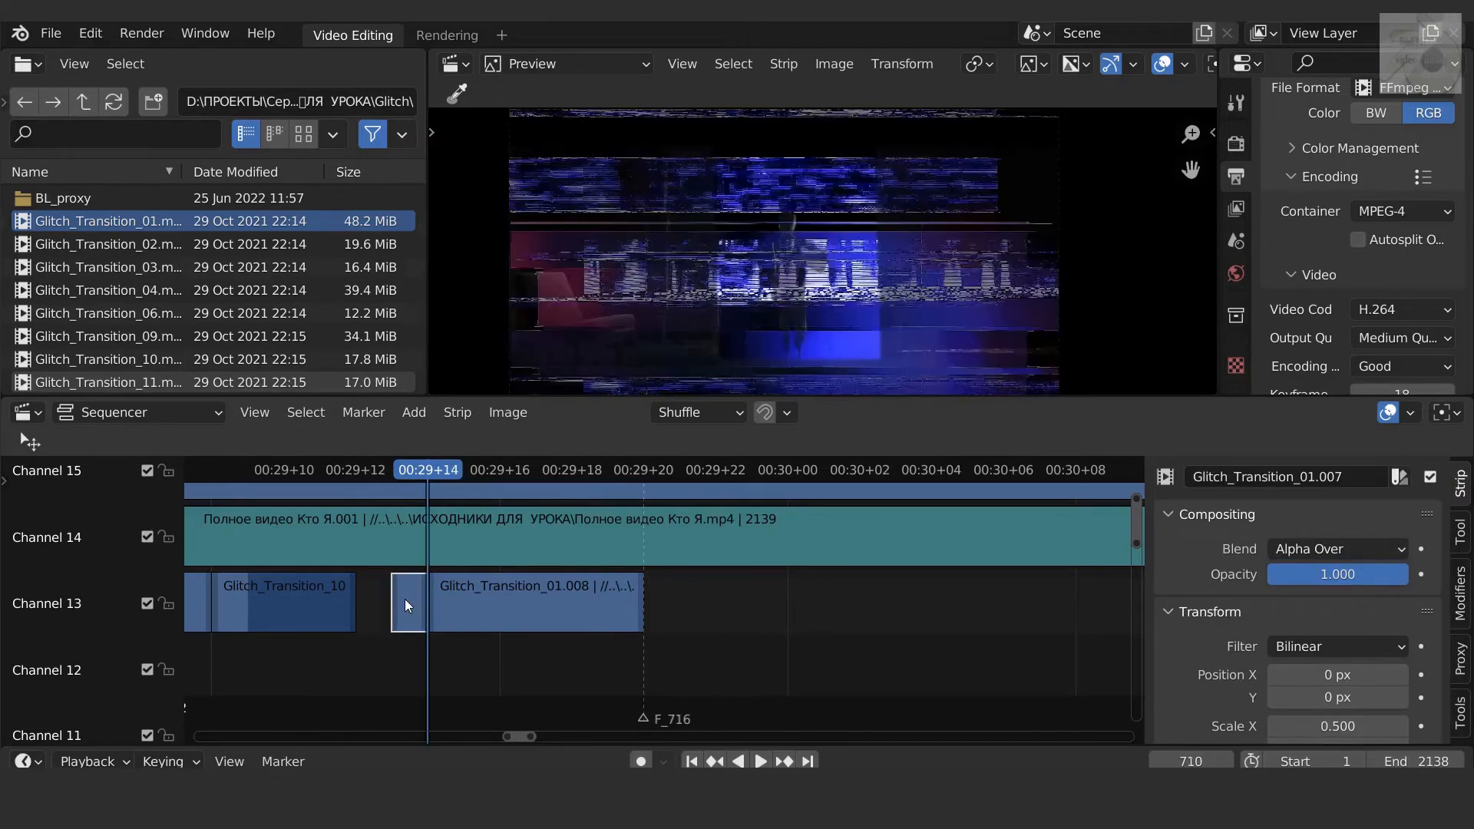
pyautogui.click(730, 506)
pyautogui.click(542, 605)
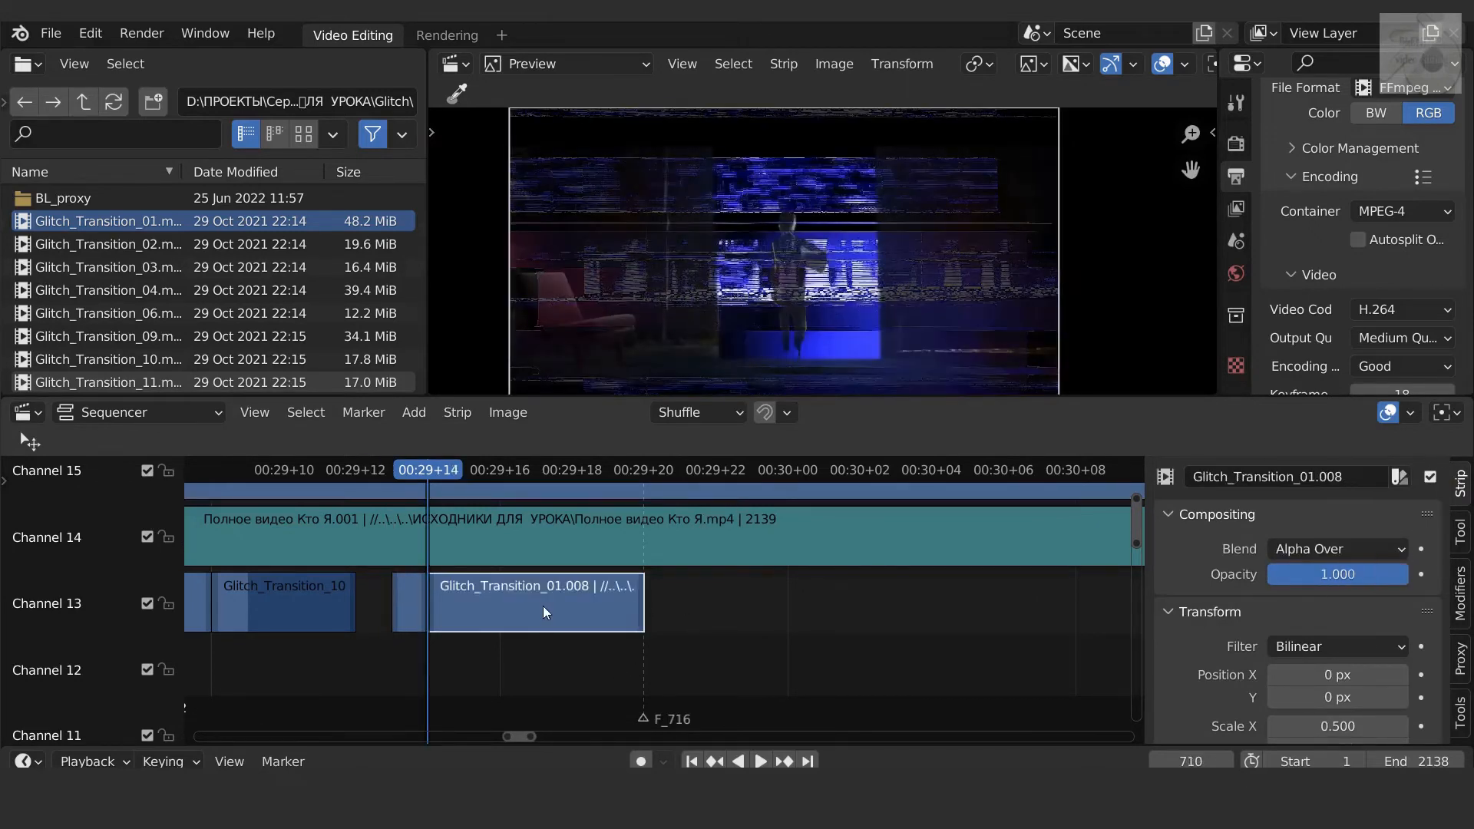
pyautogui.press('Right')
pyautogui.press('k')
pyautogui.press('Left')
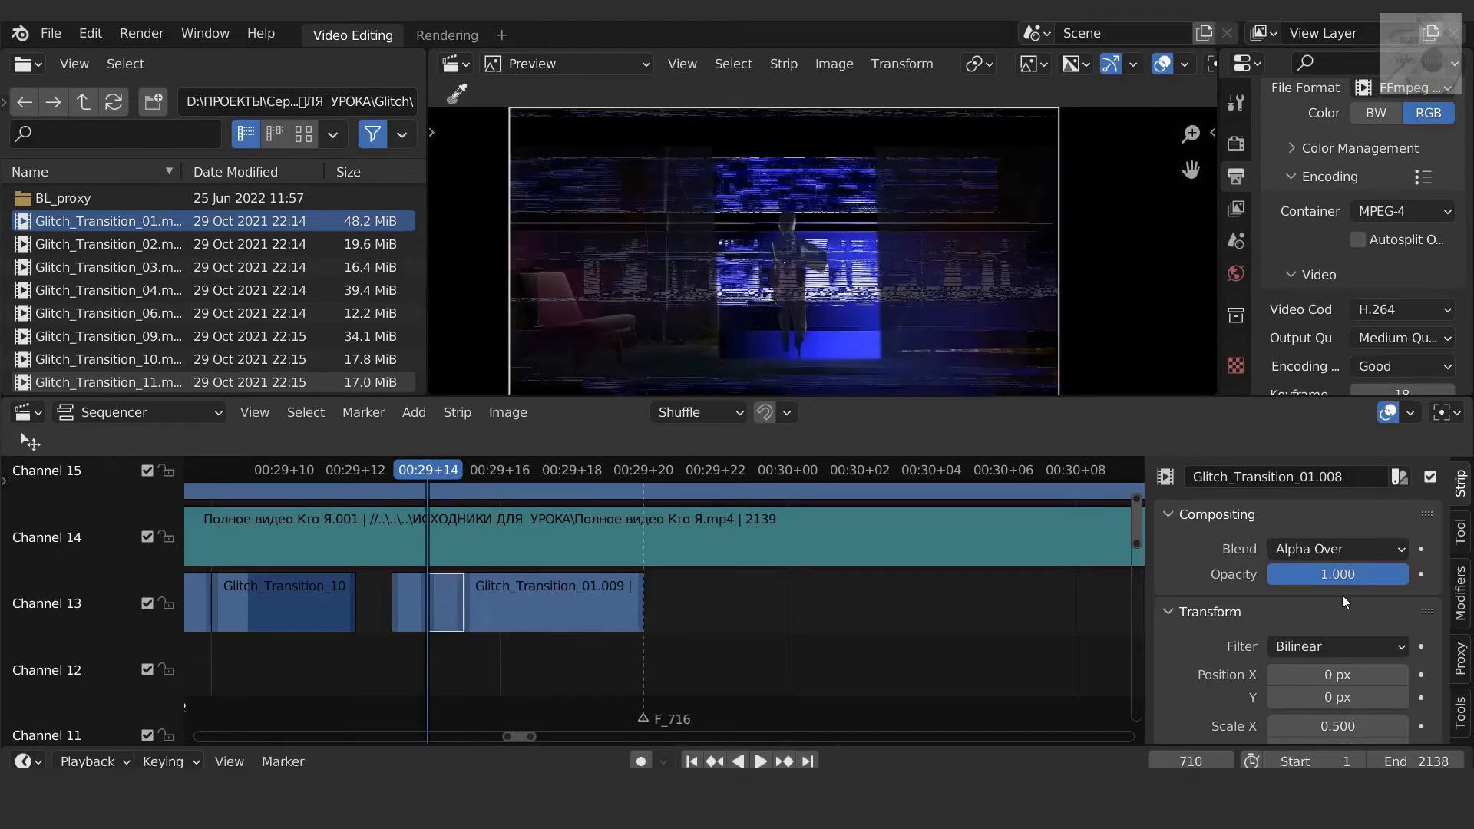
# Step: Crop the glitch piece at frame 710 to the doorway with Left 1401 px, Right 1220 px and Bottom 391 px
pyautogui.scroll(-5, 1336, 637)
pyautogui.moveTo(1337, 614); pyautogui.dragTo(1413, 614)
pyautogui.moveTo(1338, 591); pyautogui.dragTo(1409, 591)
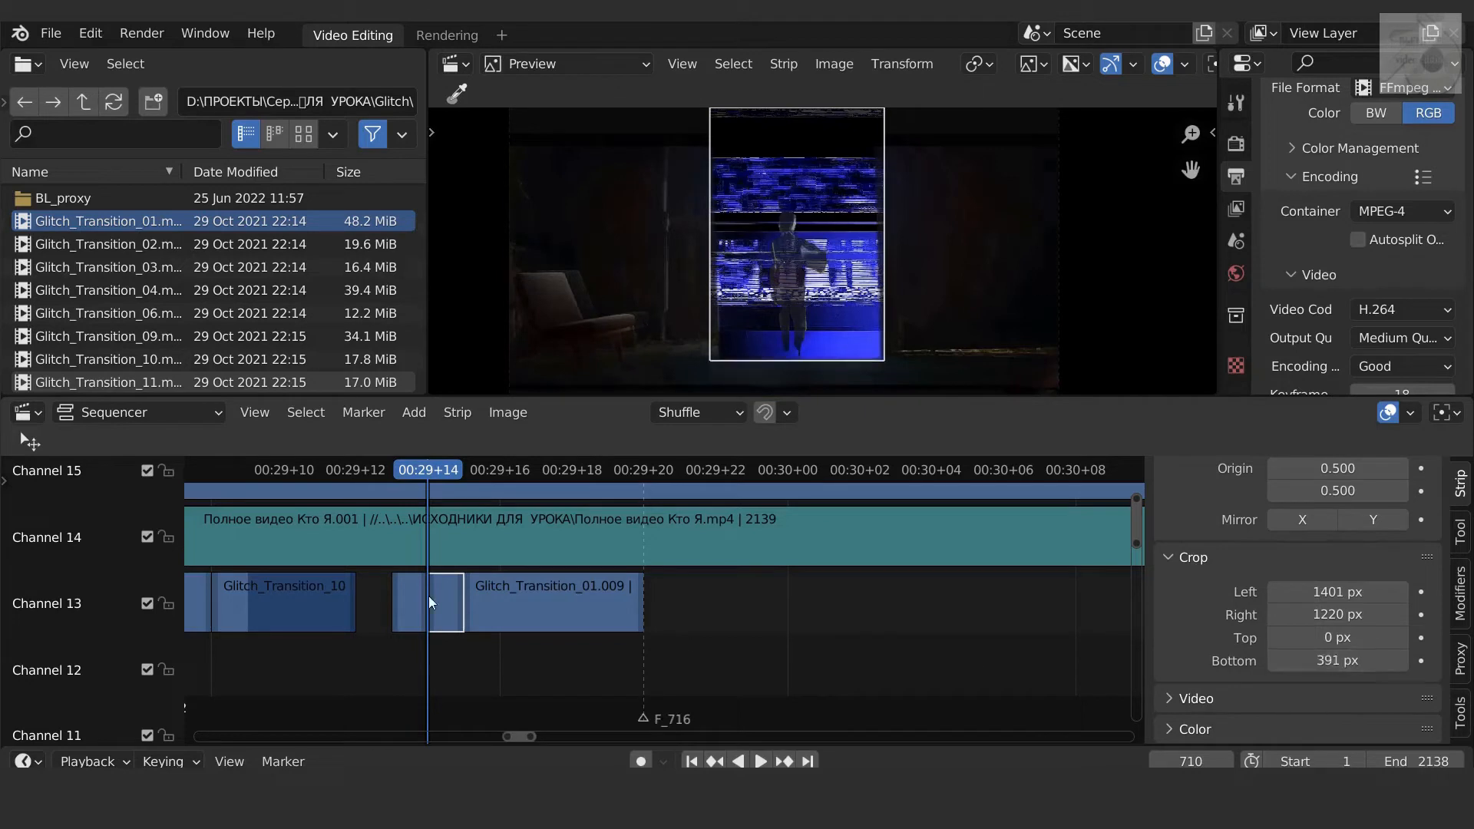
# Step: Cut the strip at frame 712 and crop the piece at frame 711 with Left 1395, Right 1252, Top 672 and Bottom 408 px
pyautogui.press('Right')
pyautogui.click(551, 606)
pyautogui.press('Right')
pyautogui.press('k')
pyautogui.press('Left')
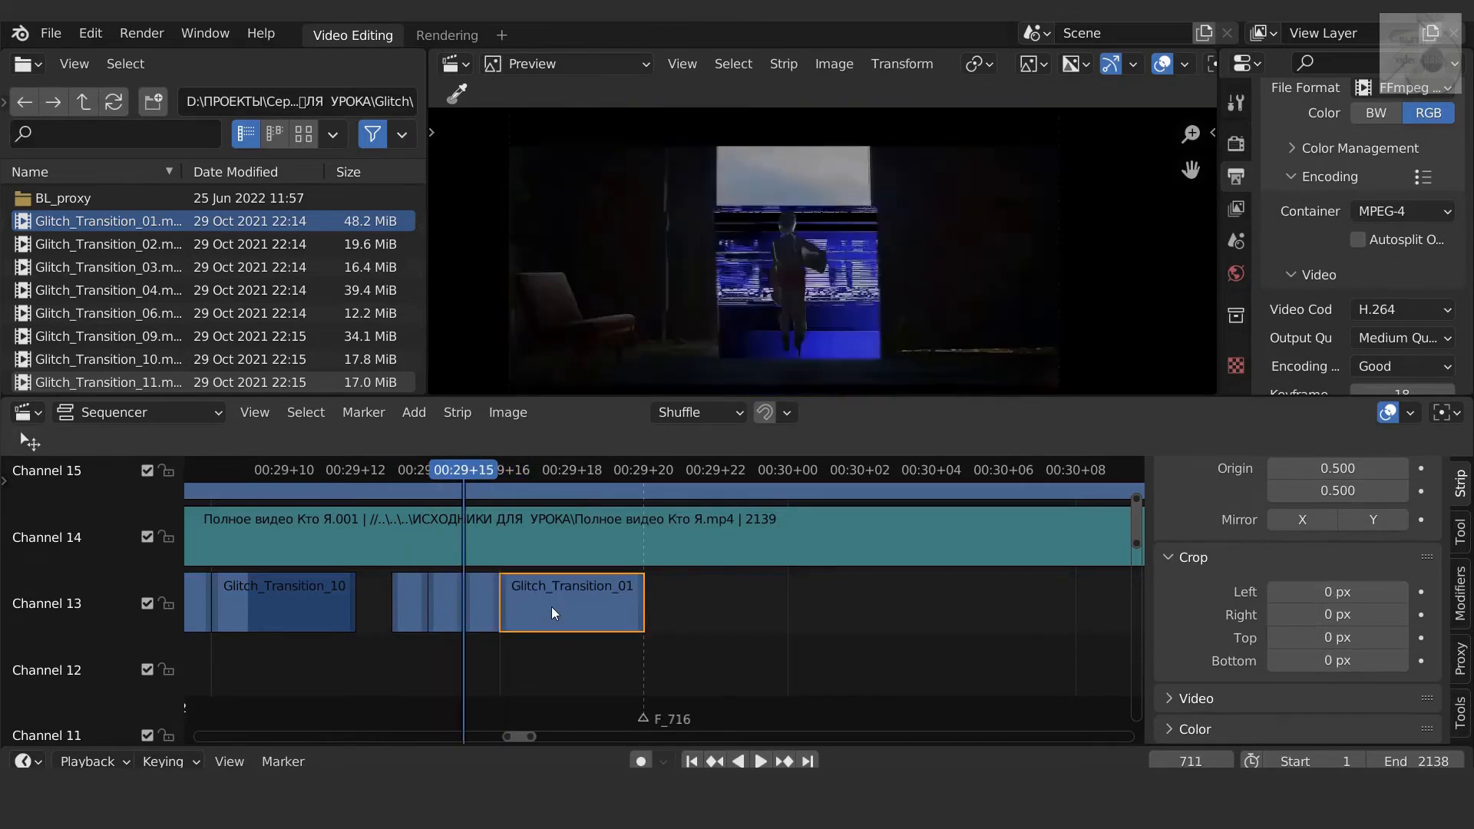
pyautogui.click(474, 574)
pyautogui.moveTo(1337, 637); pyautogui.dragTo(1382, 591)
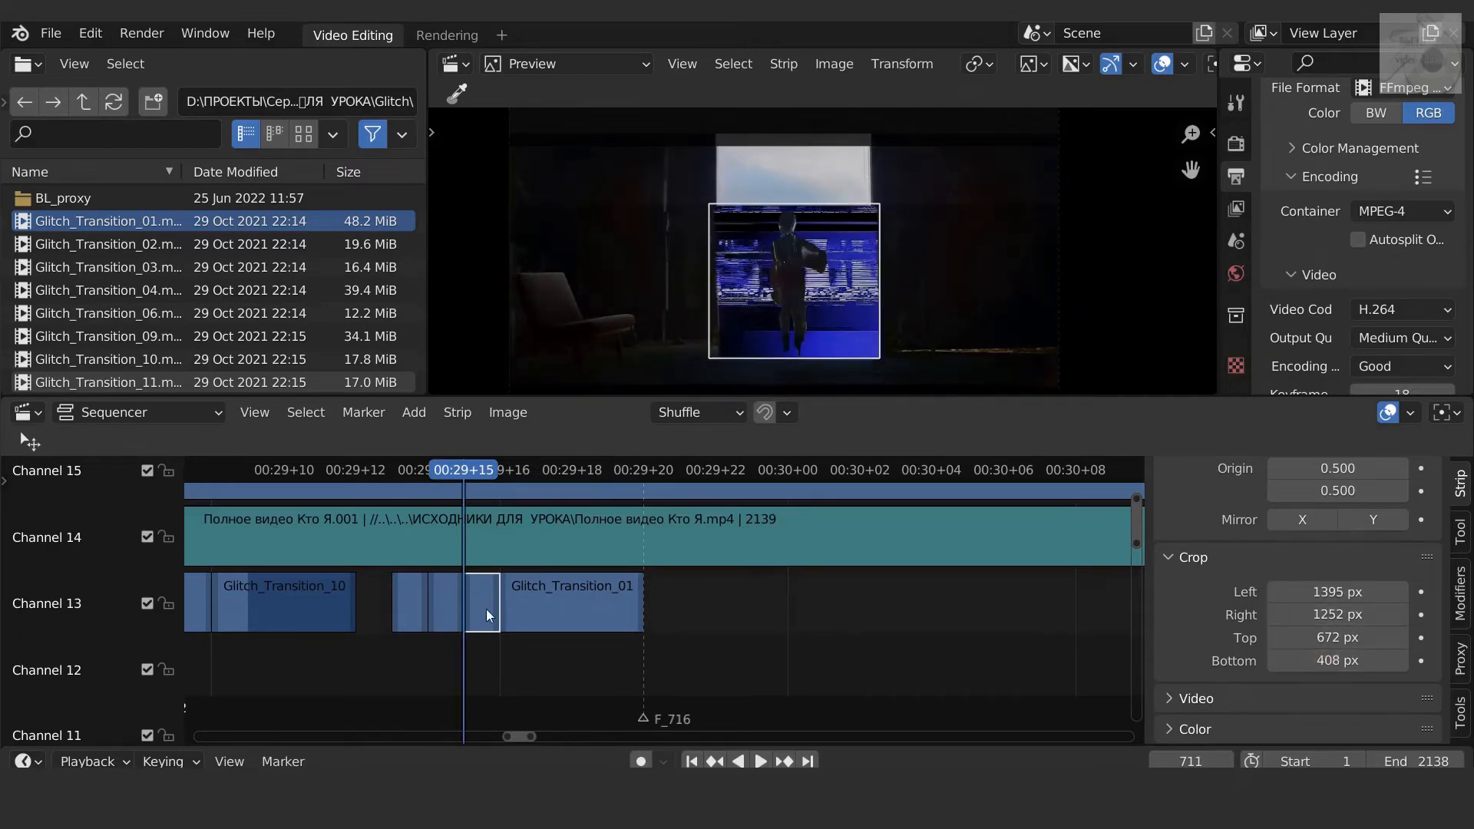
# Step: Cut the remaining Glitch_Transition_01 strip at frame 714
pyautogui.click(554, 607)
pyautogui.press('Right')
pyautogui.press('Right')
pyautogui.press('Right')
pyautogui.press('k')
pyautogui.press('Left')
pyautogui.press('Left')
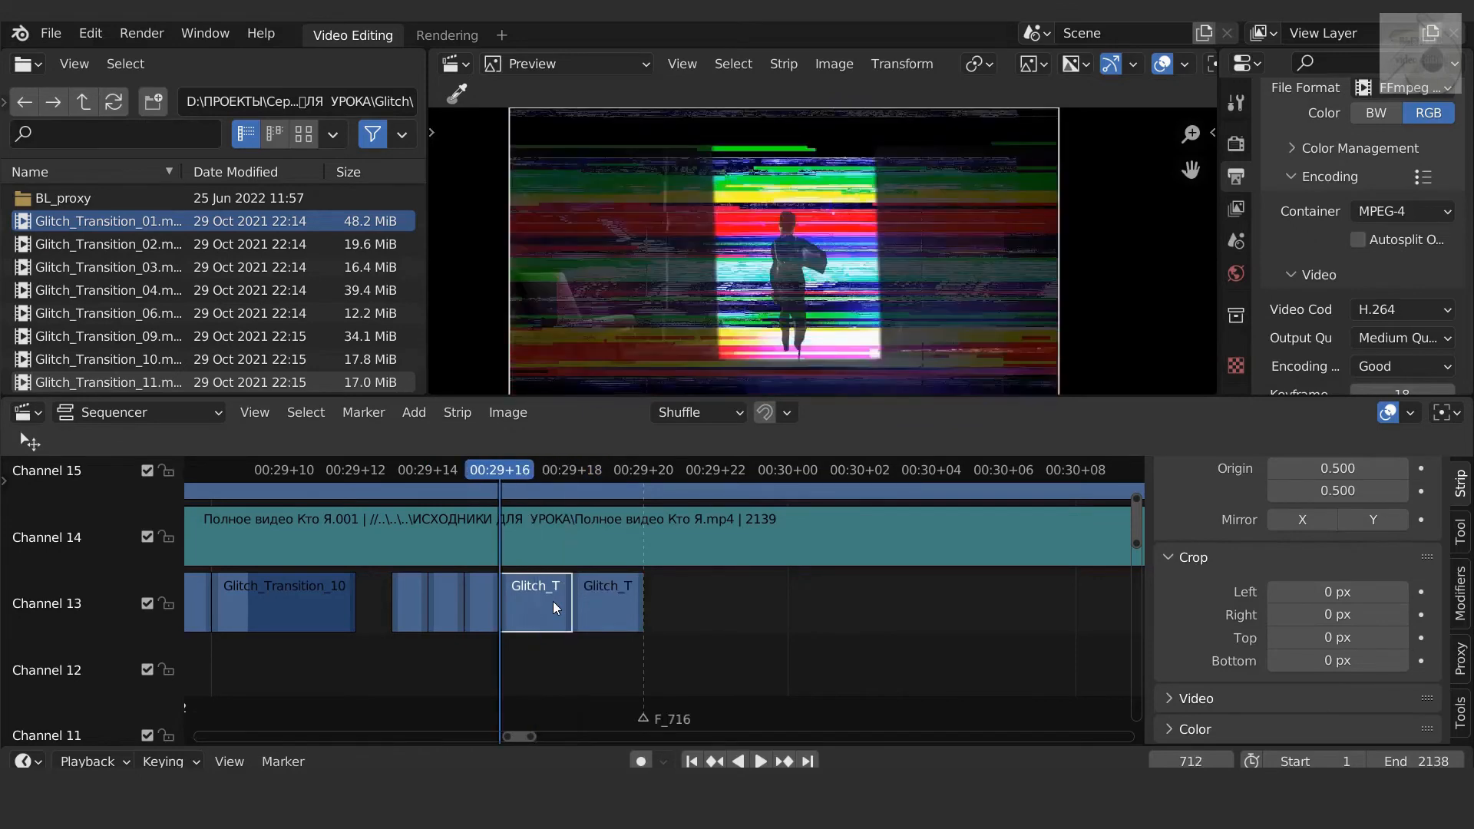
# Step: Add a Mask modifier with a boy mask to the glitch piece between frames 712 and 714
pyautogui.click(1460, 593)
pyautogui.click(1297, 536)
pyautogui.click(1260, 663)
pyautogui.click(1336, 662)
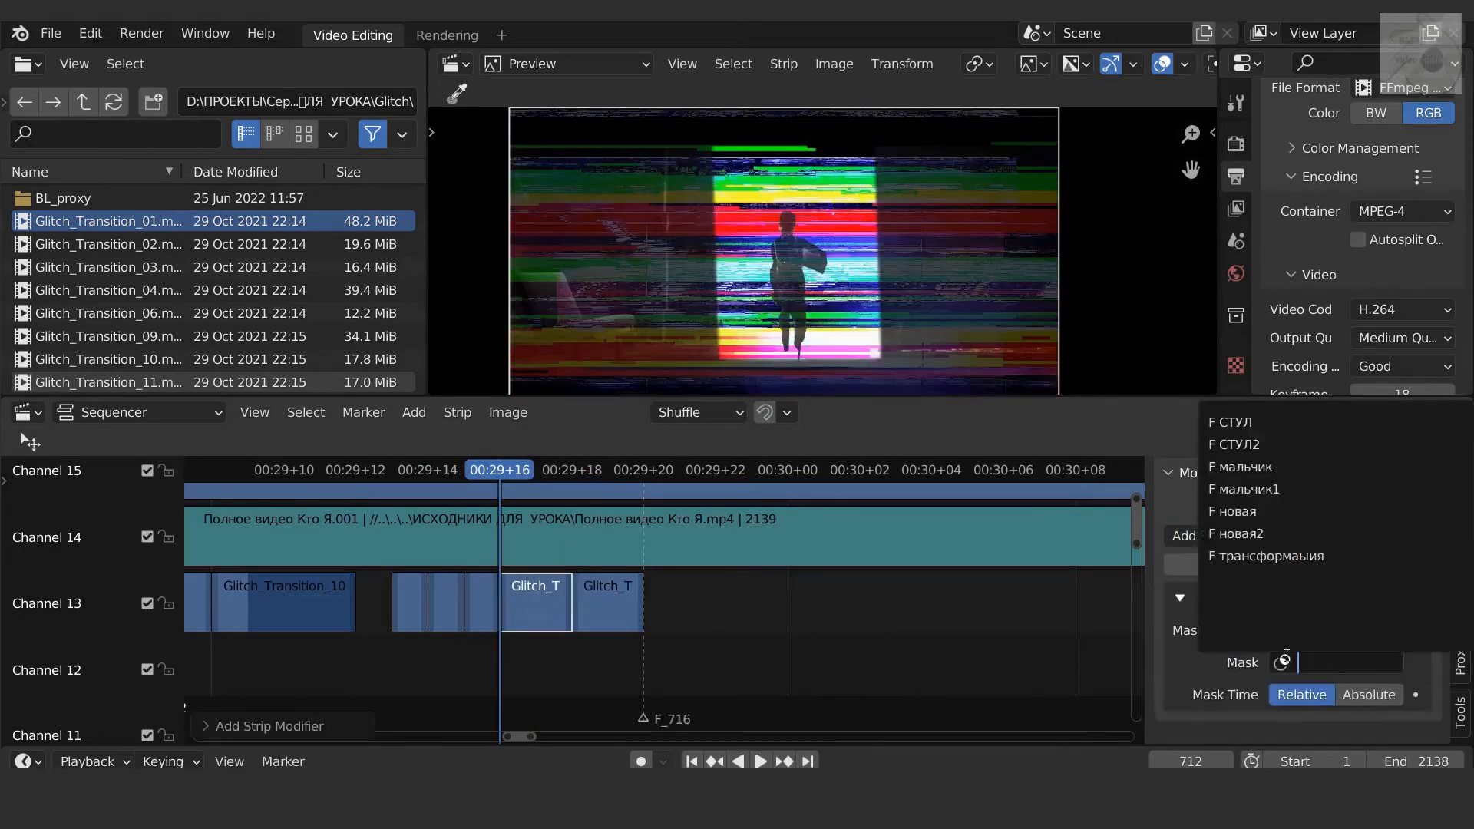
pyautogui.click(1274, 474)
# Step: Crop the glitch piece between frames 712 and 714 with Left 1381 px and Right 1271 px
pyautogui.click(1460, 484)
pyautogui.scroll(-5, 1297, 598)
pyautogui.moveTo(1338, 584); pyautogui.dragTo(1385, 561)
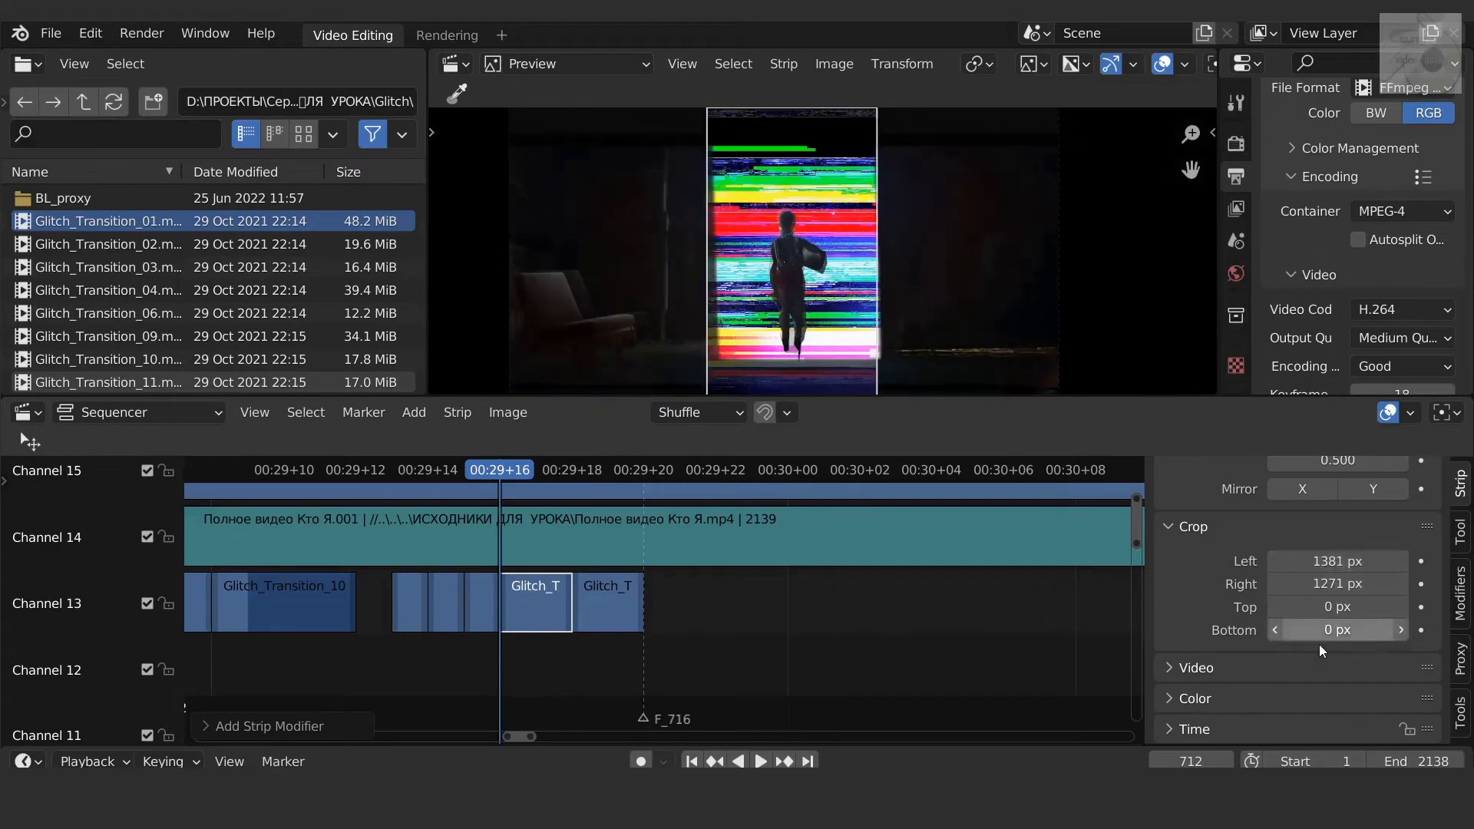
# Step: Crop the glitch piece from frame 714 with Left 1399, Right 1566 and Bottom 179 px, trim its top, and set its opacity to 0.269
pyautogui.press('Right')
pyautogui.press('Right')
pyautogui.click(611, 612)
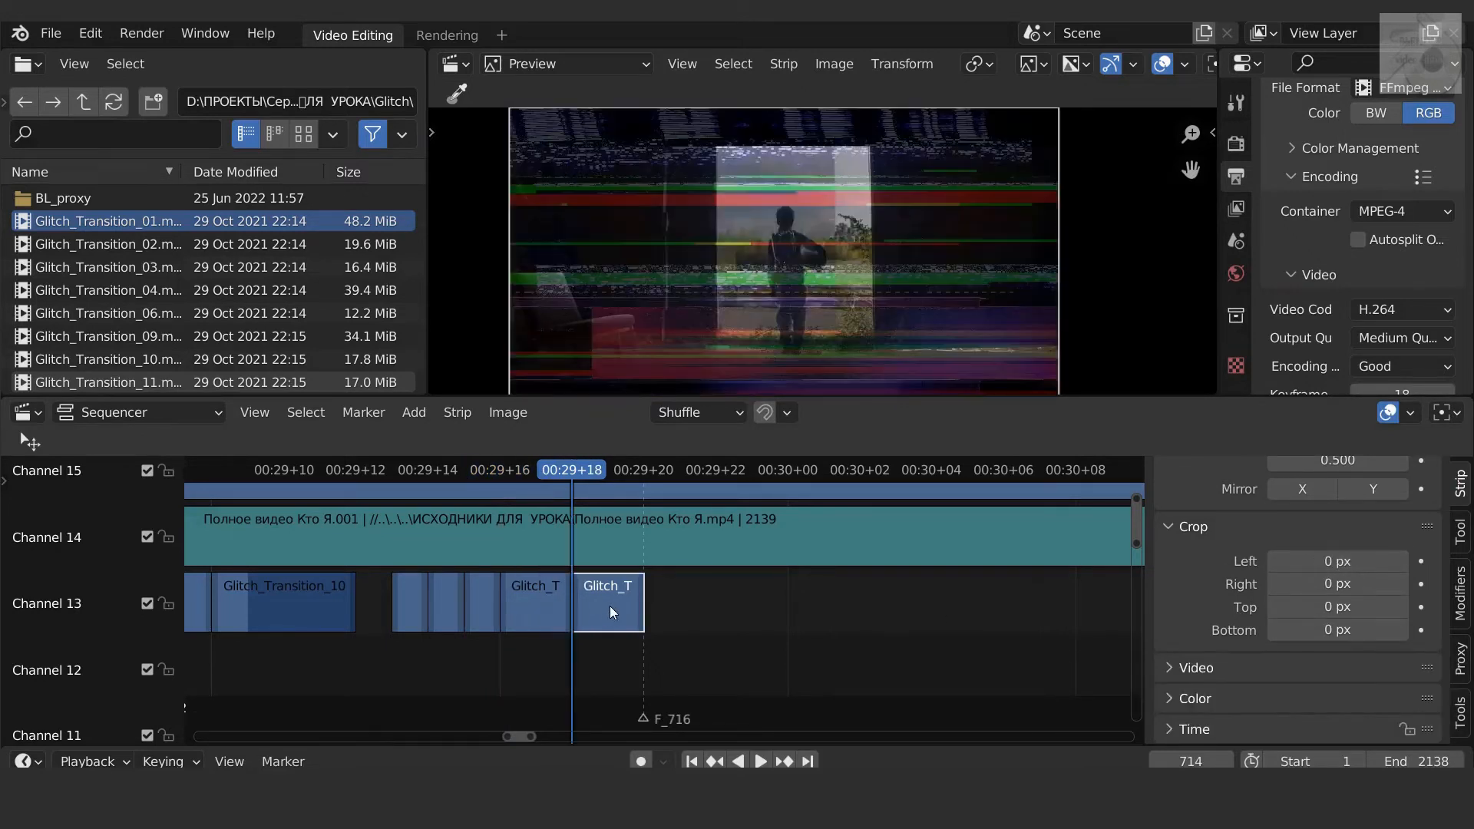
pyautogui.moveTo(1337, 583); pyautogui.dragTo(1381, 583)
pyautogui.moveTo(1337, 560); pyautogui.dragTo(1390, 561)
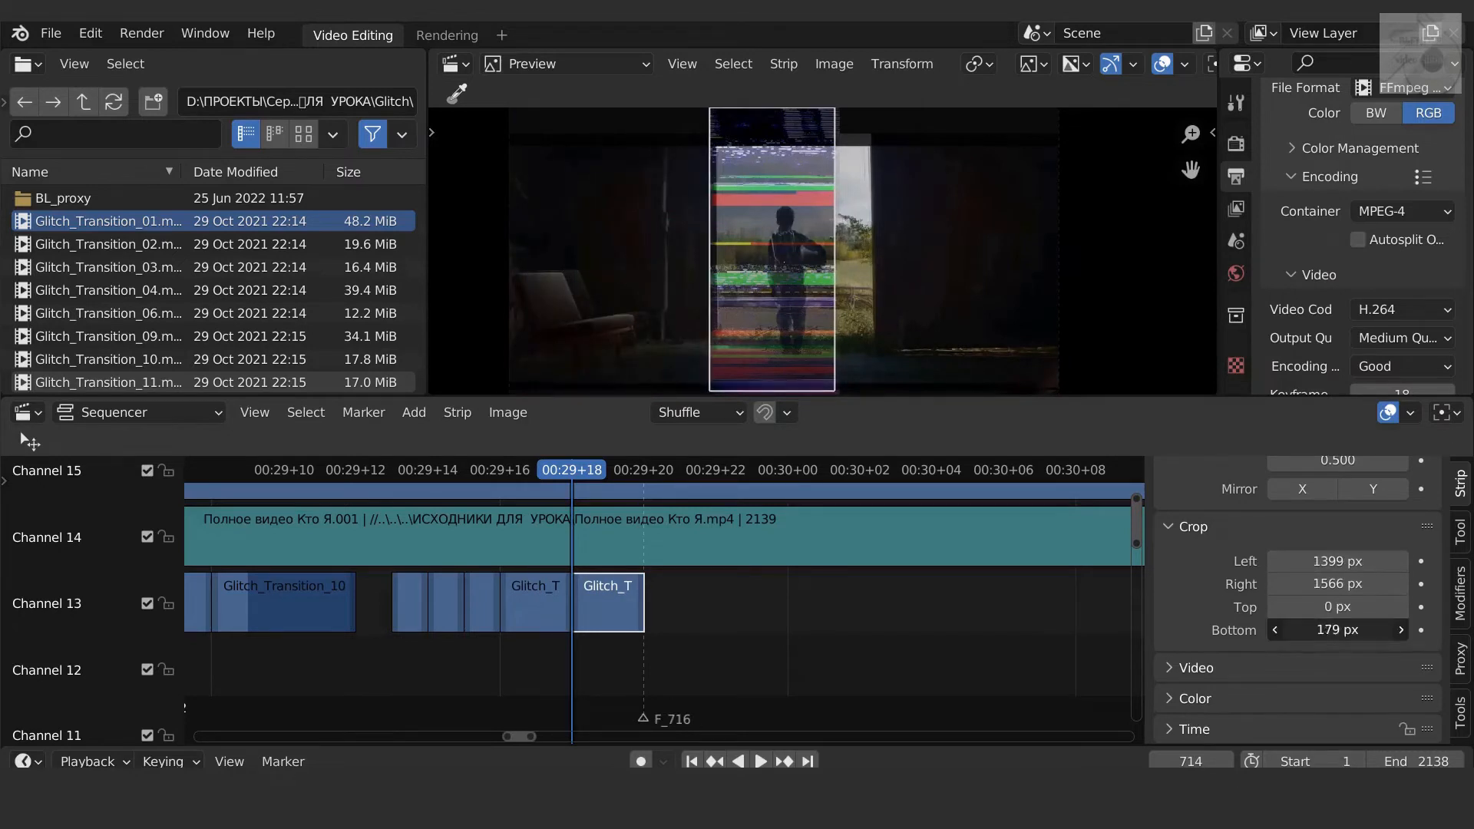
pyautogui.moveTo(1338, 606); pyautogui.dragTo(1374, 607)
pyautogui.scroll(8, 1374, 607)
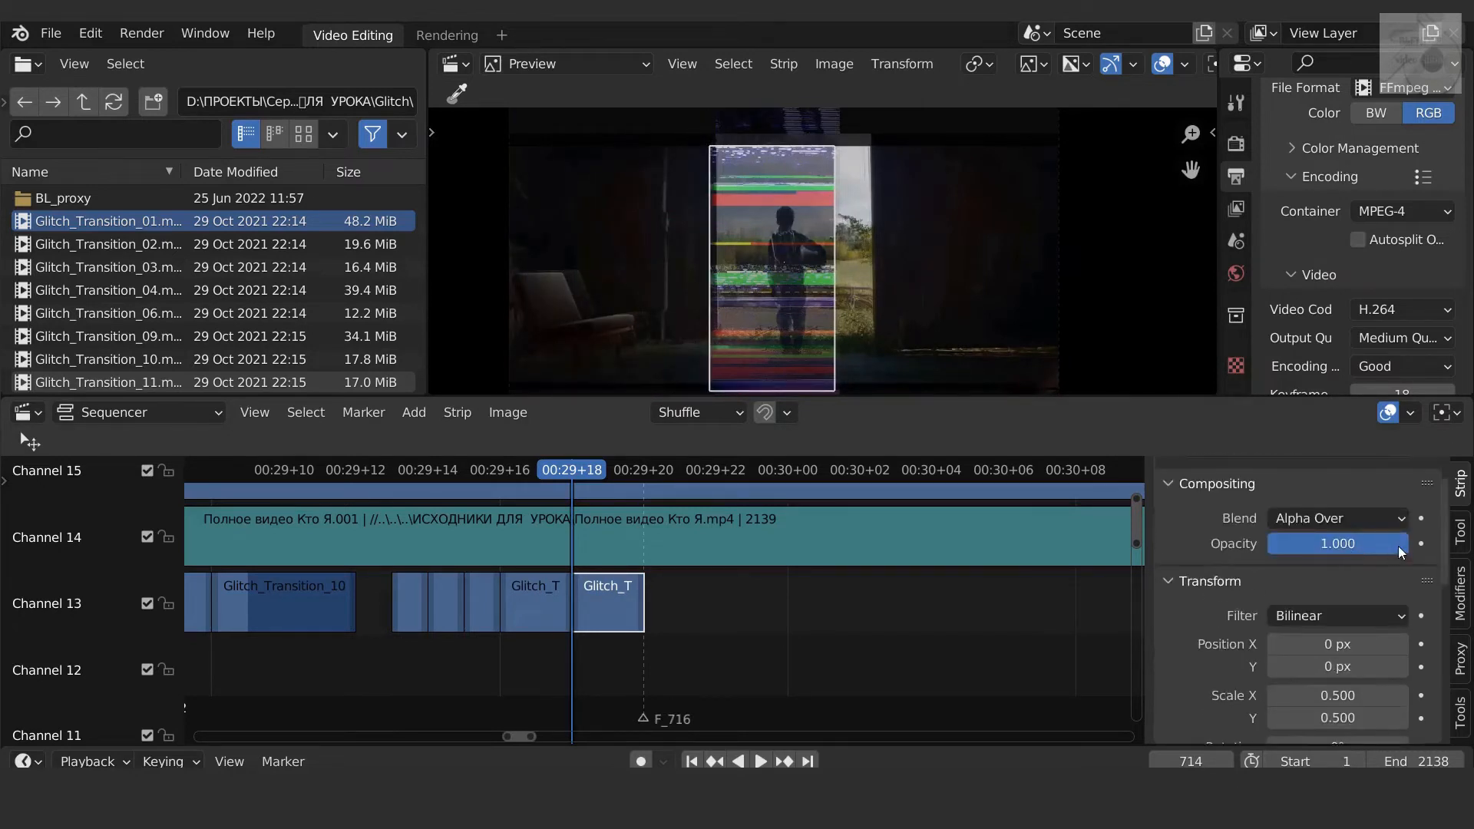
pyautogui.moveTo(1402, 549); pyautogui.dragTo(1303, 549)
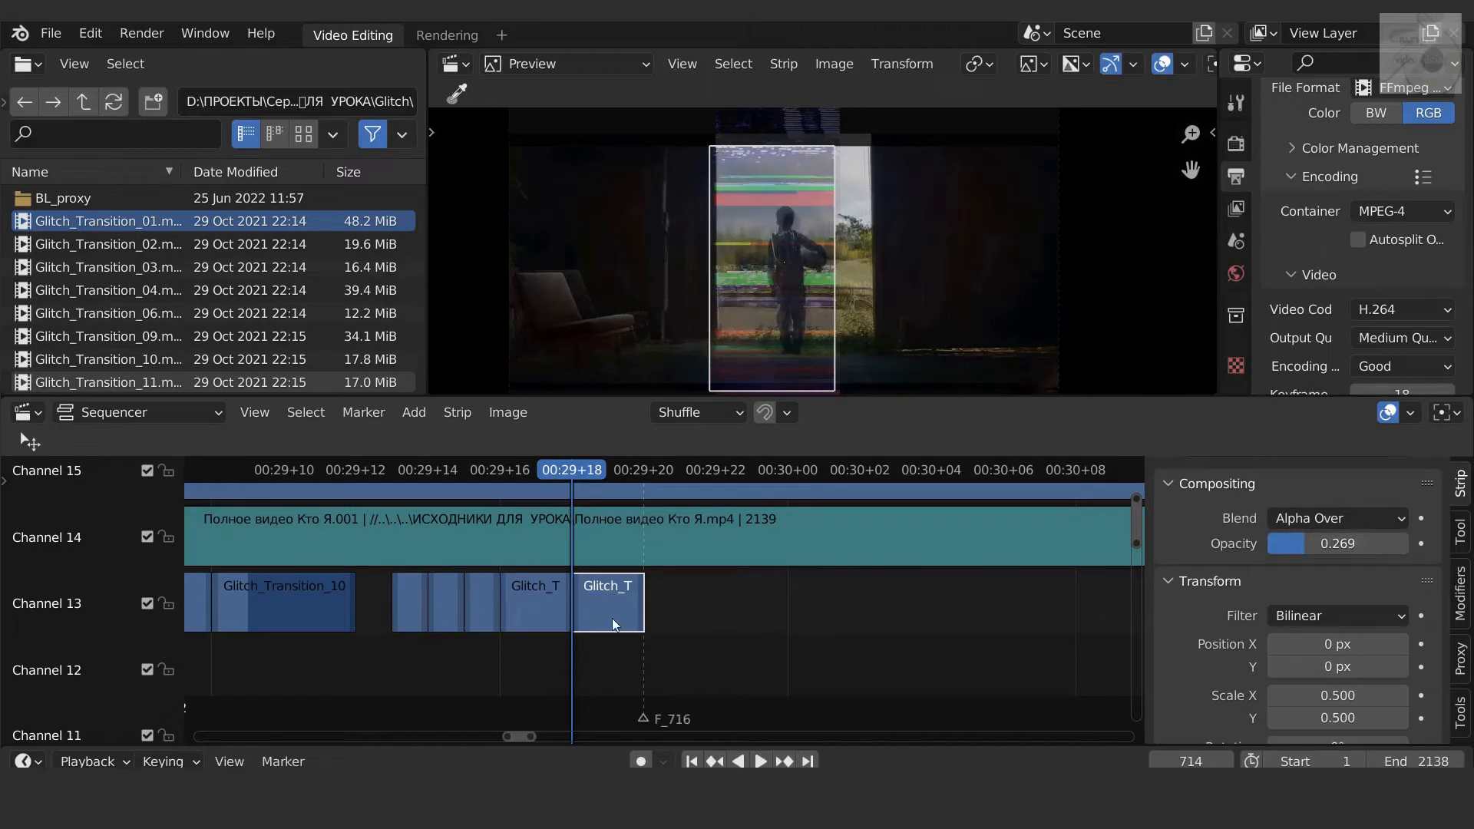
# Step: Cut the last glitch piece at frame 715 and select its final one-frame part
pyautogui.press('Right')
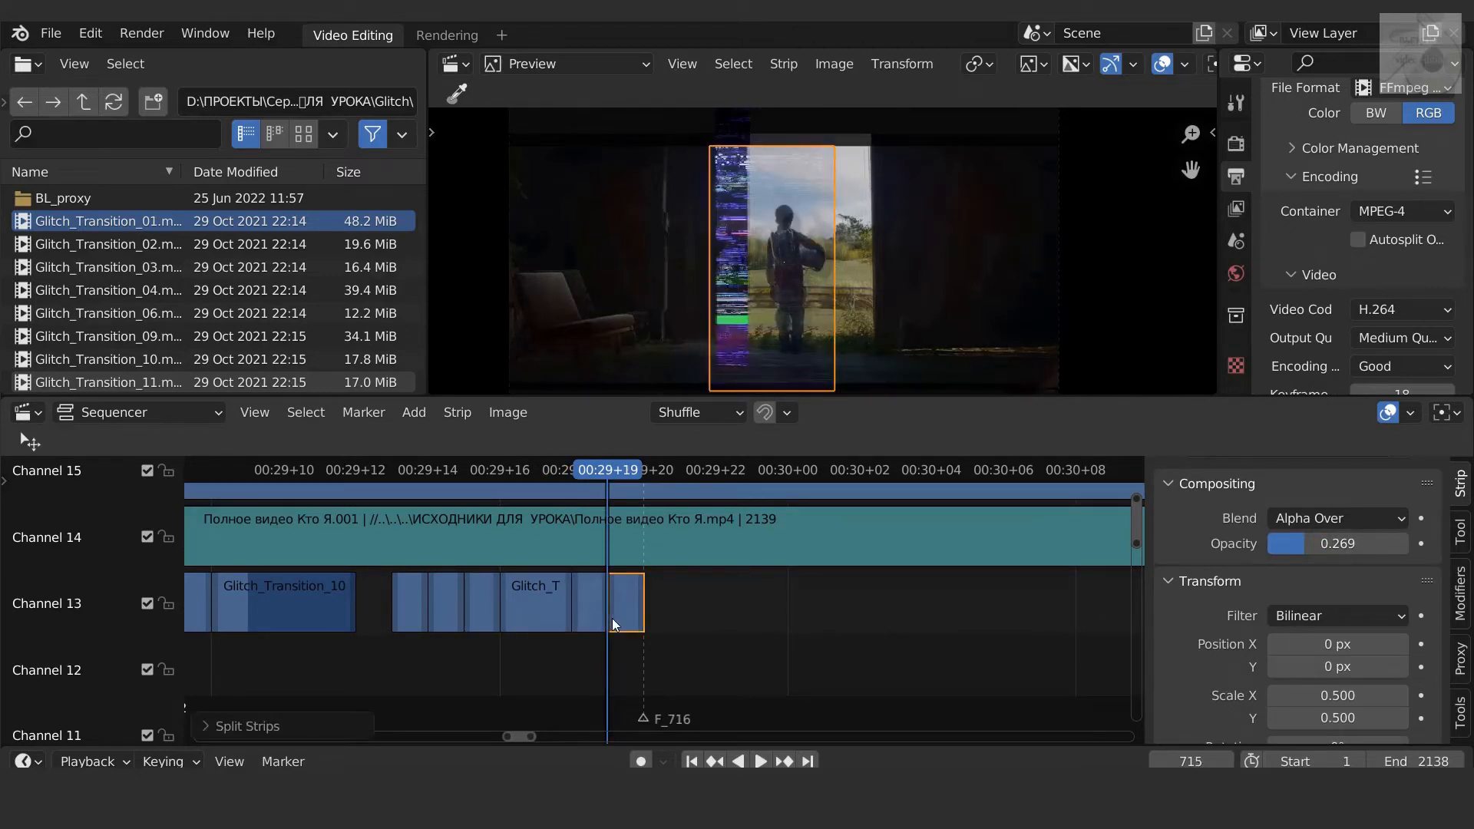
pyautogui.click(635, 606)
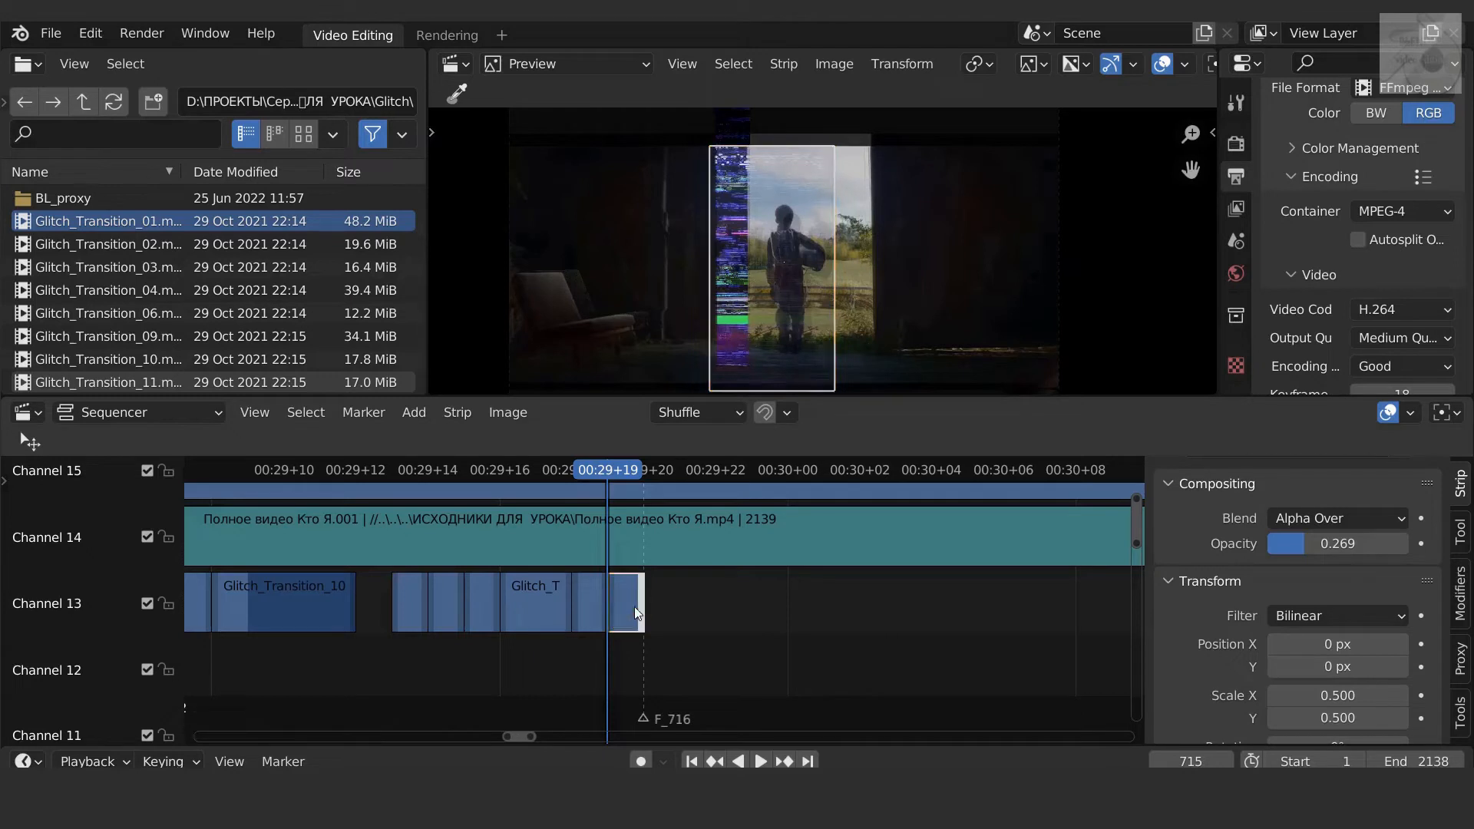
pyautogui.click(625, 609)
pyautogui.scroll(-8, 1180, 642)
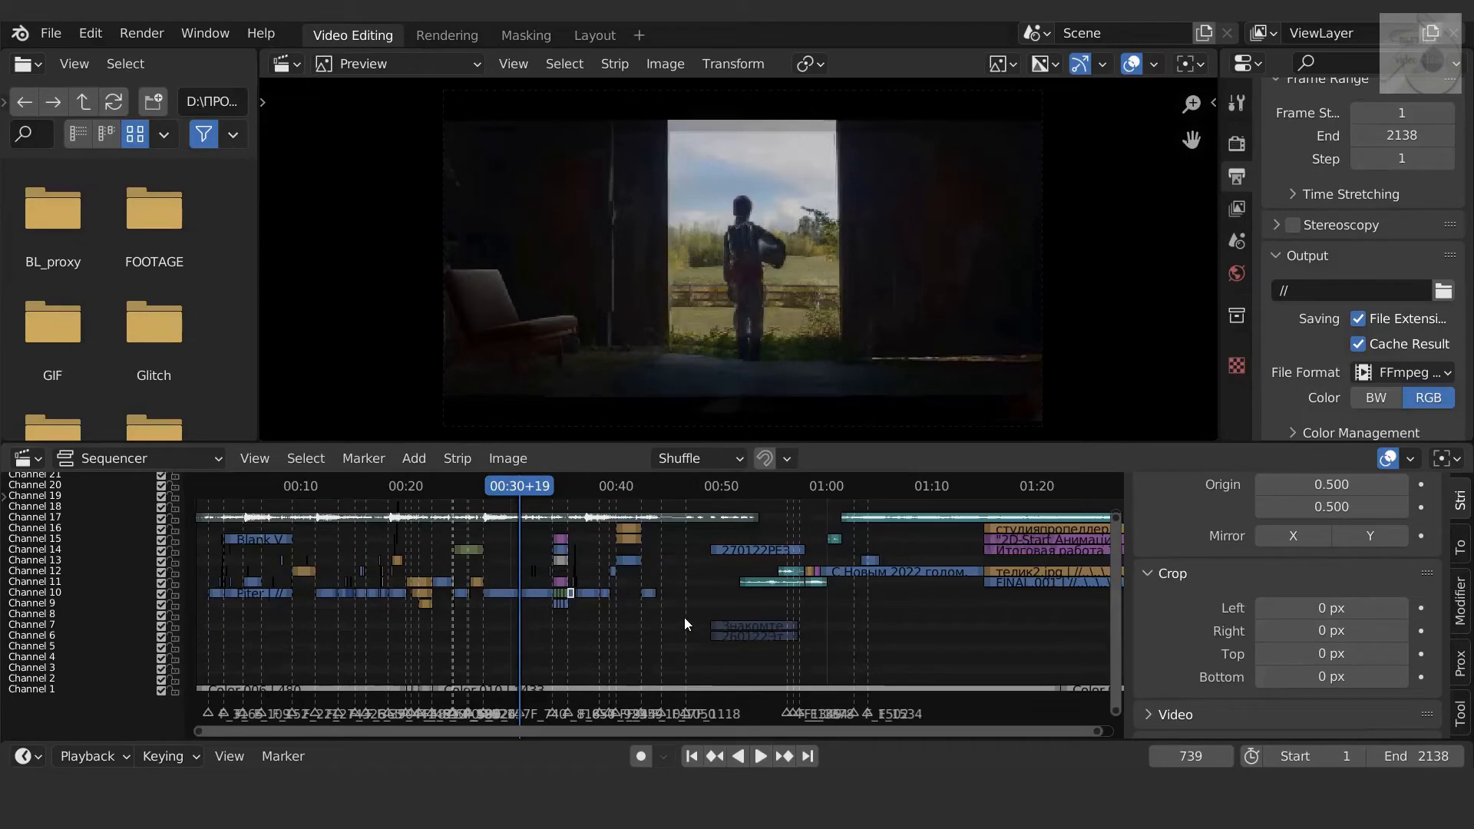
# Step: Return to frame 1 and add a Color strip at the start of the timeline
pyautogui.hotkey('shift', 'Left')
pyautogui.press('Home')
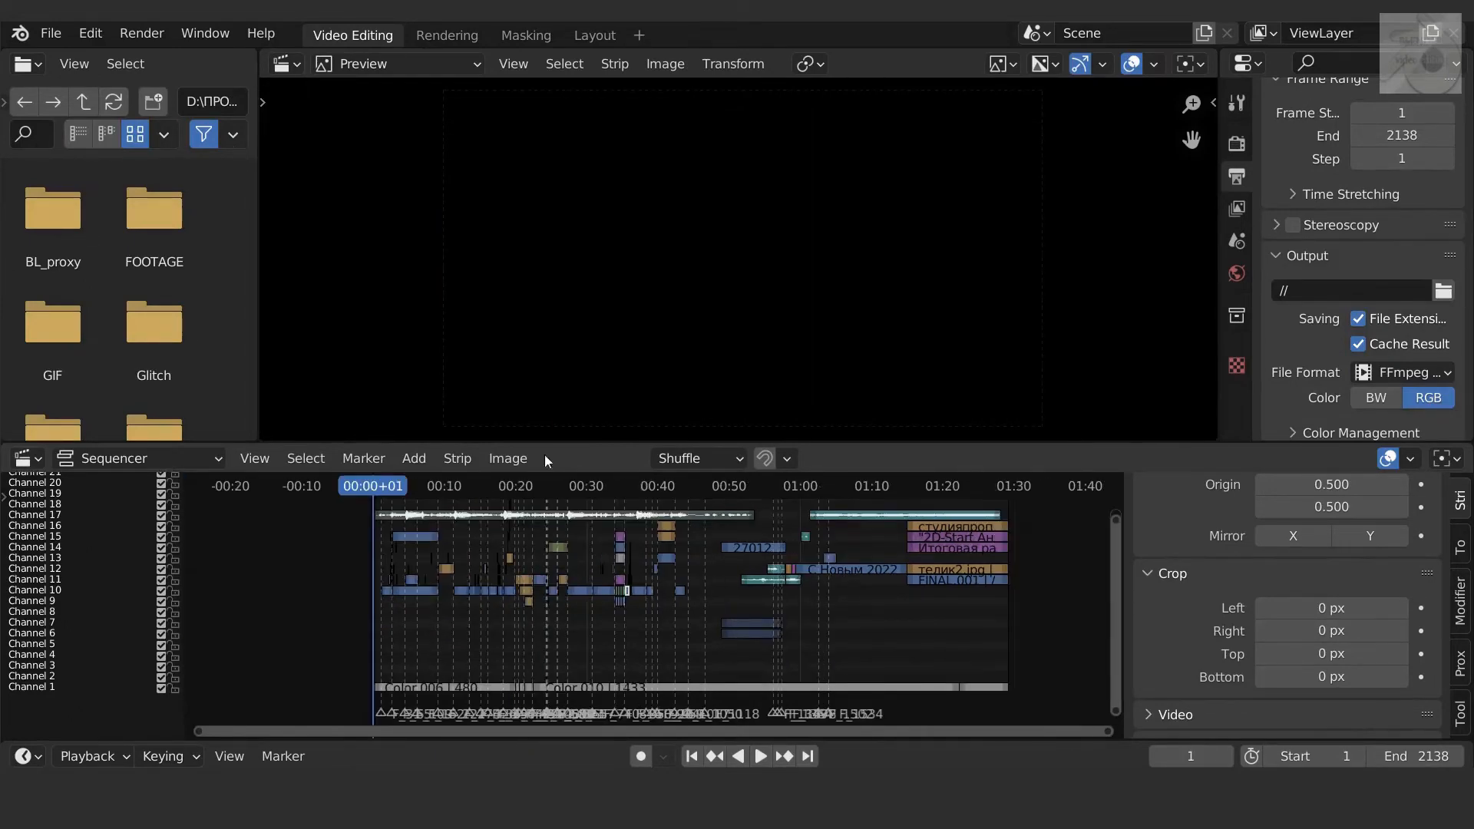
pyautogui.click(413, 459)
pyautogui.click(439, 639)
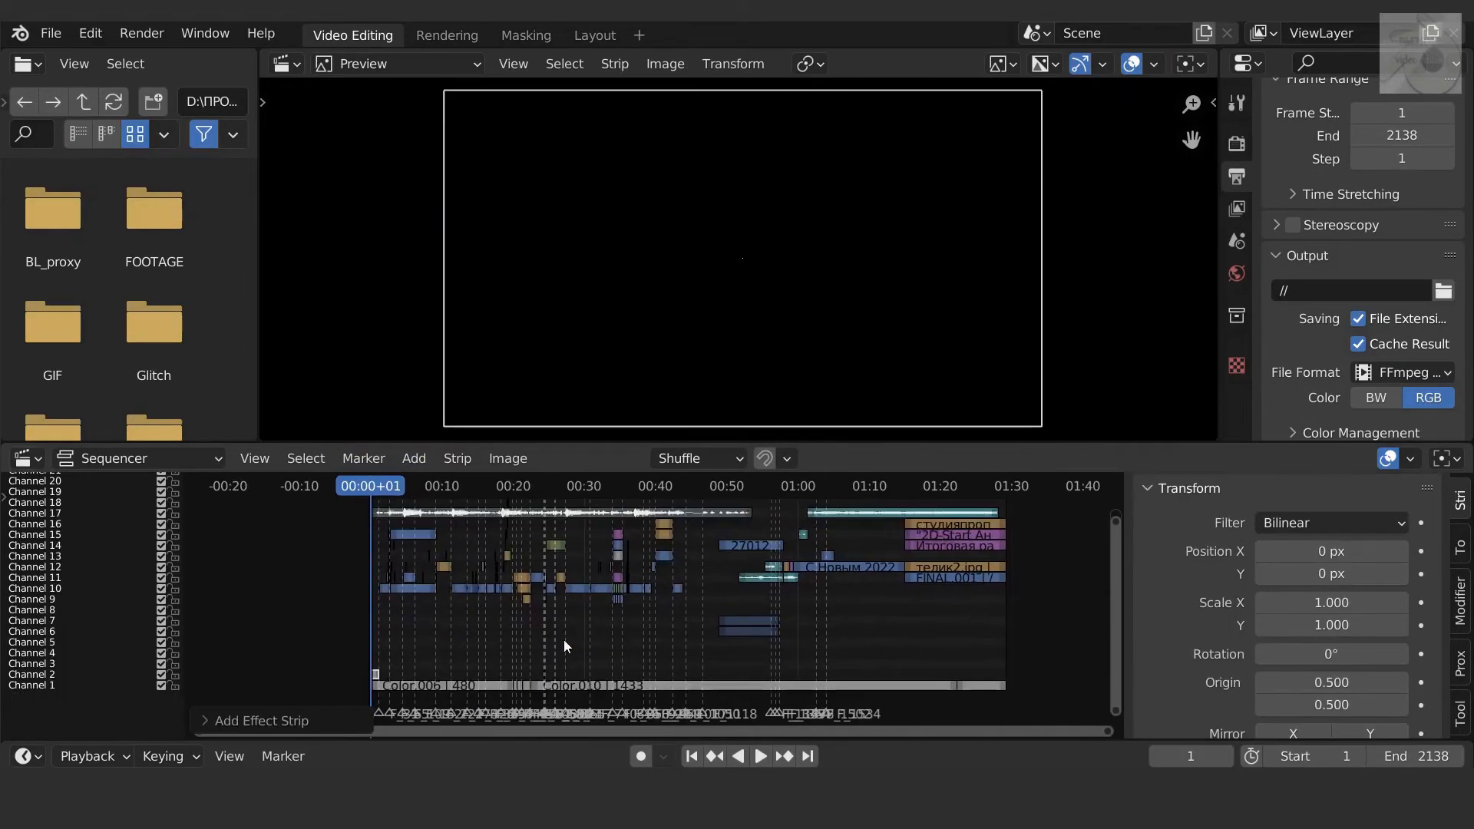
pyautogui.press('g')
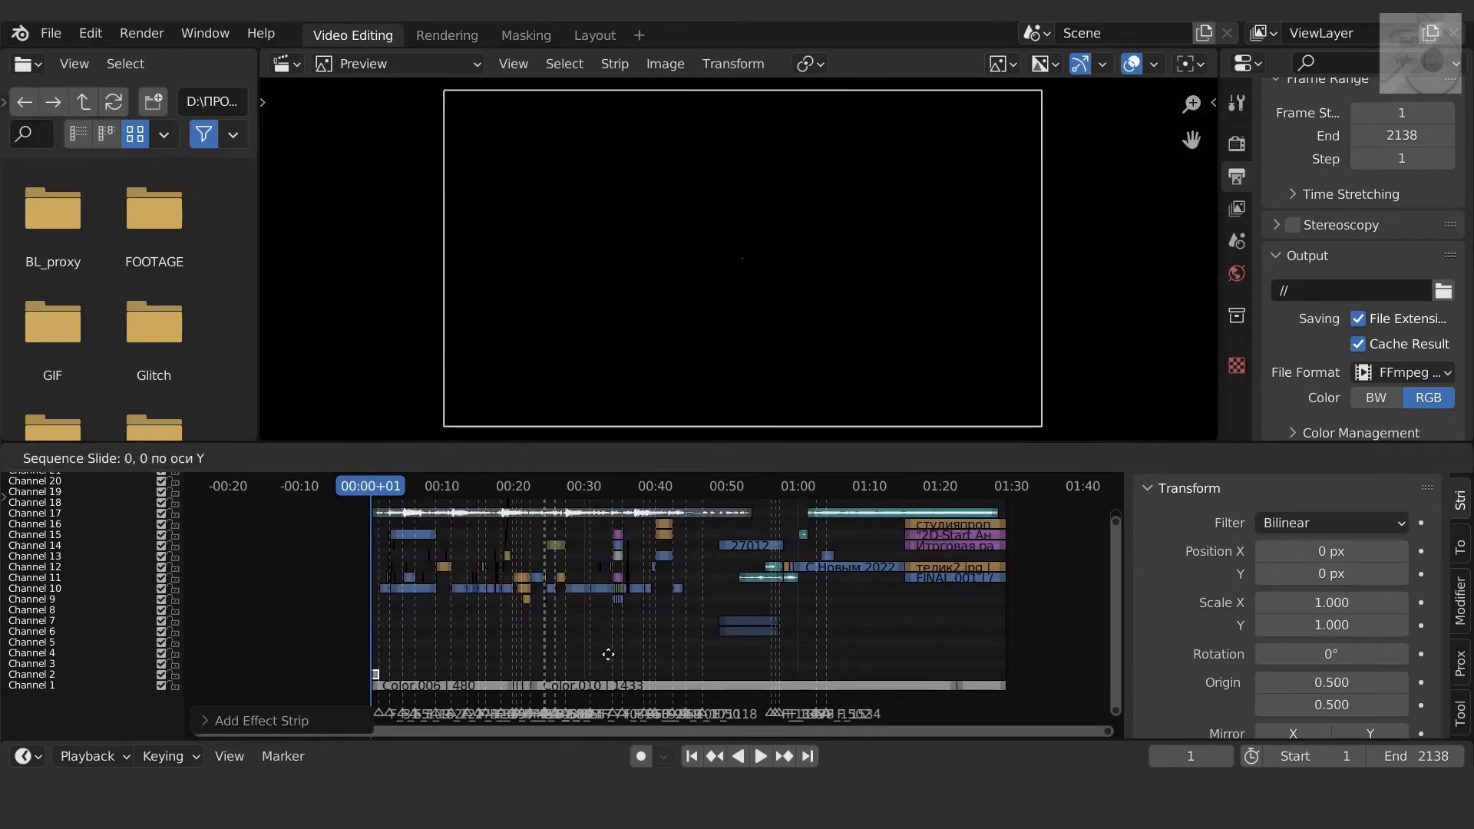
pyautogui.click(608, 654)
# Step: Extend the end of the new Color strip to the final frame, 2138
pyautogui.scroll(20, 399, 670)
pyautogui.moveTo(384, 668); pyautogui.dragTo(529, 613, button='middle')
pyautogui.scroll(1, 529, 653)
pyautogui.hotkey('shift', 'Right')
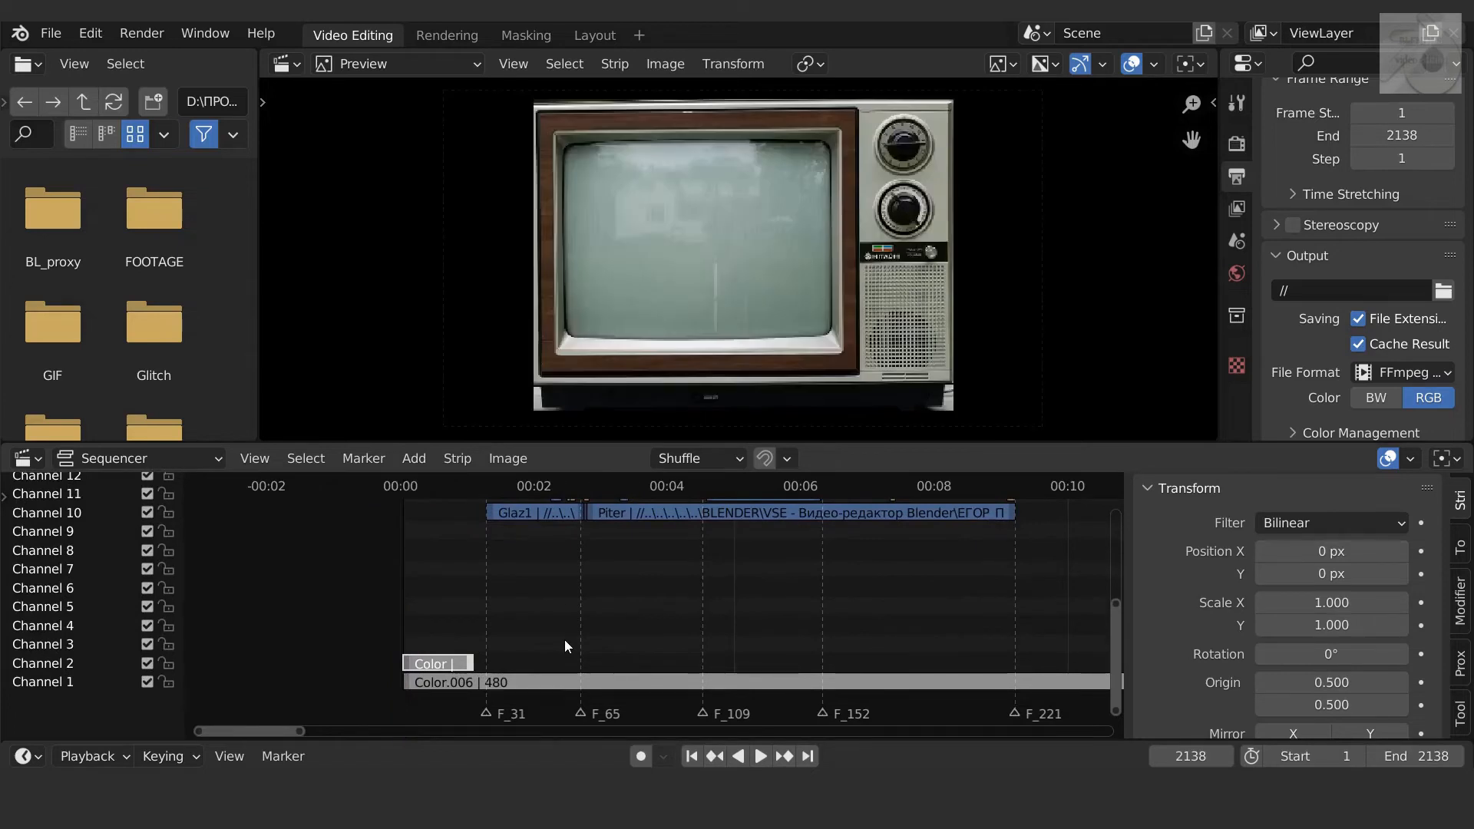
pyautogui.hotkey('shift', 's')
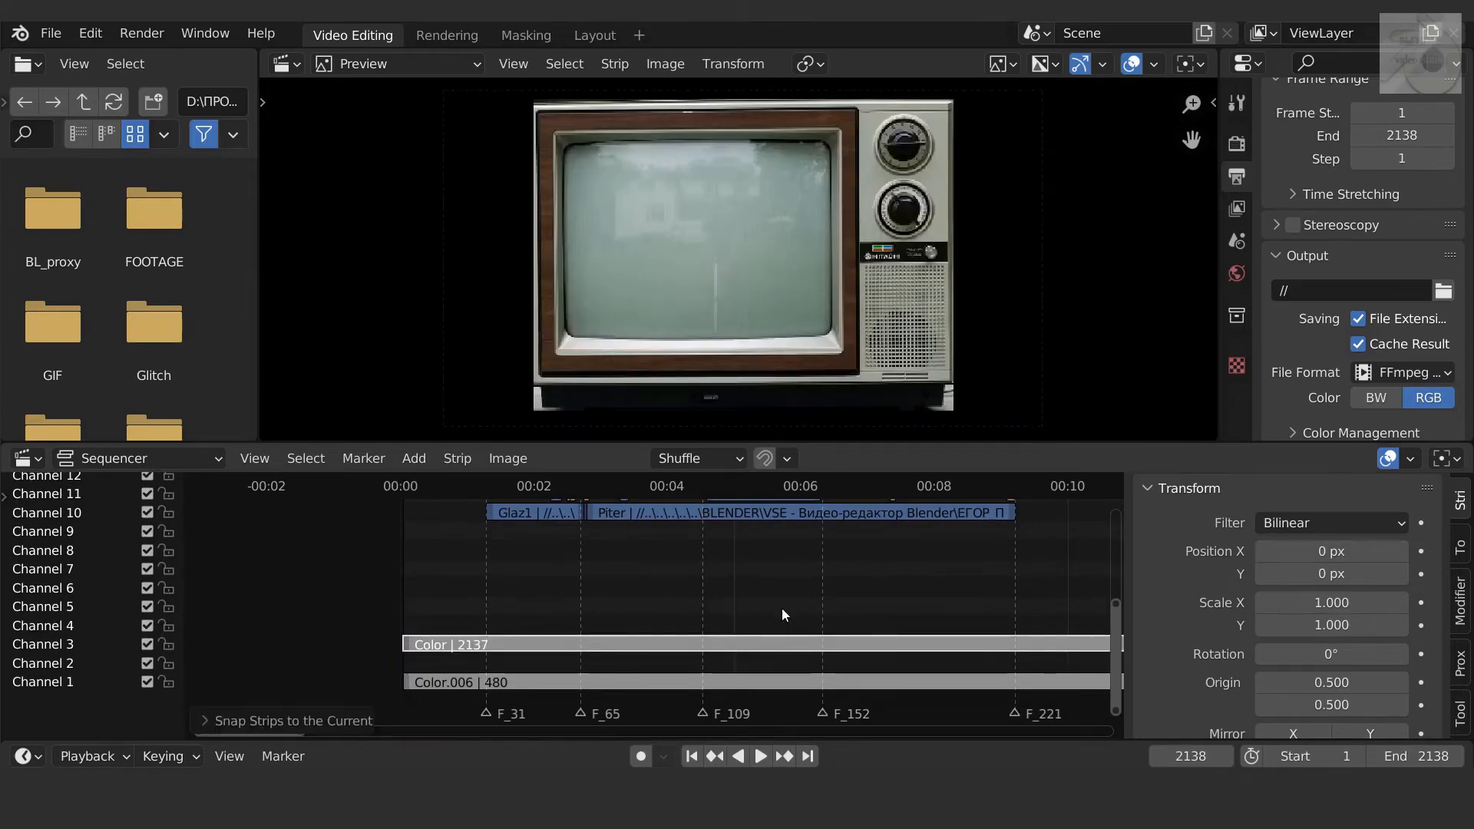
# Step: Place the playhead on frame 38, within the first close-up shot of the eye
pyautogui.scroll(-11, 781, 608)
pyautogui.moveTo(782, 608); pyautogui.dragTo(527, 611, button='middle')
pyautogui.moveTo(649, 603); pyautogui.dragTo(418, 644, button='middle')
pyautogui.scroll(-8, 465, 613)
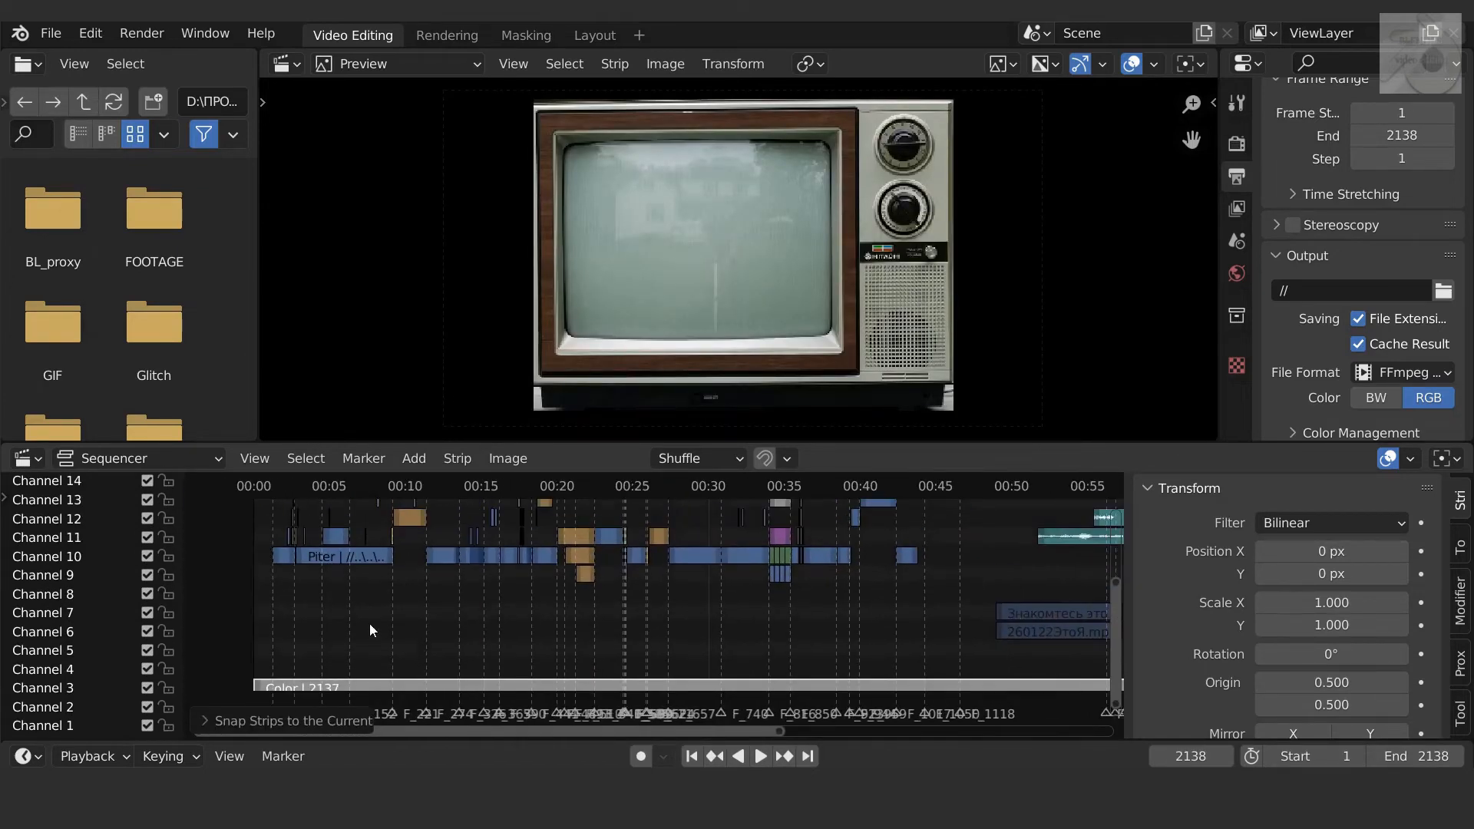
pyautogui.click(271, 483)
pyautogui.press('Right')
pyautogui.press('Right')
pyautogui.press('Right')
pyautogui.press('Right')
pyautogui.press('Right')
pyautogui.press('Right')
pyautogui.press('Right')
pyautogui.press('Right')
pyautogui.press('Right')
pyautogui.press('Right')
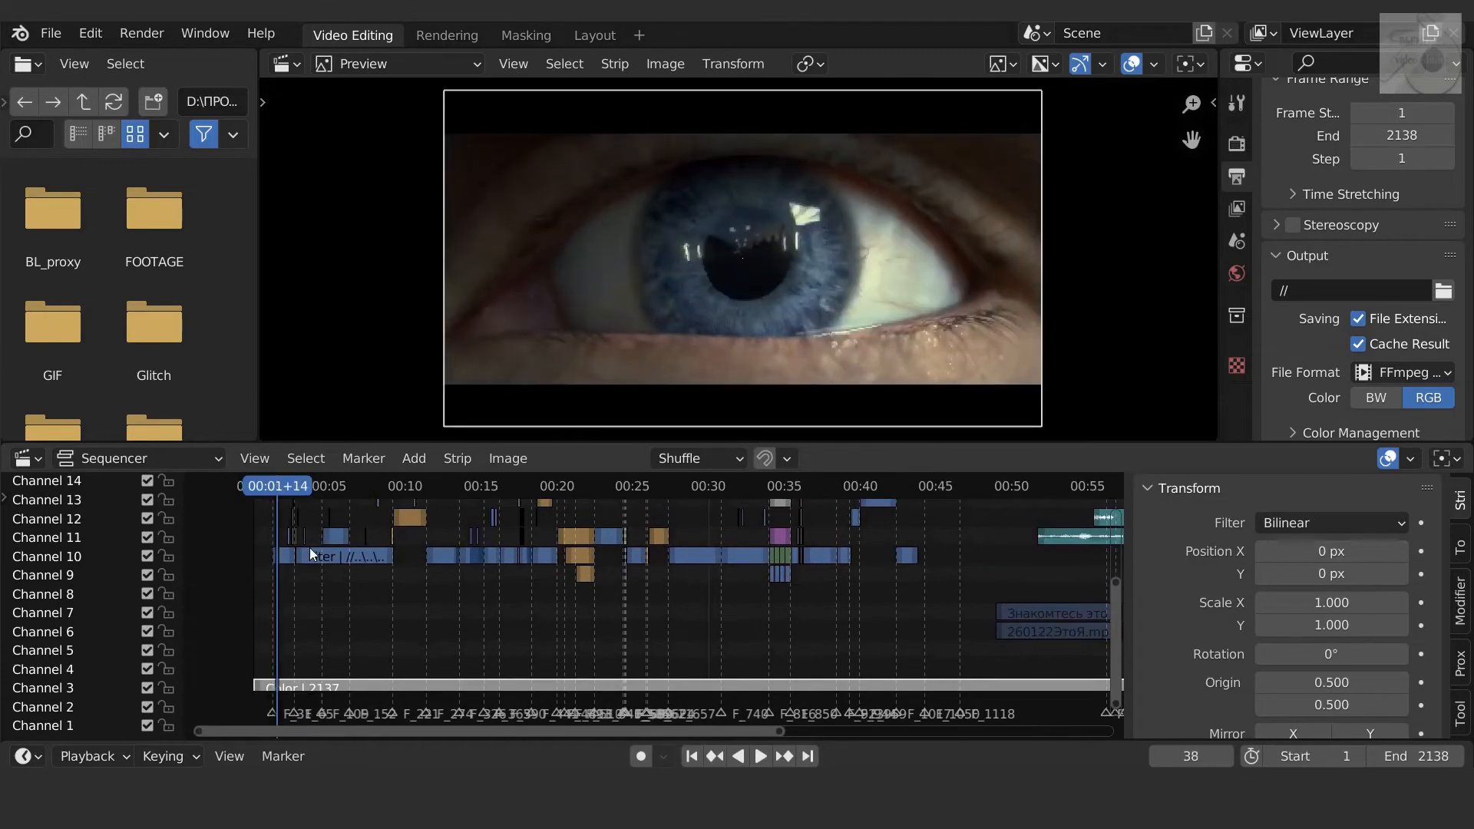
# Step: Crop the Glaz1 eye strip with Top 168 px and Bottom 168 px
pyautogui.scroll(6, 275, 542)
pyautogui.moveTo(273, 542); pyautogui.dragTo(265, 522, button='middle')
pyautogui.click(265, 526)
pyautogui.click(267, 533)
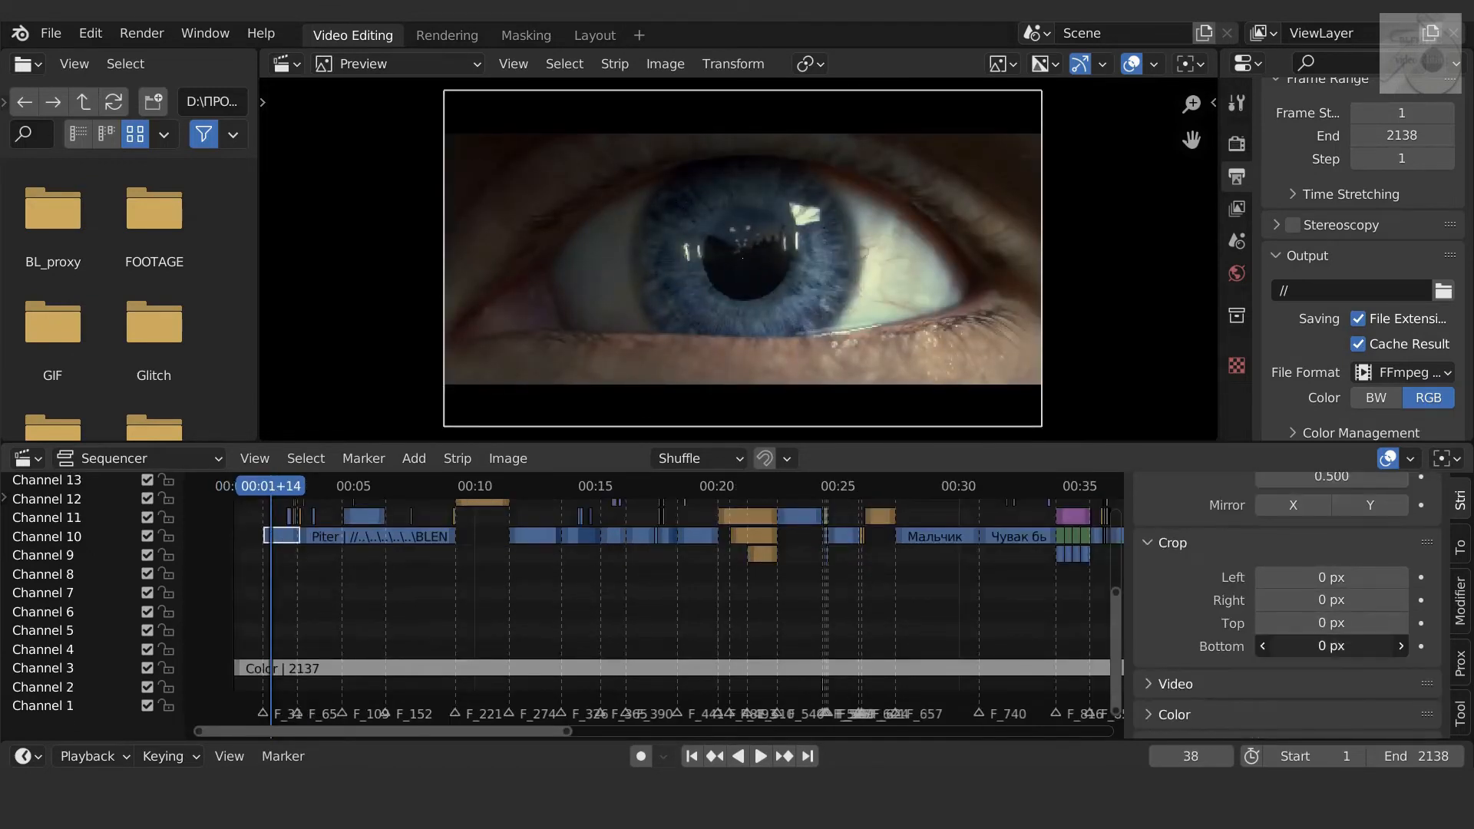
pyautogui.moveTo(1317, 646); pyautogui.dragTo(1398, 622)
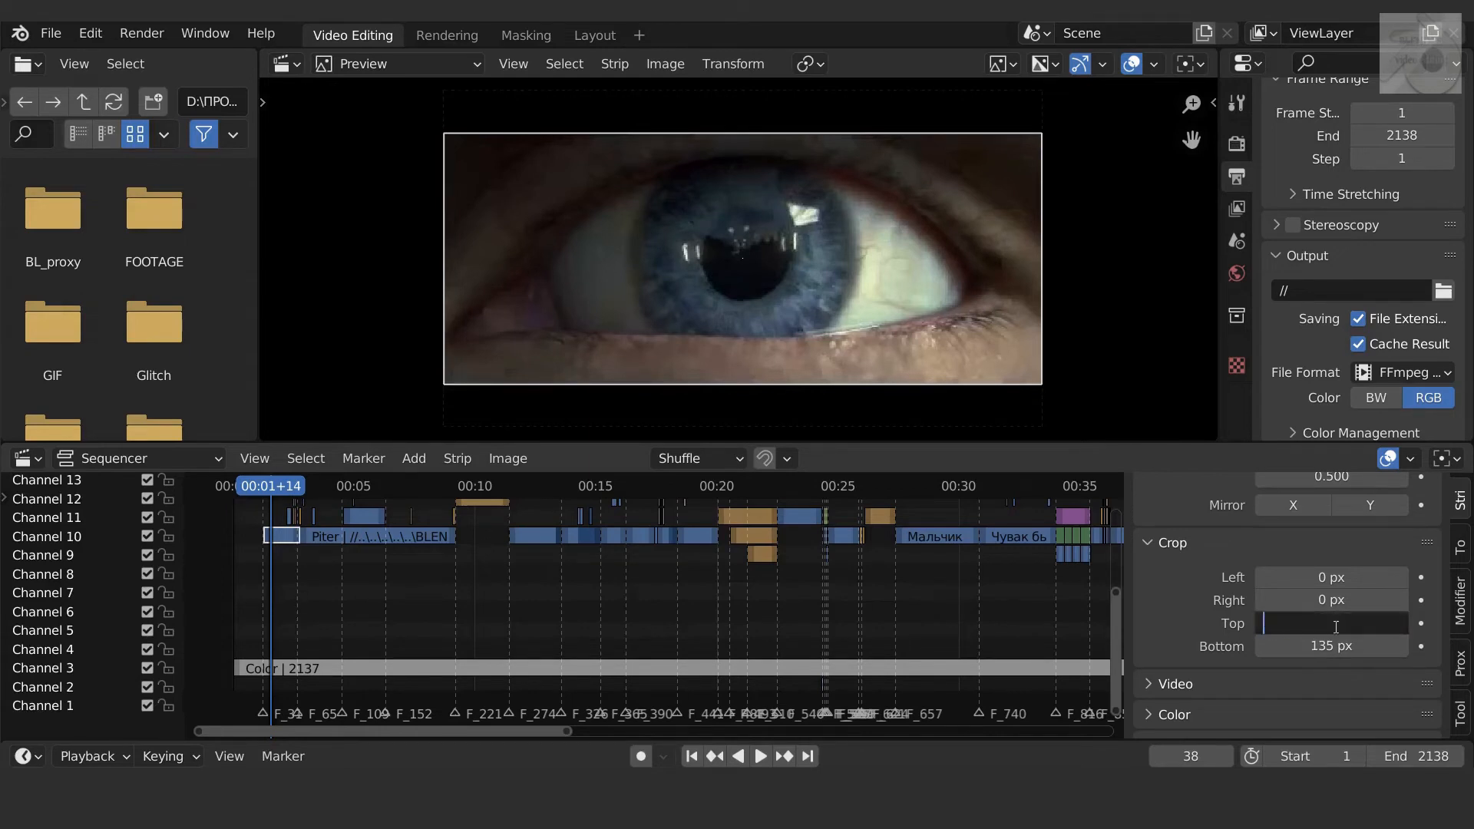
pyautogui.write('8')
pyautogui.press('Return')
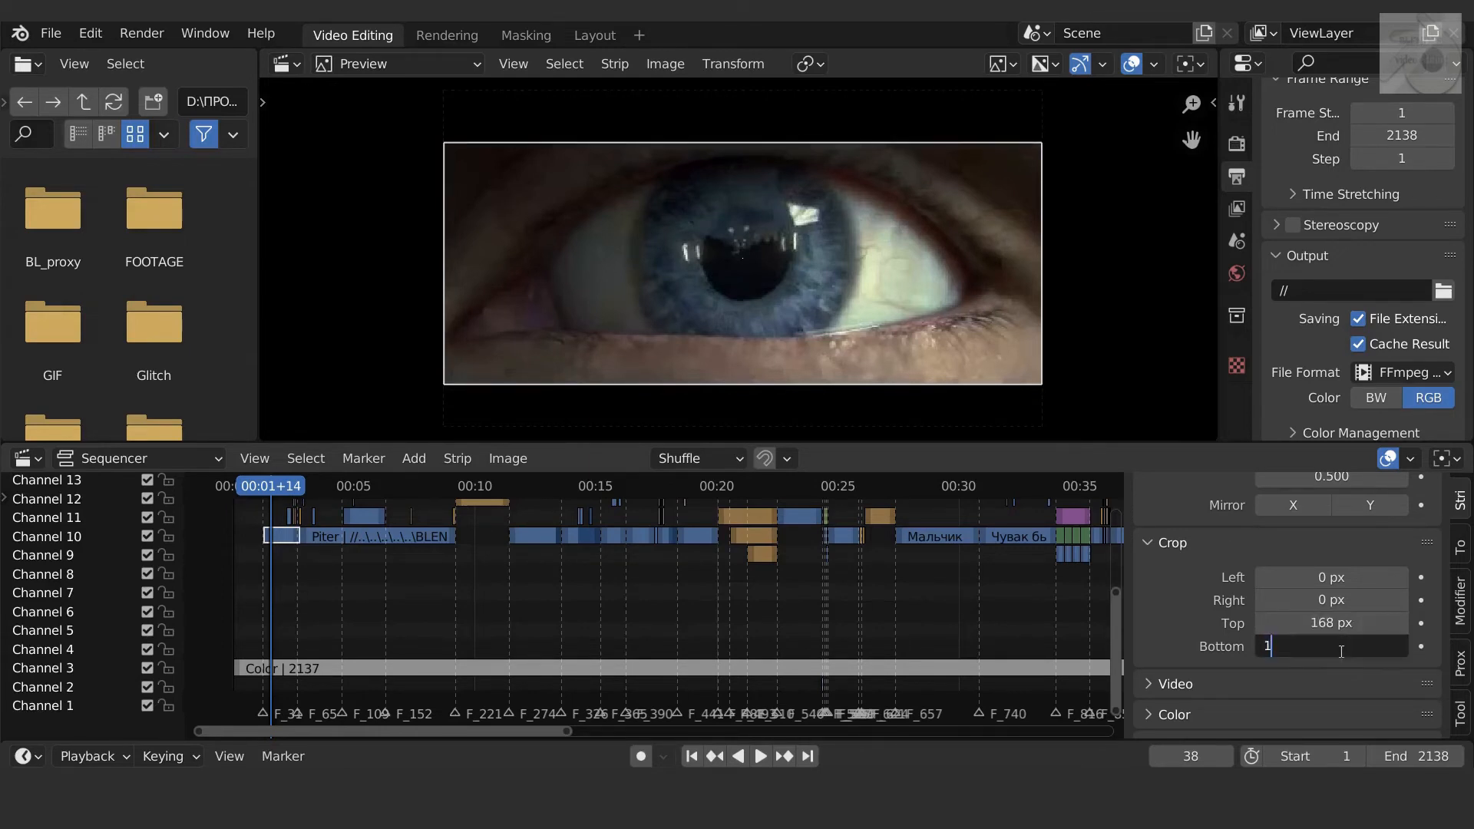
pyautogui.press('Return')
# Step: Play on to the Piter skating clip and crop its bottom and right edges at frame 67
pyautogui.scroll(10, 1300, 573)
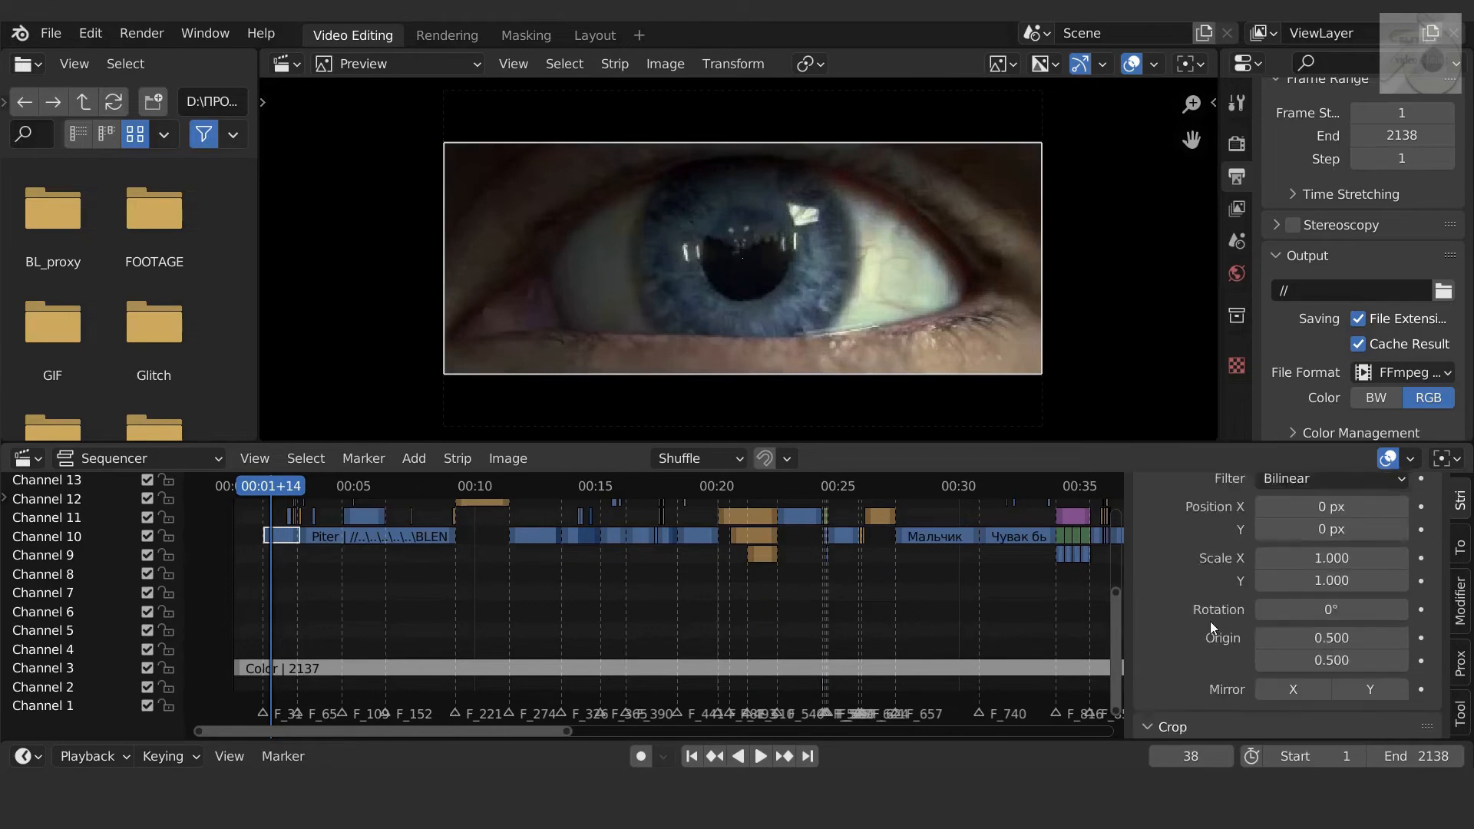
pyautogui.press('space')
pyautogui.press('space')
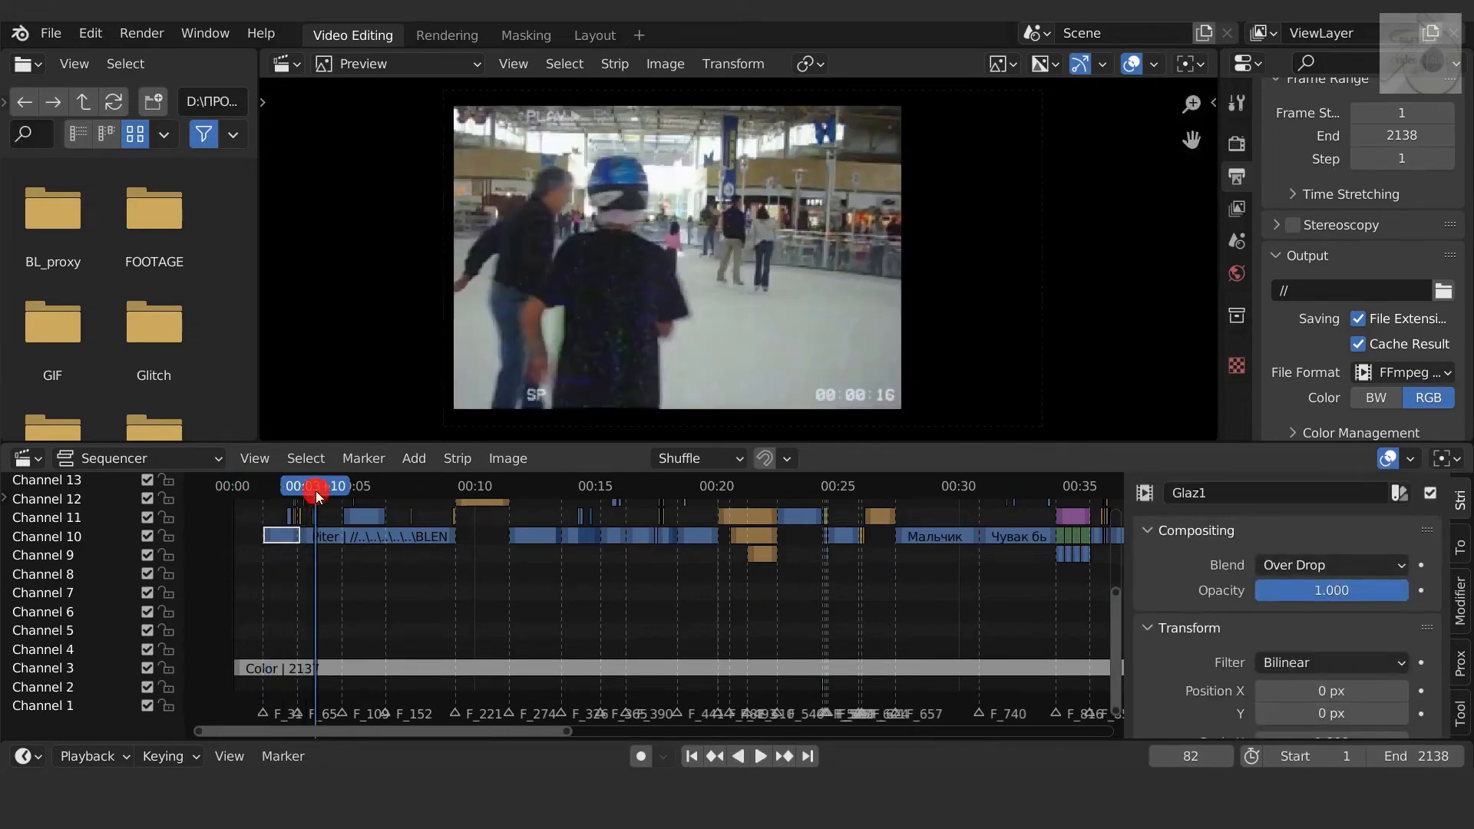
pyautogui.click(330, 536)
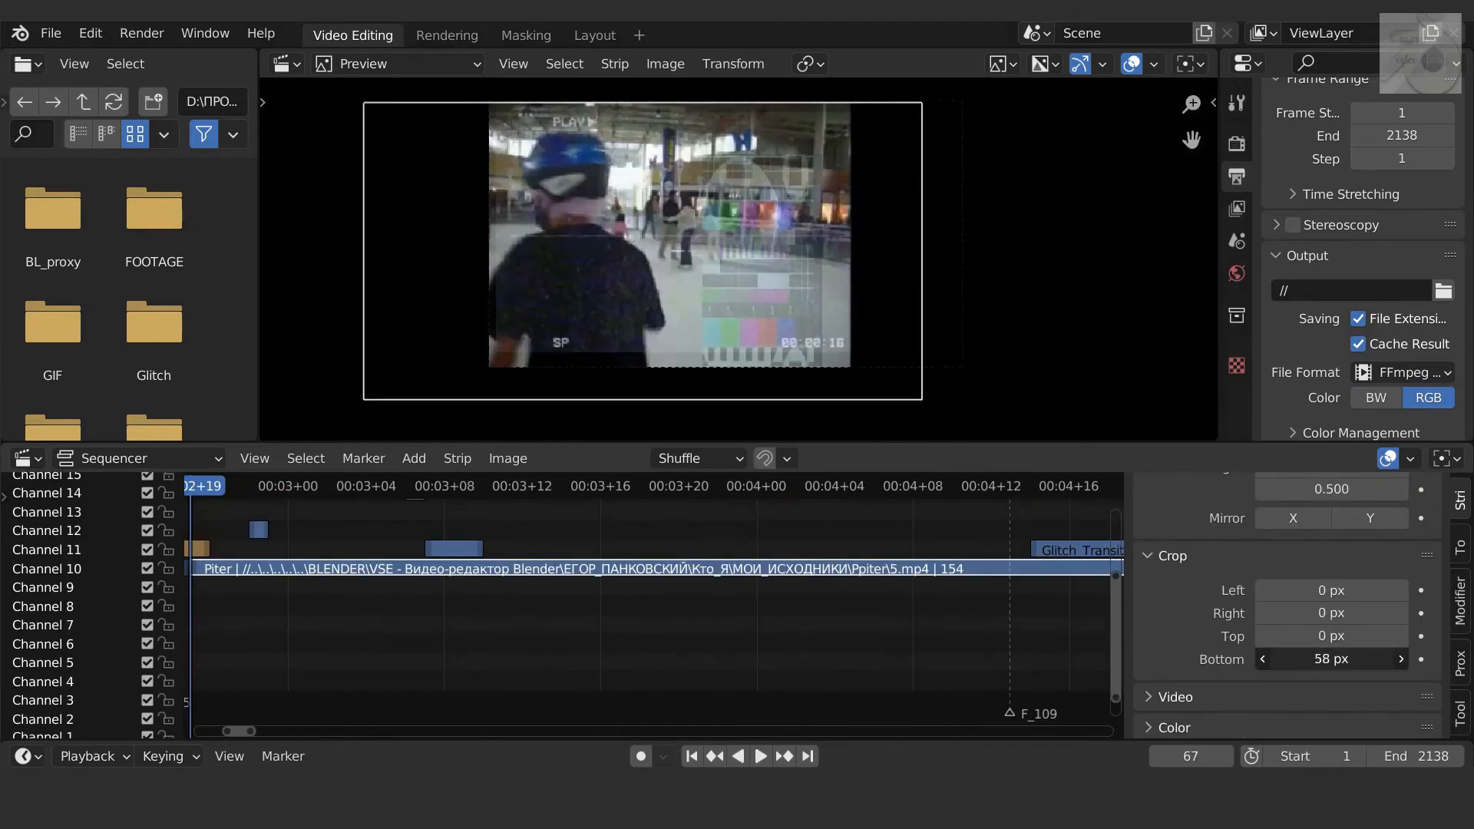
pyautogui.moveTo(1332, 659)
pyautogui.mouseDown()
pyautogui.moveTo(1372, 659)
pyautogui.moveTo(1334, 636)
pyautogui.mouseUp()
pyautogui.moveTo(1331, 613); pyautogui.dragTo(1419, 614)
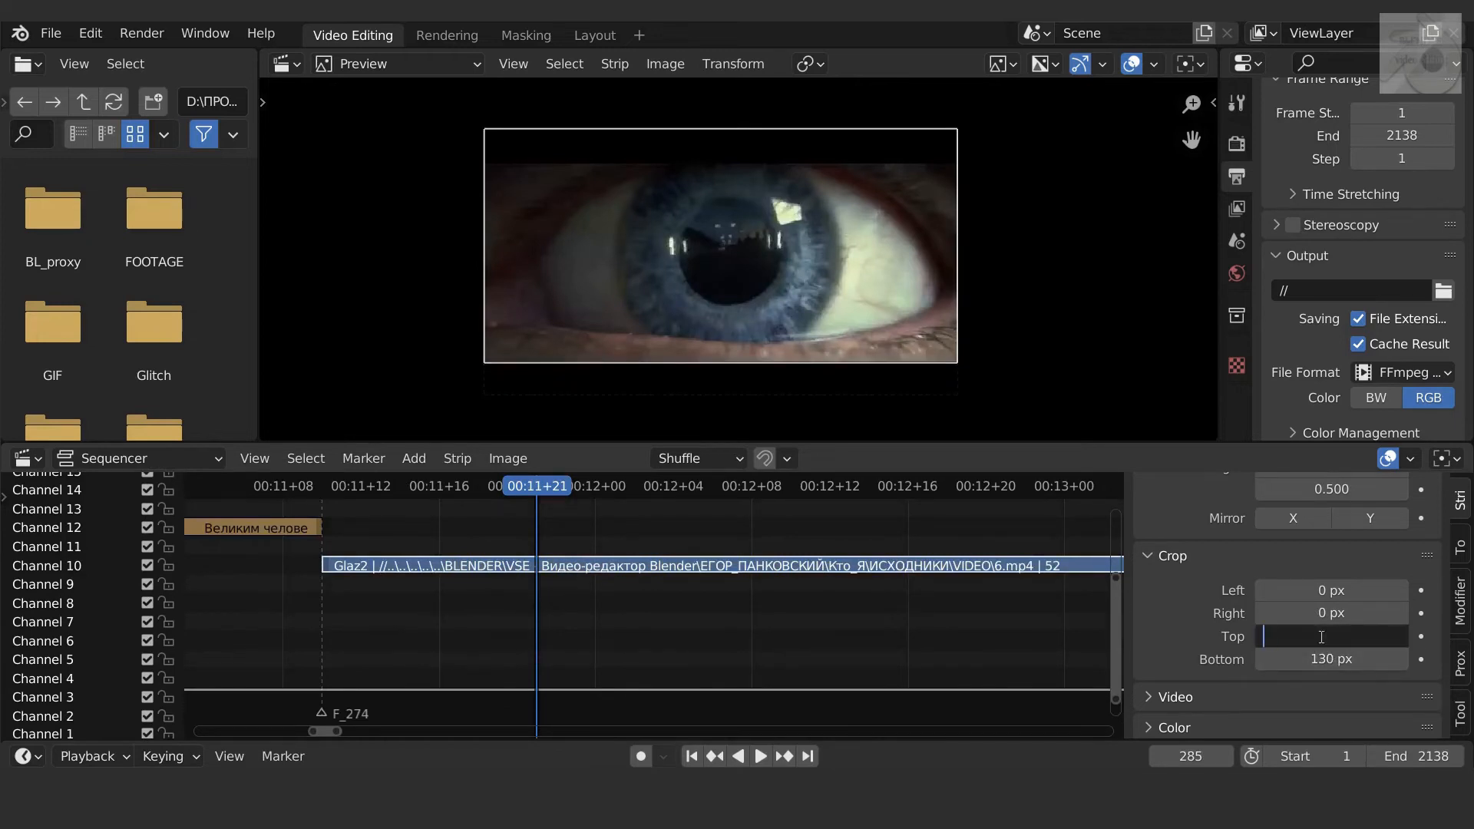
# Step: Crop the Glaz2 eye strip with Top 168 px and Bottom 168 px
pyautogui.write('168')
pyautogui.press('Return')
pyautogui.doubleClick(1343, 659)
pyautogui.press('BackSpace')
pyautogui.press('Return')
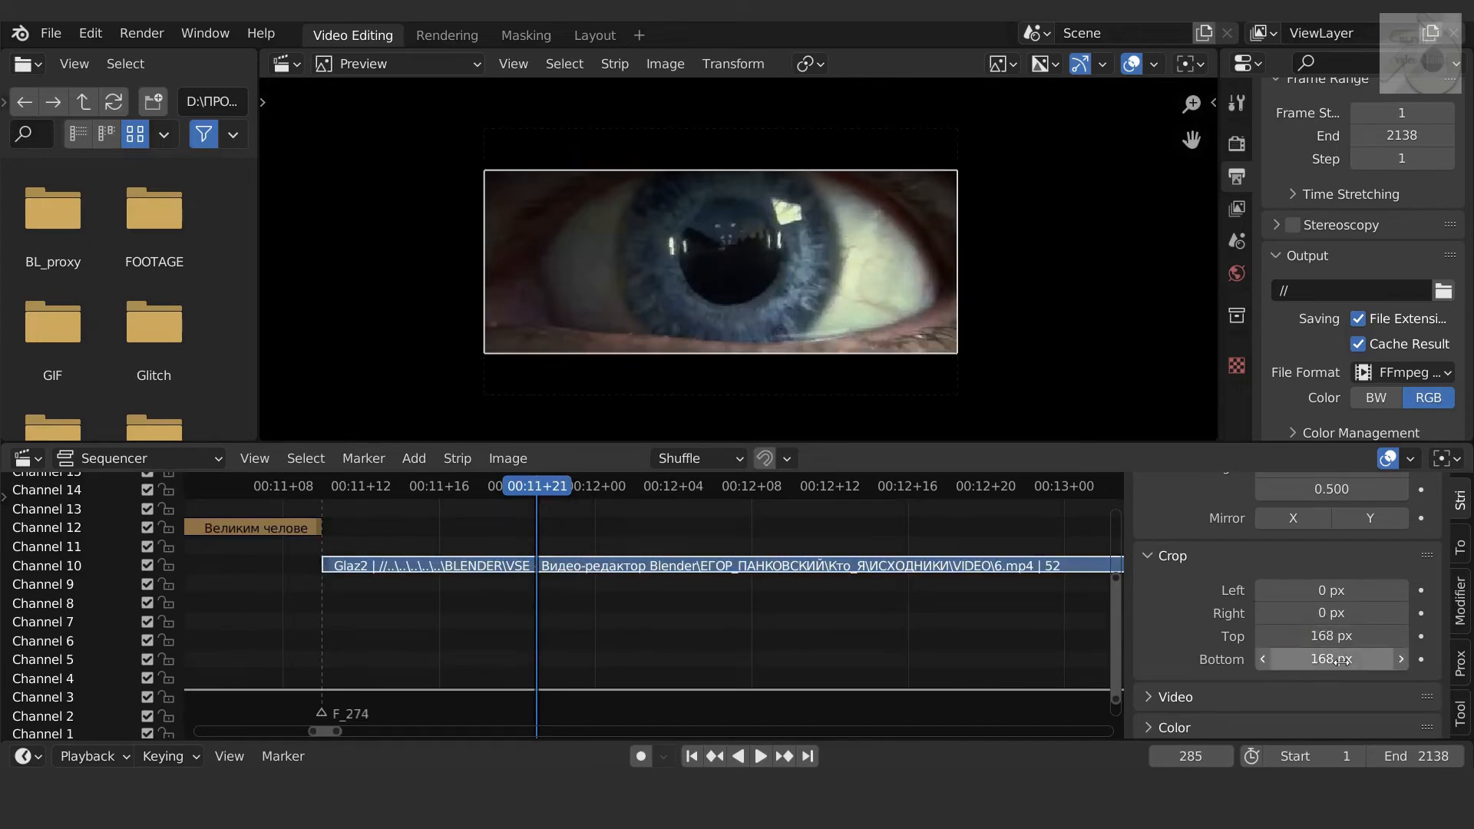
# Step: Crop the Планета strip between frames 326 and 365 with Bottom 168 px and Top 168 px
pyautogui.click(760, 757)
pyautogui.click(759, 757)
pyautogui.moveTo(1067, 602); pyautogui.dragTo(589, 599, button='middle')
pyautogui.click(612, 544)
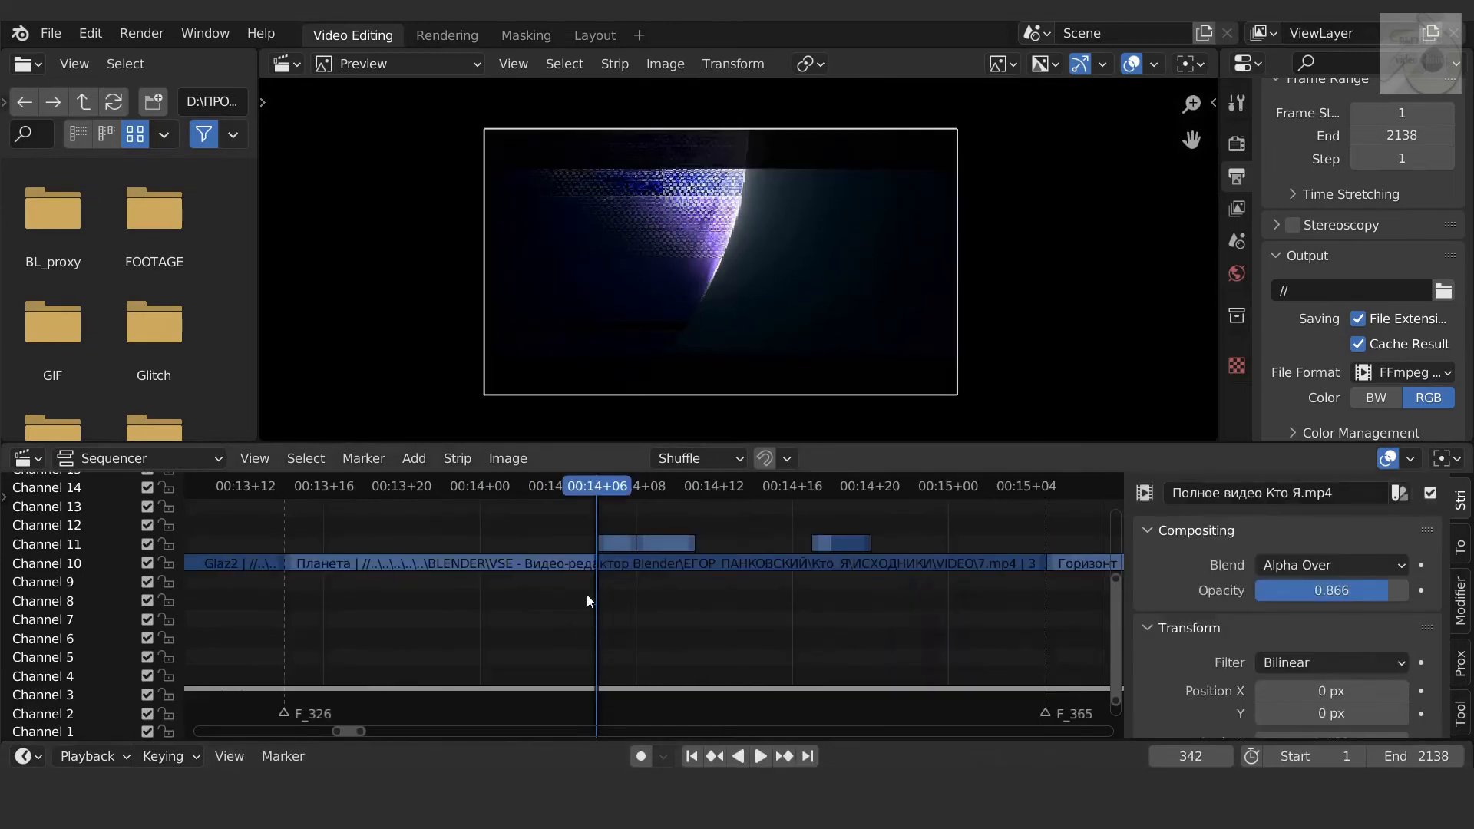
pyautogui.click(621, 564)
pyautogui.scroll(-10, 1352, 674)
pyautogui.doubleClick(1340, 648)
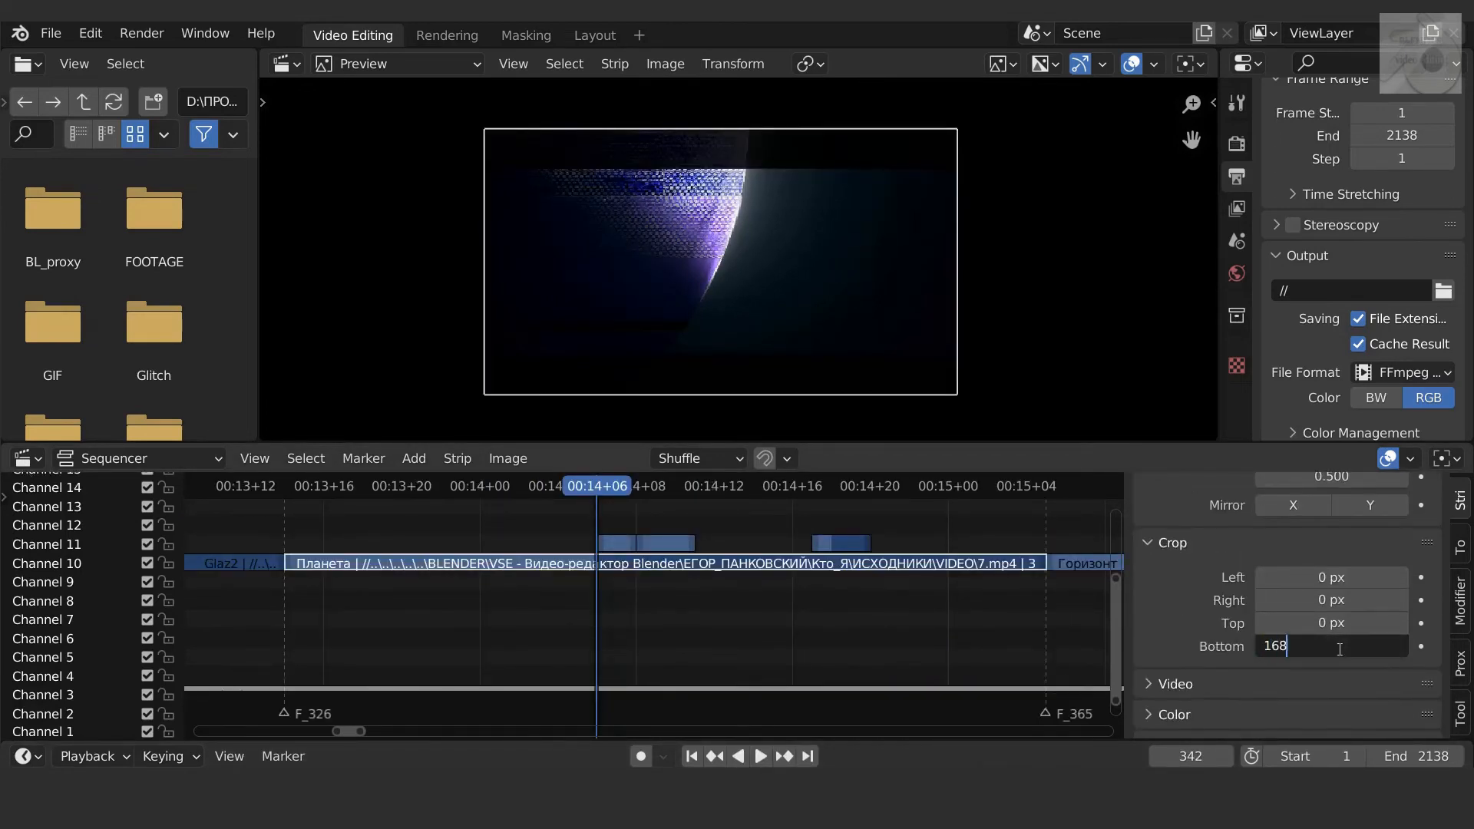
pyautogui.press('Return')
pyautogui.click(1335, 622)
pyautogui.write('168')
pyautogui.press('Return')
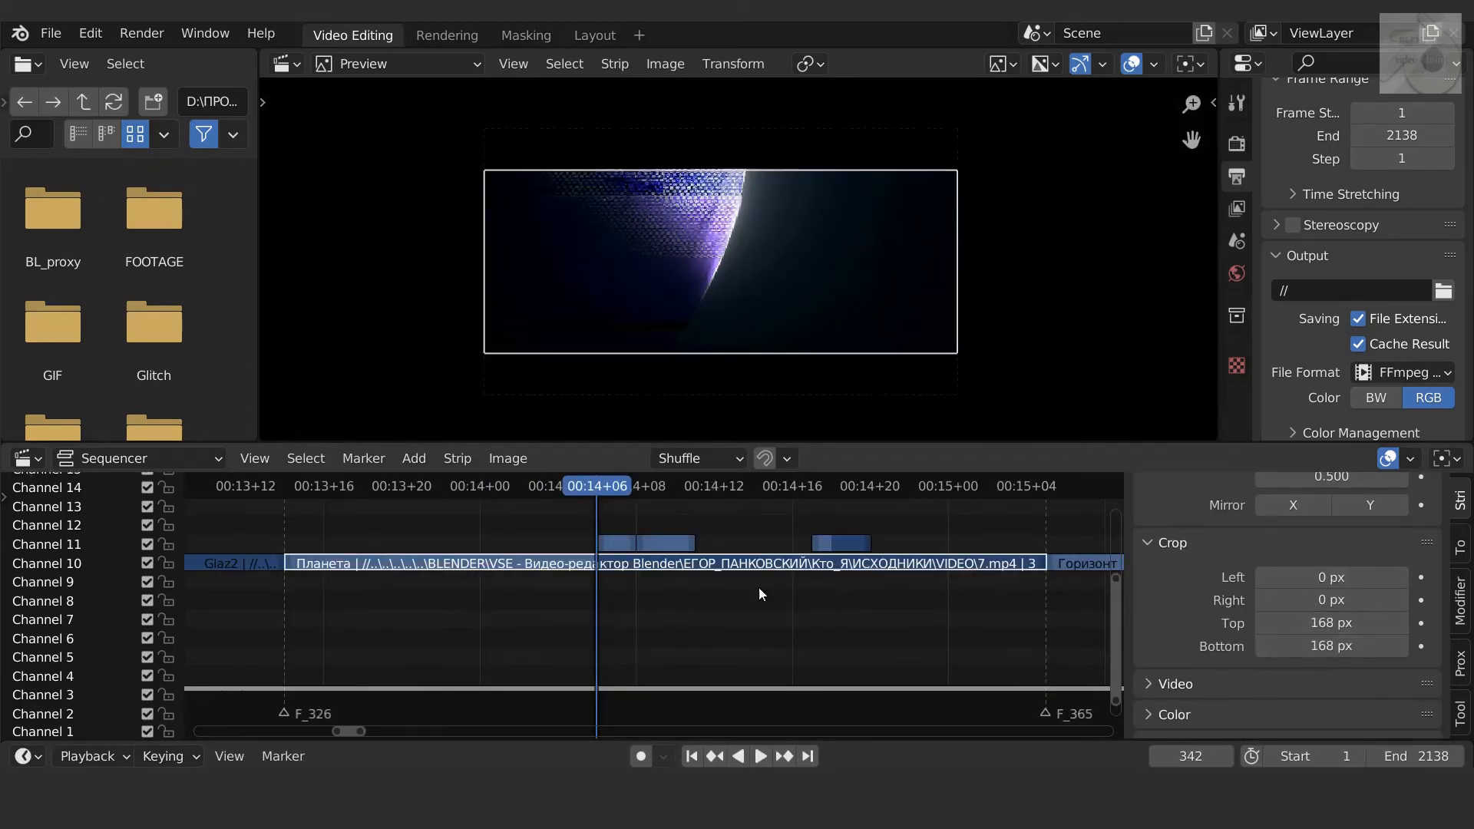
# Step: Crop the Телевизор strip starting at frame 441 with Bottom 177 px and Top 177 px
pyautogui.press('space')
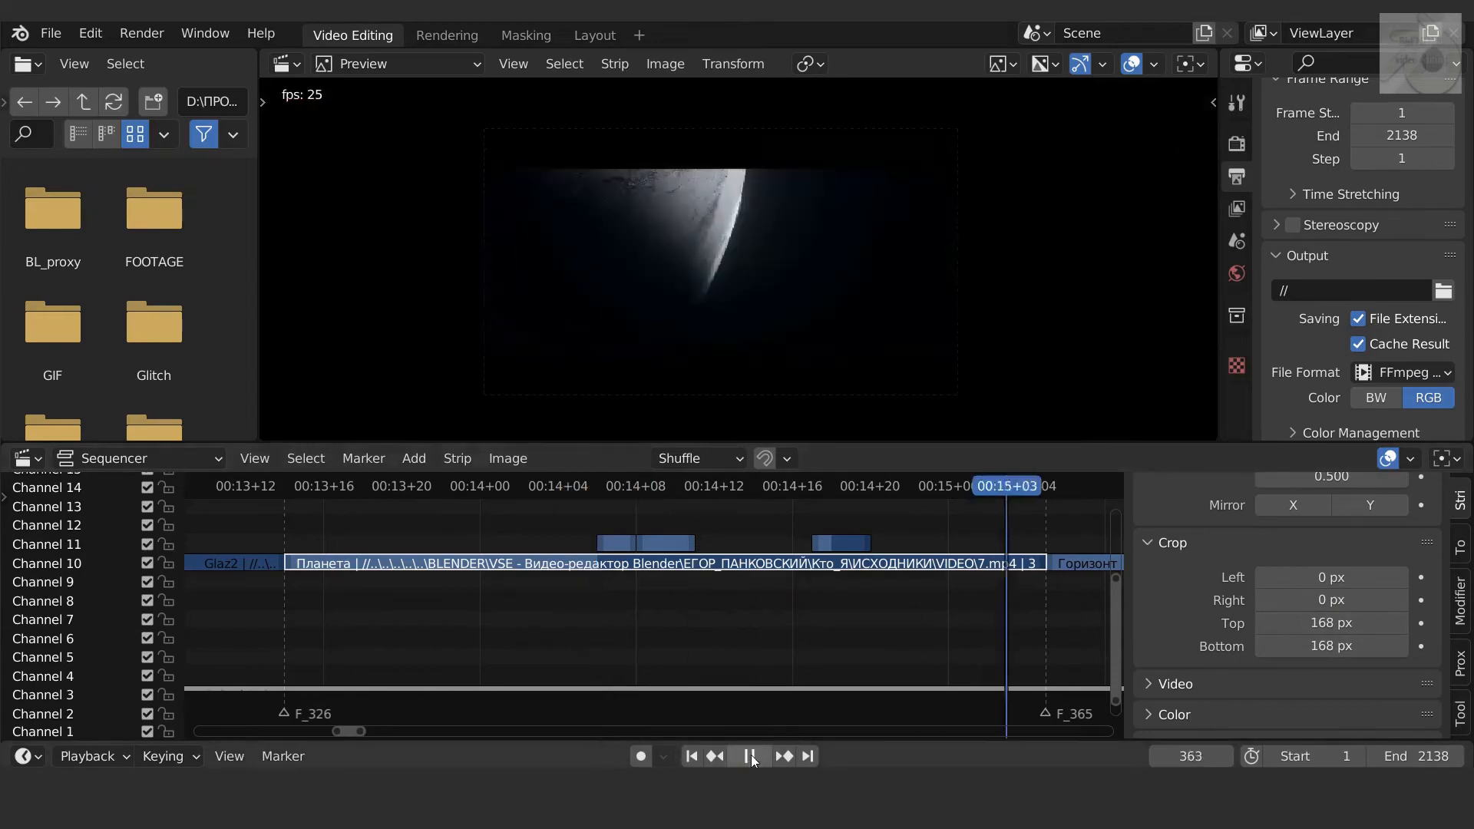
pyautogui.press('space')
pyautogui.moveTo(698, 622); pyautogui.dragTo(562, 714, button='middle')
pyautogui.click(800, 658)
pyautogui.click(1336, 646)
pyautogui.write('177')
pyautogui.press('Return')
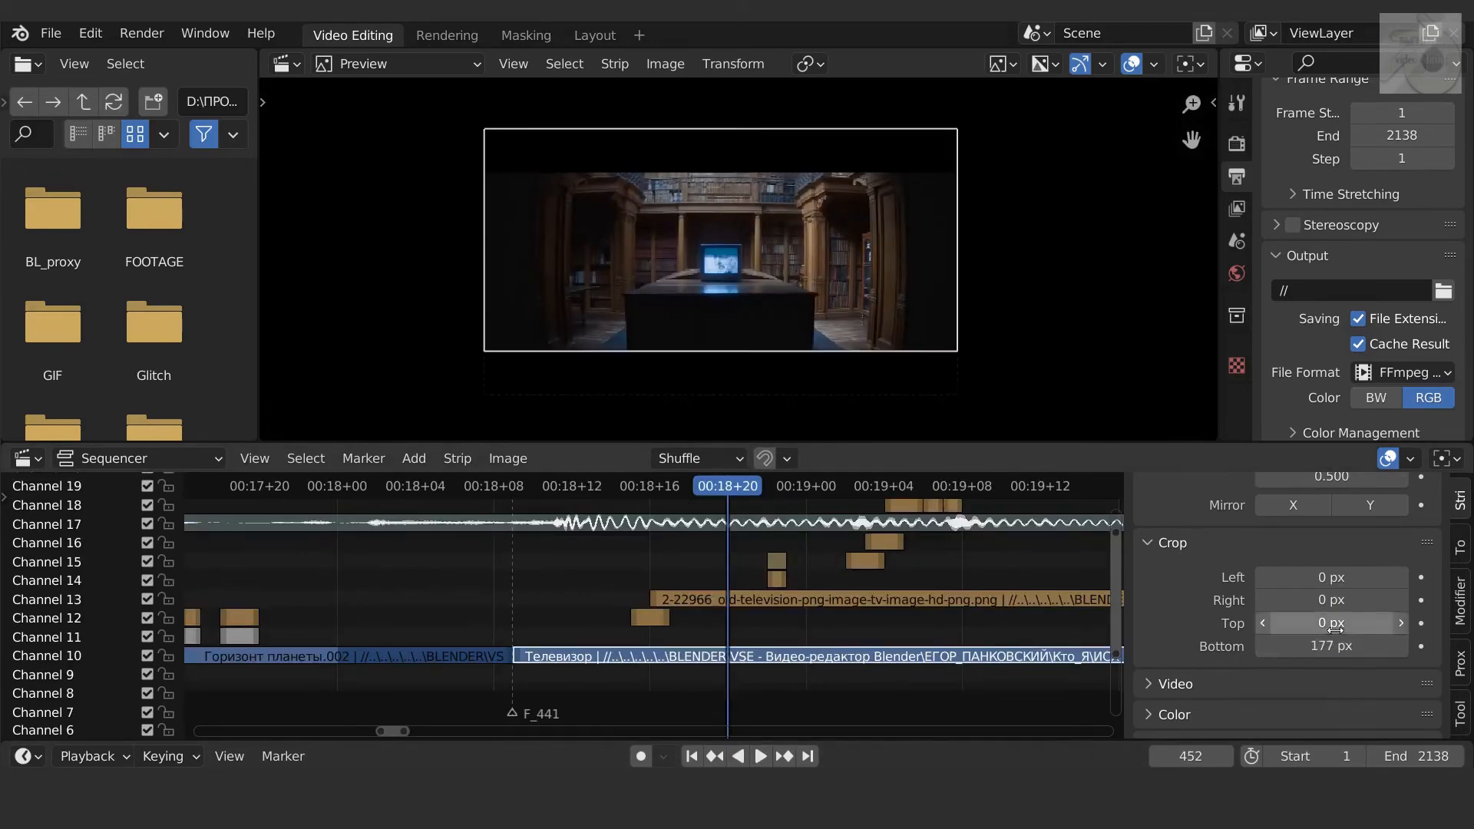
pyautogui.click(1336, 623)
pyautogui.write('177')
pyautogui.press('Return')
# Step: Crop the right and left sides of the baby seat photo piece starting at frame 624
pyautogui.press('space')
pyautogui.press('space')
pyautogui.moveTo(835, 601); pyautogui.dragTo(701, 593, button='middle')
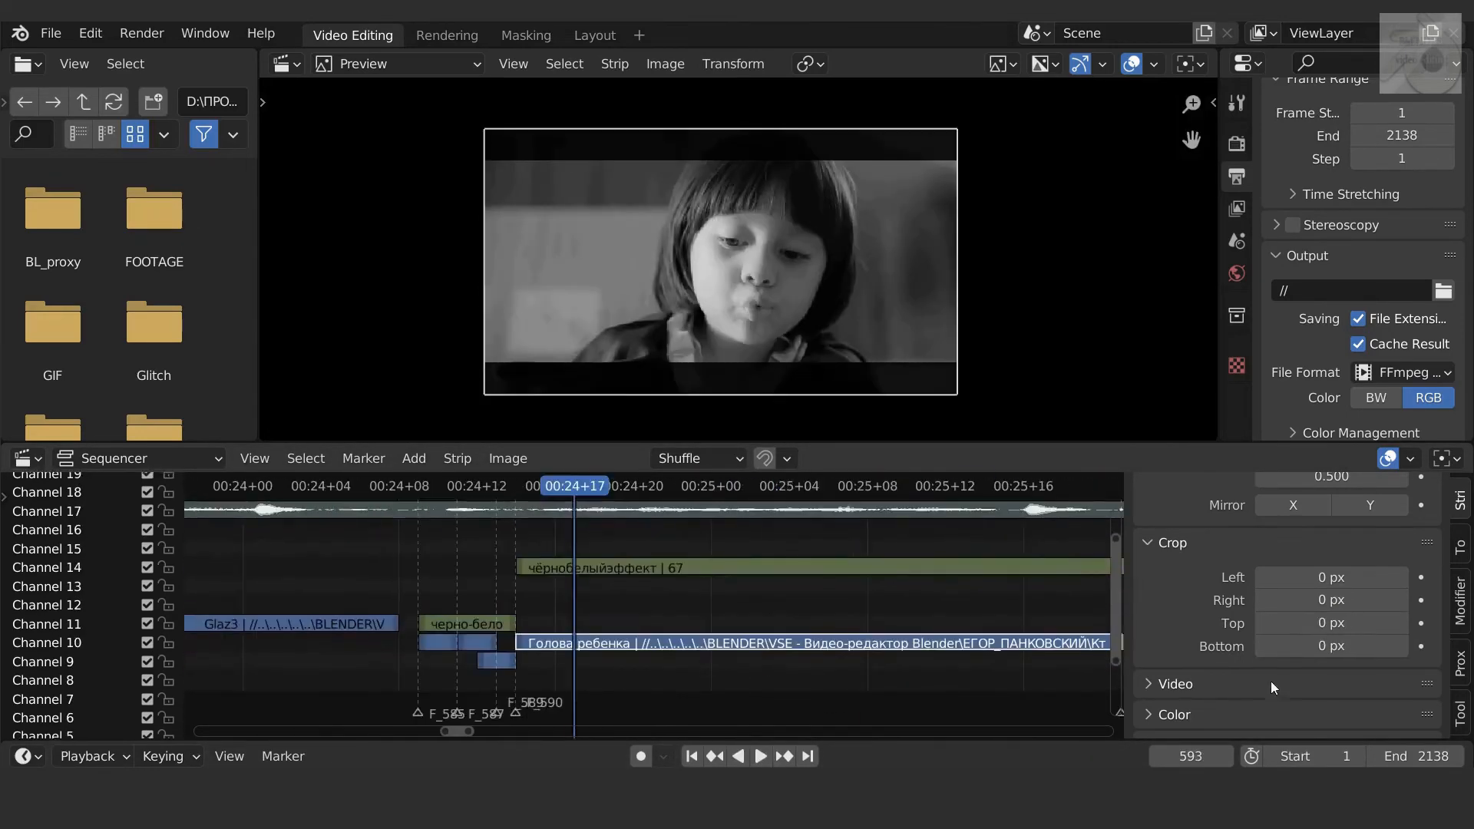
pyautogui.click(429, 492)
pyautogui.press('Right')
pyautogui.click(473, 679)
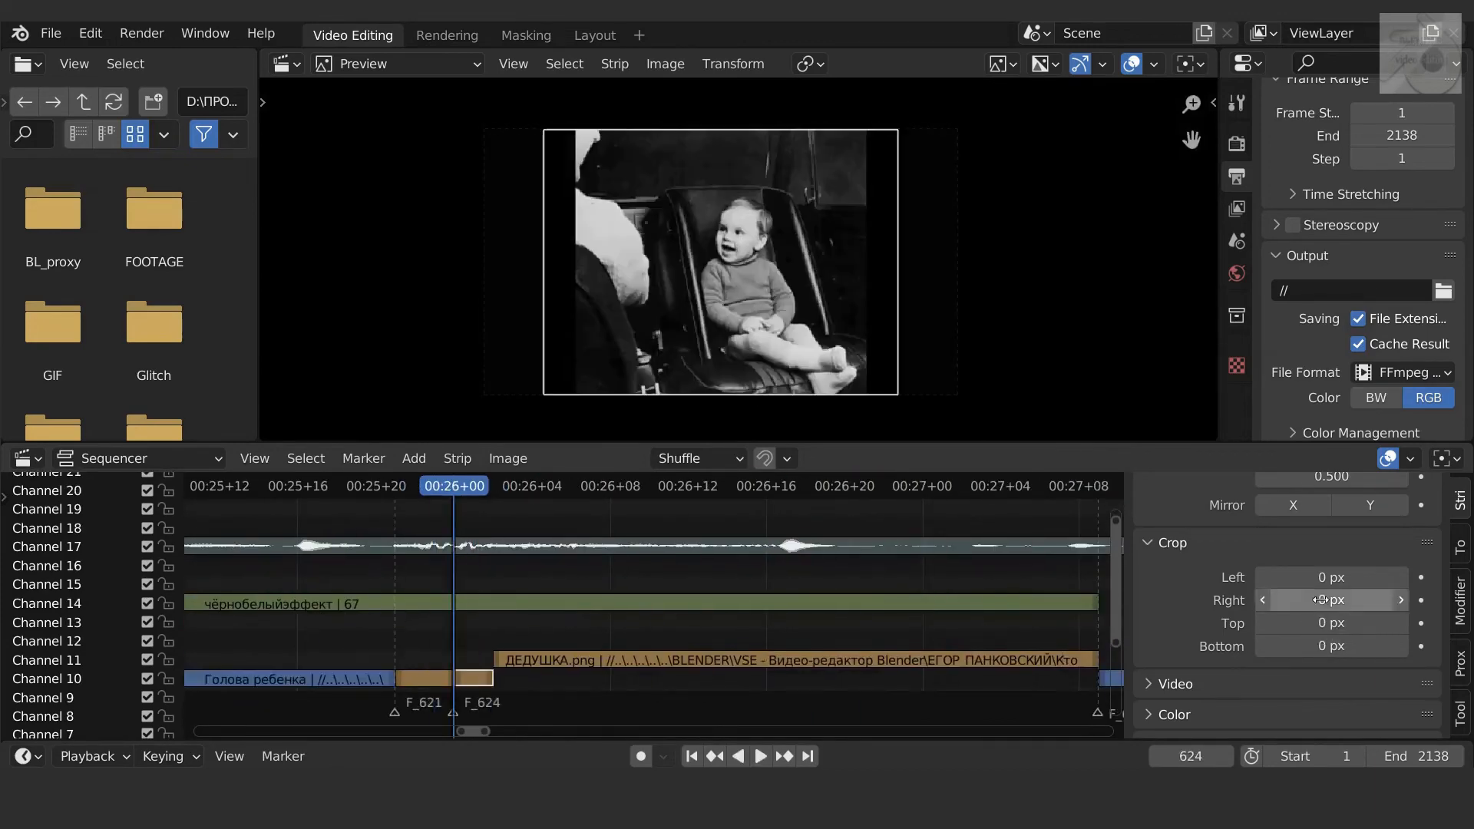
pyautogui.moveTo(1332, 600); pyautogui.dragTo(1355, 600)
pyautogui.moveTo(1331, 577); pyautogui.dragTo(1355, 577)
# Step: Crop the ДЕДУШКА.png strip with Top 4 px and Bottom 3 px
pyautogui.press('Right')
pyautogui.press('Right')
pyautogui.press('Right')
pyautogui.click(613, 665)
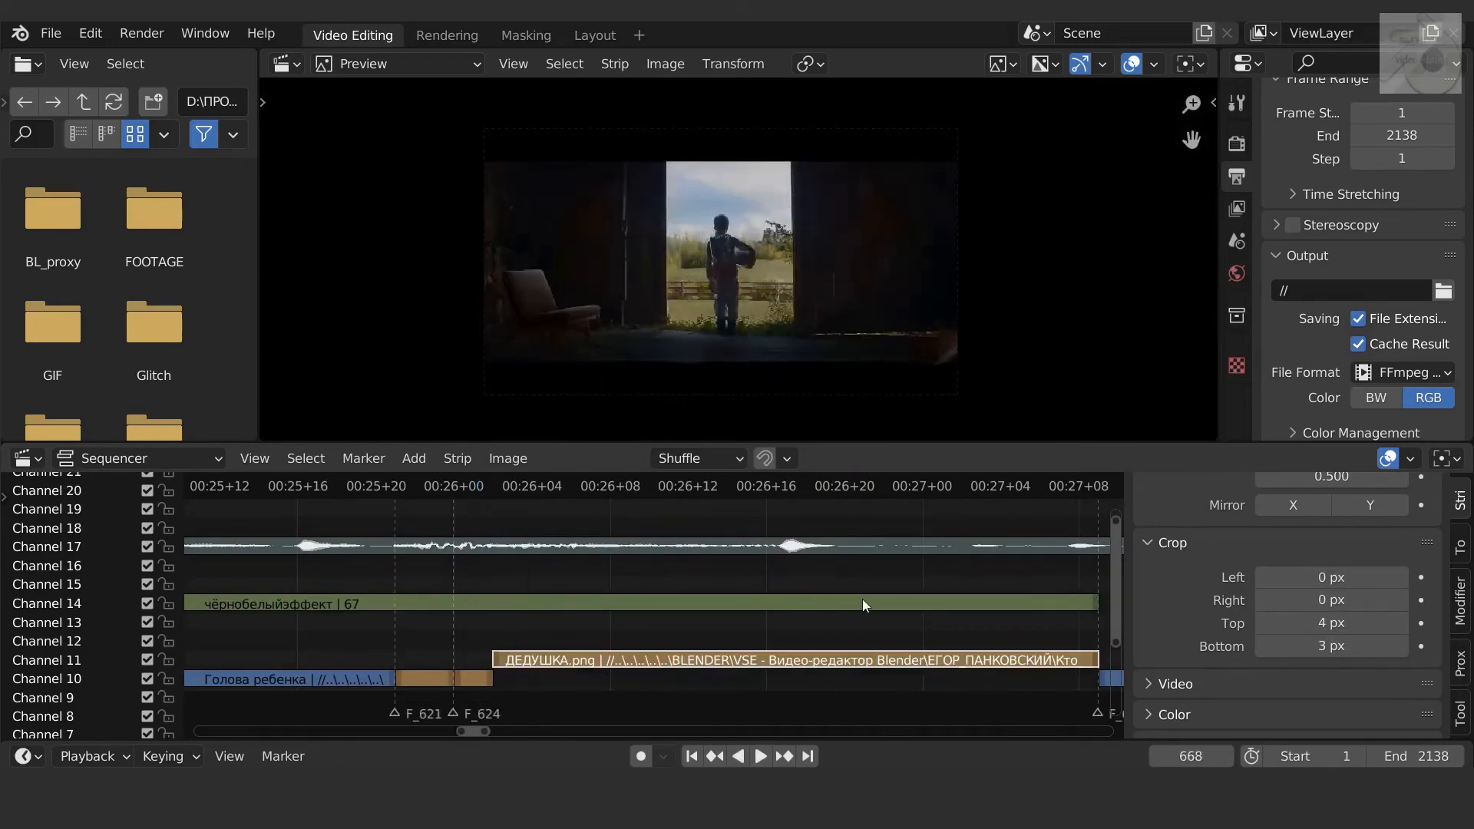
# Step: Crop the boy-in-the-doorway clip at frame 668 with Bottom 140 px and Top 140 px
pyautogui.click(1332, 646)
pyautogui.write('140')
pyautogui.press('Return')
pyautogui.click(1332, 623)
pyautogui.write('140')
pyautogui.press('Return')
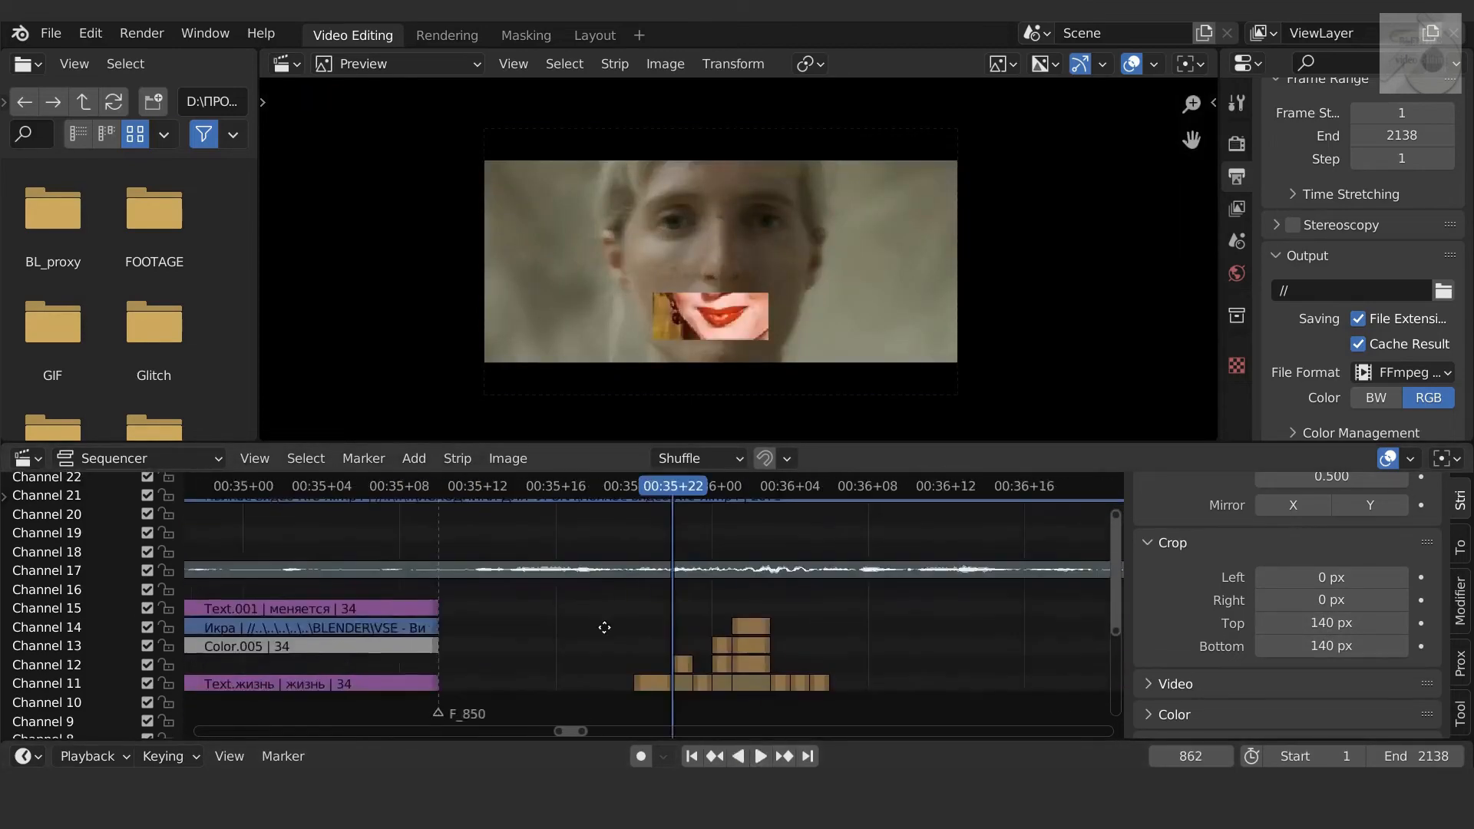
# Step: Crop the Лицо+Пиксели face strip starting at frame 850 with Bottom 125 px and Top 125 px
pyautogui.click(496, 619)
pyautogui.click(1332, 646)
pyautogui.write('125')
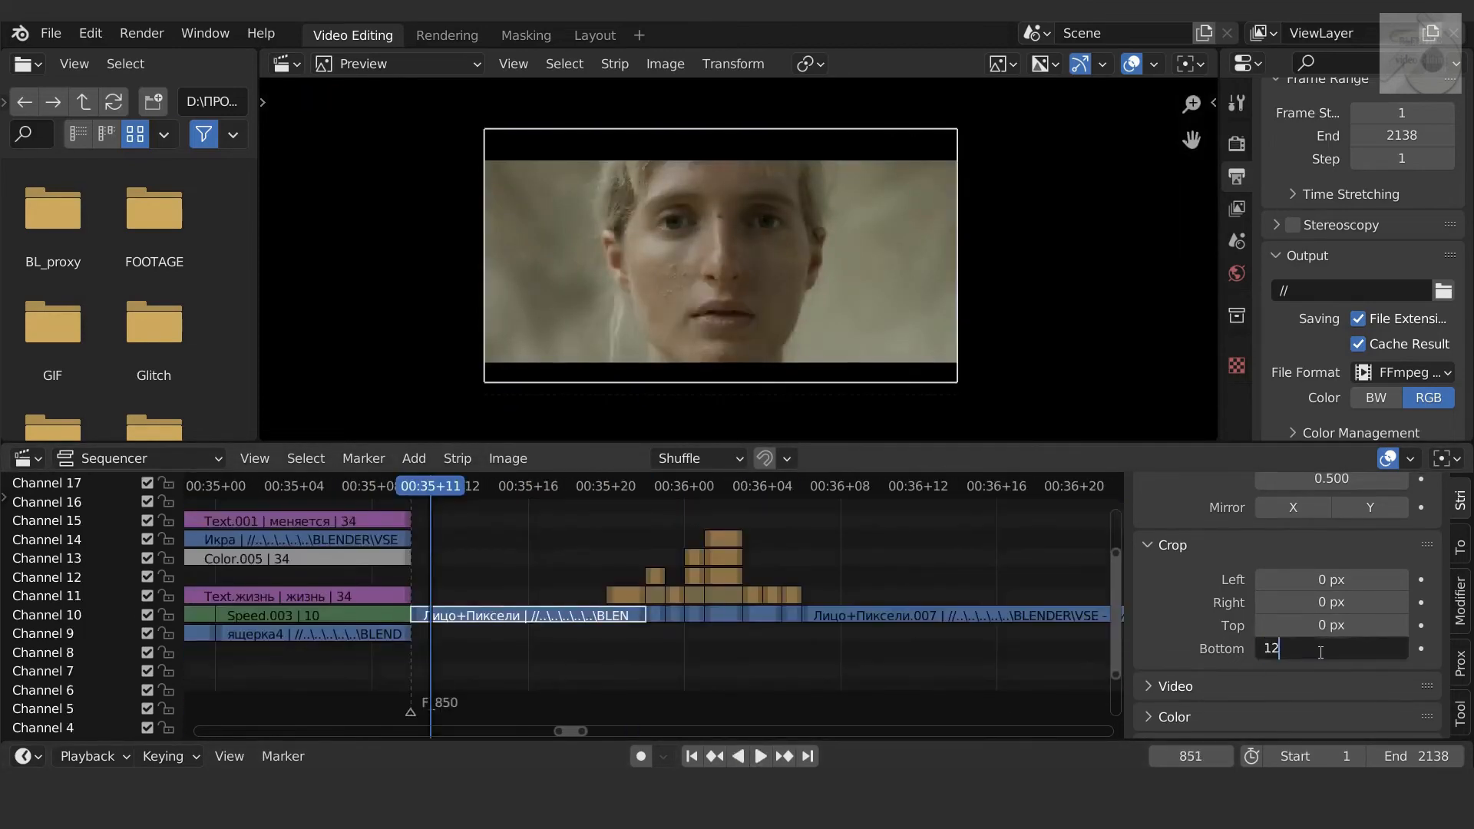
pyautogui.press('Return')
pyautogui.click(1331, 624)
pyautogui.write('125')
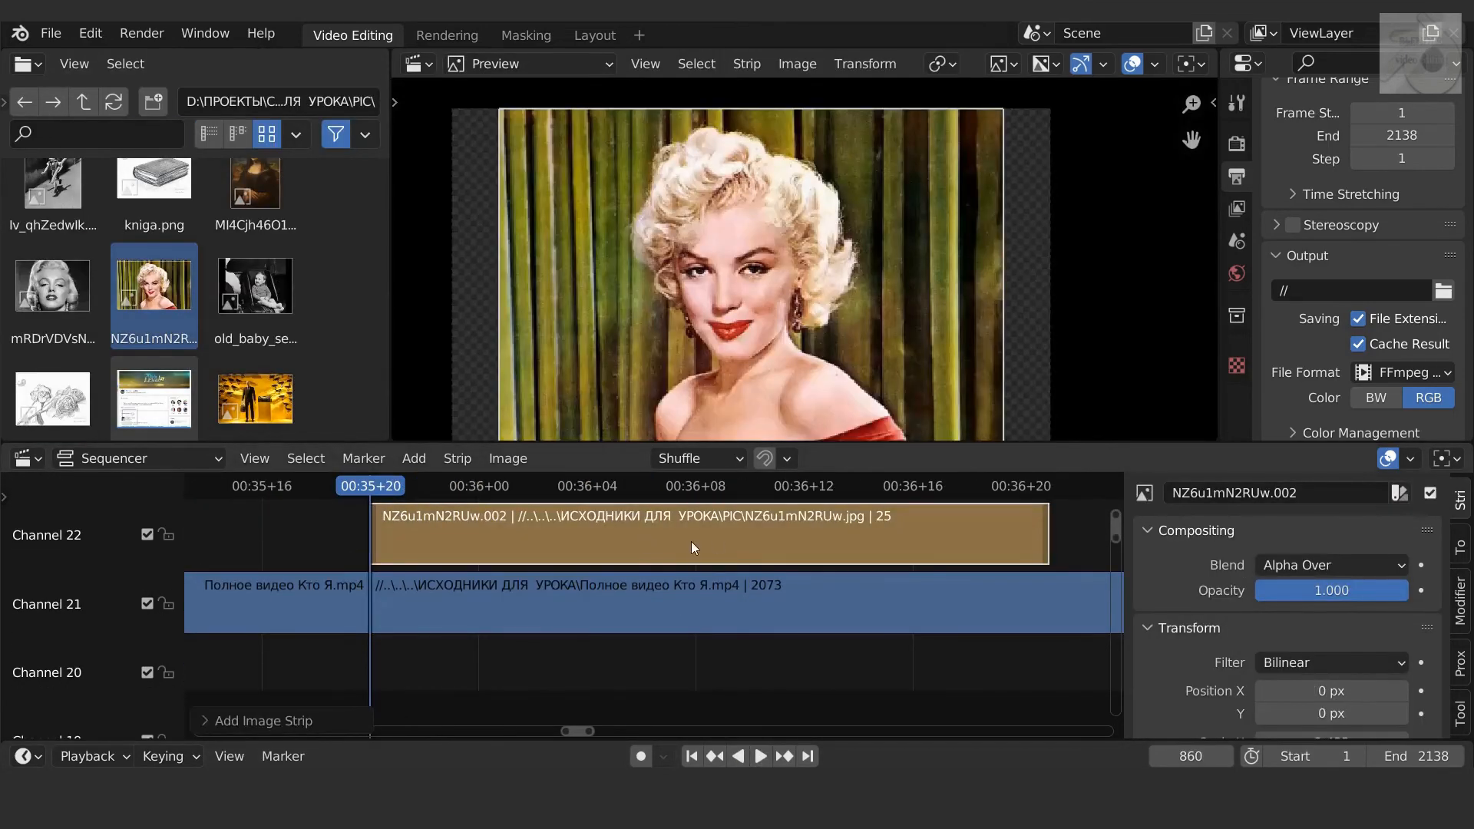
# Step: Position the NZ6u1mN2RUw image from frame 860 in channel 18 over the face and crop it with Right 138, Top 156 and Bottom 199 px
pyautogui.moveTo(693, 548); pyautogui.dragTo(626, 623)
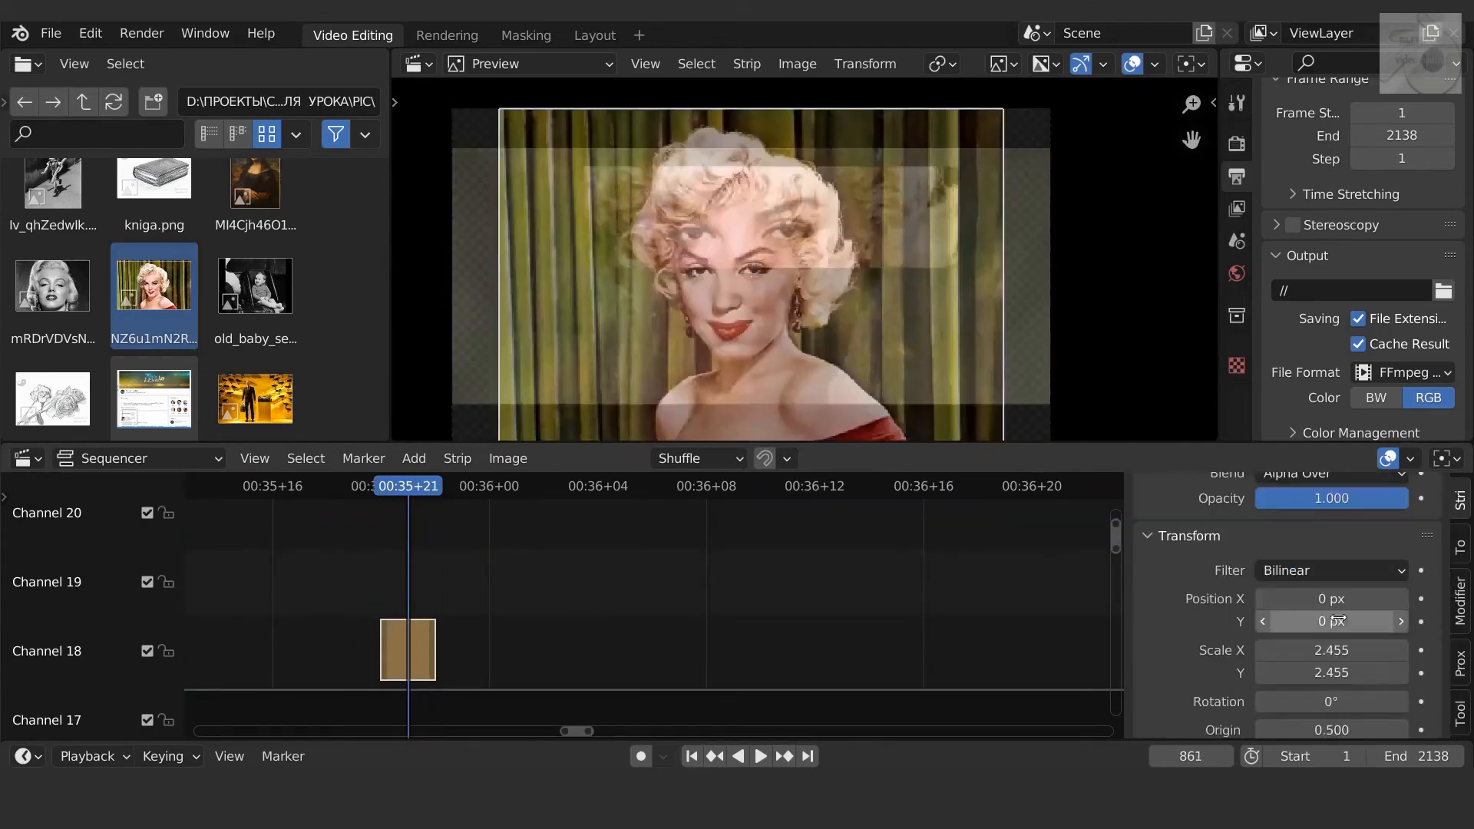
pyautogui.moveTo(1331, 621); pyautogui.dragTo(1308, 602)
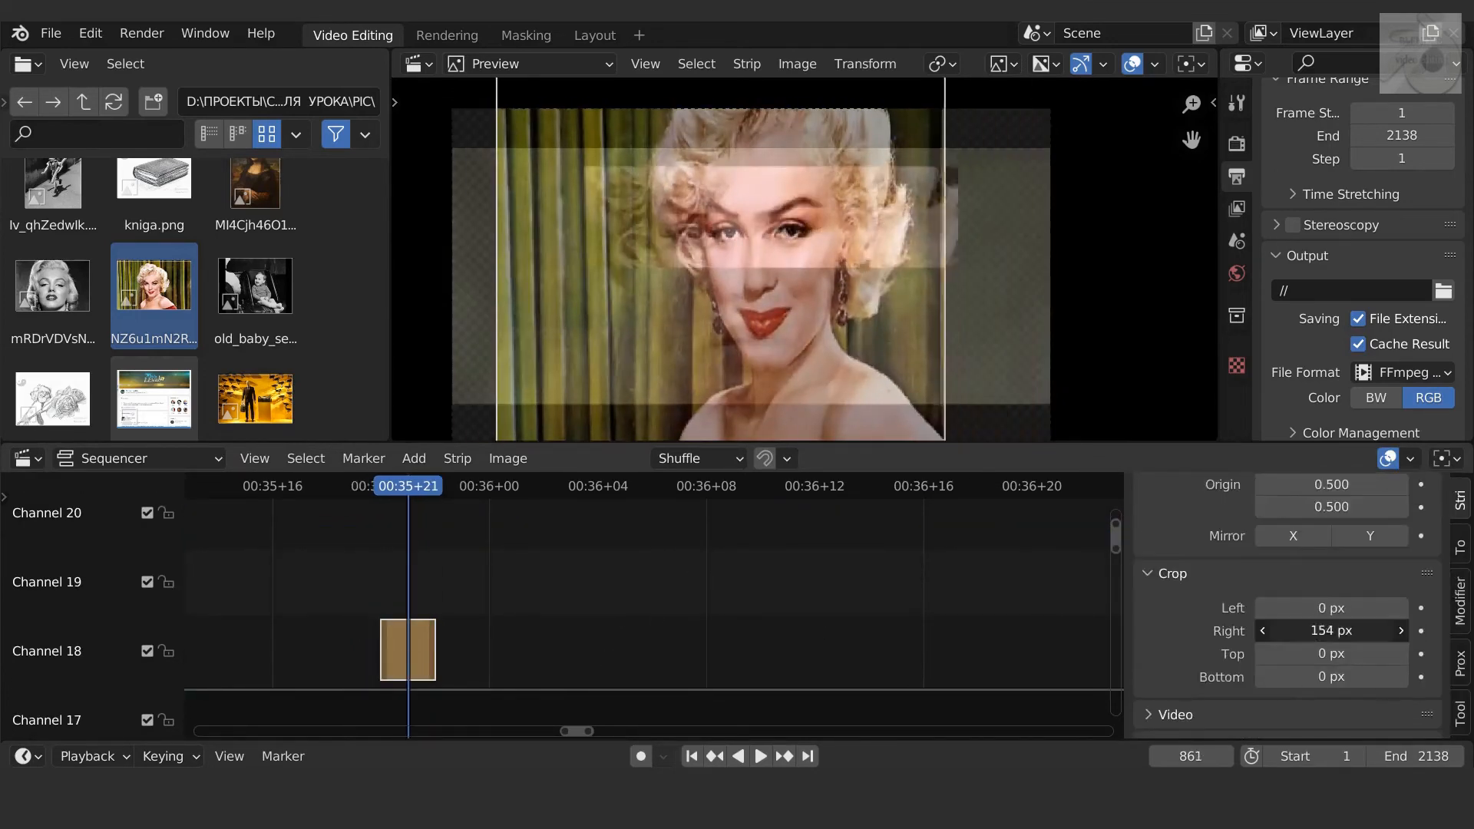
pyautogui.moveTo(1331, 630); pyautogui.dragTo(1305, 631)
pyautogui.moveTo(1332, 676)
pyautogui.mouseDown()
pyautogui.moveTo(1355, 677)
pyautogui.moveTo(1339, 676)
pyautogui.mouseUp()
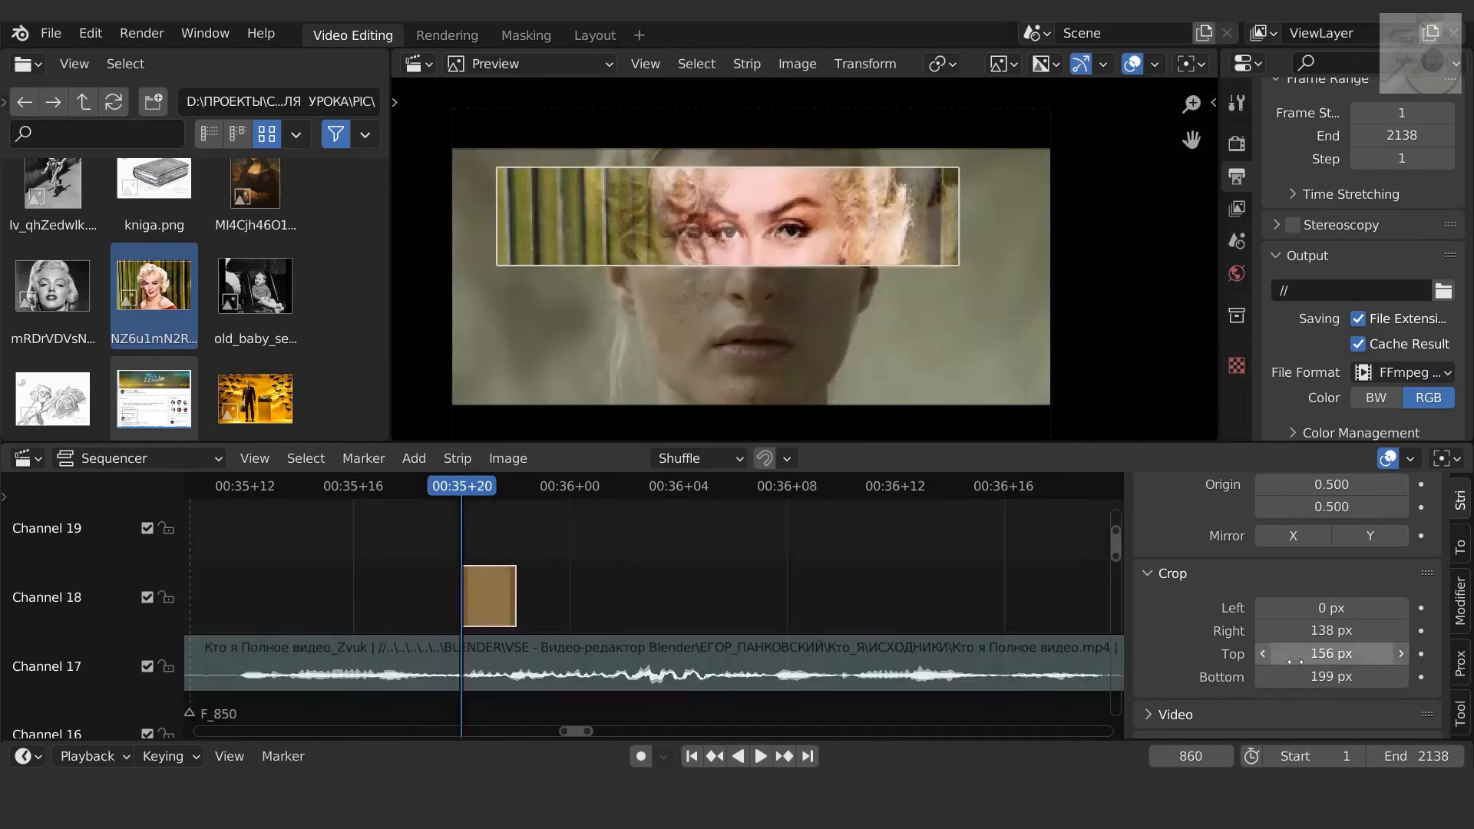
pyautogui.moveTo(1331, 608); pyautogui.dragTo(1351, 608)
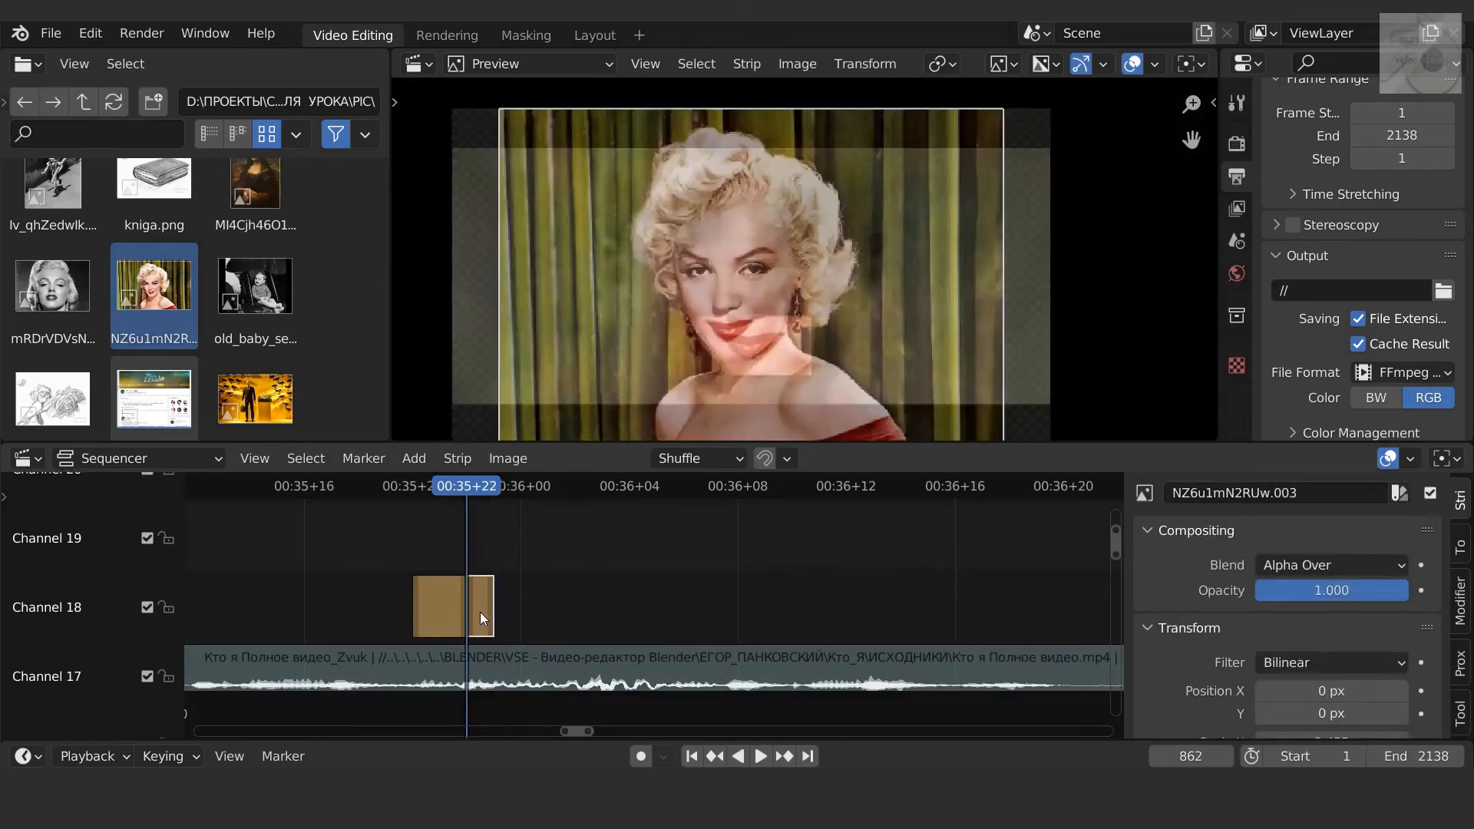
# Step: Enlarge the NZ6u1mN2RUw image piece at frame 862, with Scale X 3.175, and reposition it to match the reference mouth
pyautogui.scroll(-3, 1331, 637)
pyautogui.moveTo(1331, 617); pyautogui.dragTo(1374, 617)
pyautogui.moveTo(1331, 640); pyautogui.dragTo(1366, 640)
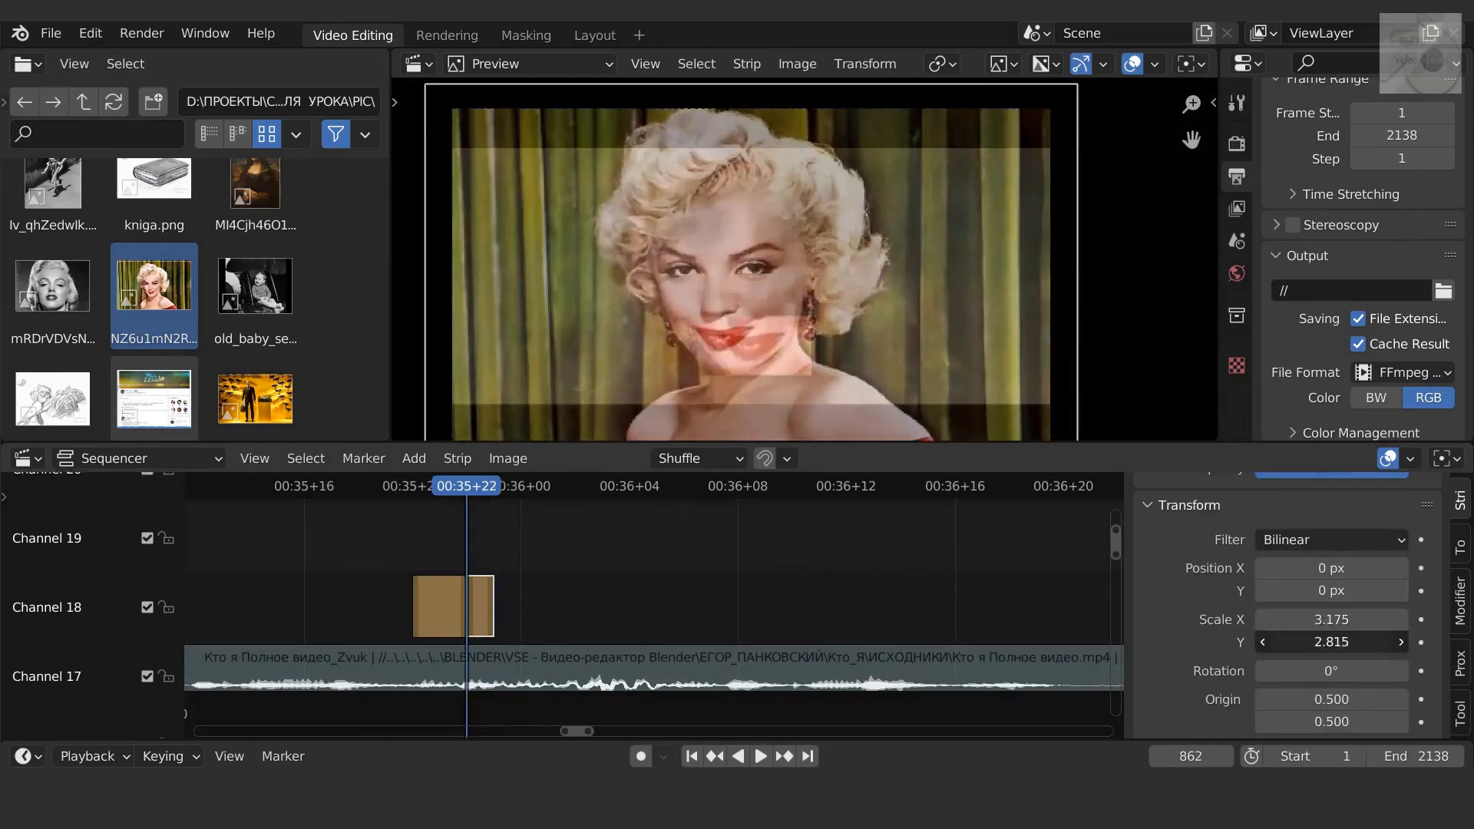
pyautogui.moveTo(1332, 569); pyautogui.dragTo(1366, 568)
pyautogui.moveTo(1331, 590); pyautogui.dragTo(1317, 590)
# Step: Crop the frame 862 image piece on all four sides down to the mouth area of the reference
pyautogui.scroll(-5, 1331, 646)
pyautogui.moveTo(1331, 646); pyautogui.dragTo(1297, 622)
pyautogui.moveTo(1332, 577); pyautogui.dragTo(1359, 577)
pyautogui.moveTo(1331, 599); pyautogui.dragTo(1382, 600)
pyautogui.scroll(5, 1332, 600)
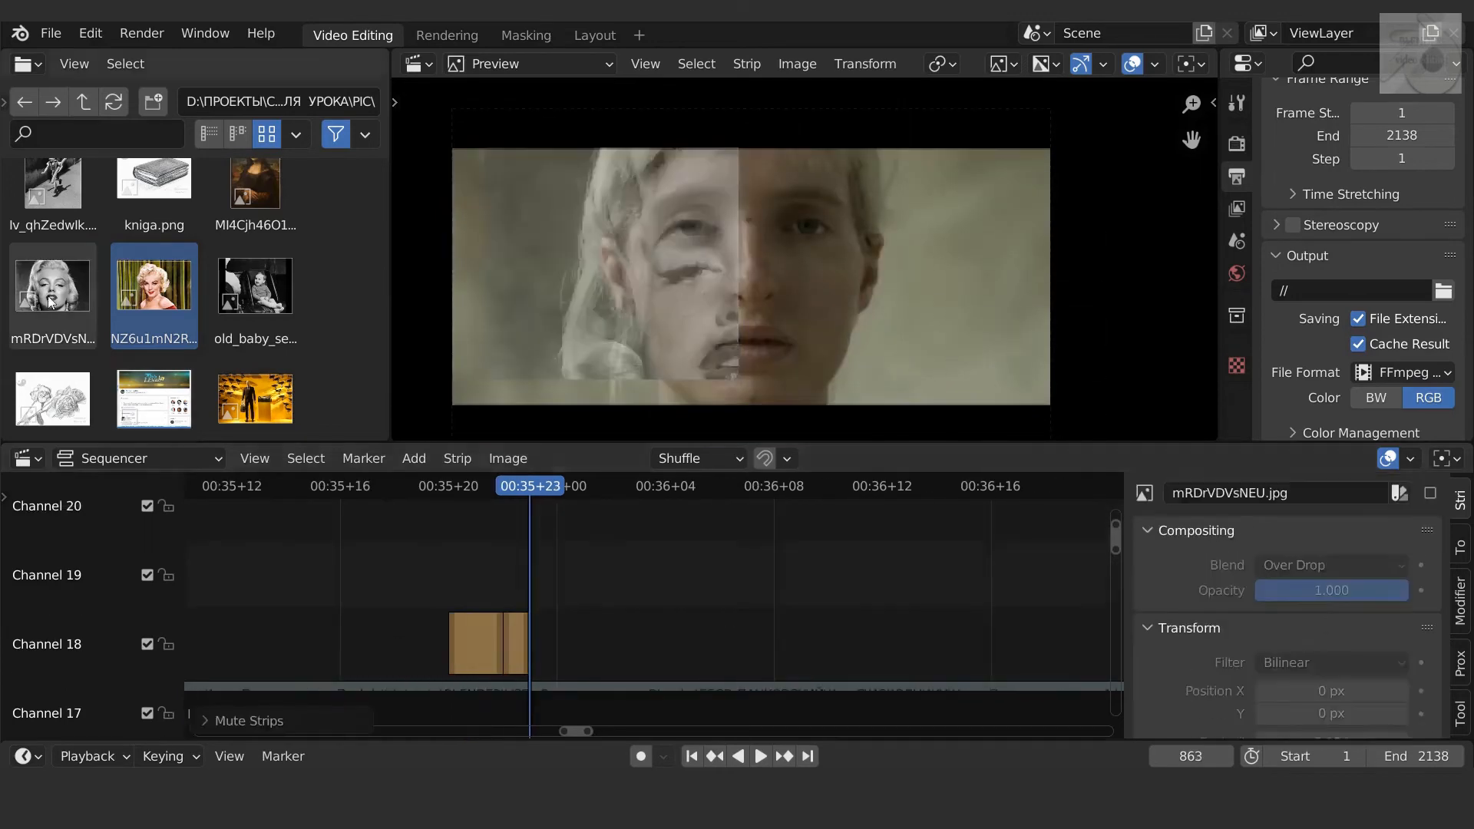
# Step: Add the black-and-white mRDrVDVsNEU image in channel 19 at frame 863 and shorten it to one frame
pyautogui.moveTo(50, 302); pyautogui.dragTo(540, 576)
pyautogui.press('Right')
pyautogui.press('k')
pyautogui.press('Delete')
pyautogui.press('Left')
pyautogui.click(543, 586)
# Step: Crop the mRDrVDVsNEU image strip with Right 412 px and trim its bottom edge to match the reference
pyautogui.scroll(-5, 1315, 676)
pyautogui.moveTo(1322, 631); pyautogui.dragTo(1382, 630)
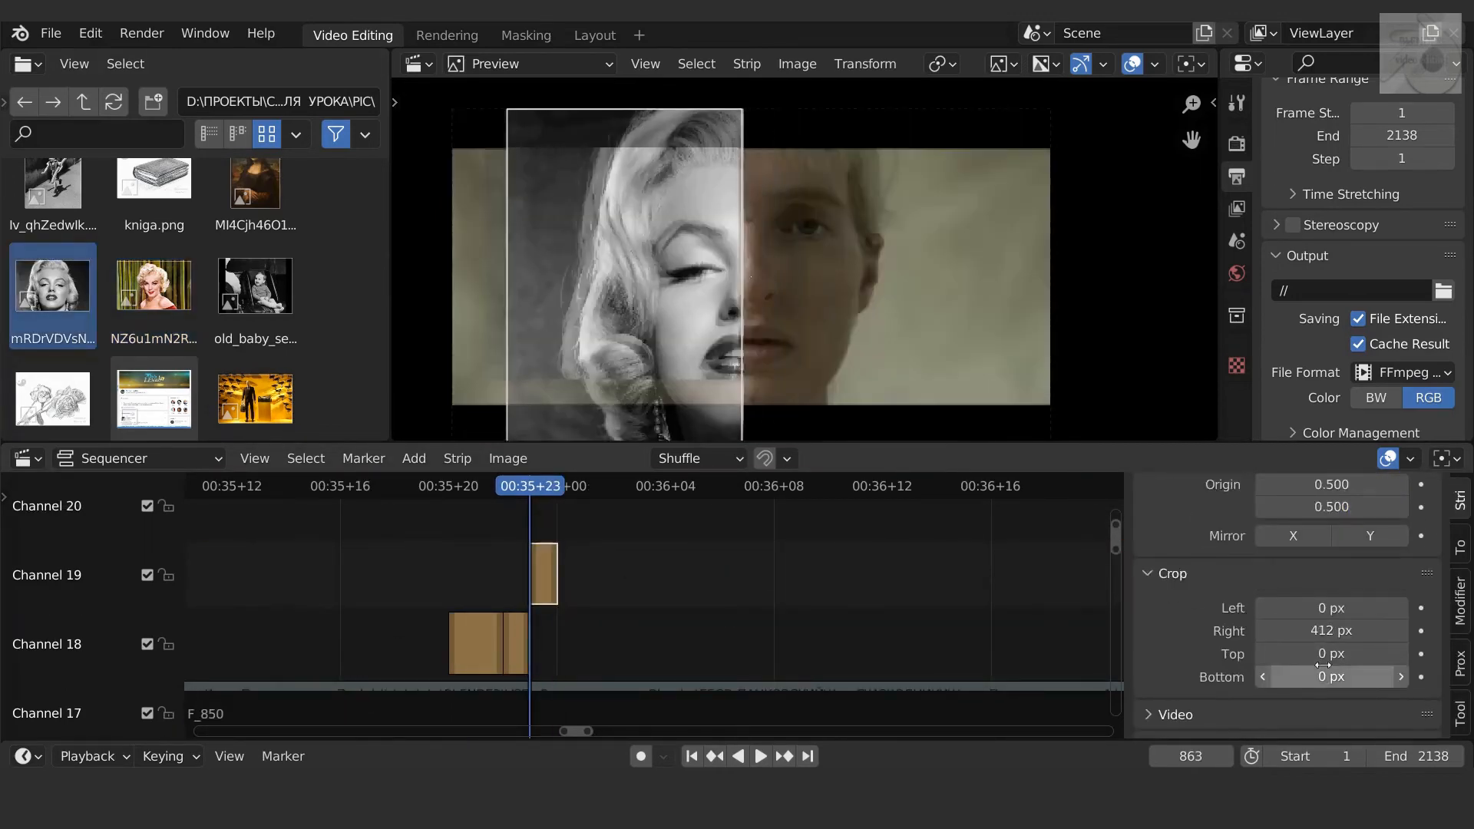
pyautogui.moveTo(1322, 674); pyautogui.dragTo(1382, 676)
# Step: Add the RquMFujP_cY image in channel 20 at frame 864, set its blend to Over Drop, and shorten it to one frame
pyautogui.scroll(-5, 154, 308)
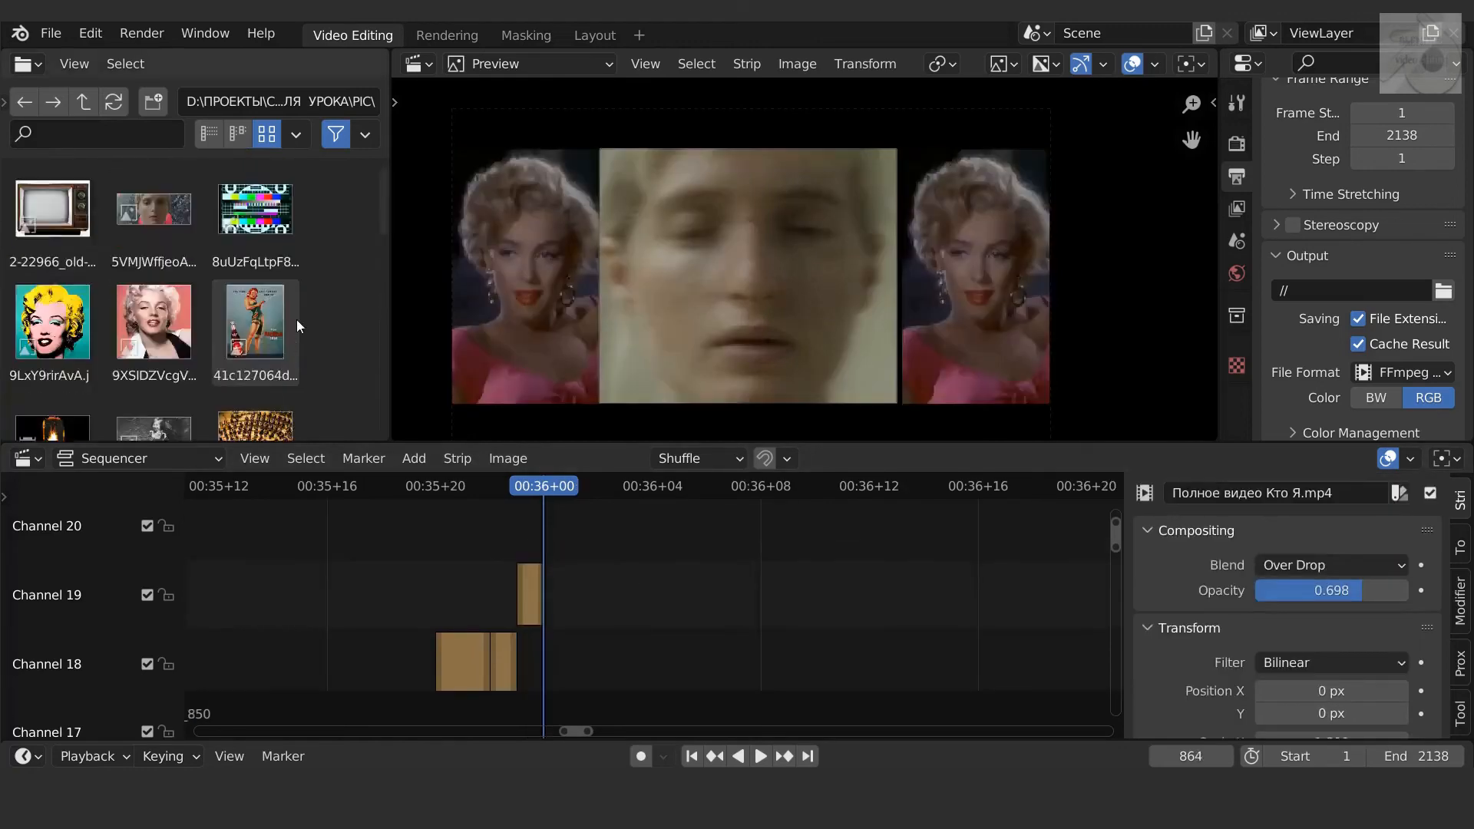
pyautogui.moveTo(52, 330); pyautogui.dragTo(548, 537)
pyautogui.click(1332, 565)
pyautogui.click(1349, 202)
pyautogui.press('Right')
pyautogui.press('k')
pyautogui.press('Delete')
pyautogui.press('Left')
pyautogui.click(559, 531)
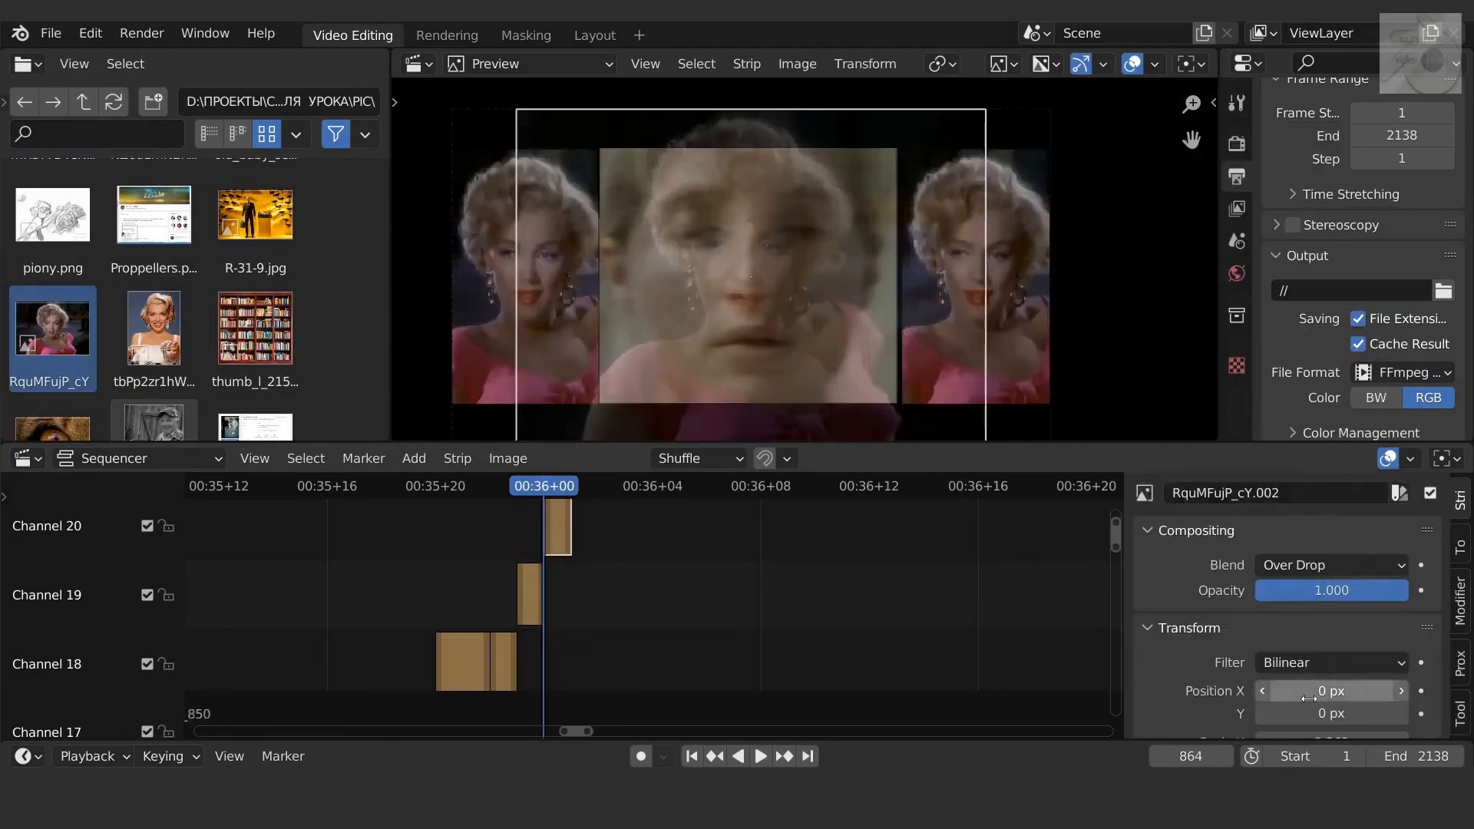
# Step: Scale and position the RquMFujP_cY image strip at frame 864 over the left-hand Marilyn of the reference
pyautogui.scroll(-3, 1309, 697)
pyautogui.moveTo(1310, 601); pyautogui.dragTo(1263, 600)
pyautogui.moveTo(1309, 651); pyautogui.dragTo(1248, 651)
pyautogui.moveTo(1305, 673); pyautogui.dragTo(1263, 651)
pyautogui.moveTo(1305, 598); pyautogui.dragTo(1259, 599)
# Step: Crop the RquMFujP_cY strip to the left-hand Marilyn with Left 82 px, Right 179 px and Bottom 14 px, and refine its fit
pyautogui.scroll(-5, 1309, 614)
pyautogui.moveTo(1309, 632); pyautogui.dragTo(1355, 633)
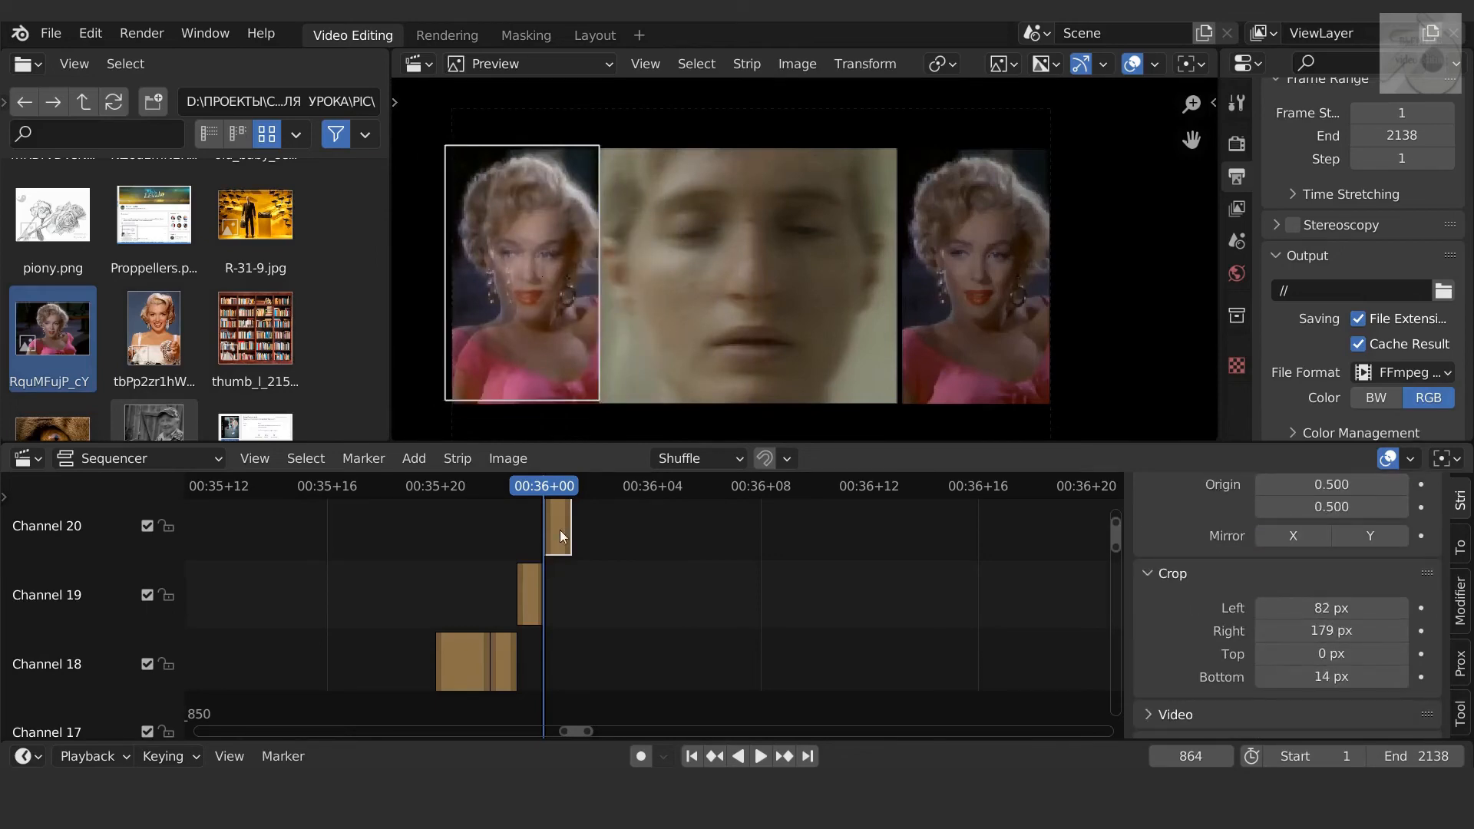
pyautogui.keyDown('shift'); pyautogui.scroll(2, 563, 535); pyautogui.keyUp('shift')
pyautogui.scroll(5, 1309, 614)
pyautogui.moveTo(1305, 535); pyautogui.dragTo(1352, 535)
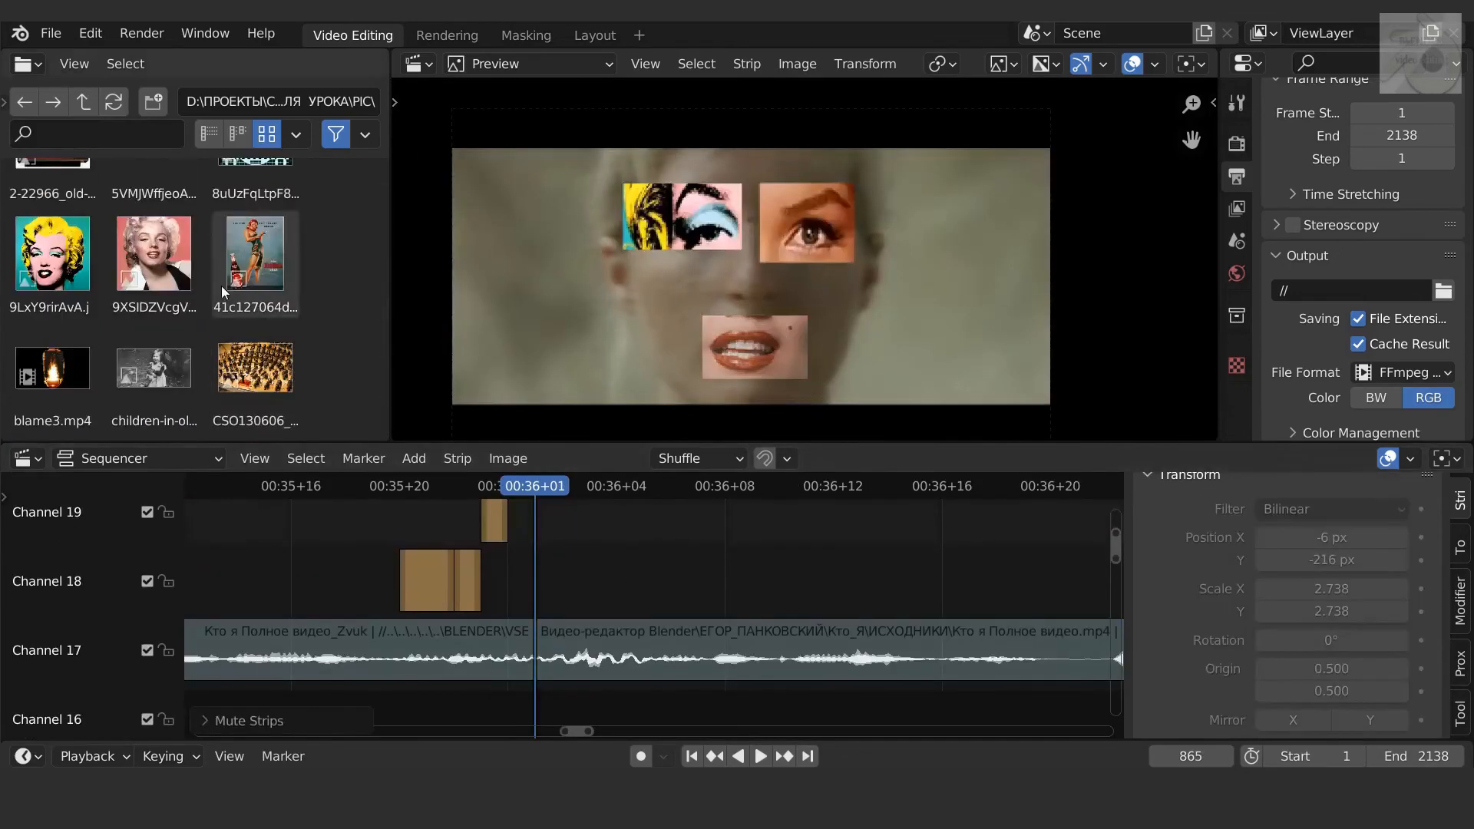
# Step: Add the 9XSIDZVcgV image in channel 18 at frame 865 and shorten it to two frames
pyautogui.moveTo(154, 257); pyautogui.dragTo(539, 581)
pyautogui.press('Right')
pyautogui.press('Right')
pyautogui.press('k')
pyautogui.press('Delete')
pyautogui.press('Left')
pyautogui.press('Left')
# Step: Fit and crop the 9XSIDZVcgV image strip to the mouth area of the reference
pyautogui.click(565, 581)
pyautogui.moveTo(1332, 650); pyautogui.dragTo(1367, 619)
pyautogui.scroll(-5, 1309, 614)
pyautogui.moveTo(1332, 573); pyautogui.dragTo(1367, 573)
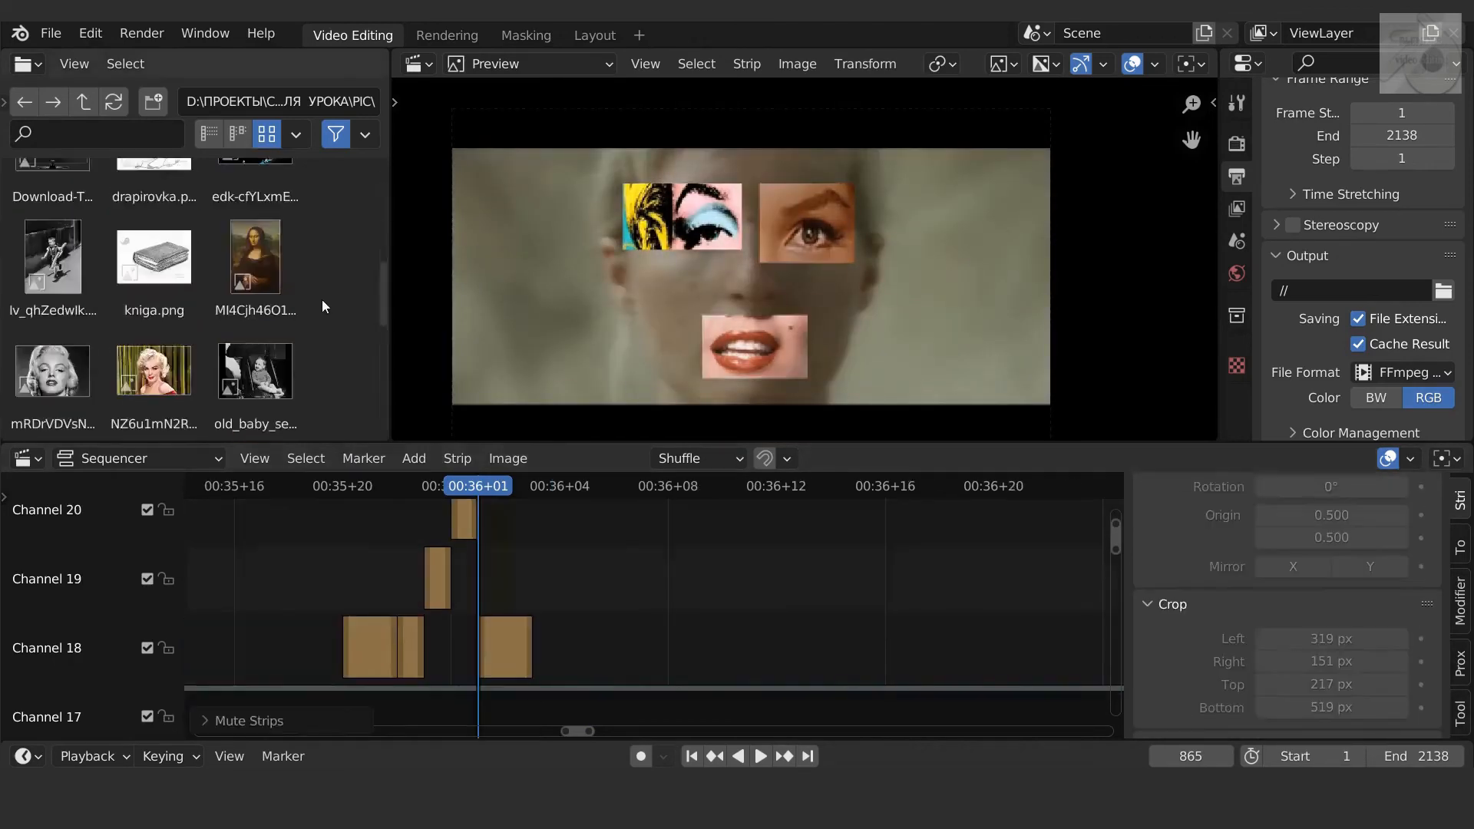
# Step: Add the Marilyn image for the right-hand eye in channel 19 at frame 865 and shorten it to two frames
pyautogui.moveTo(154, 301); pyautogui.dragTo(481, 572)
pyautogui.press('Right')
pyautogui.press('Right')
pyautogui.press('k')
pyautogui.press('Delete')
pyautogui.press('Left')
pyautogui.press('Left')
# Step: Scale, position and crop the channel 19 image strip at frame 865 to match the right-hand eye of the reference
pyautogui.click(508, 581)
pyautogui.moveTo(1332, 588); pyautogui.dragTo(1392, 589)
pyautogui.moveTo(1329, 611); pyautogui.dragTo(1374, 589)
pyautogui.moveTo(1332, 612); pyautogui.dragTo(1382, 611)
pyautogui.scroll(-6, 1333, 612)
pyautogui.moveTo(1332, 677); pyautogui.dragTo(1367, 630)
pyautogui.moveTo(1332, 608); pyautogui.dragTo(1374, 608)
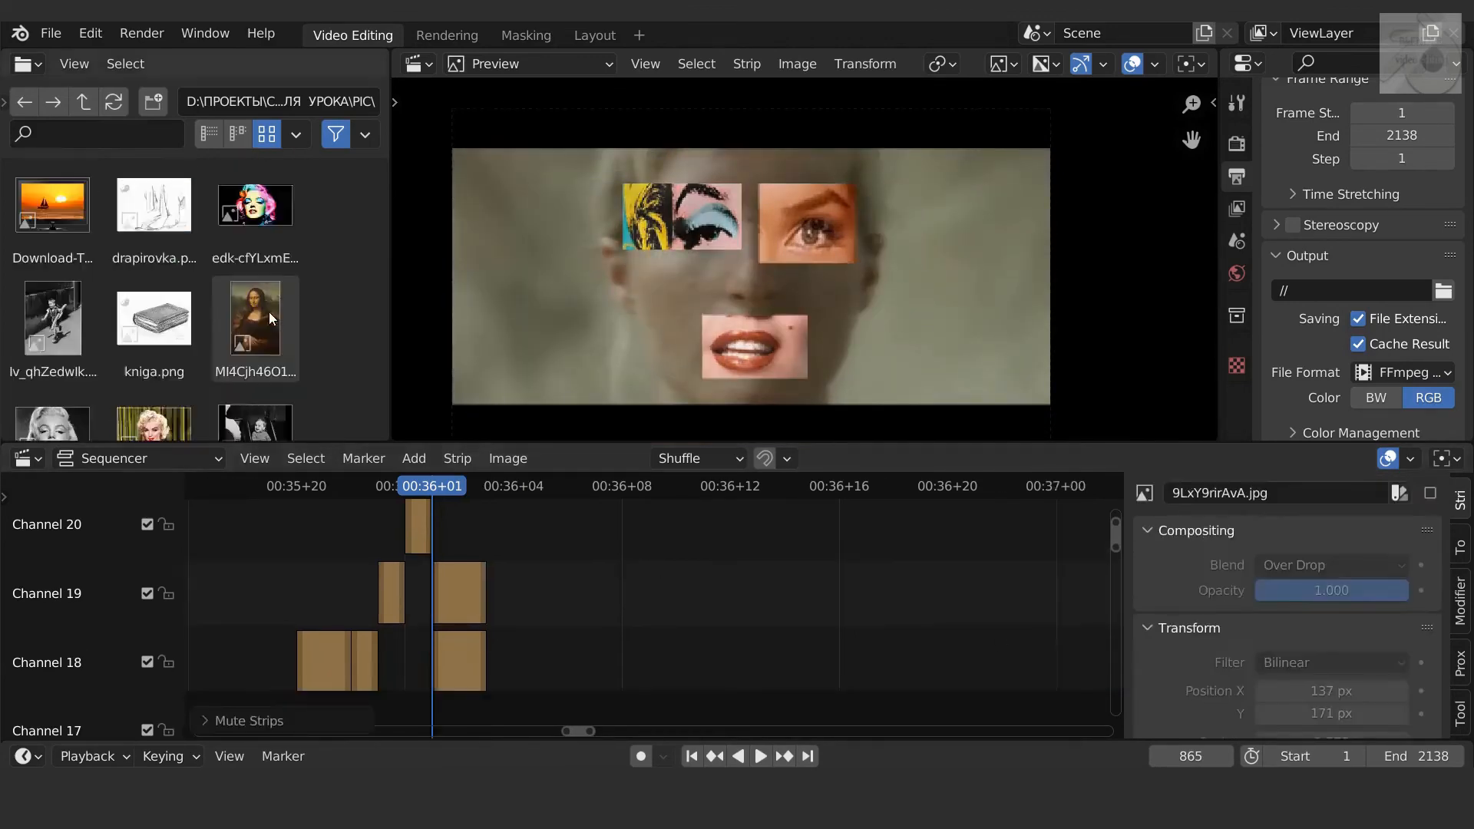
# Step: Add the 9LxY9rirAvA image in channel 20 at frame 865 and shorten it to two frames
pyautogui.scroll(5, 270, 319)
pyautogui.moveTo(53, 296); pyautogui.dragTo(453, 533)
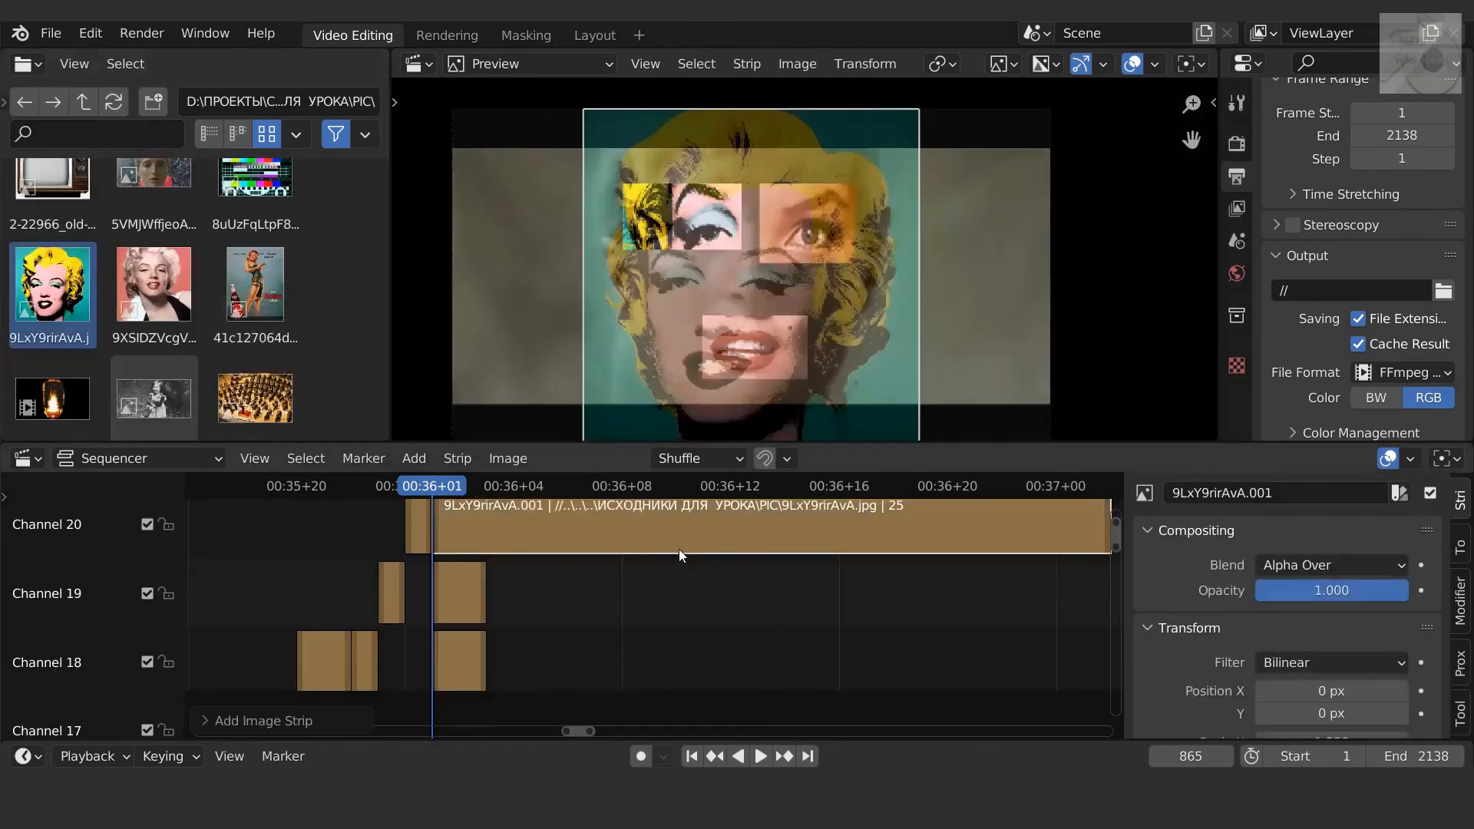
pyautogui.press('Right')
pyautogui.press('Right')
pyautogui.press('k')
pyautogui.press('Delete')
pyautogui.press('Left')
pyautogui.press('Left')
# Step: Scale the 9LxY9rirAvA strip to about 1.55 by 1.67 and move it to about X 131 px, Y 131 px over the left-hand eye
pyautogui.click(465, 530)
pyautogui.scroll(-5, 1332, 666)
pyautogui.moveTo(1332, 589); pyautogui.dragTo(1375, 589)
pyautogui.moveTo(1332, 611); pyautogui.dragTo(1381, 611)
pyautogui.moveTo(1332, 538); pyautogui.dragTo(1374, 538)
pyautogui.moveTo(1332, 559); pyautogui.dragTo(1374, 560)
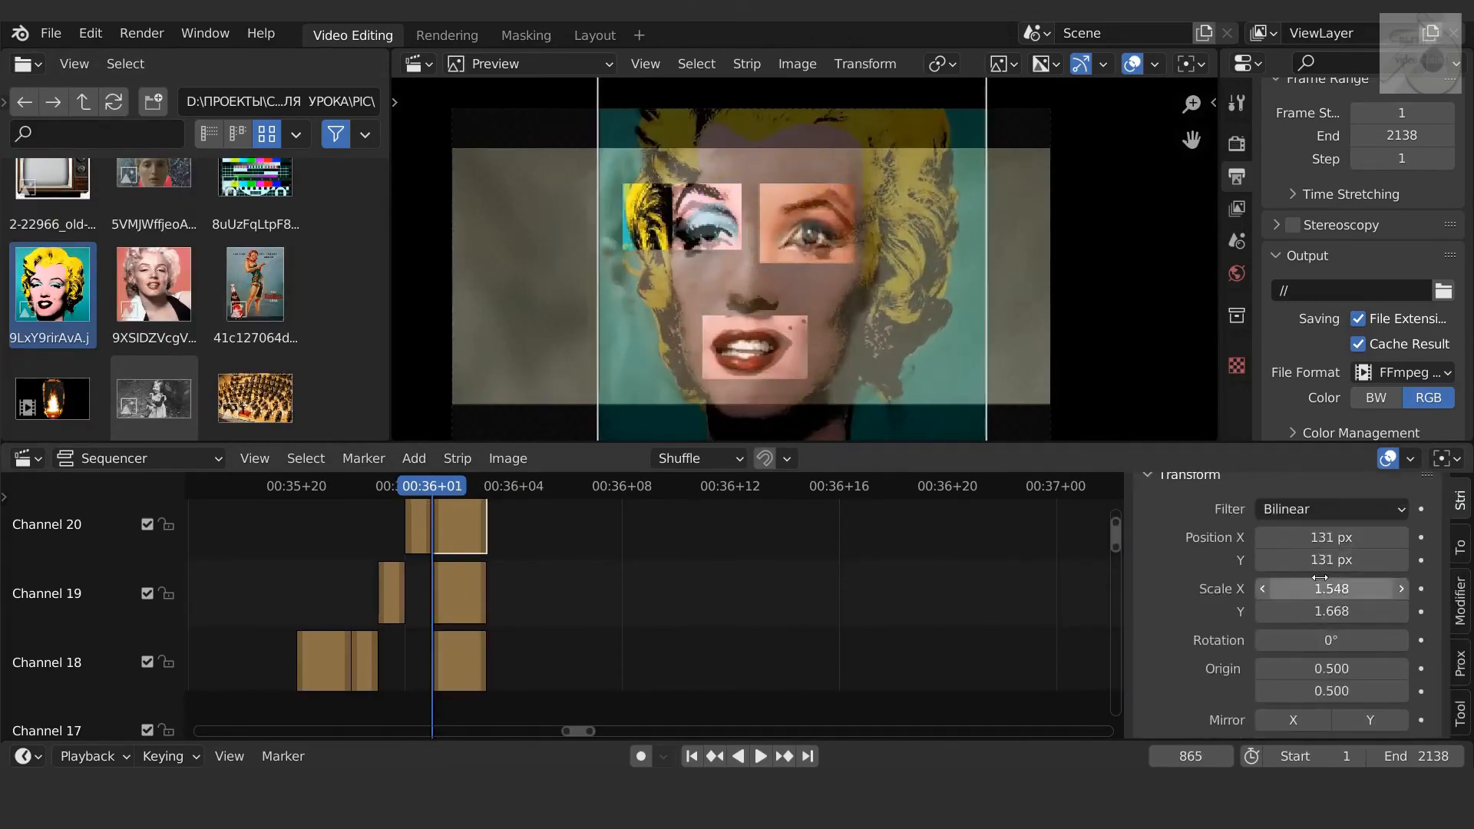
# Step: Crop the 9LxY9rirAvA image strip down to the left-hand eye area of the reference
pyautogui.scroll(-5, 1324, 585)
pyautogui.moveTo(1332, 624); pyautogui.dragTo(1382, 625)
pyautogui.moveTo(1332, 601); pyautogui.dragTo(1378, 601)
pyautogui.moveTo(1332, 578); pyautogui.dragTo(1351, 554)
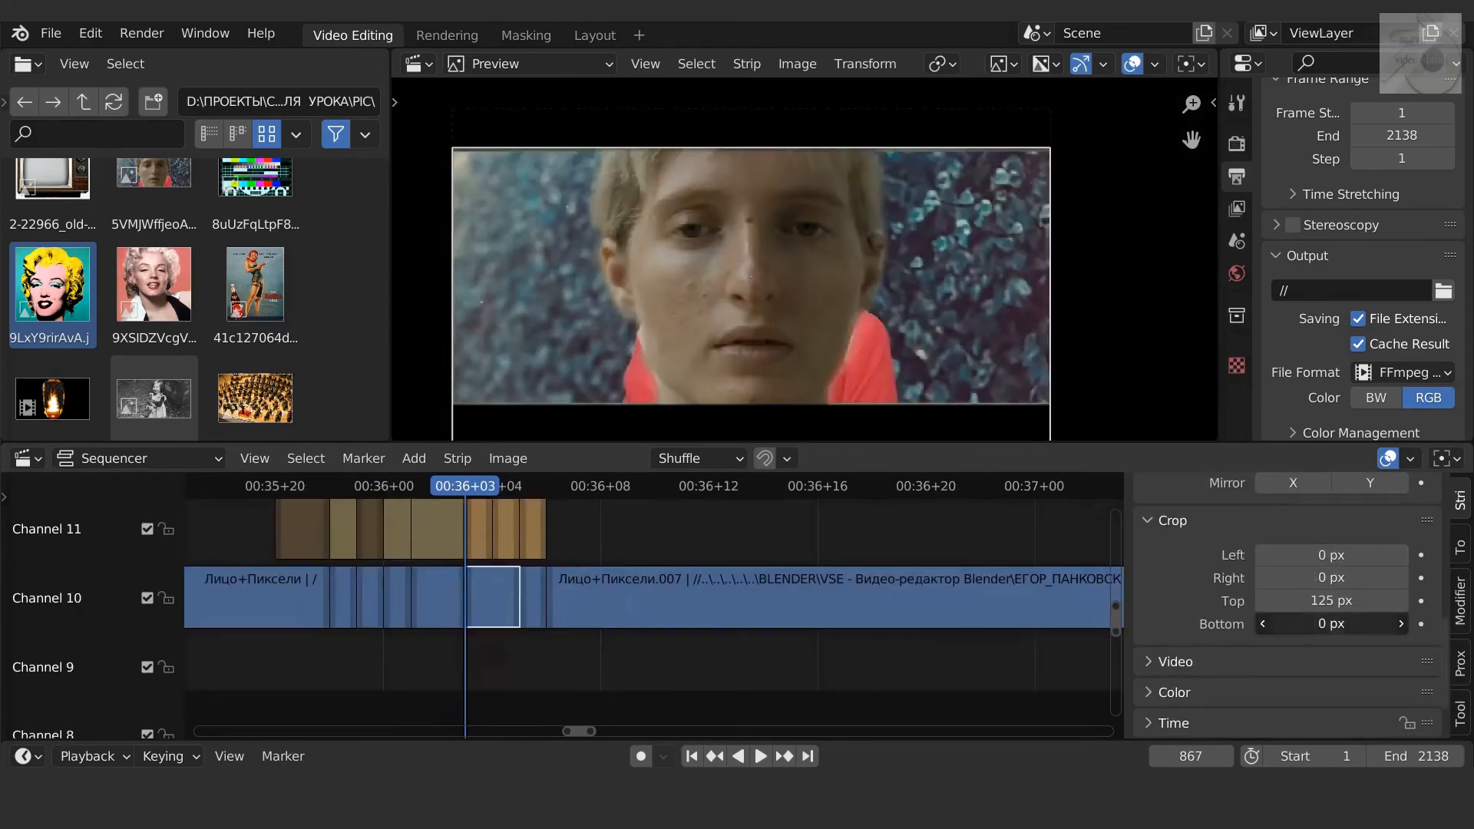
# Step: Undo the top crop of the frame 867 clip, and crop the Glaz4 clip at frame 1017 by 168 px at top and bottom
pyautogui.hotkey('ctrl', 'z')
pyautogui.moveTo(752, 276); pyautogui.dragTo(765, 256, button='middle')
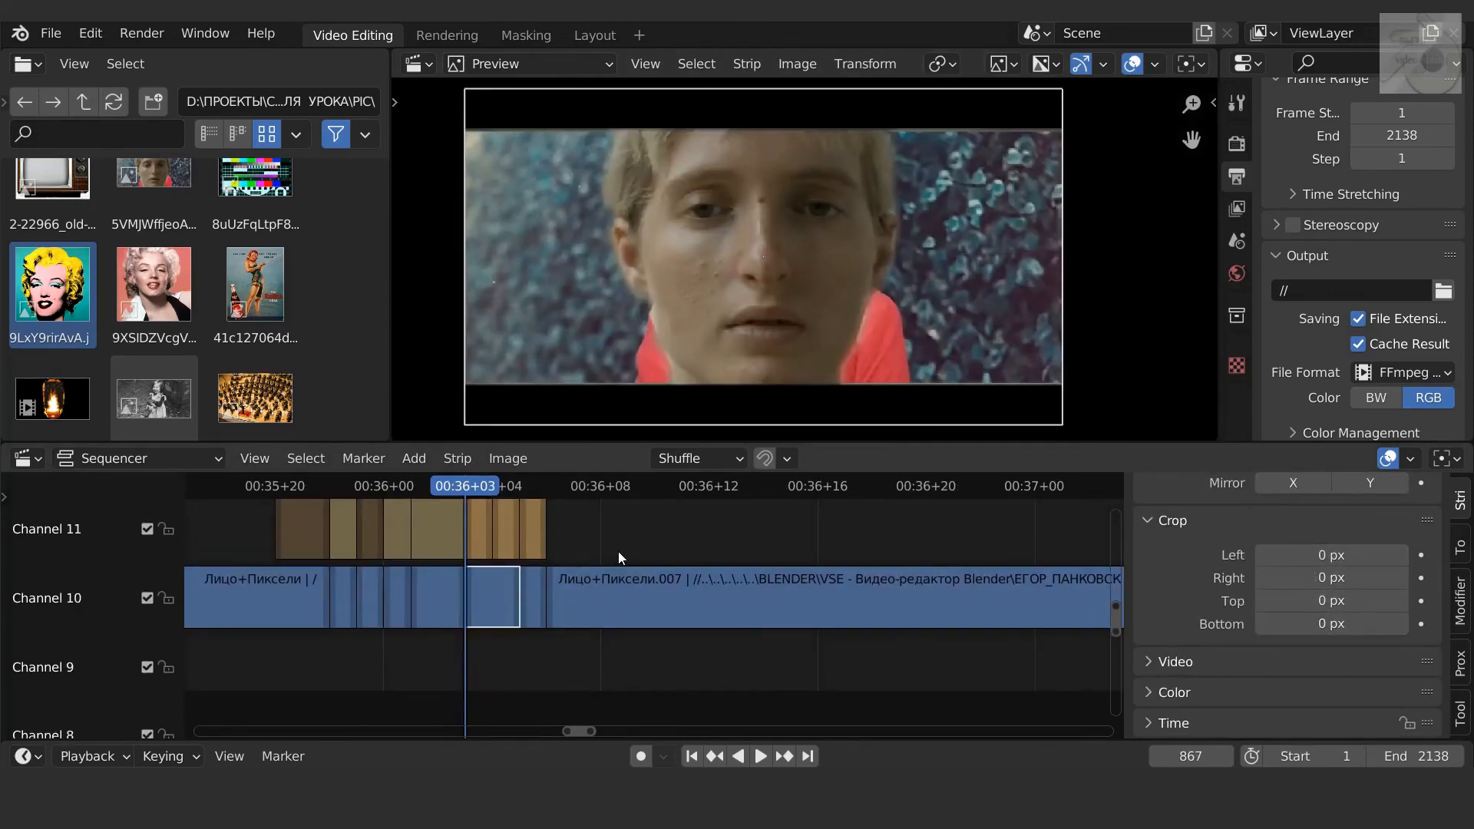
pyautogui.moveTo(1332, 624); pyautogui.dragTo(1378, 624)
pyautogui.moveTo(1332, 601); pyautogui.dragTo(1374, 601)
# Step: Play back the edited sequence with the preview maximized to review the result
pyautogui.press('space')
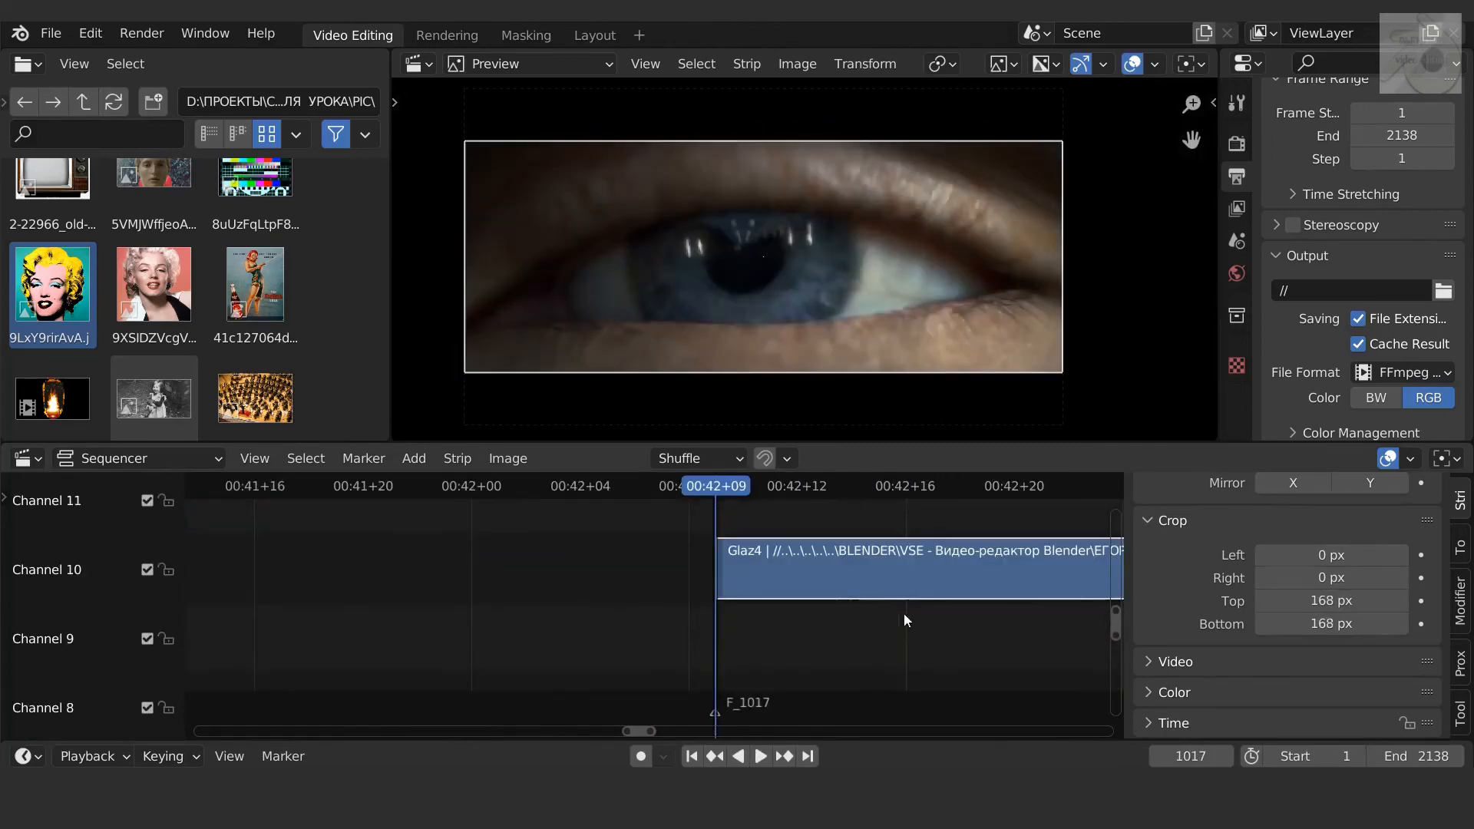
pyautogui.press('space')
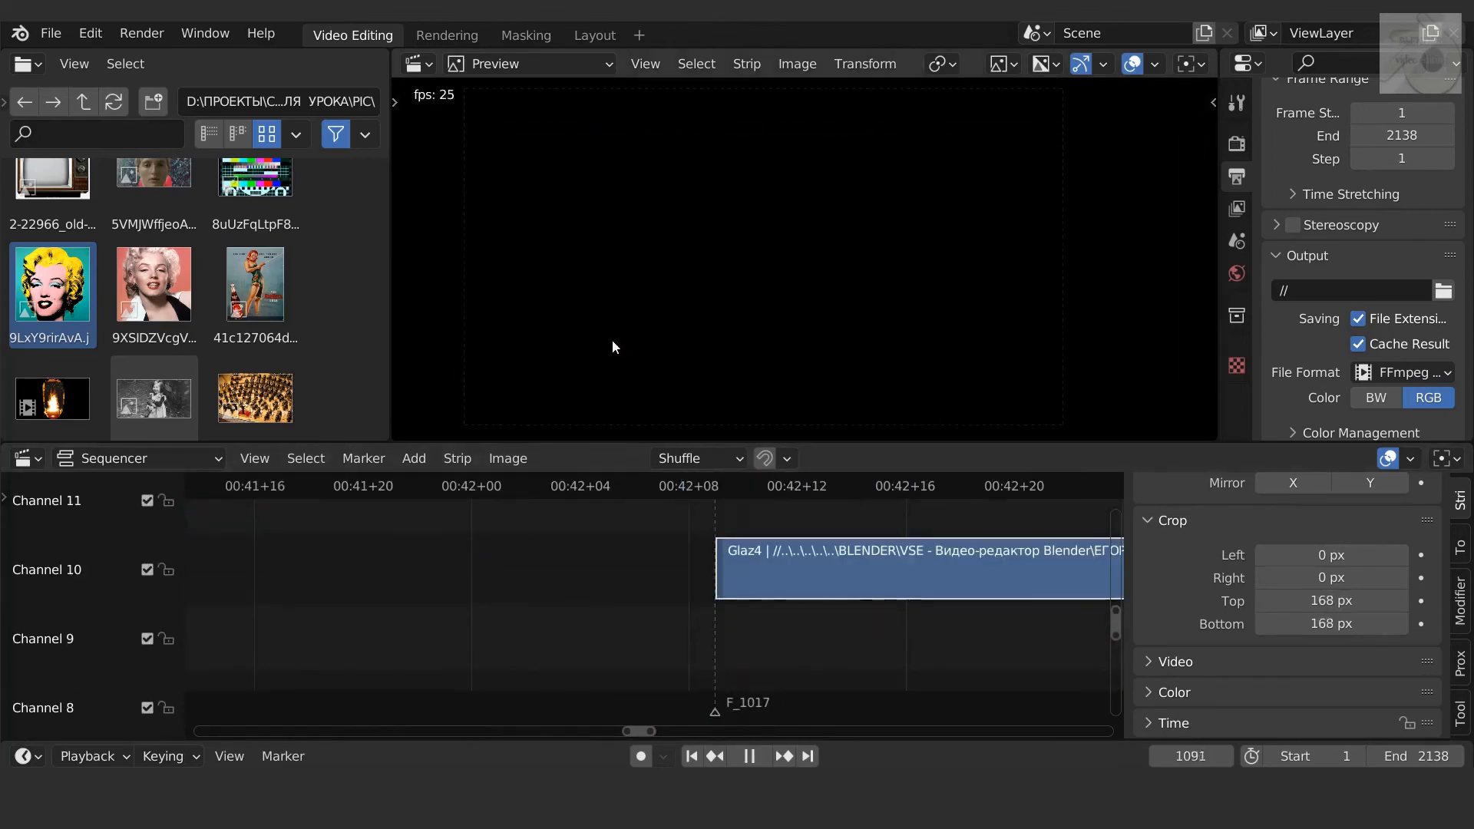
pyautogui.hotkey('ctrl', 'space')
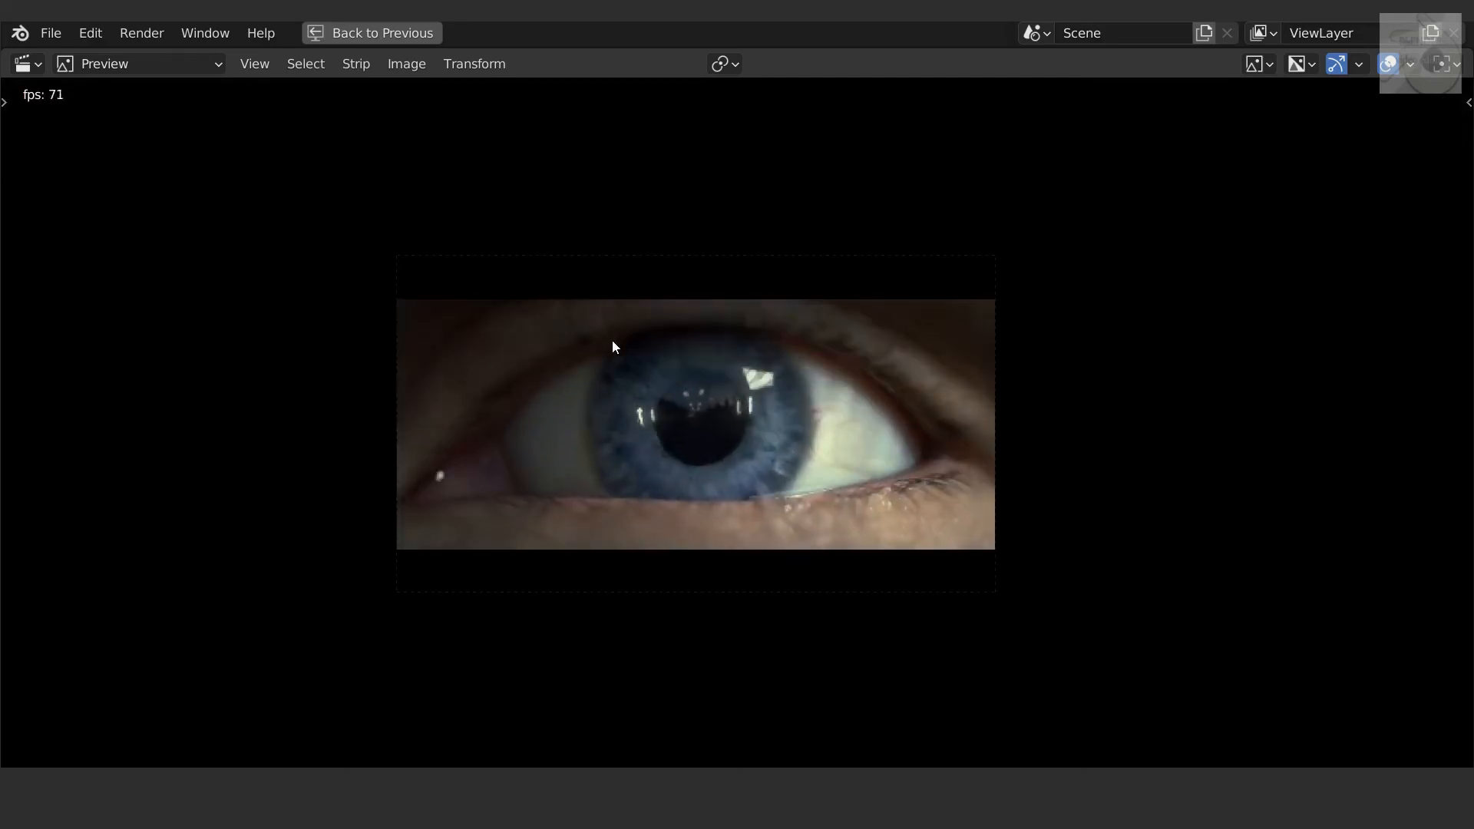
pyautogui.press('space')
pyautogui.press('space')
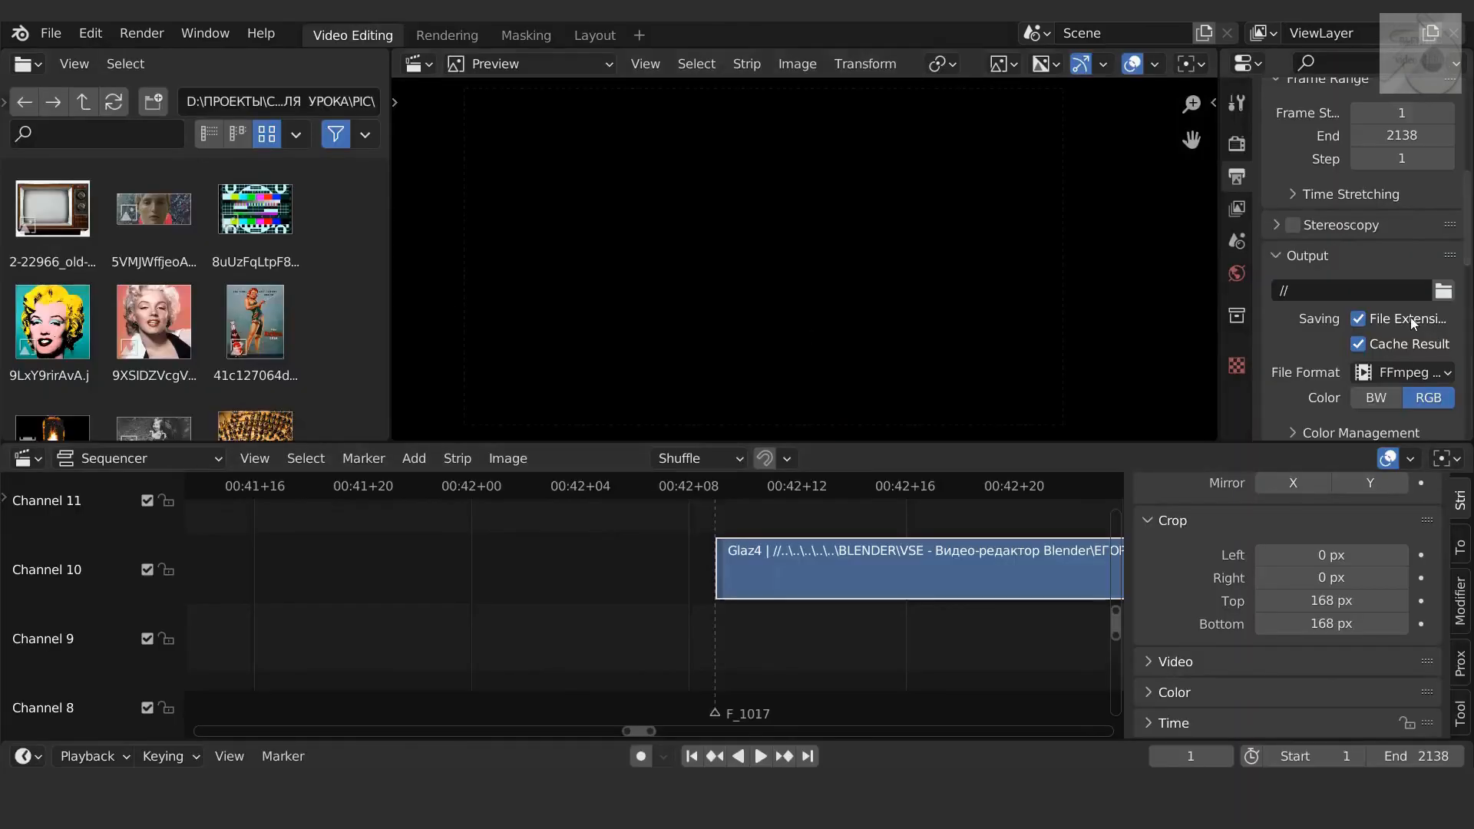
# Step: Choose FFmpeg Video as the output file format and MPEG-4 as its container
pyautogui.scroll(-3, 1410, 315)
pyautogui.click(1428, 279)
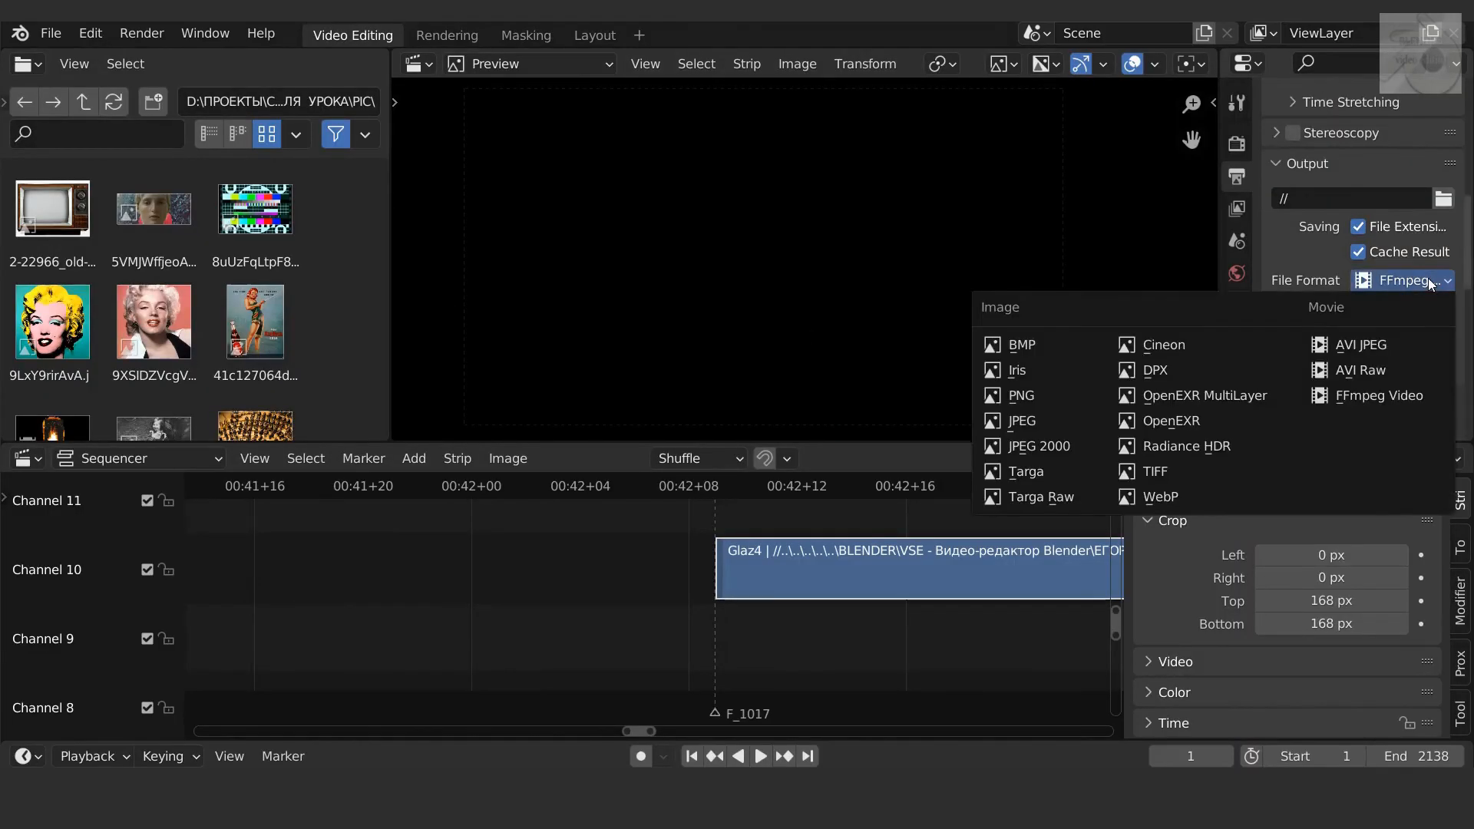
pyautogui.click(1374, 393)
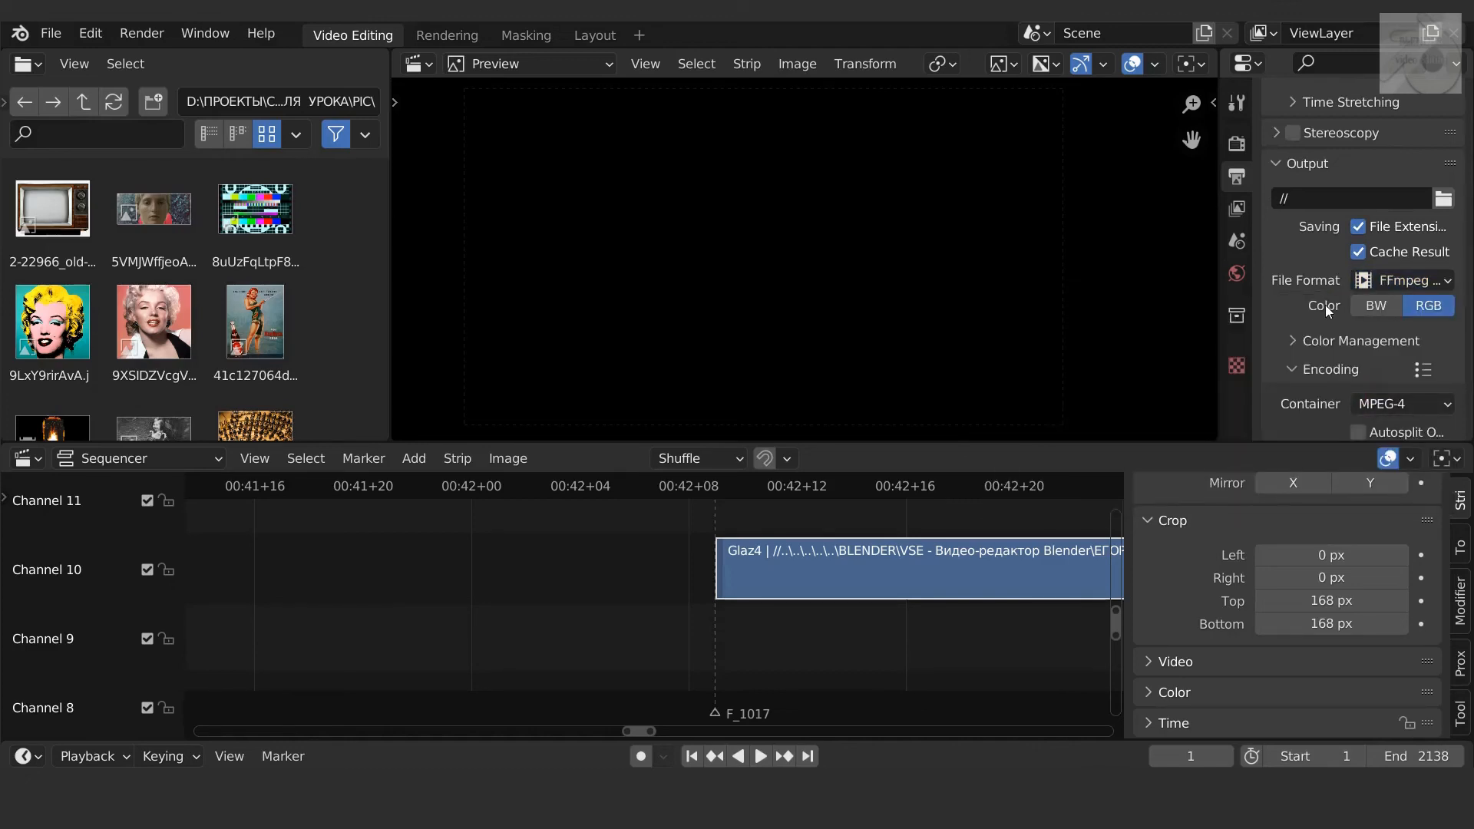
pyautogui.scroll(-3, 1320, 371)
pyautogui.click(1402, 312)
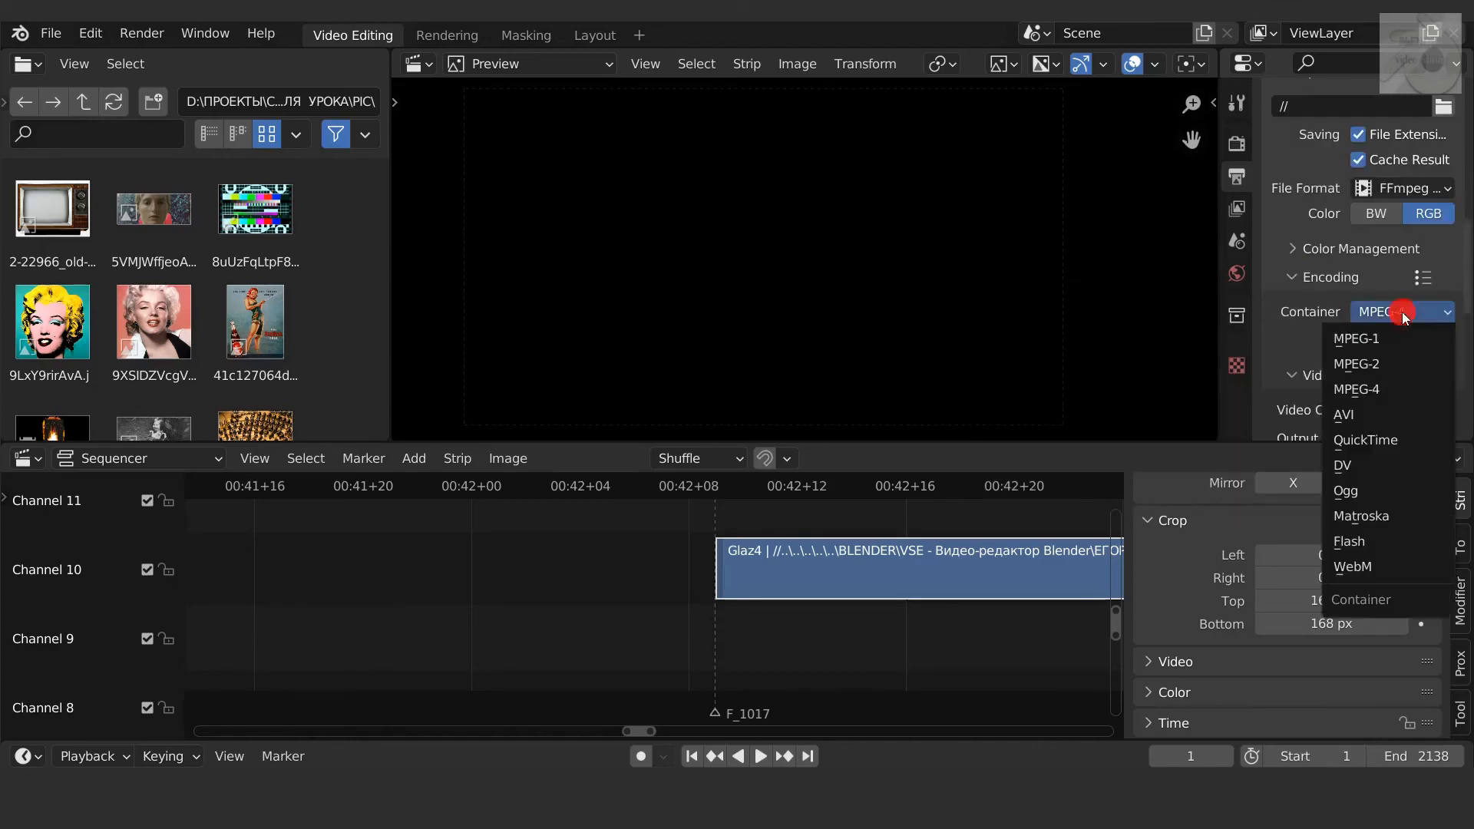
pyautogui.click(1375, 388)
# Step: Keep H.264 as the video codec and select MP3 as the audio codec for the output
pyautogui.scroll(-3, 1384, 361)
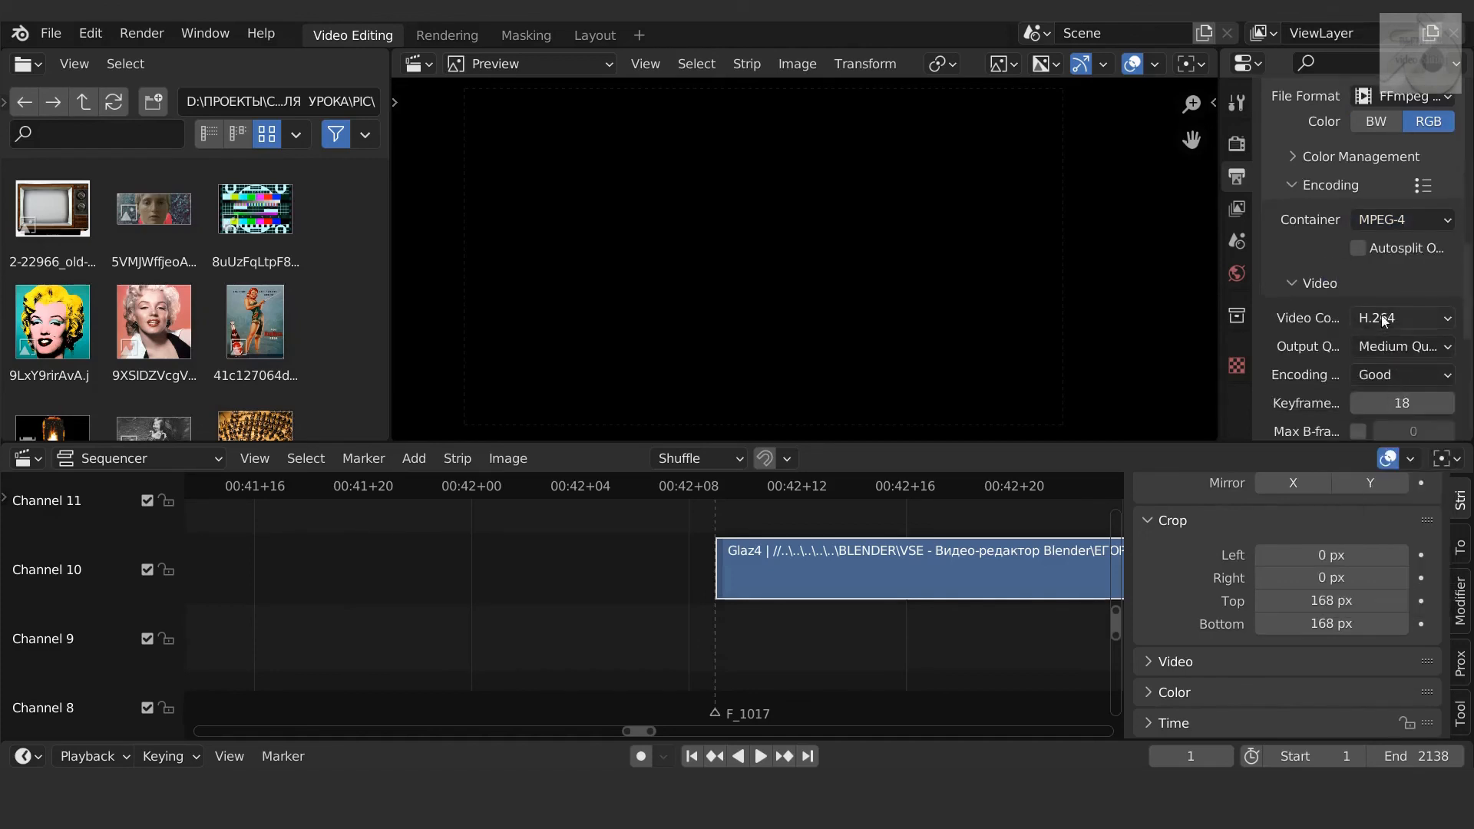
pyautogui.click(1402, 317)
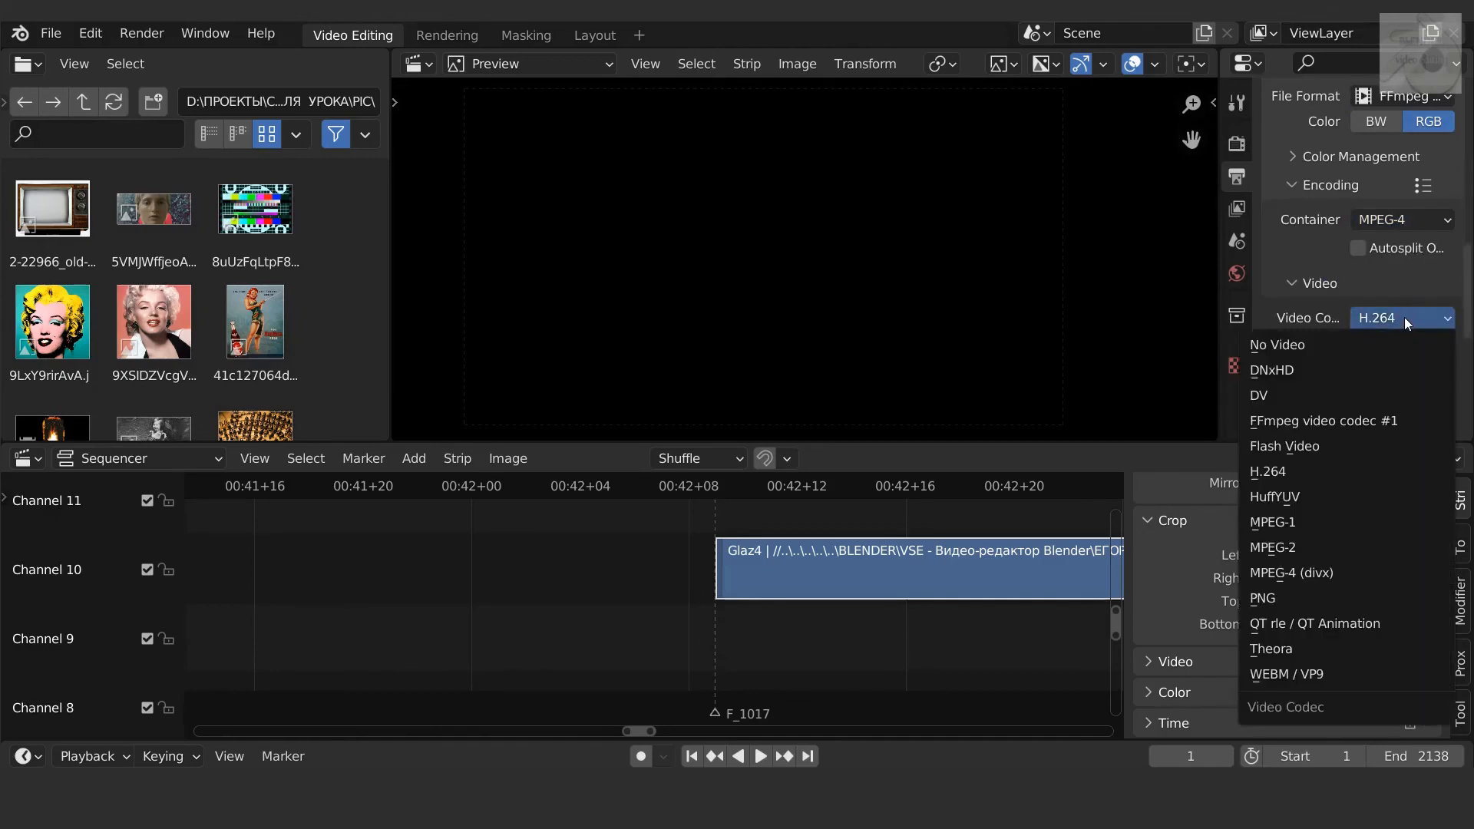
pyautogui.click(1404, 316)
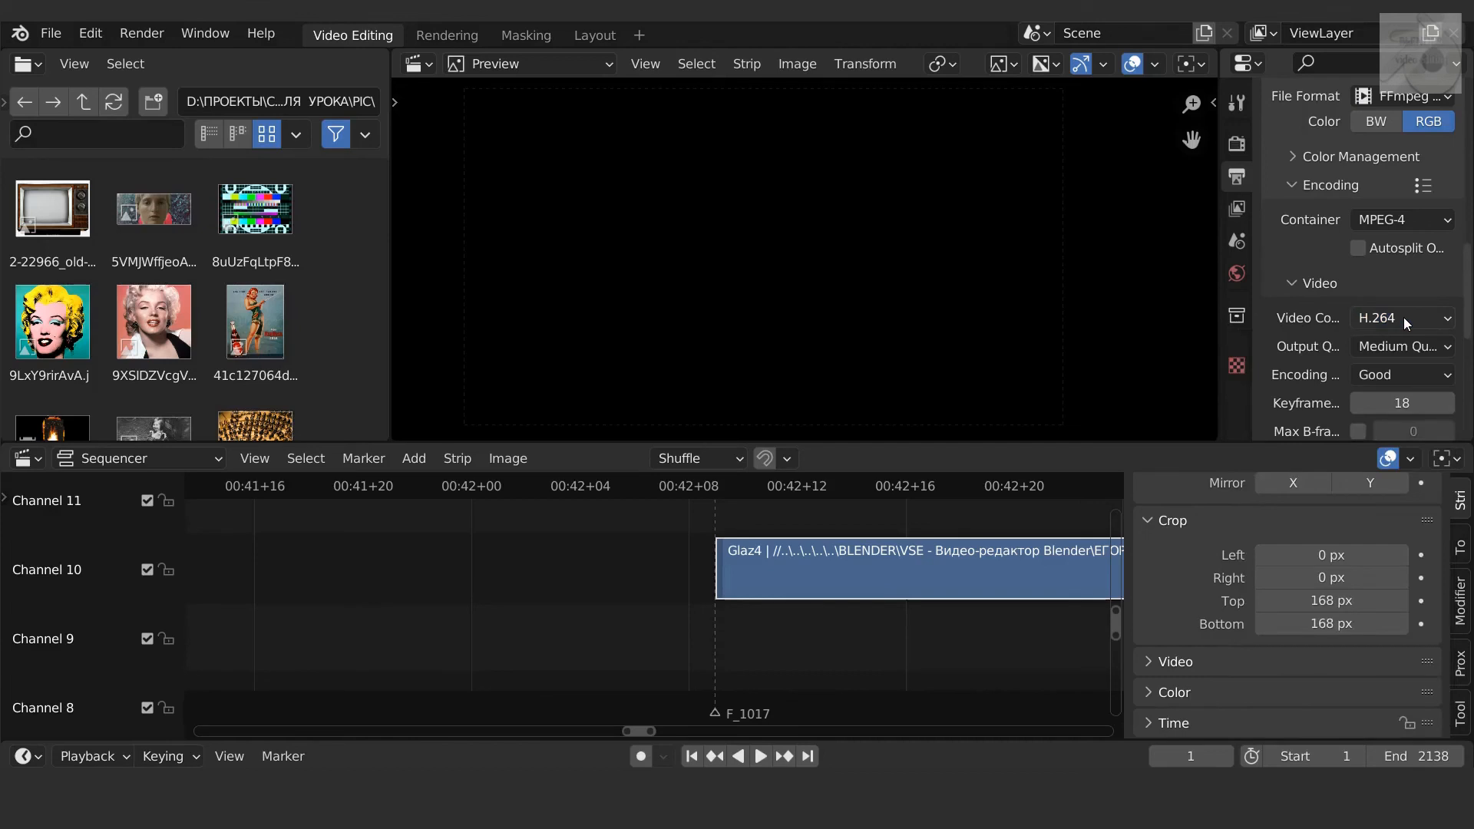
pyautogui.scroll(-3, 1383, 372)
pyautogui.click(1384, 409)
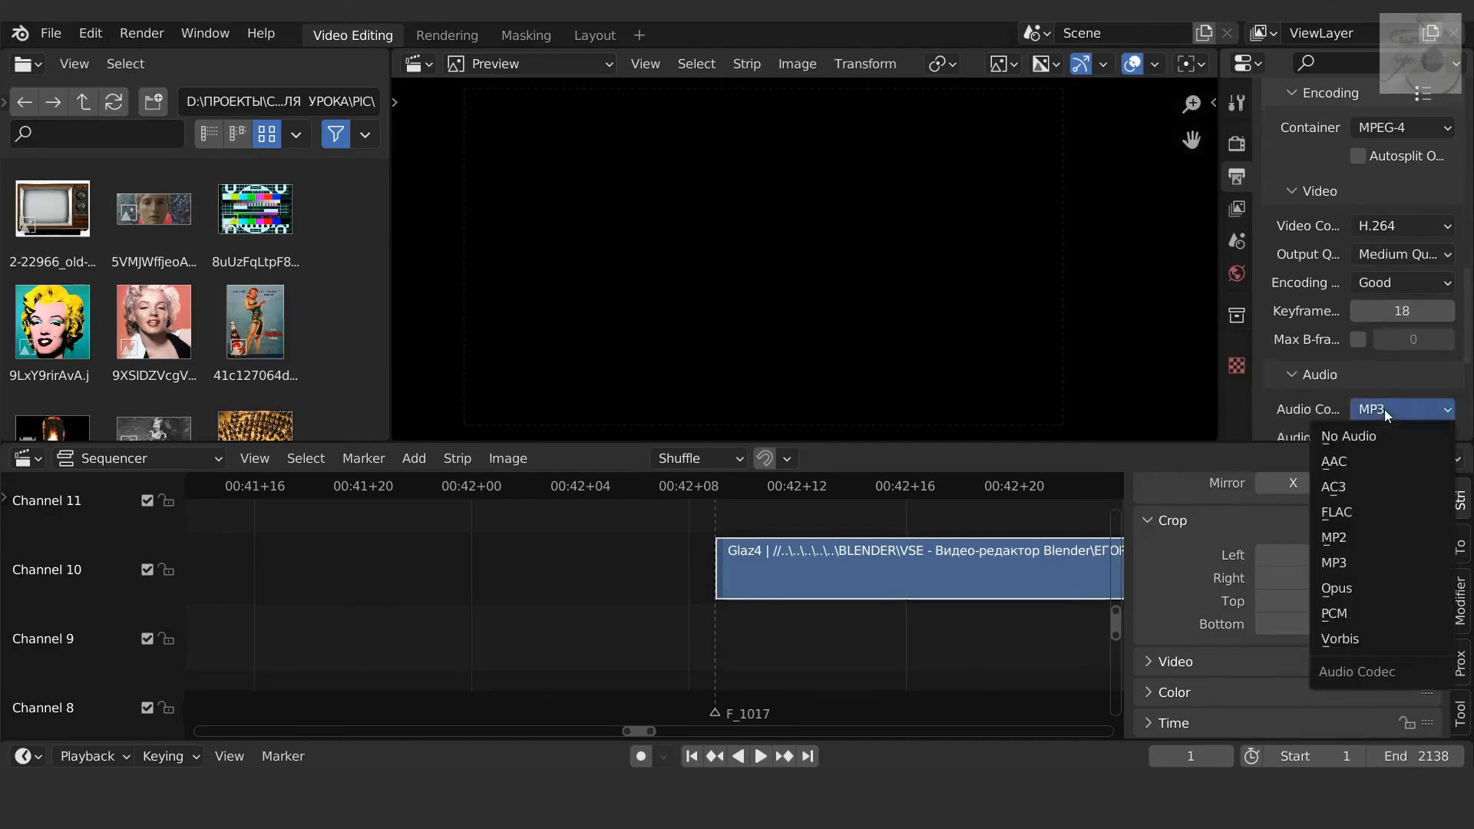
pyautogui.click(1360, 559)
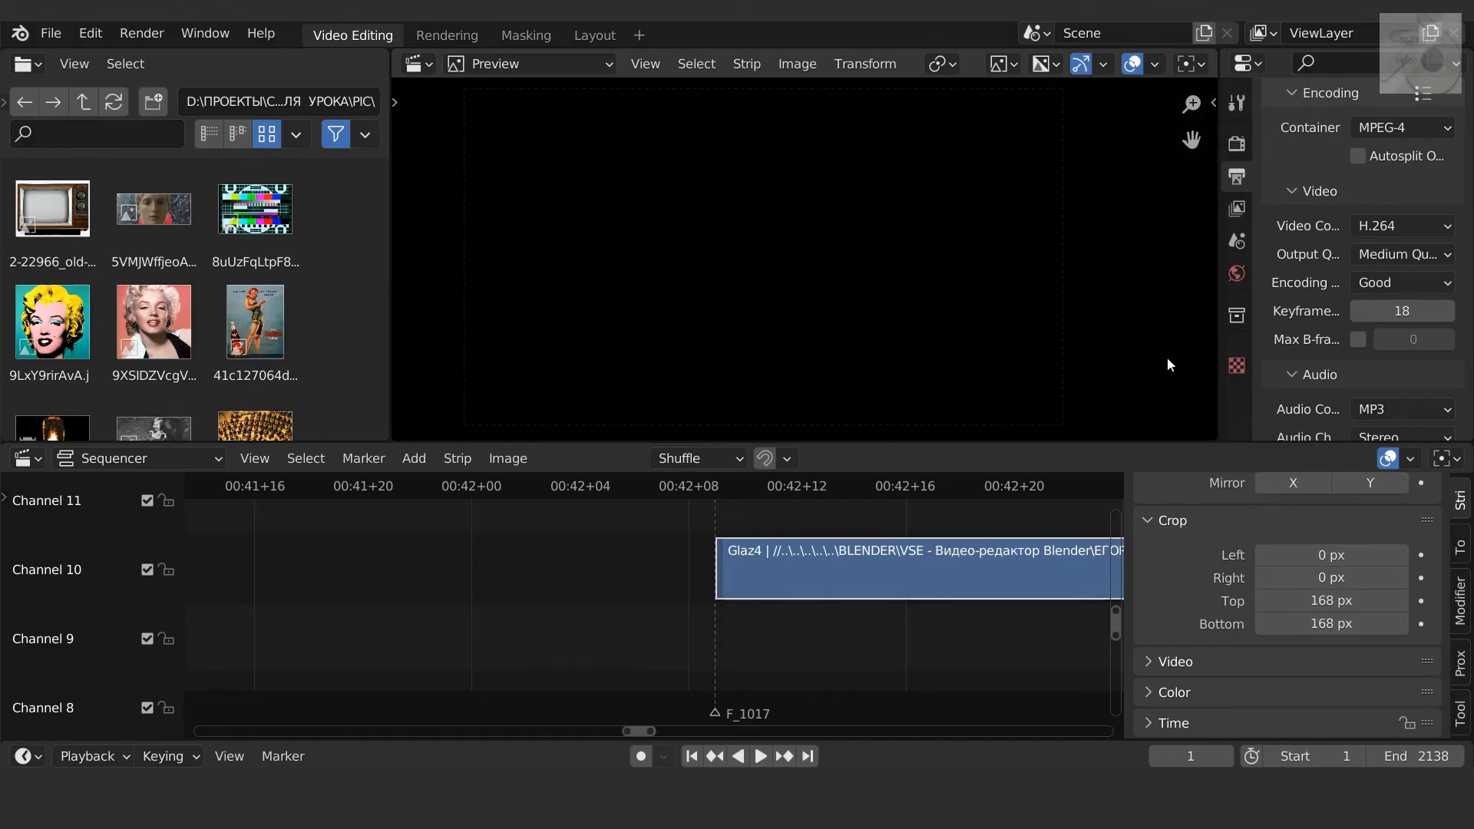
# Step: Render the whole sequence as an animation
pyautogui.click(141, 33)
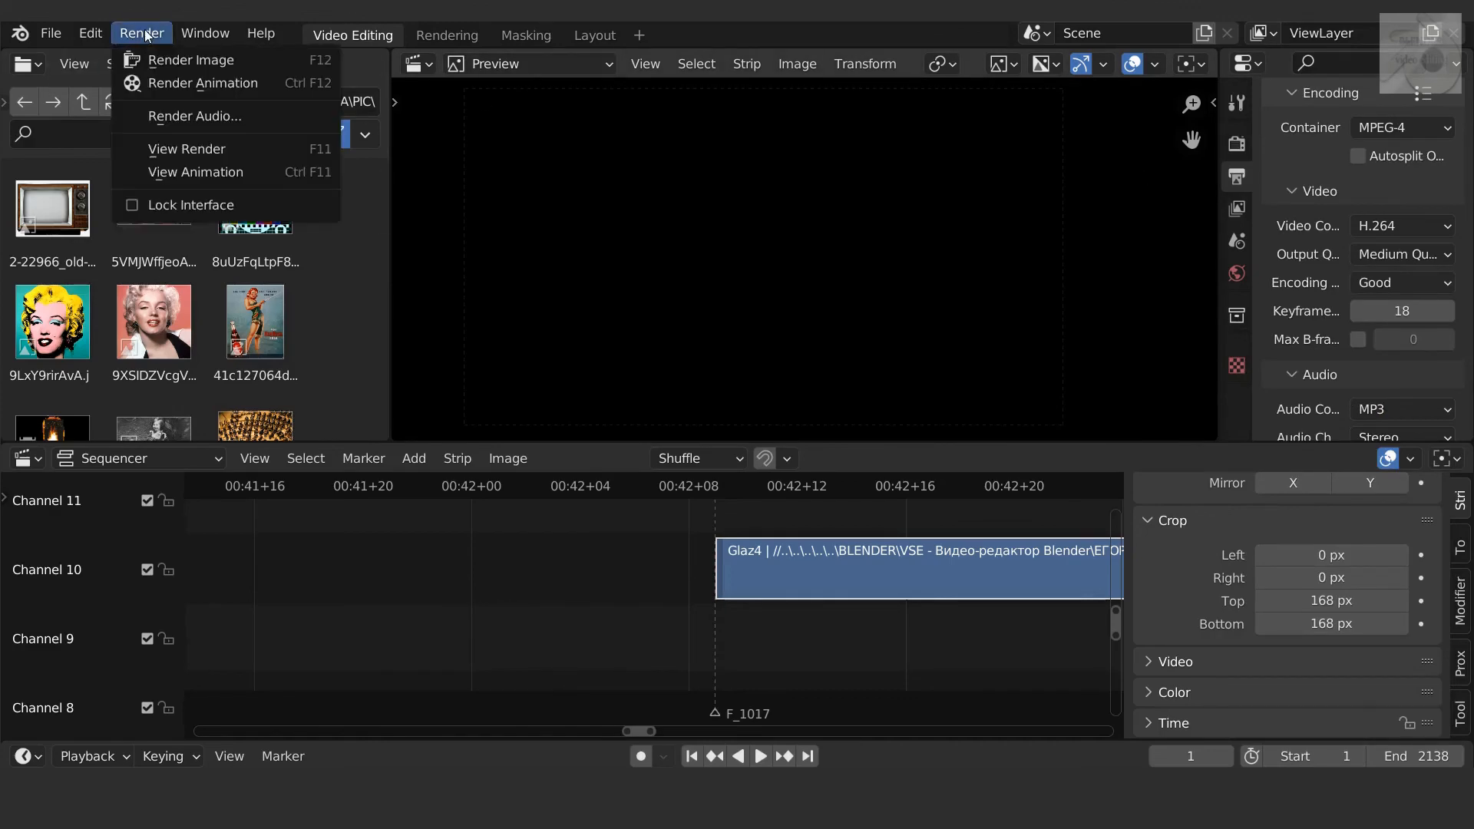
pyautogui.click(164, 83)
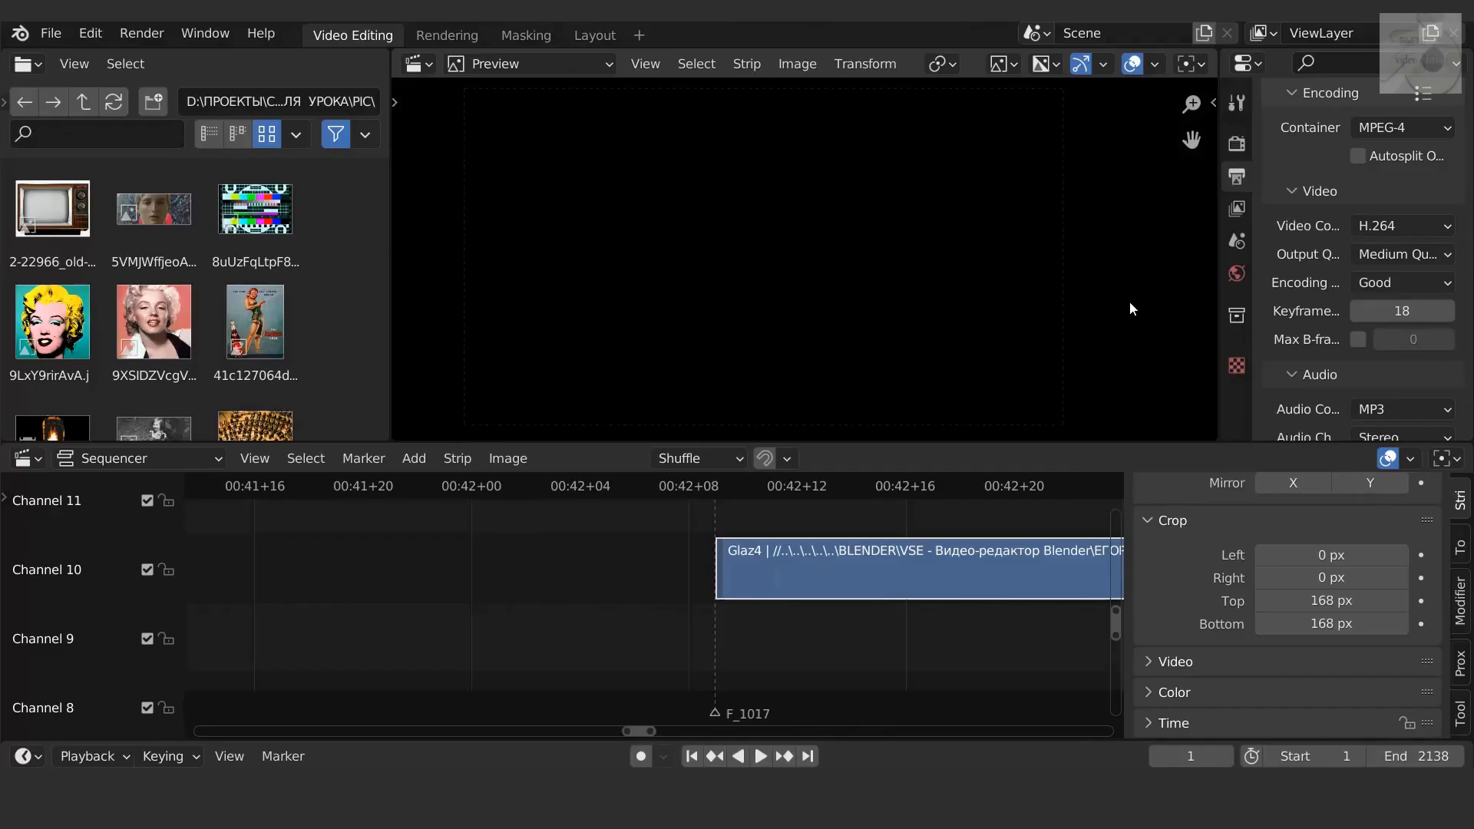
# Step: Examine the output path in the output settings to check where the rendered video is saved
pyautogui.scroll(4, 1333, 311)
pyautogui.scroll(3, 1332, 311)
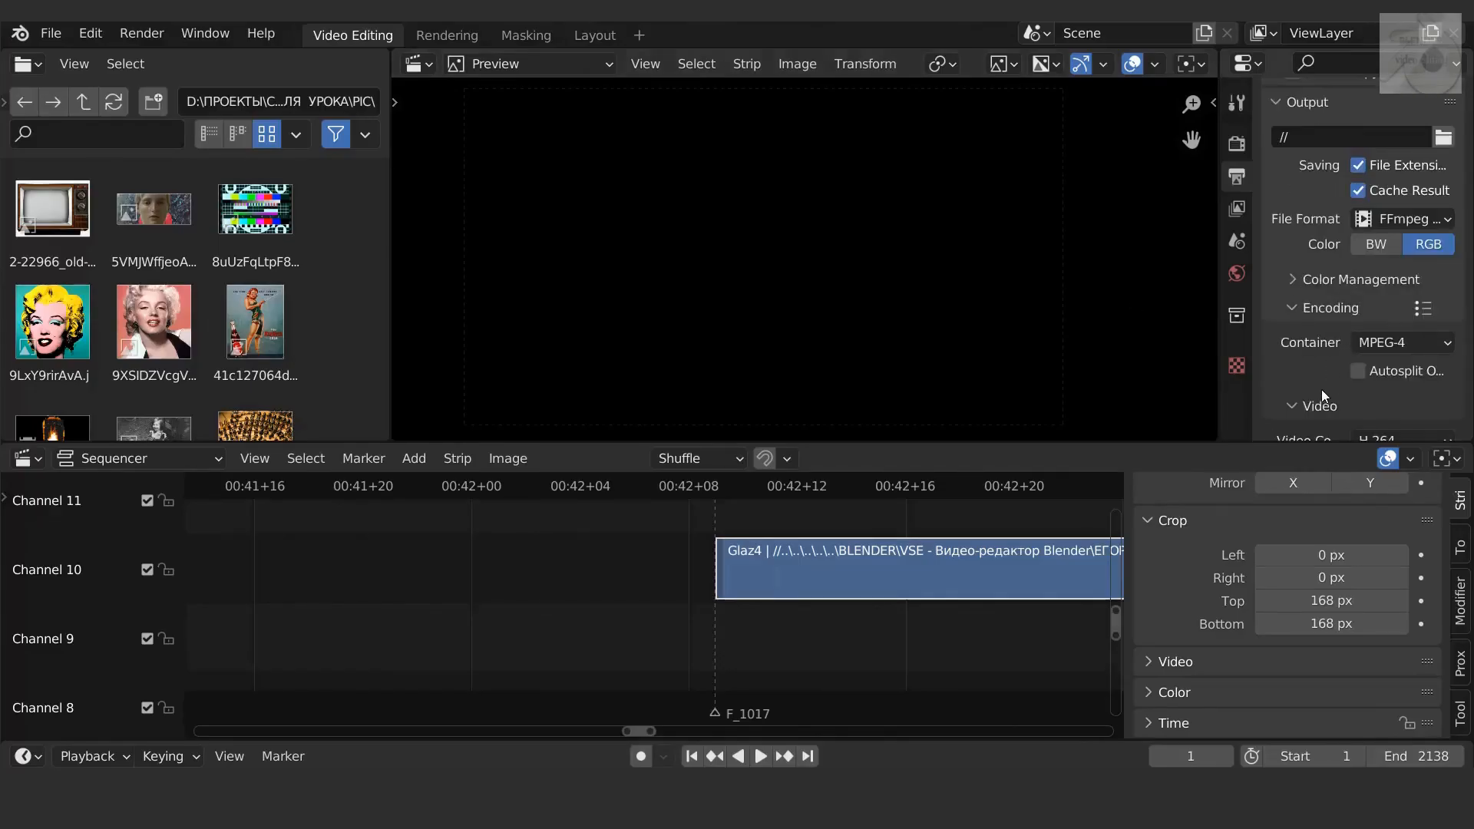
pyautogui.scroll(5, 1320, 389)
pyautogui.click(1276, 225)
pyautogui.scroll(2, 1275, 246)
pyautogui.click(1276, 273)
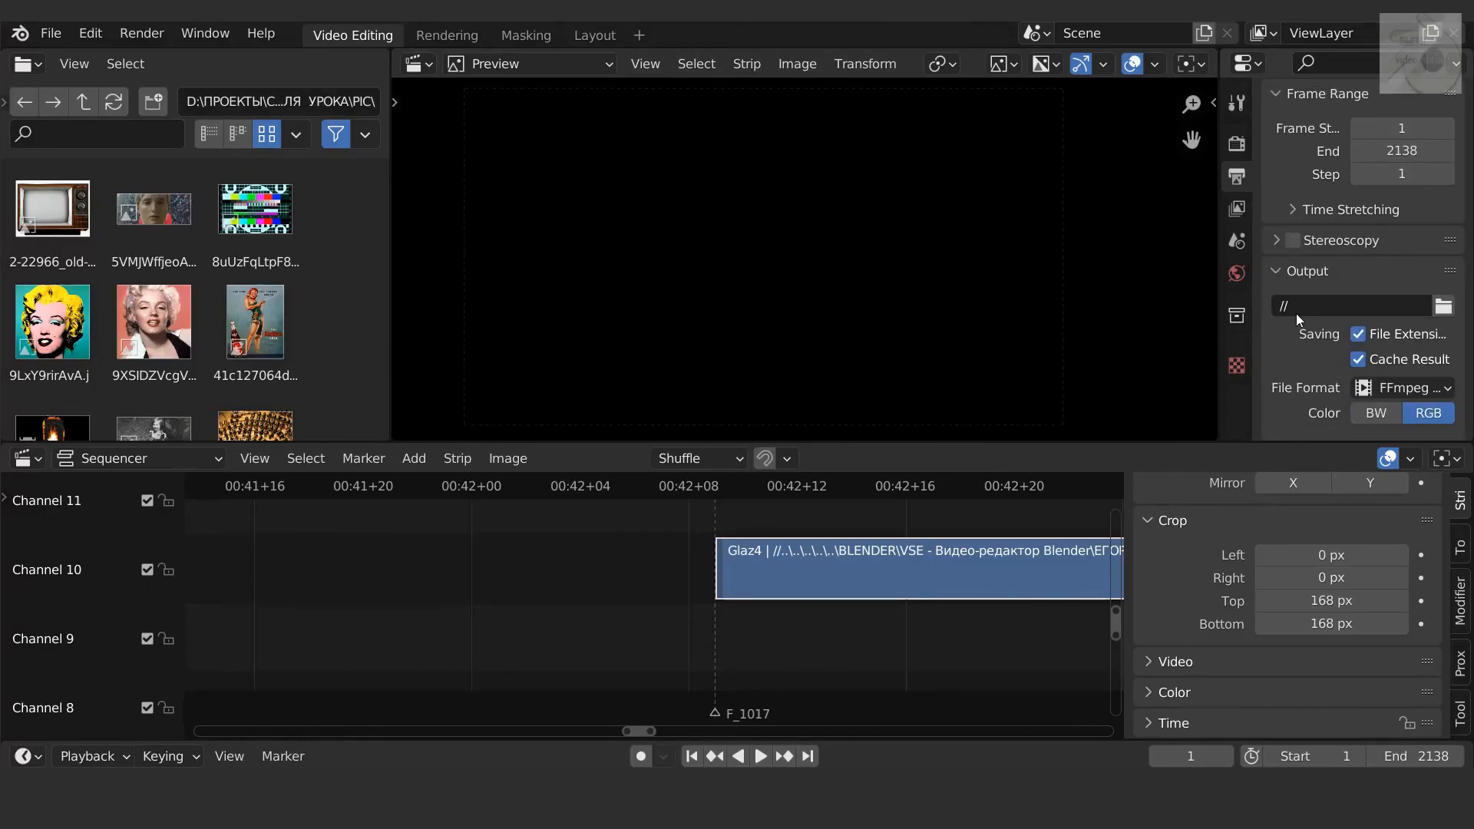
pyautogui.scroll(-2, 1298, 315)
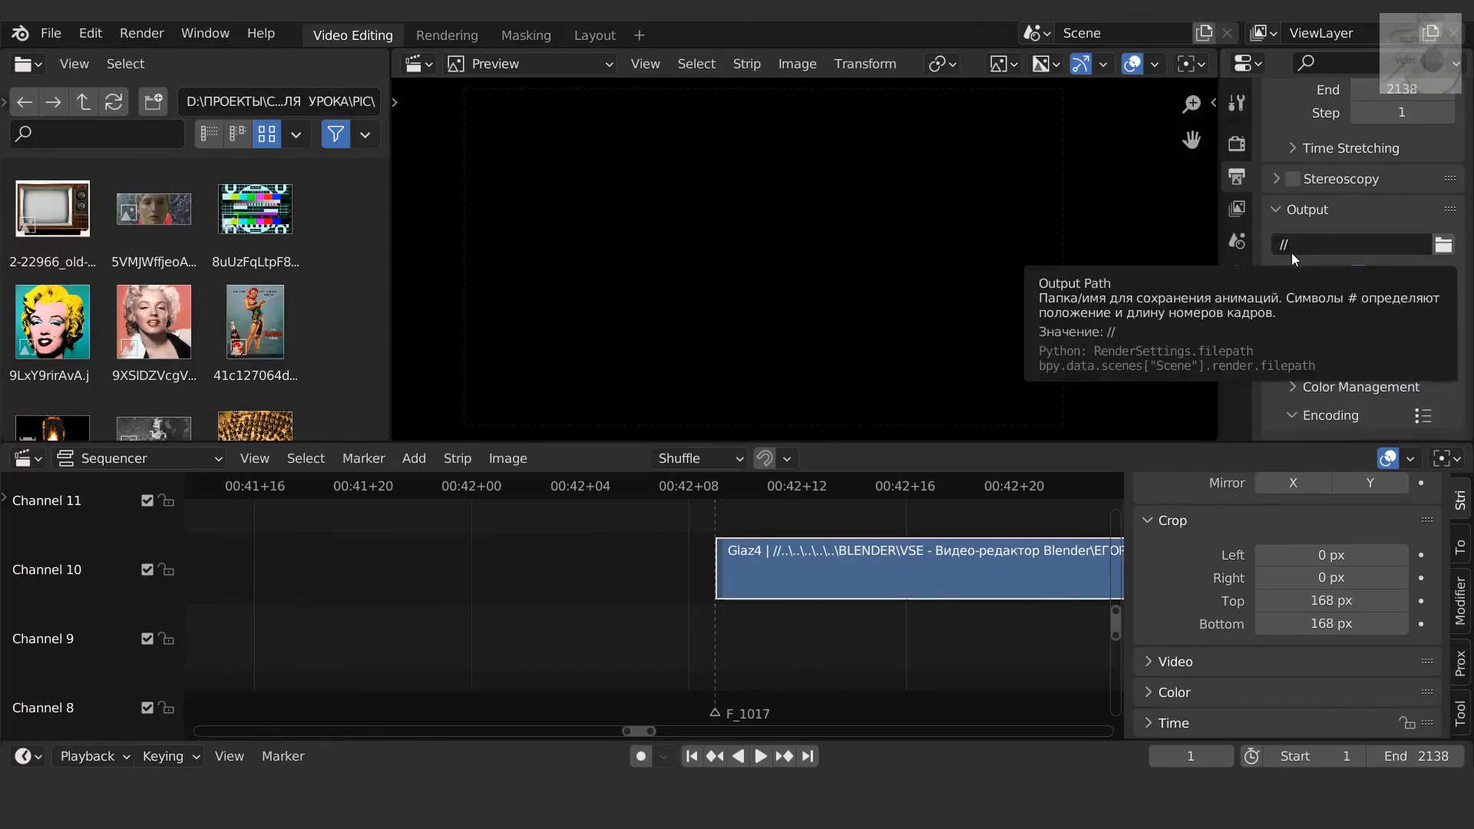